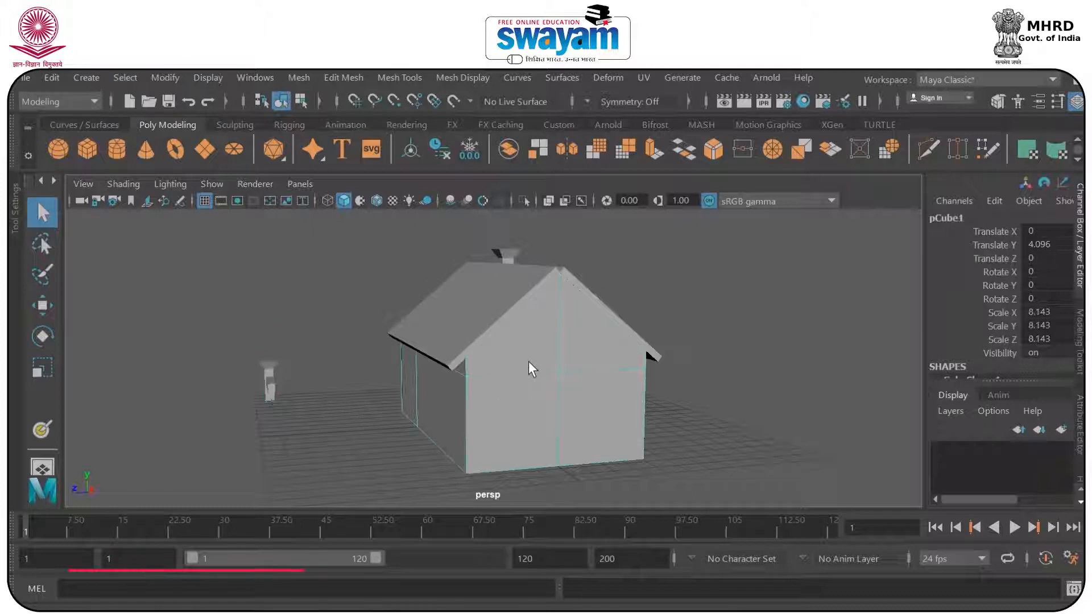
# Open the UV Editor for the hut's body mesh
pyautogui.click(648, 76)
pyautogui.click(643, 77)
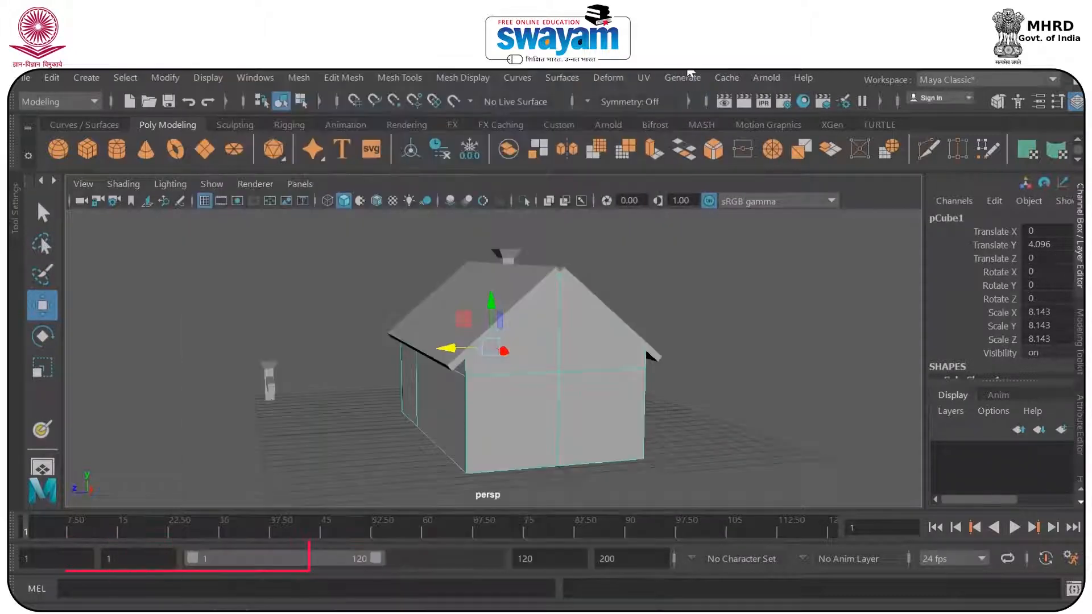
pyautogui.click(644, 76)
pyautogui.click(689, 108)
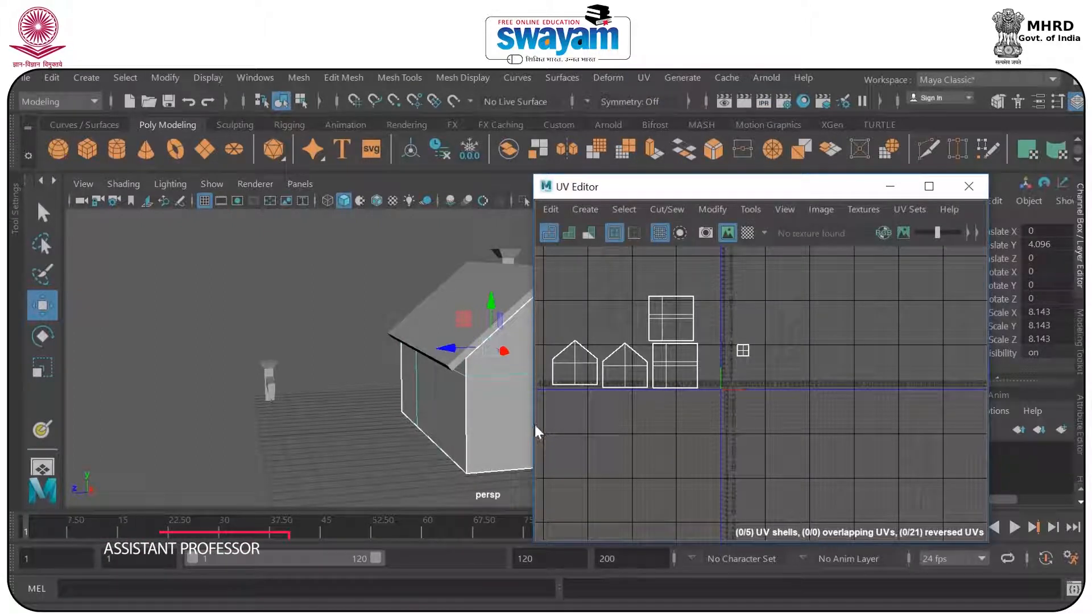
# Select the UVs of the four larger wall shells, scale them down together and move them into the 0–1 UV tile
pyautogui.rightClick(619, 370)
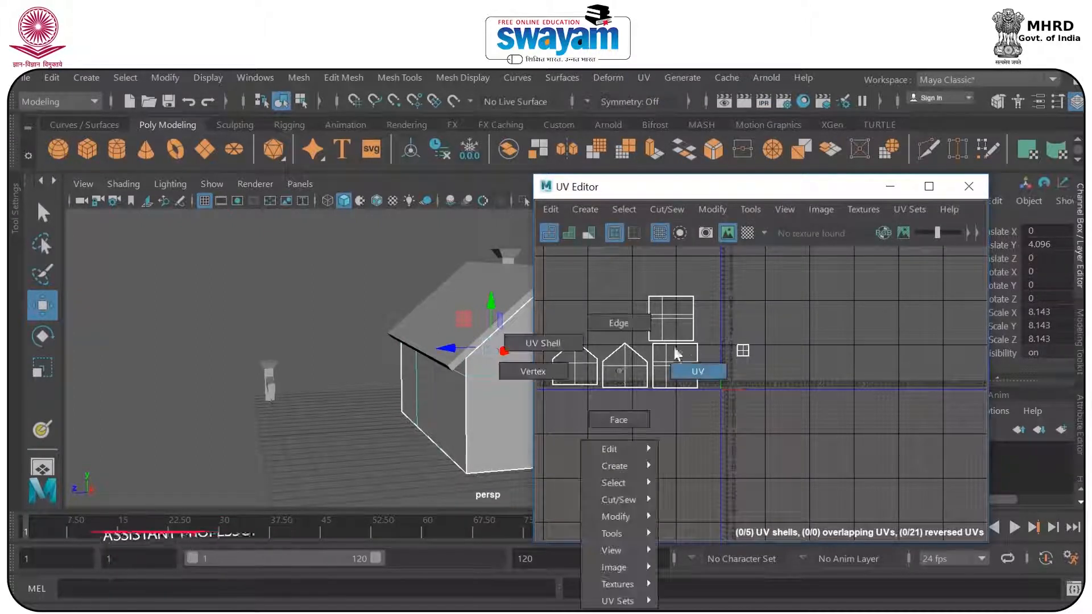
pyautogui.click(694, 371)
pyautogui.moveTo(705, 263); pyautogui.dragTo(538, 412)
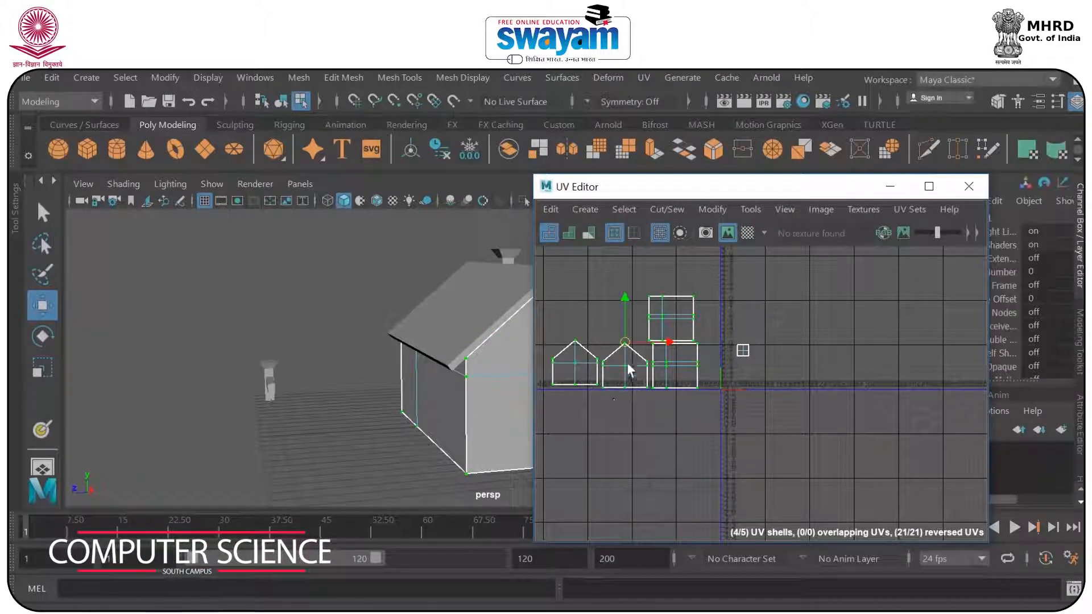
pyautogui.press('r')
pyautogui.moveTo(626, 342); pyautogui.dragTo(767, 390)
pyautogui.press('w')
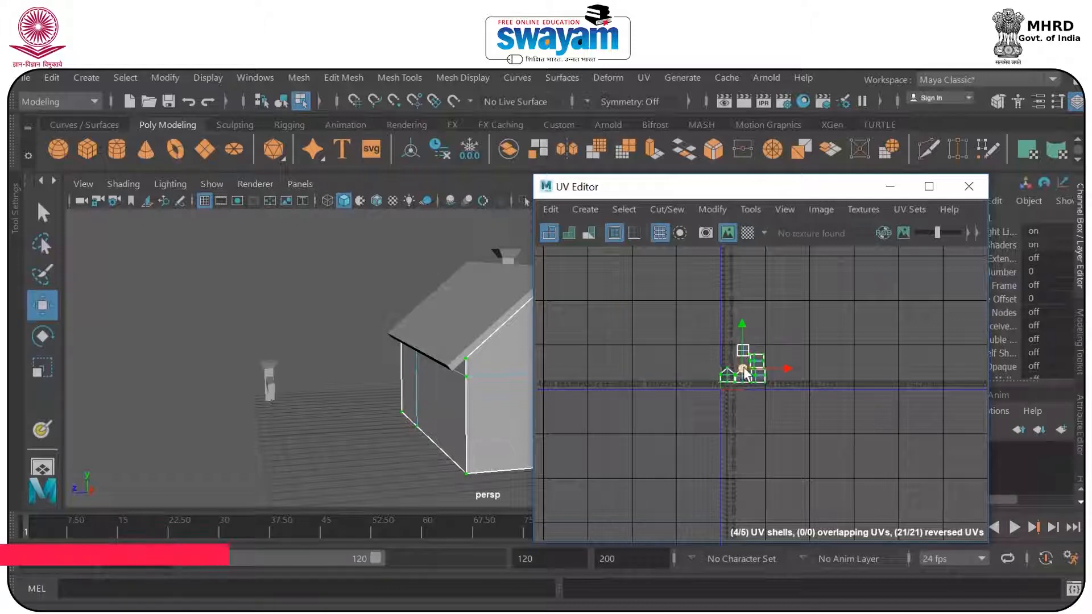
# Arrange the small square shell and the two rectangular wall shells in a row along the upper edge of the UV tile
pyautogui.scroll(8, 767, 391)
pyautogui.scroll(-4, 781, 388)
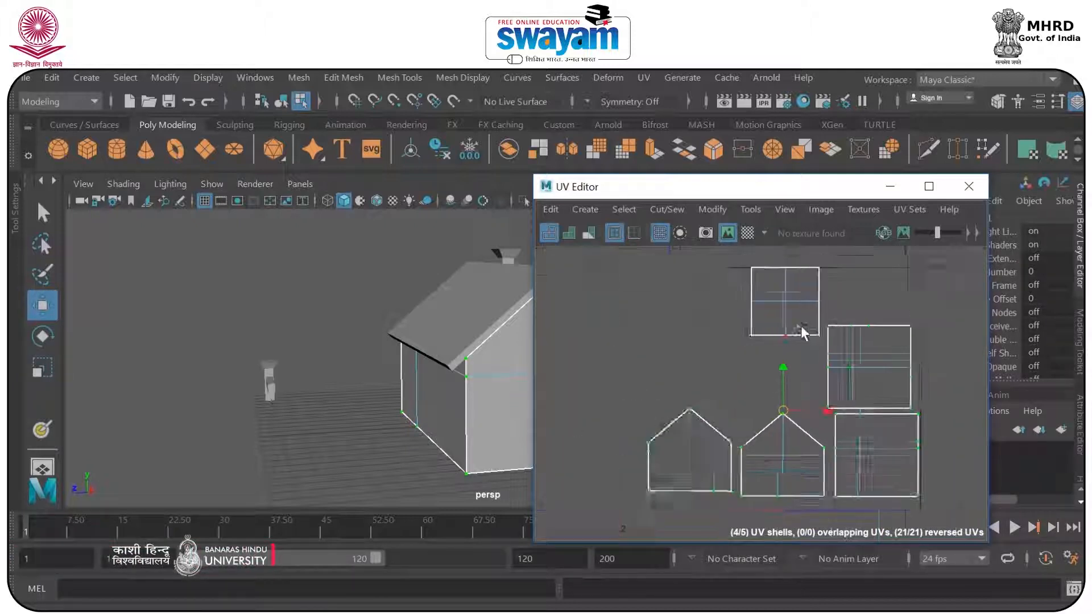
pyautogui.moveTo(736, 259); pyautogui.dragTo(821, 342)
pyautogui.moveTo(794, 305); pyautogui.dragTo(692, 303)
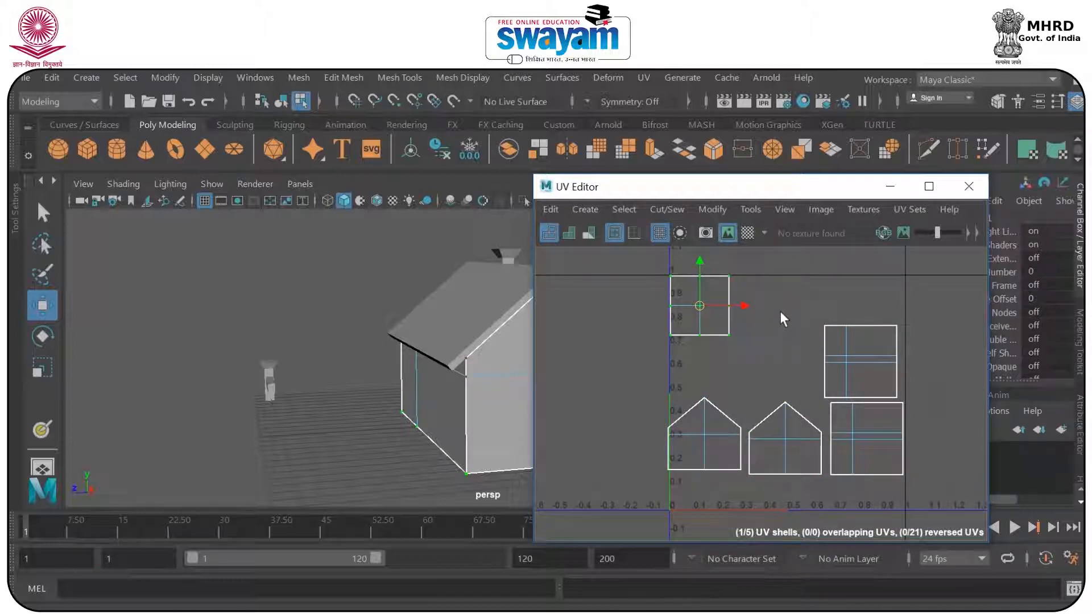
pyautogui.moveTo(414, 394); pyautogui.dragTo(487, 370)
pyautogui.moveTo(817, 306); pyautogui.dragTo(850, 363)
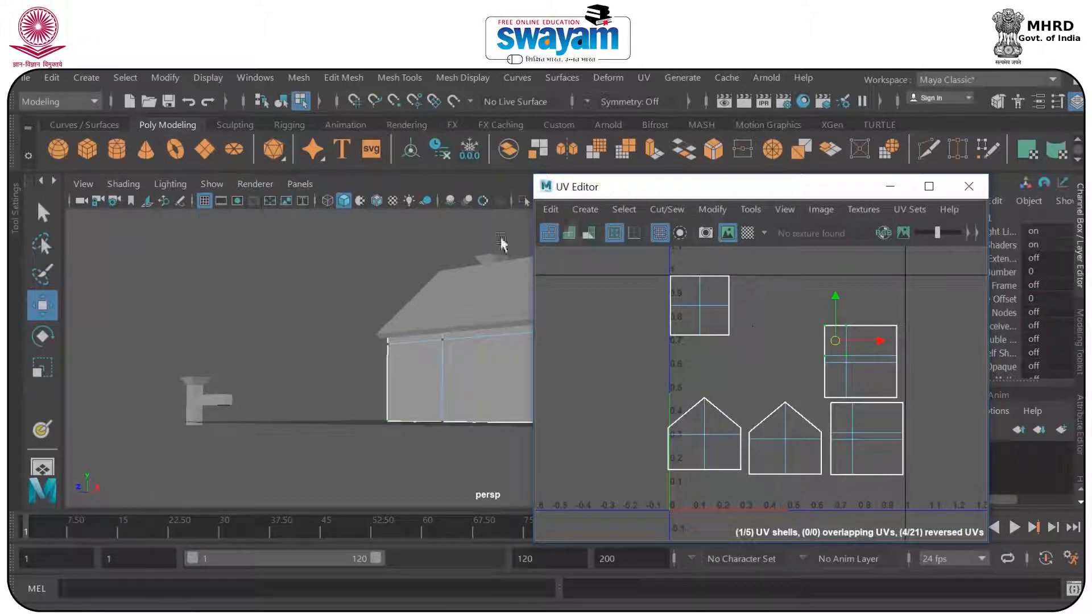
pyautogui.moveTo(892, 323); pyautogui.dragTo(854, 312)
pyautogui.moveTo(852, 351); pyautogui.dragTo(843, 303)
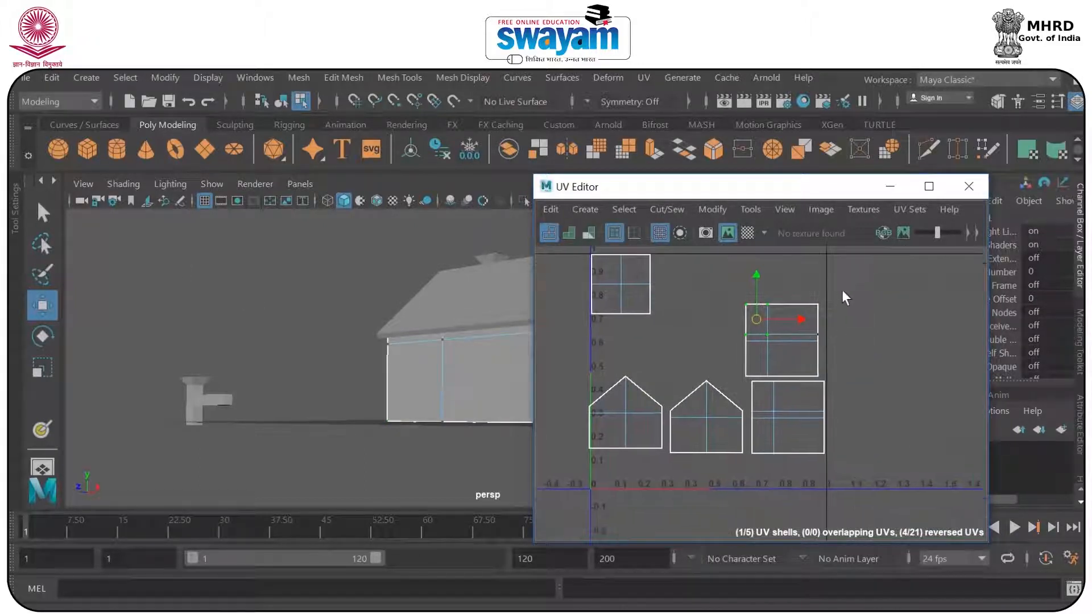
pyautogui.click(797, 356)
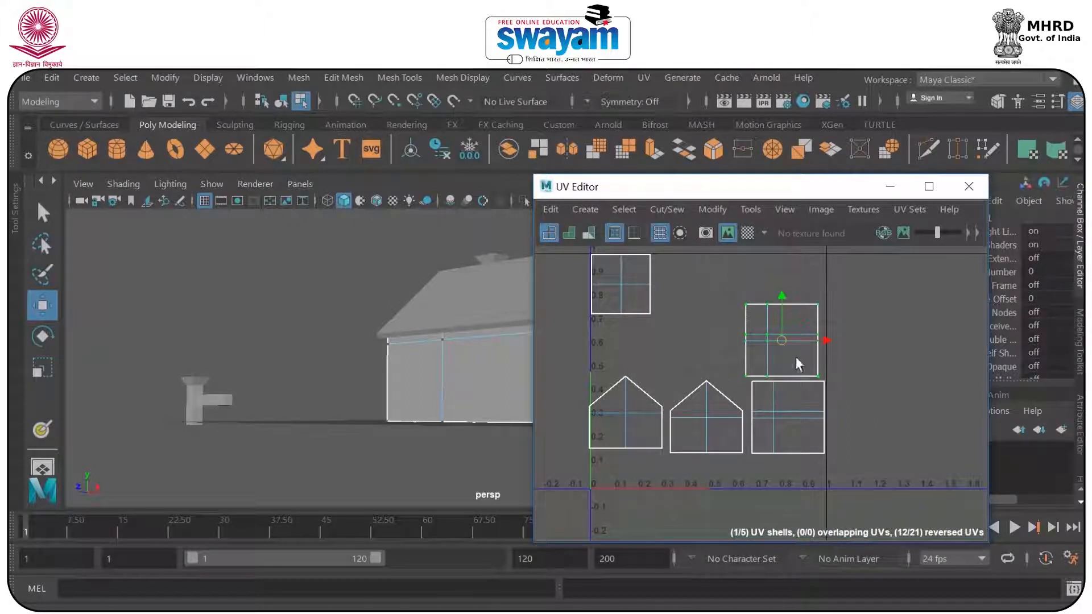
pyautogui.moveTo(780, 341); pyautogui.dragTo(694, 294)
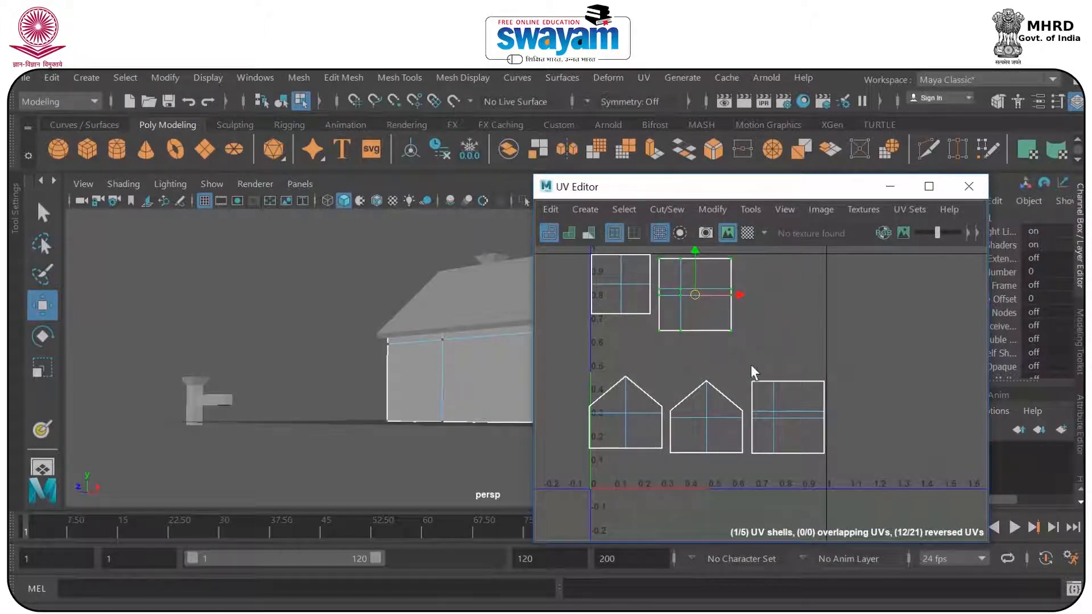
pyautogui.click(760, 396)
pyautogui.moveTo(798, 429); pyautogui.dragTo(777, 301)
# Place the two gable wall shells in the lower corners of the UV tile and the small square shell above the left gable
pyautogui.moveTo(771, 364); pyautogui.dragTo(664, 480)
pyautogui.moveTo(705, 419); pyautogui.dragTo(789, 448)
pyautogui.moveTo(630, 434); pyautogui.dragTo(583, 458)
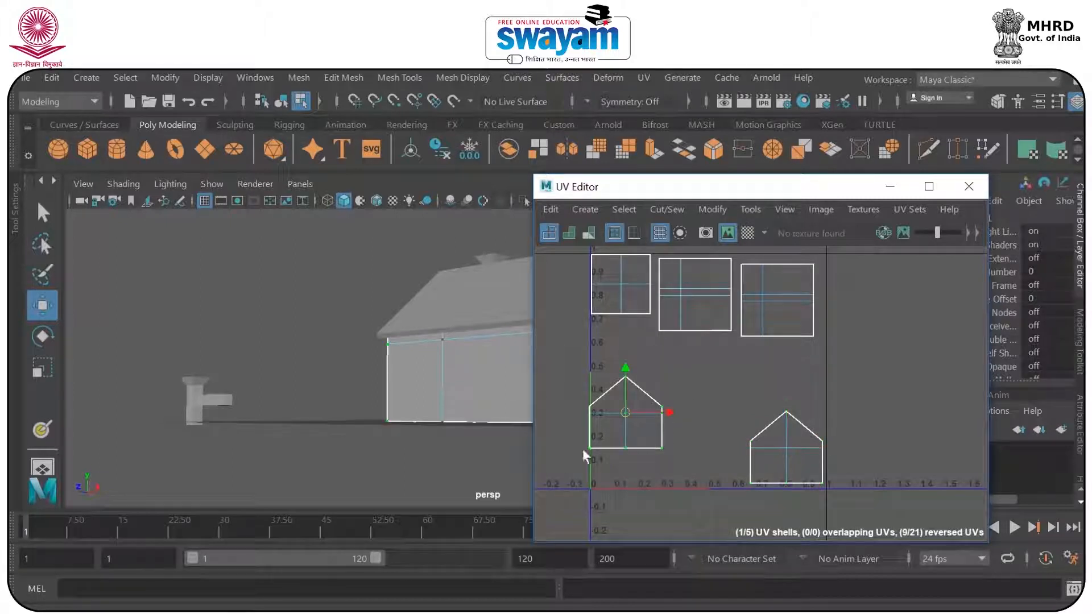
pyautogui.moveTo(624, 413); pyautogui.dragTo(634, 447)
pyautogui.moveTo(375, 364); pyautogui.dragTo(520, 375)
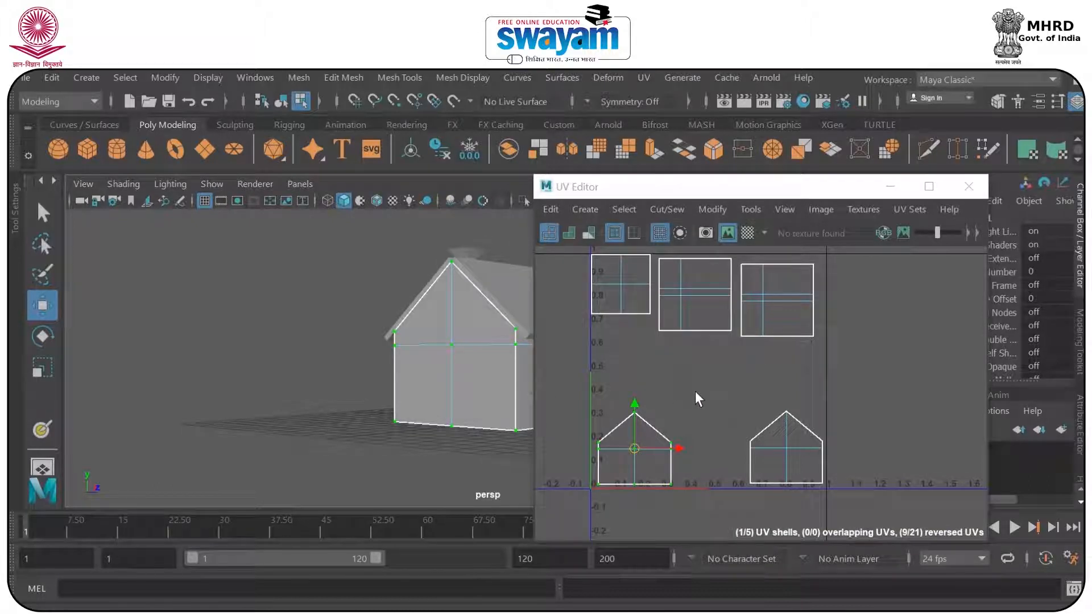
pyautogui.moveTo(581, 249); pyautogui.dragTo(634, 370)
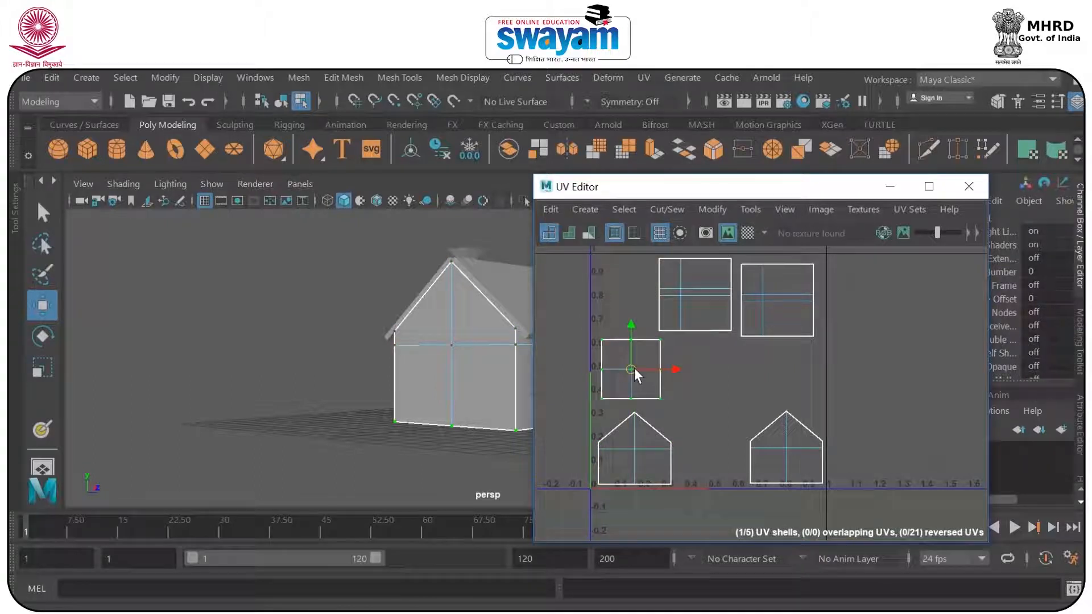
# Save the scene to the Desktop as a Maya Binary file named dummy hut_002, accepting the student version notice
pyautogui.hotkey('ctrl', 's')
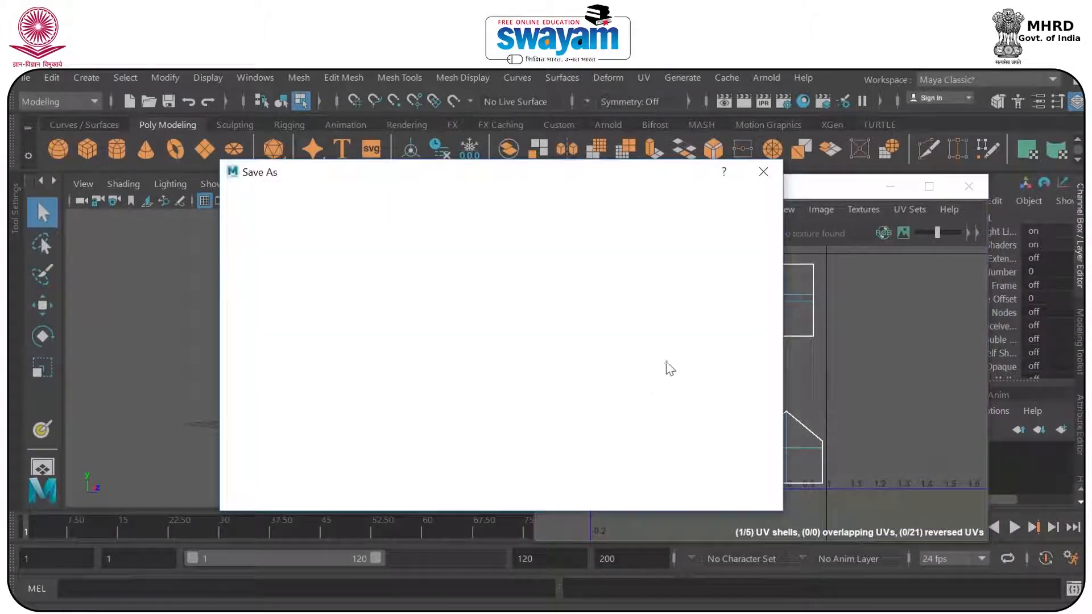
pyautogui.click(251, 248)
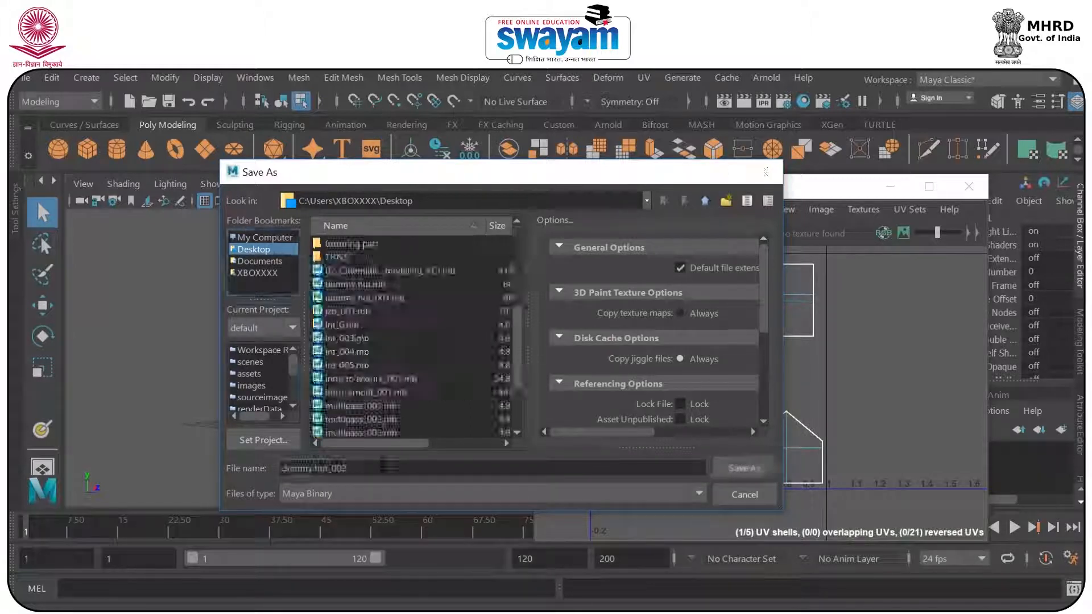
pyautogui.press('Return')
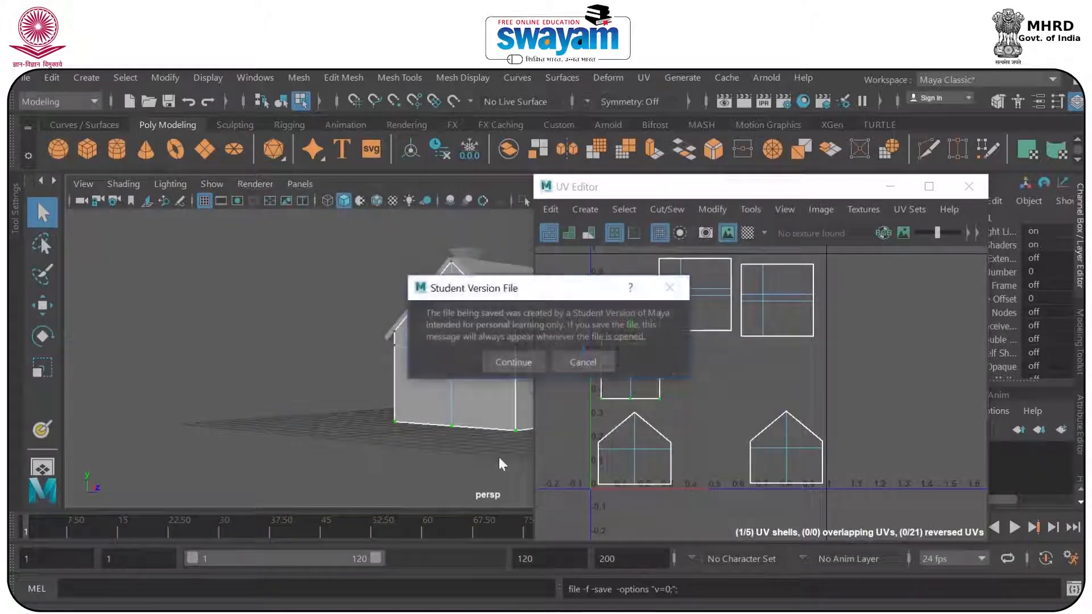
pyautogui.click(539, 359)
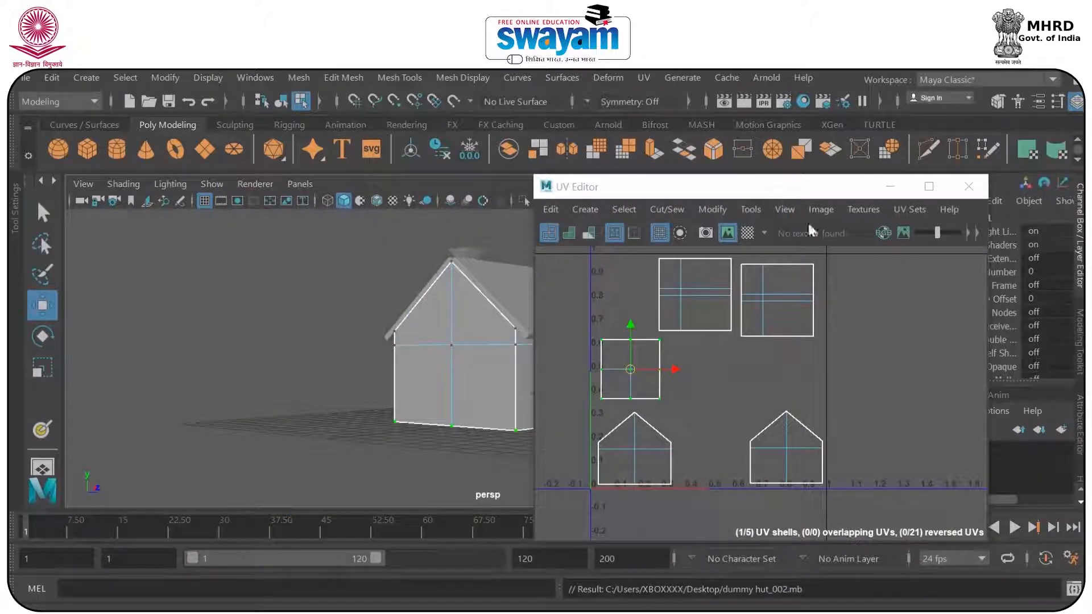
# Maximize the UV Editor and select the UVs of all five shells
pyautogui.click(928, 187)
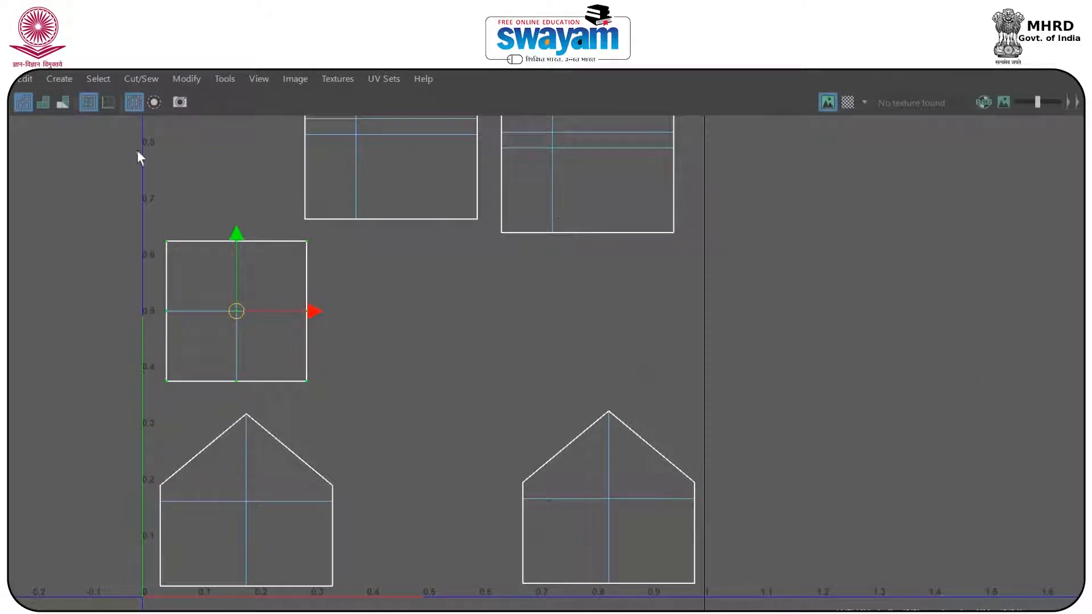
pyautogui.click(297, 78)
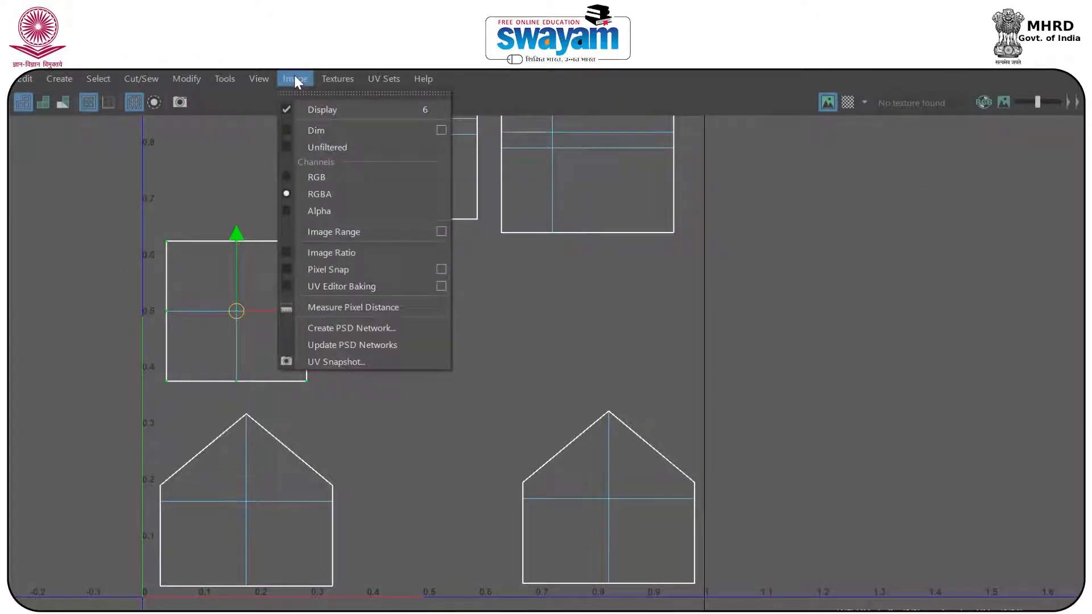
pyautogui.rightClick(535, 286)
pyautogui.scroll(-5, 597, 284)
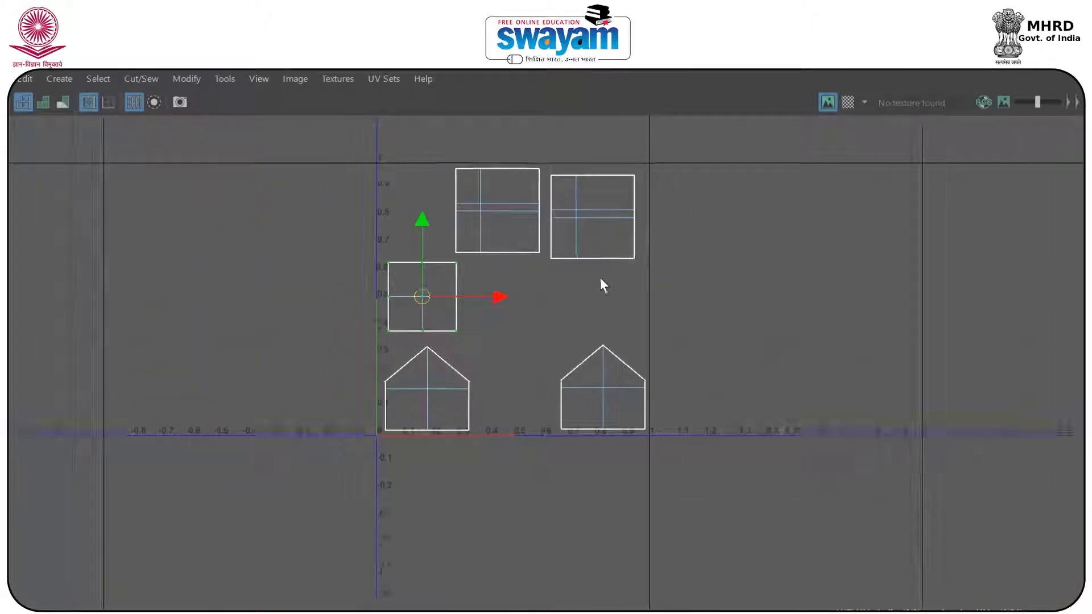
pyautogui.moveTo(700, 124); pyautogui.dragTo(307, 508)
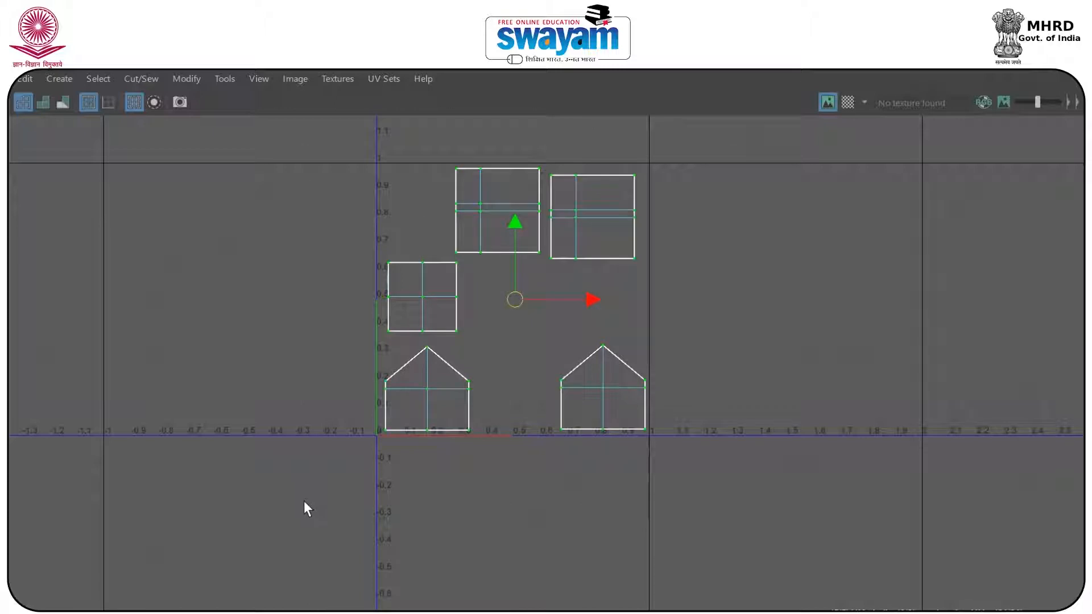
# Export a UV snapshot of the layout in PNG format with an increased pixel size
pyautogui.click(302, 78)
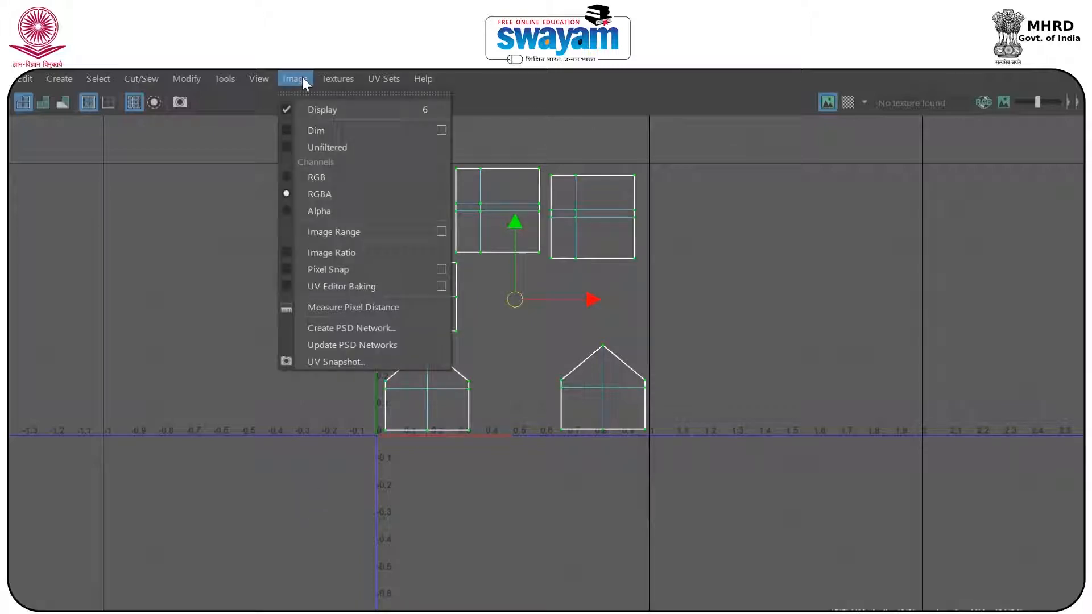
pyautogui.click(352, 364)
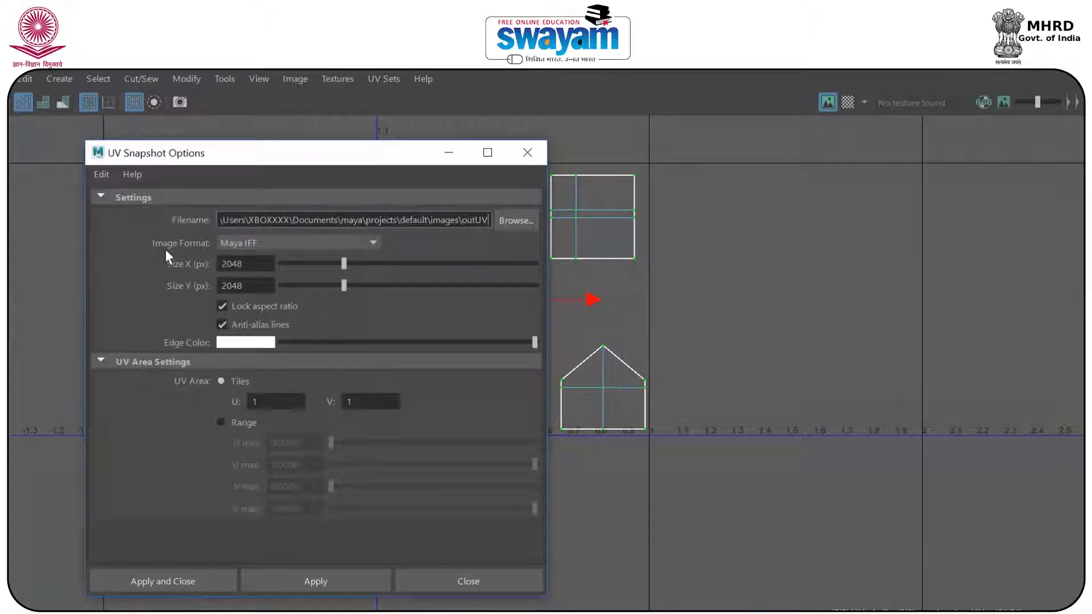
pyautogui.click(250, 247)
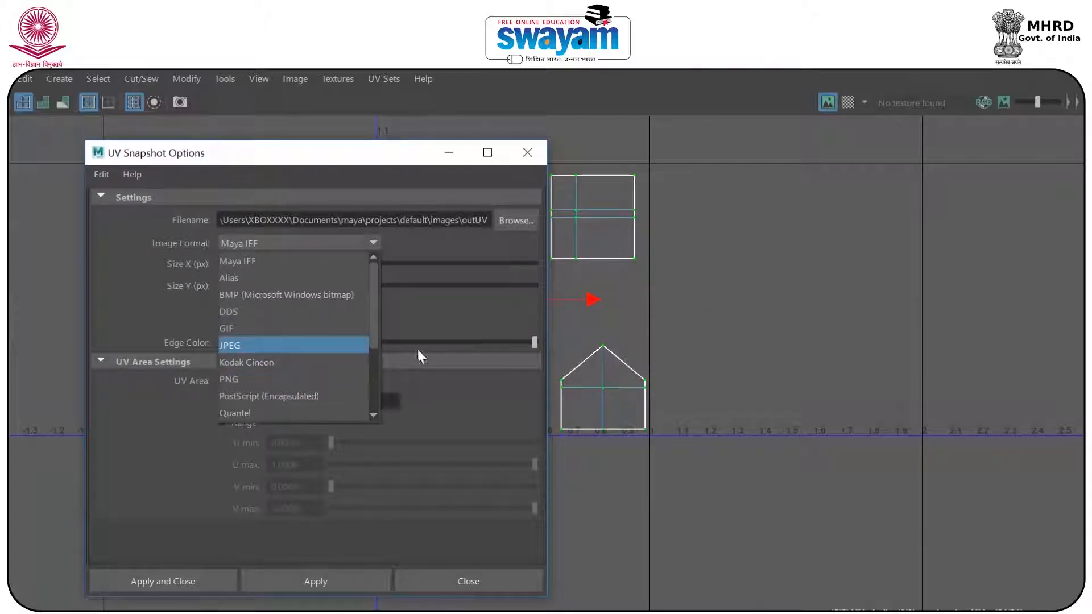
pyautogui.click(237, 380)
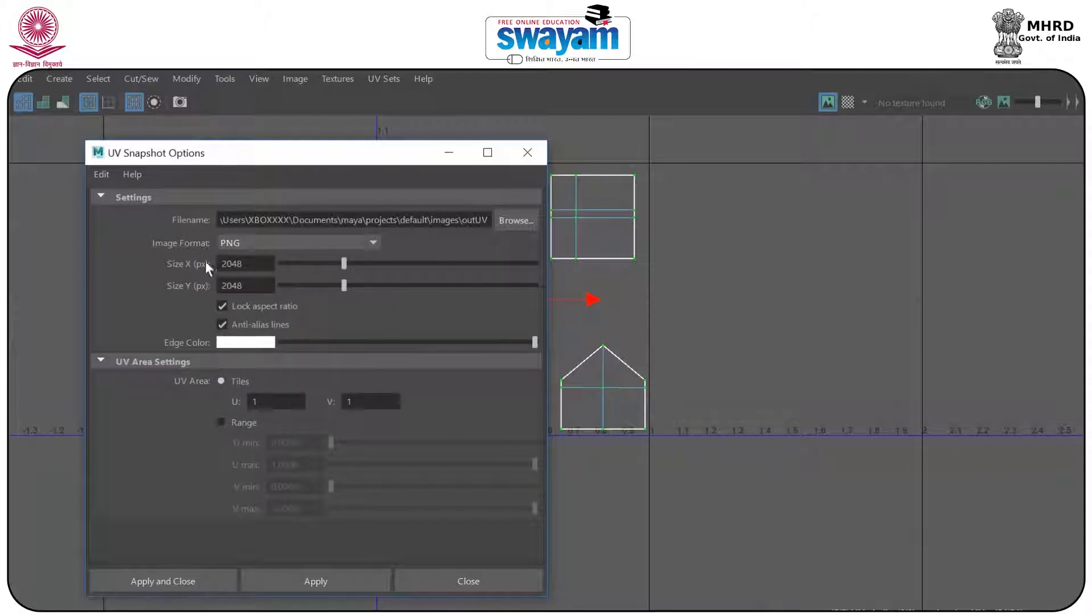
pyautogui.moveTo(345, 263); pyautogui.dragTo(367, 262)
pyautogui.click(168, 574)
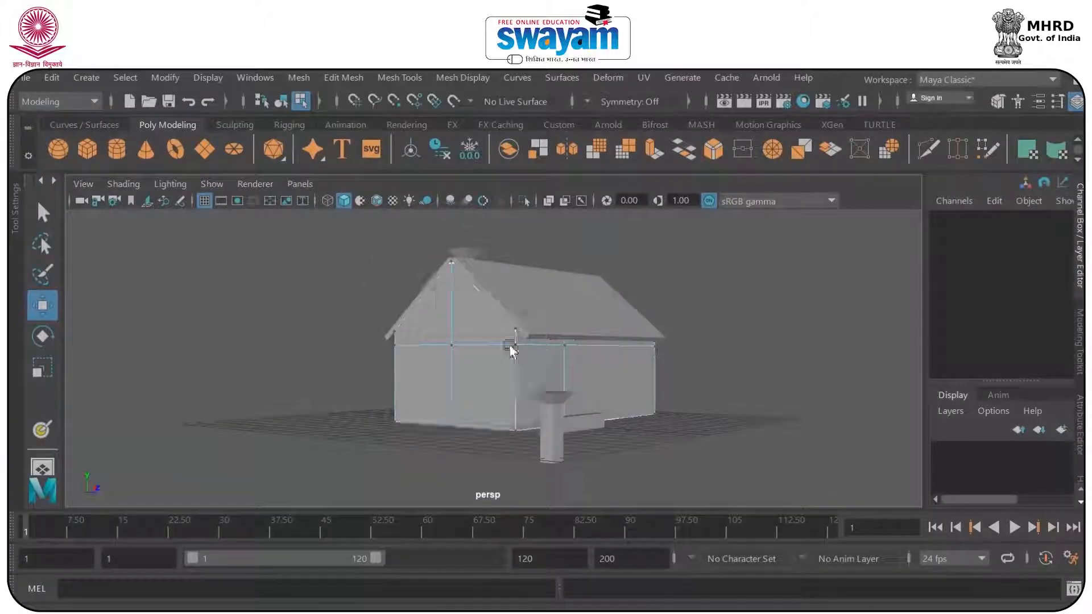
# Return the hut body to Object Mode and launch Adobe Photoshop CS6 (64 Bit)
pyautogui.rightClick(495, 346)
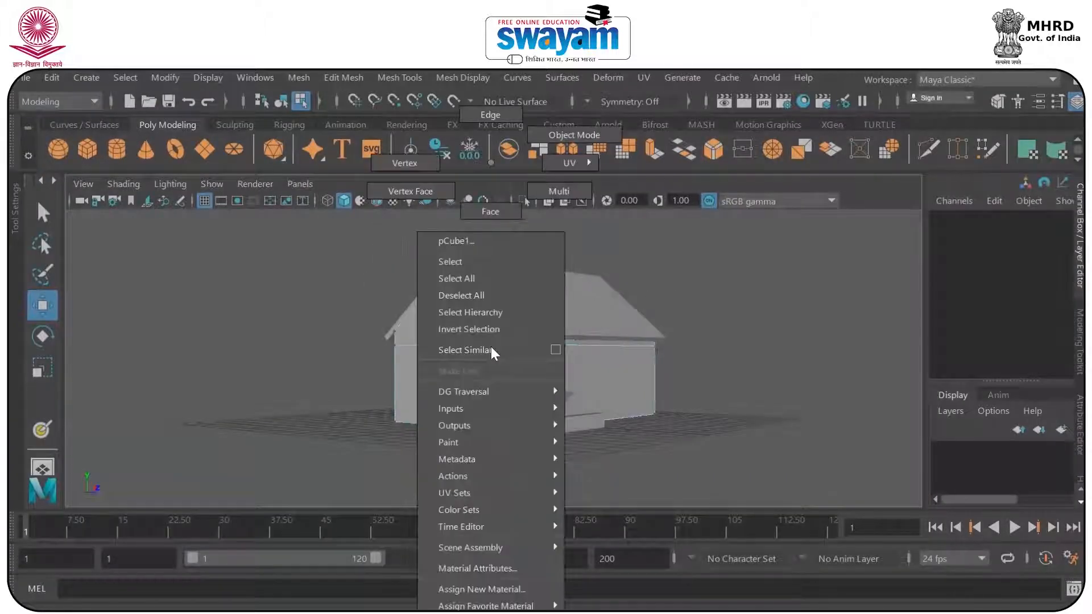
pyautogui.click(574, 134)
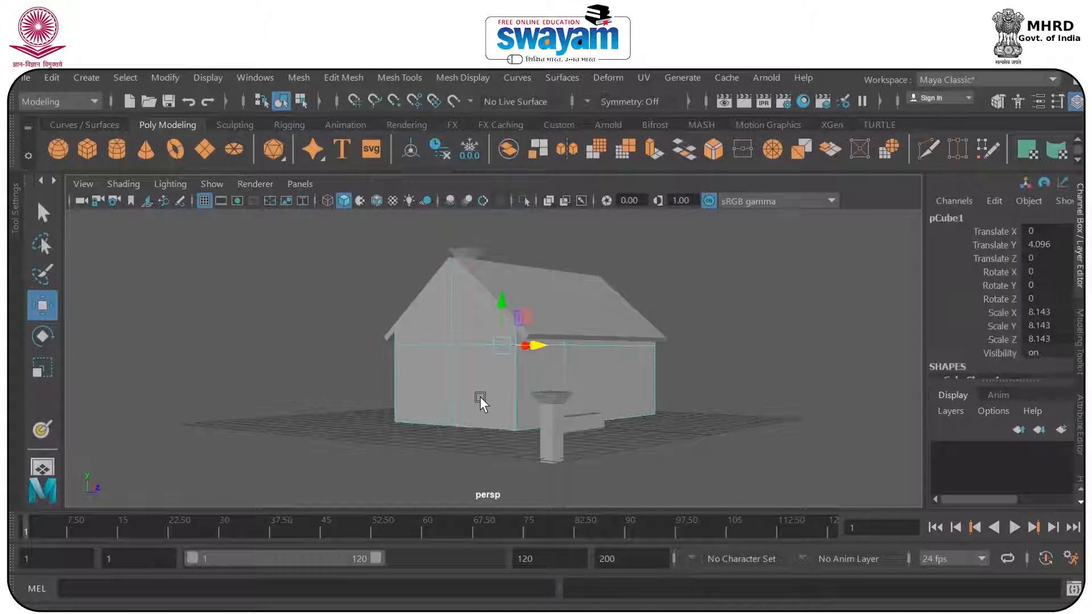
pyautogui.click(193, 612)
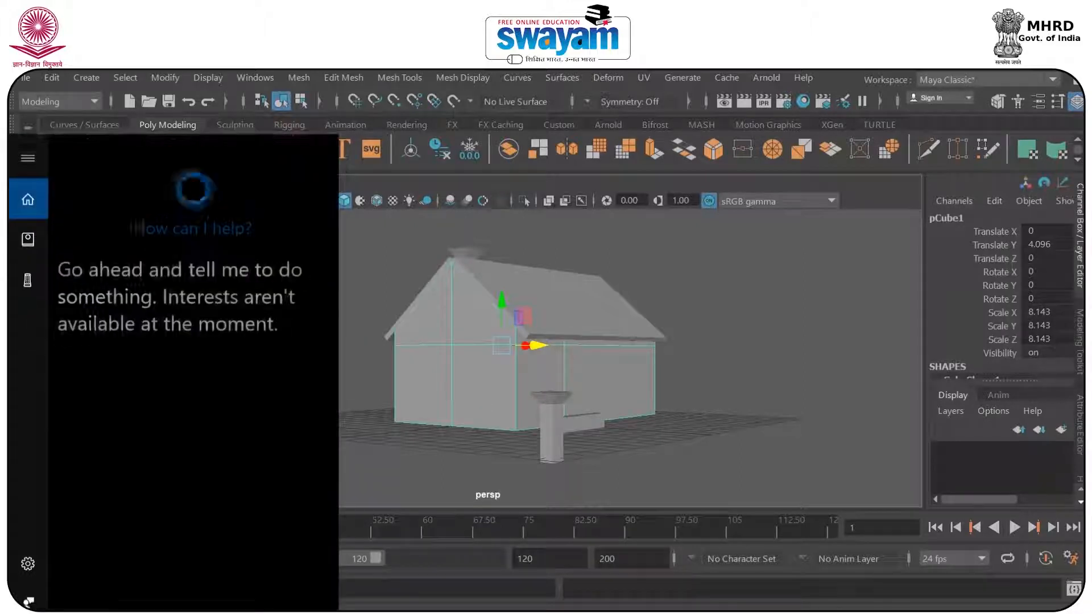
pyautogui.write('pho')
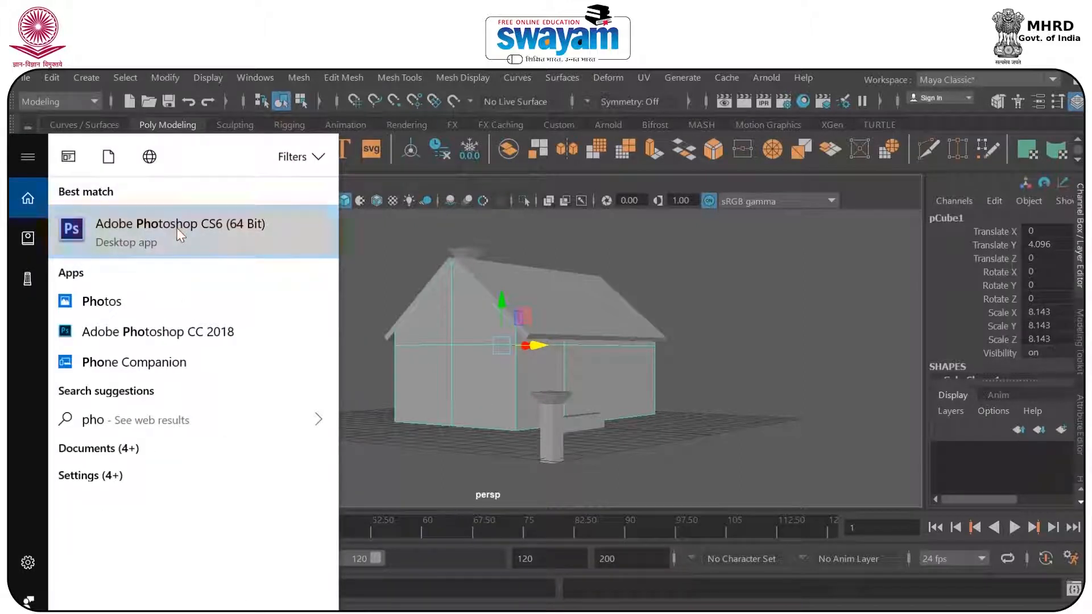
pyautogui.click(176, 227)
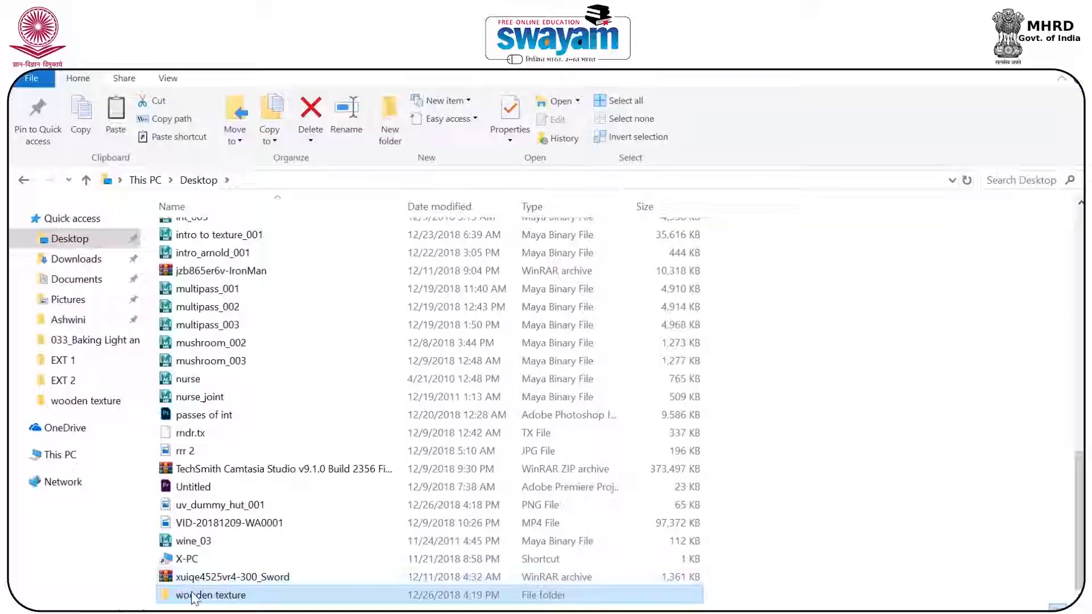
# Open the "wooden texture" folder on the Desktop in File Explorer and open its ref image
pyautogui.doubleClick(127, 519)
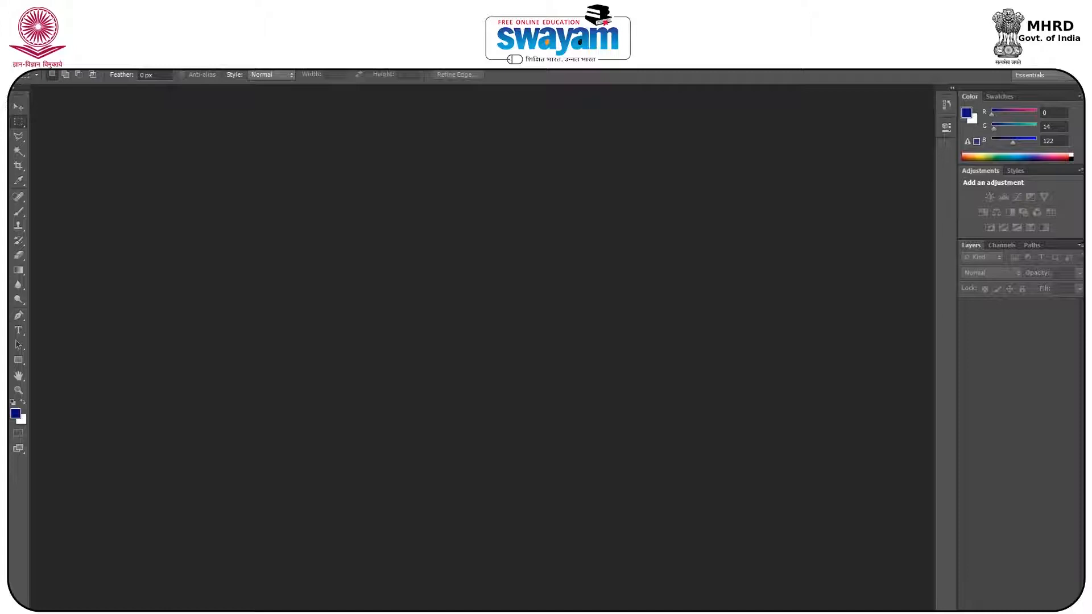
pyautogui.hotkey('alt', 'Tab')
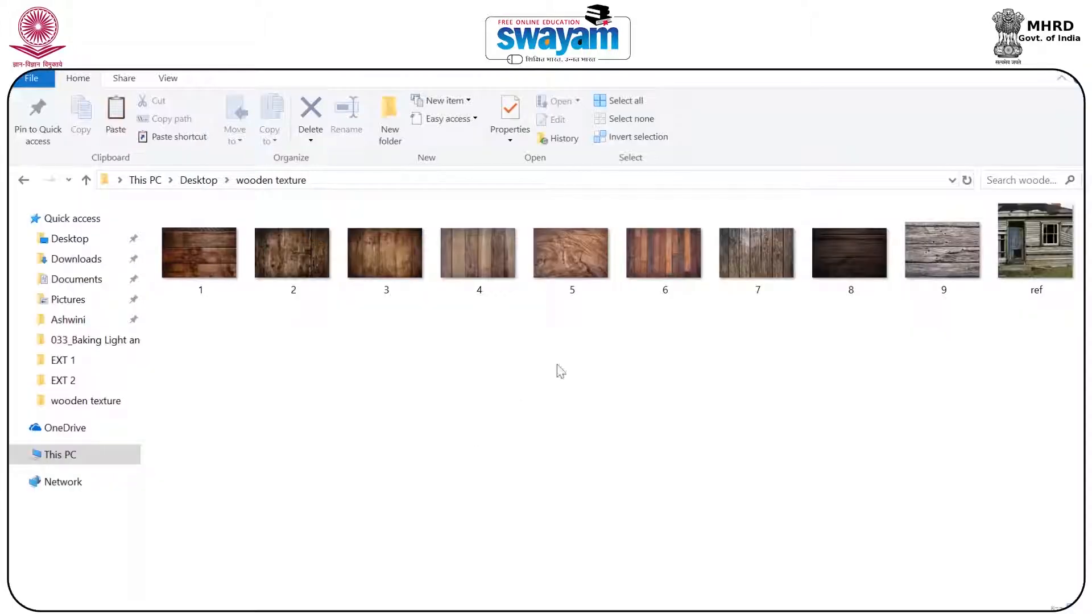
pyautogui.doubleClick(1018, 265)
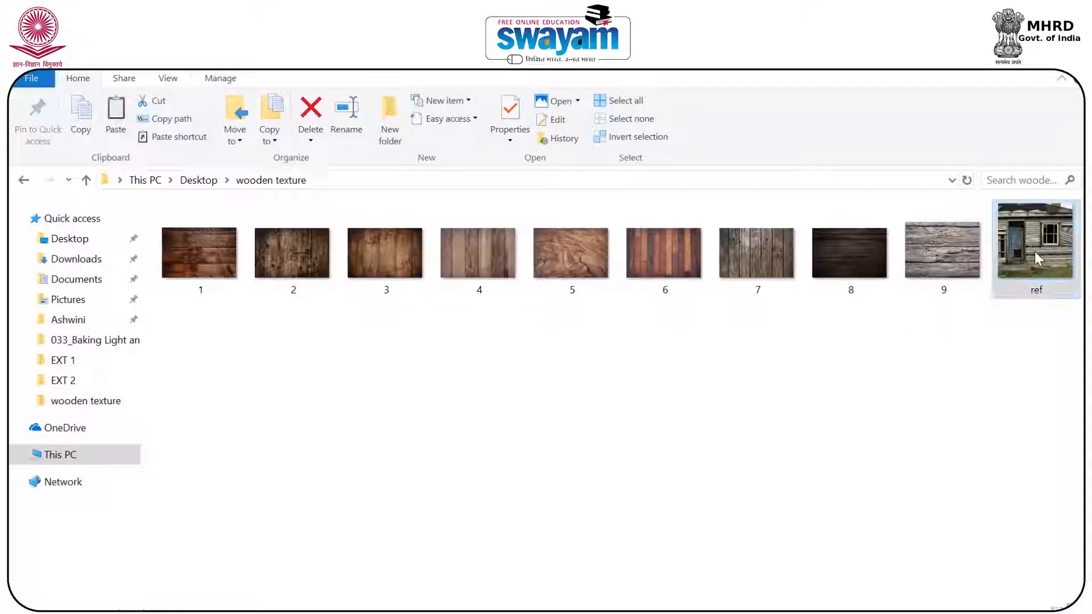
# Close the ref image and look over wood images 1 to 8 in the "wooden texture" folder
pyautogui.click(1059, 72)
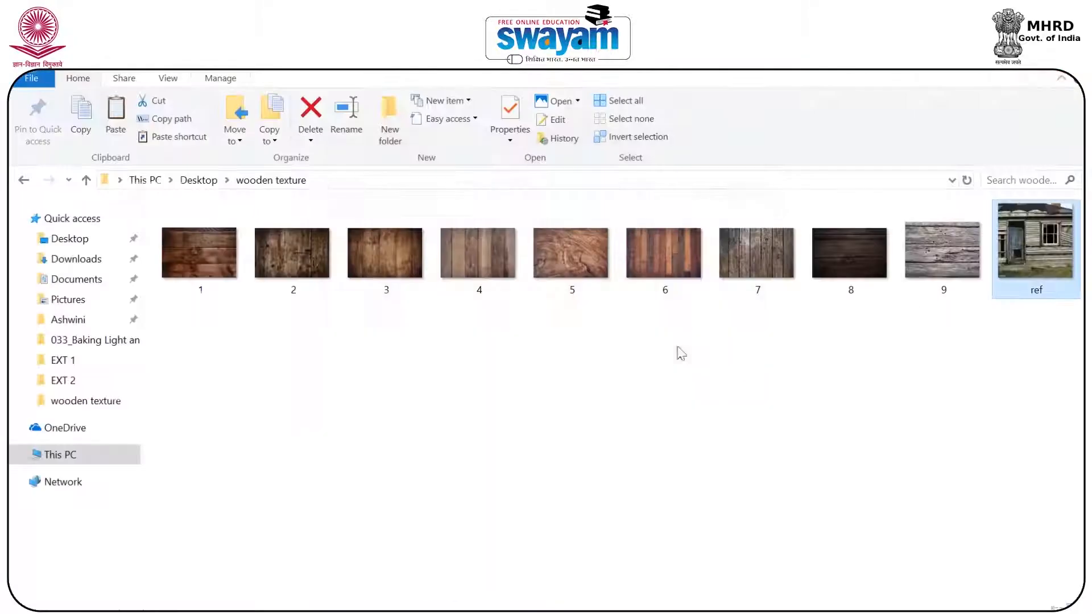
pyautogui.moveTo(869, 321); pyautogui.dragTo(196, 241)
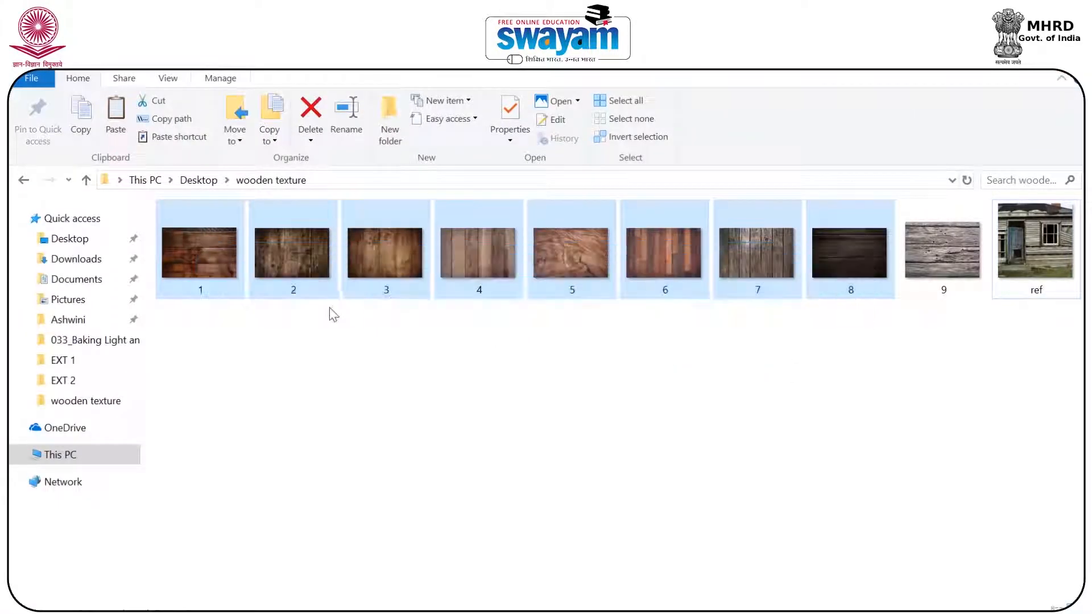
pyautogui.click(606, 499)
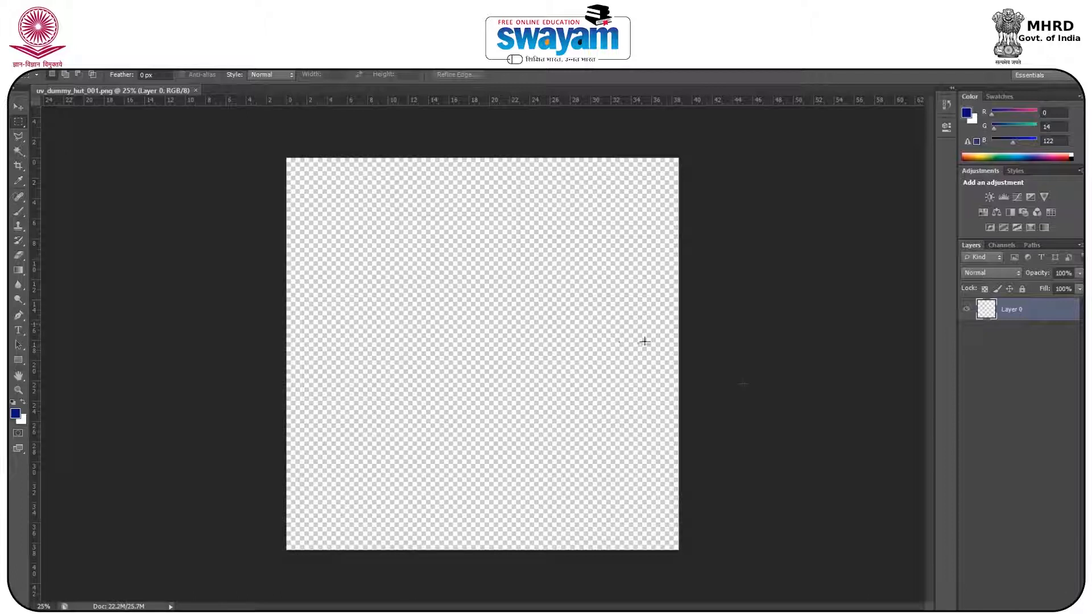
# In Photoshop, add a new layer to uv_dummy_hut_001.png, fill it with black and place it beneath the UV snapshot layer
pyautogui.click(1065, 609)
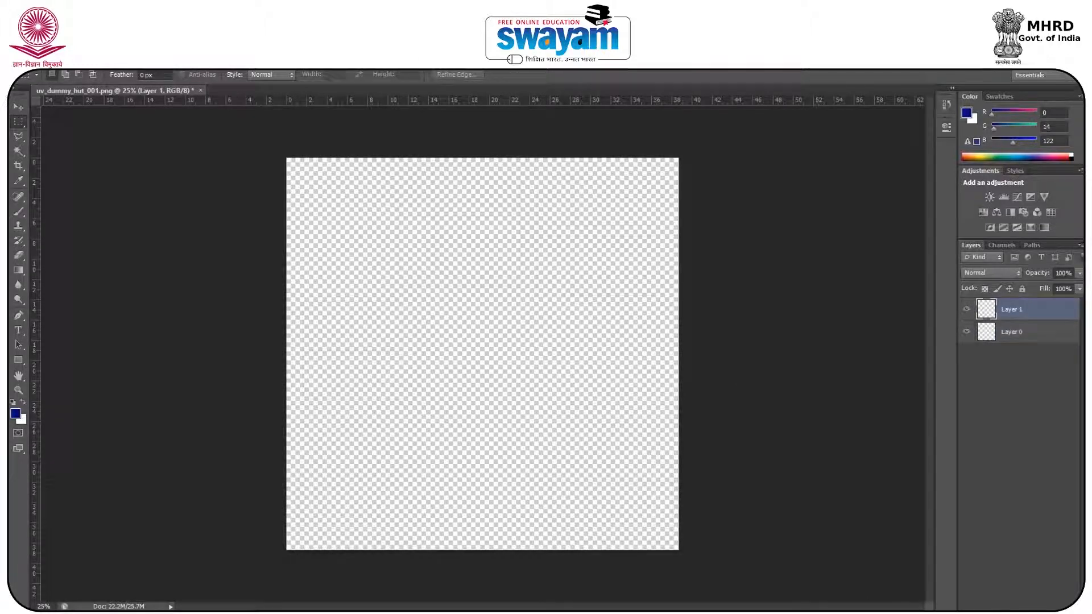
pyautogui.click(12, 403)
pyautogui.hotkey('alt', 'BackSpace')
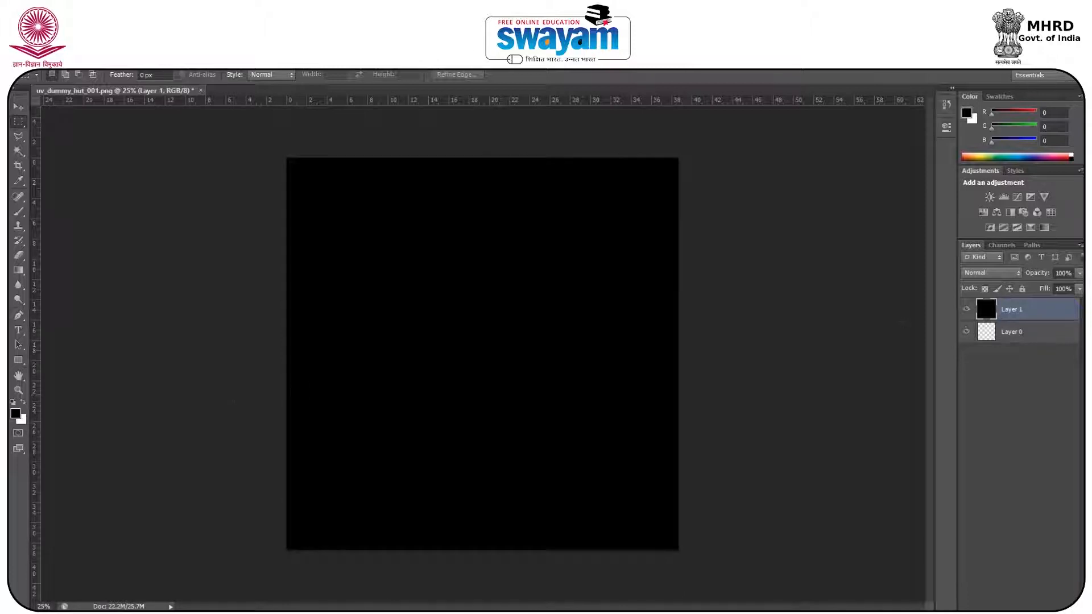
pyautogui.moveTo(1012, 313); pyautogui.dragTo(1005, 358)
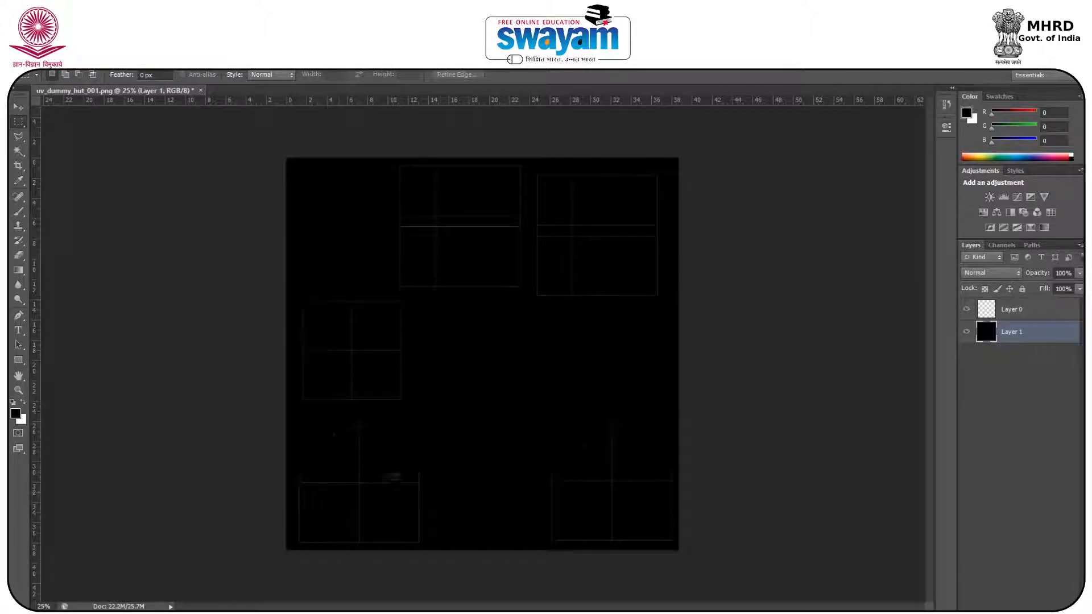
# Add an empty layer between the black background layer and the UV snapshot layer
pyautogui.scroll(15, 324, 497)
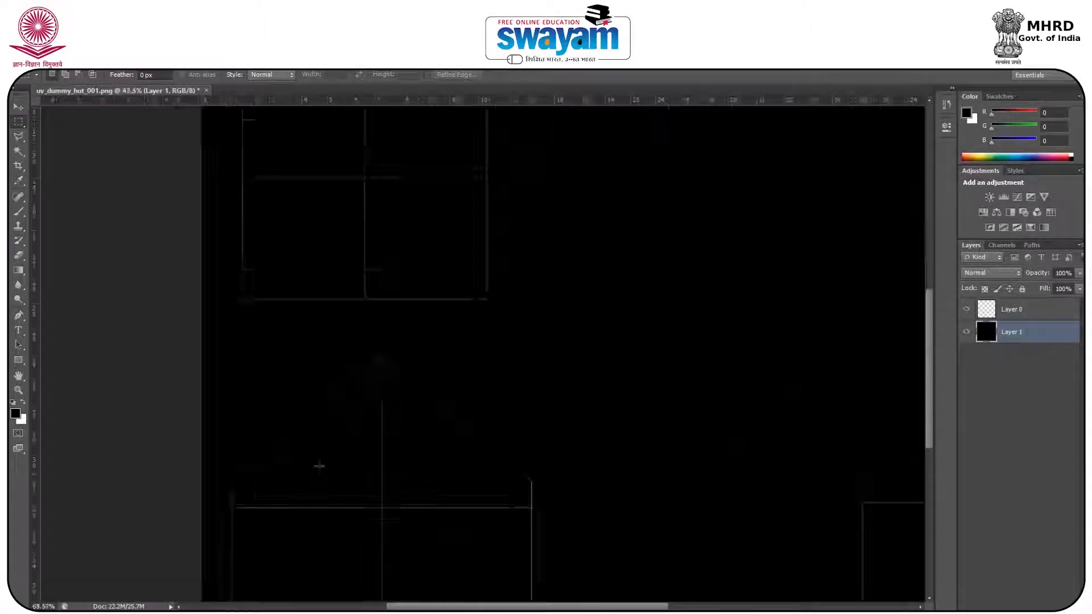
pyautogui.scroll(-3, 354, 412)
pyautogui.moveTo(409, 438); pyautogui.dragTo(436, 268)
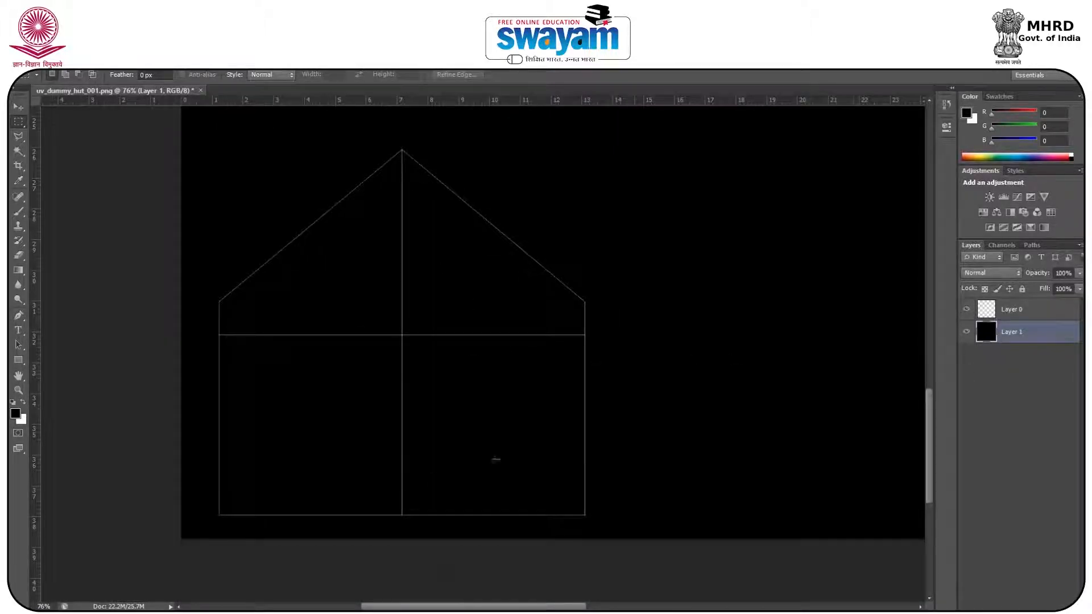
pyautogui.click(1054, 610)
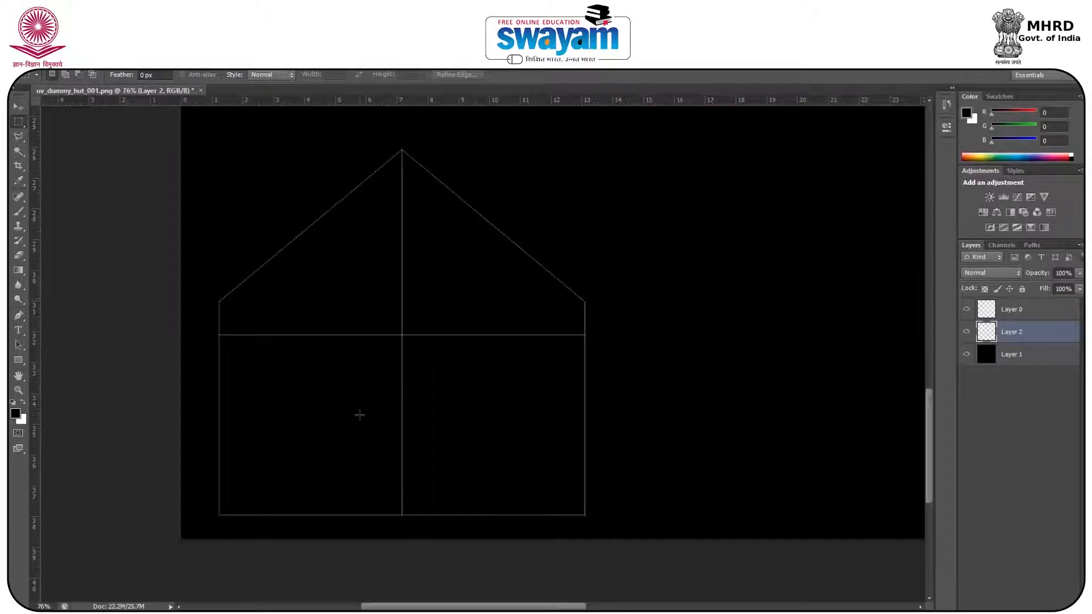
# Switch to Maya and shrink the UV Editor window so all five UV shells sit beside the hut in the perspective view
pyautogui.click(653, 592)
pyautogui.click(637, 78)
pyautogui.click(691, 106)
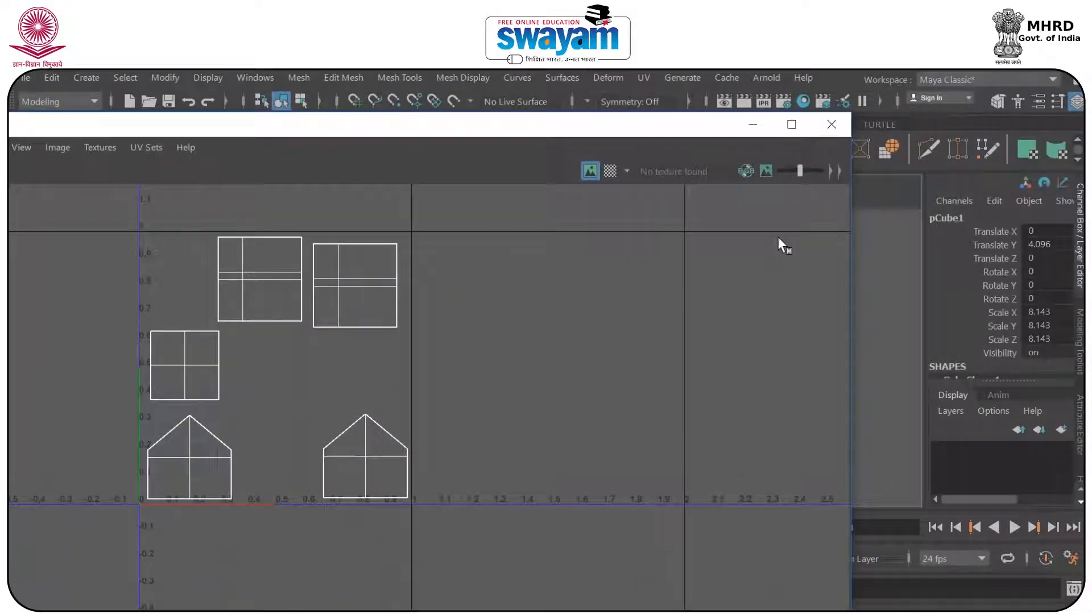
pyautogui.moveTo(851, 255); pyautogui.dragTo(363, 264)
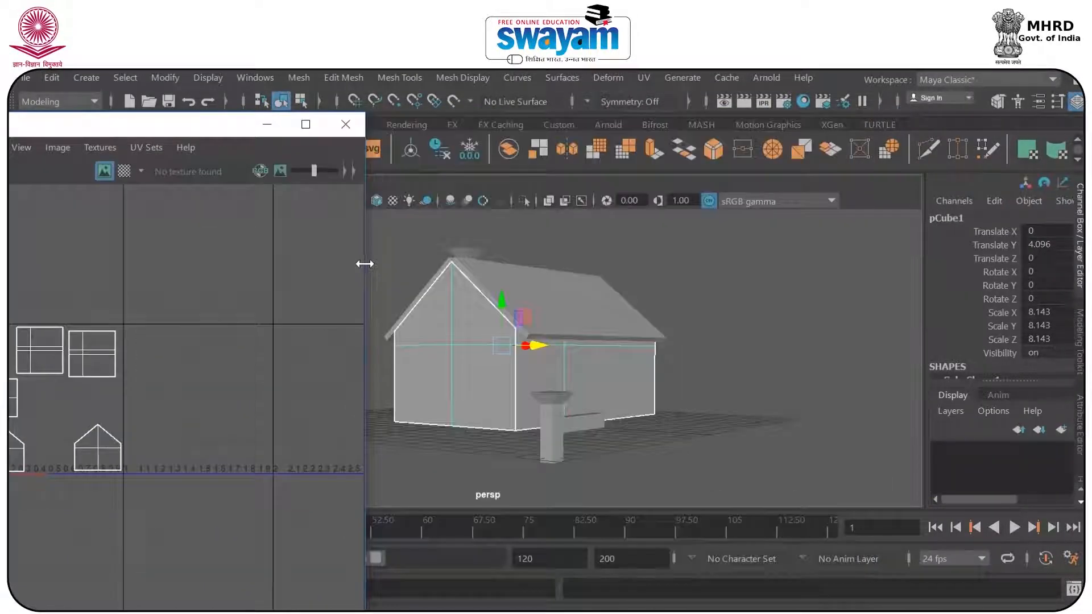
pyautogui.moveTo(183, 121); pyautogui.dragTo(430, 145)
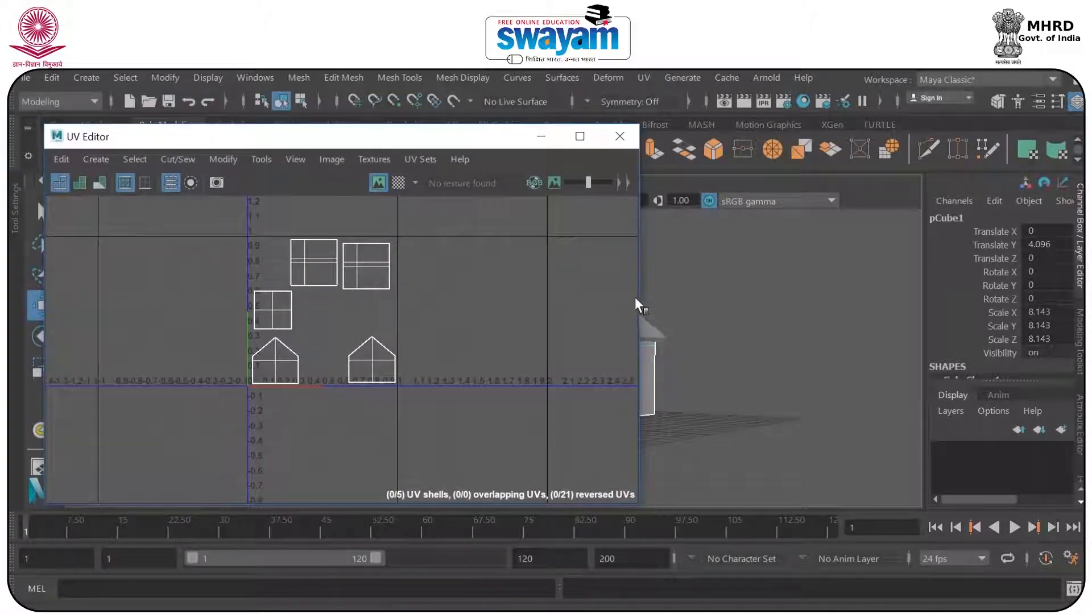
pyautogui.moveTo(638, 296); pyautogui.dragTo(264, 298)
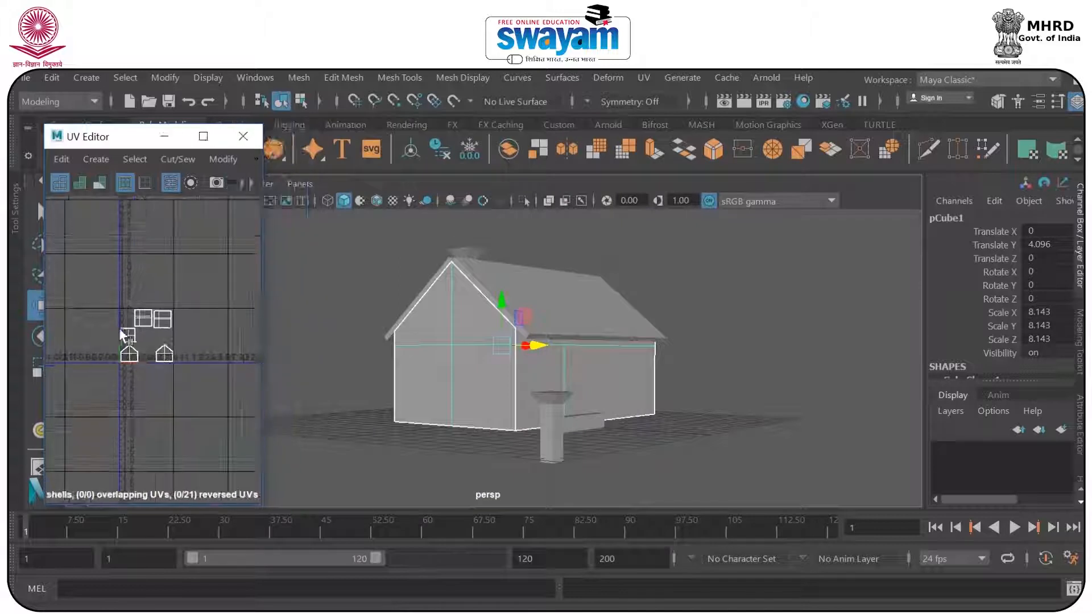
pyautogui.scroll(3, 123, 329)
pyautogui.moveTo(217, 340); pyautogui.dragTo(134, 317)
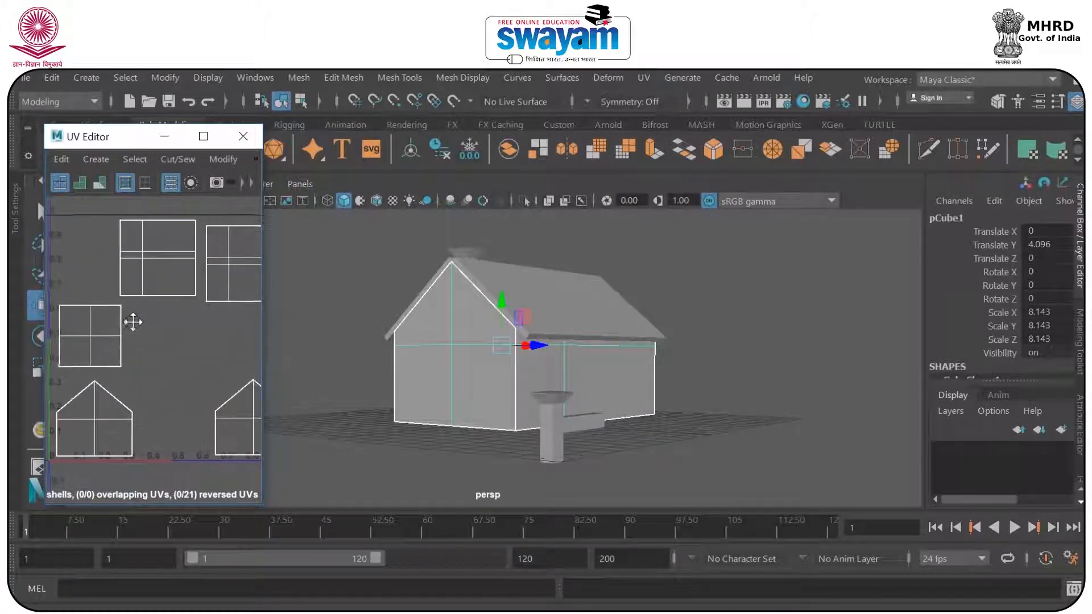
pyautogui.moveTo(262, 323); pyautogui.dragTo(338, 325)
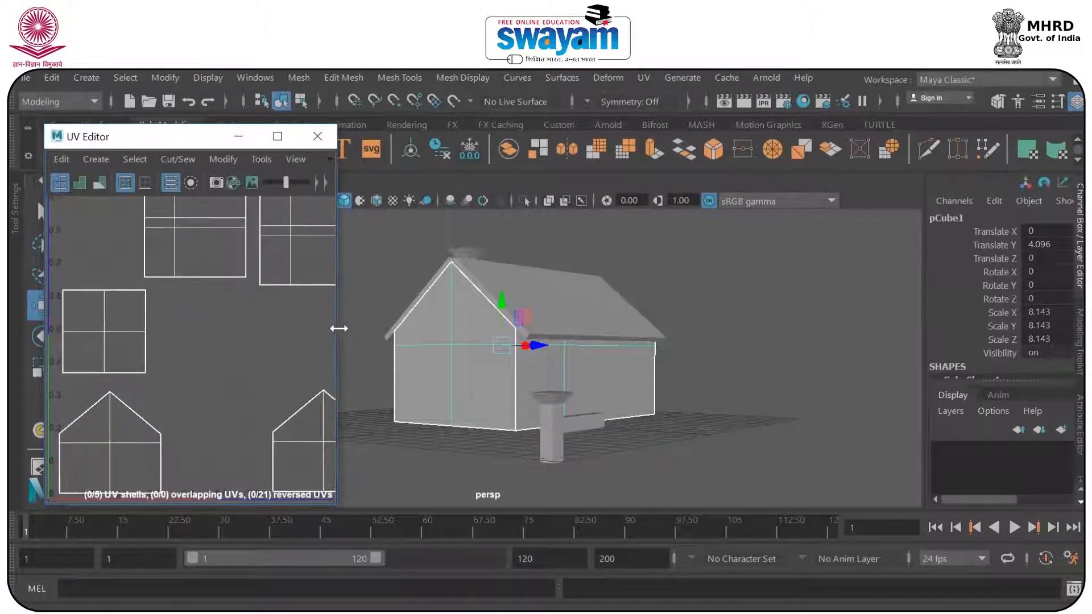
pyautogui.scroll(-1, 253, 324)
pyautogui.moveTo(252, 322); pyautogui.dragTo(226, 324)
pyautogui.scroll(2, 228, 328)
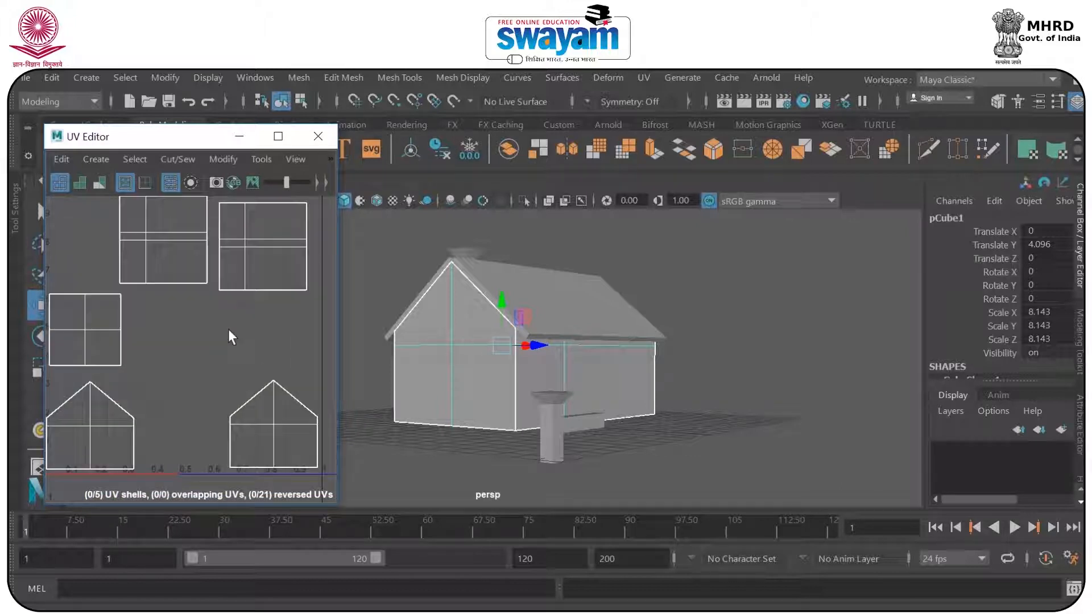
pyautogui.moveTo(227, 330); pyautogui.dragTo(234, 339)
# Pick a component on the hut's wall in the perspective view to identify its matching UV shell
pyautogui.moveTo(538, 324); pyautogui.dragTo(606, 333)
pyautogui.rightClick(605, 332)
pyautogui.click(606, 212)
pyautogui.click(626, 329)
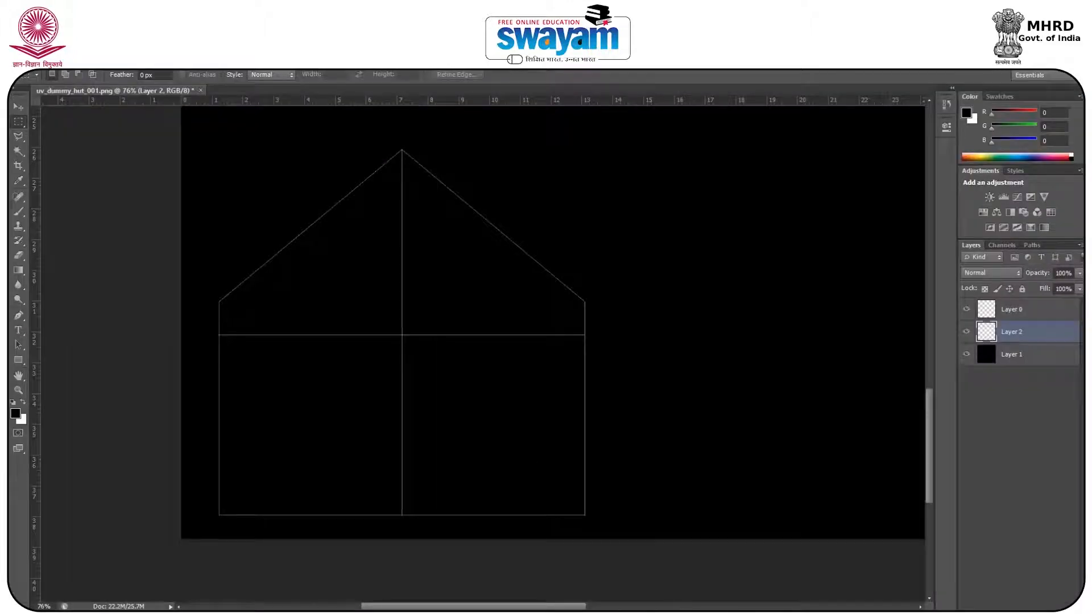
# Bring wood image 4 from the "wooden texture" folder into the Photoshop document, scaled to about 34%, over the lower-right gable shell
pyautogui.scroll(-8, 444, 346)
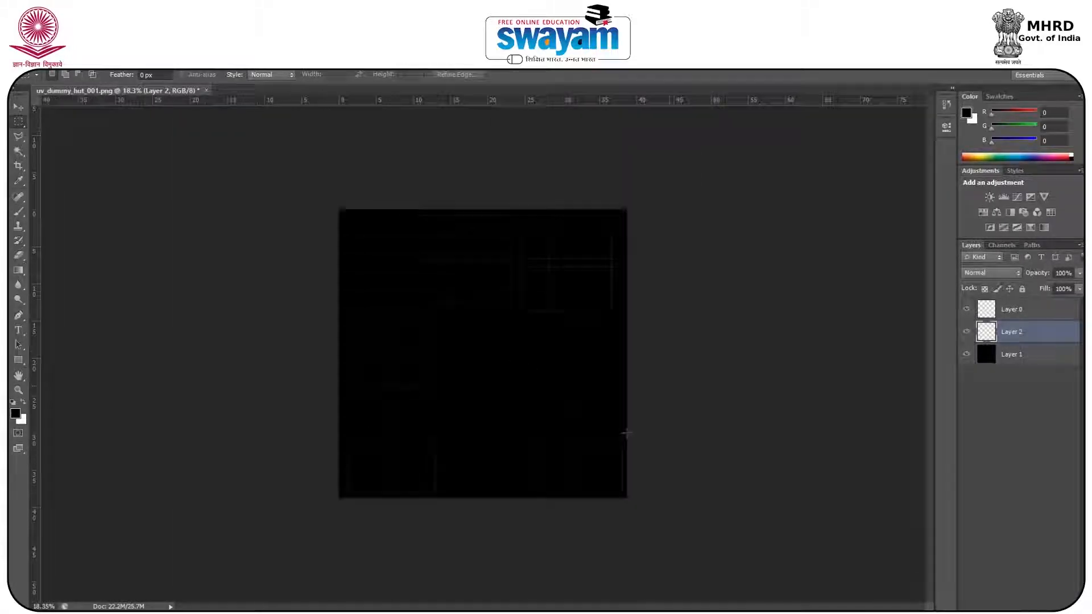
pyautogui.scroll(6, 642, 405)
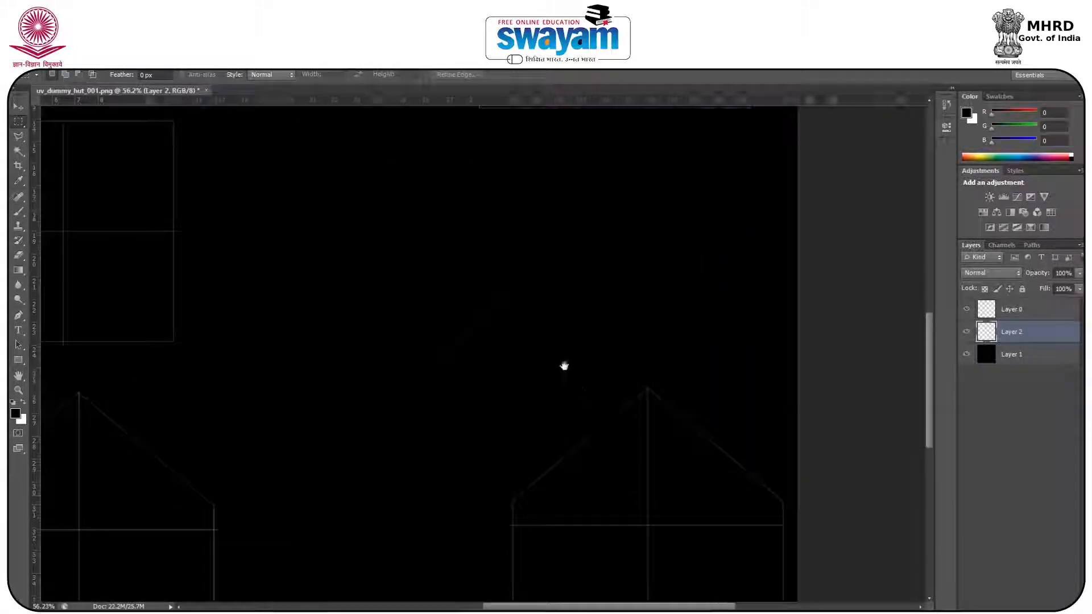
pyautogui.moveTo(580, 389); pyautogui.dragTo(494, 251)
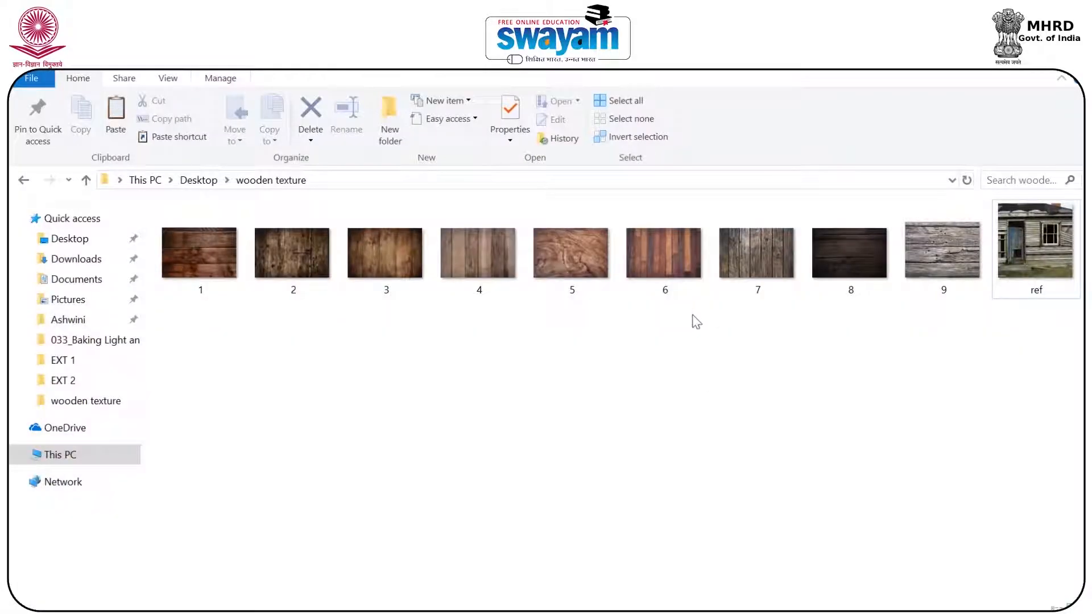
pyautogui.click(487, 254)
pyautogui.moveTo(469, 244); pyautogui.dragTo(558, 411)
pyautogui.moveTo(783, 159); pyautogui.dragTo(390, 415)
pyautogui.moveTo(366, 476); pyautogui.dragTo(615, 365)
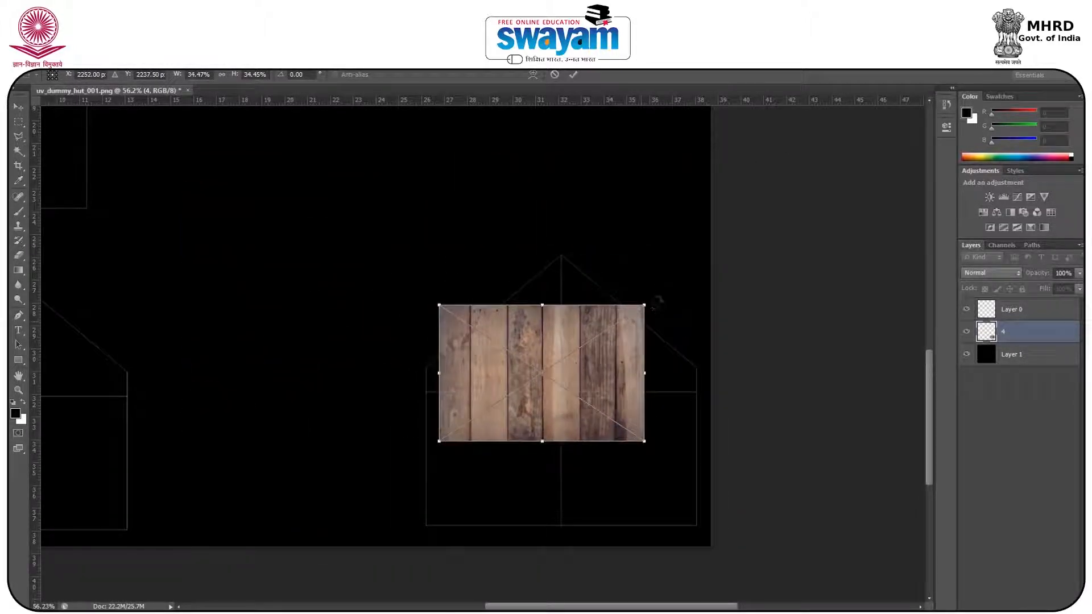
# Scale the plank texture to about 17%, rotate it to -90° and align it with the gable shell's left edge at eave height
pyautogui.moveTo(649, 306); pyautogui.dragTo(425, 298)
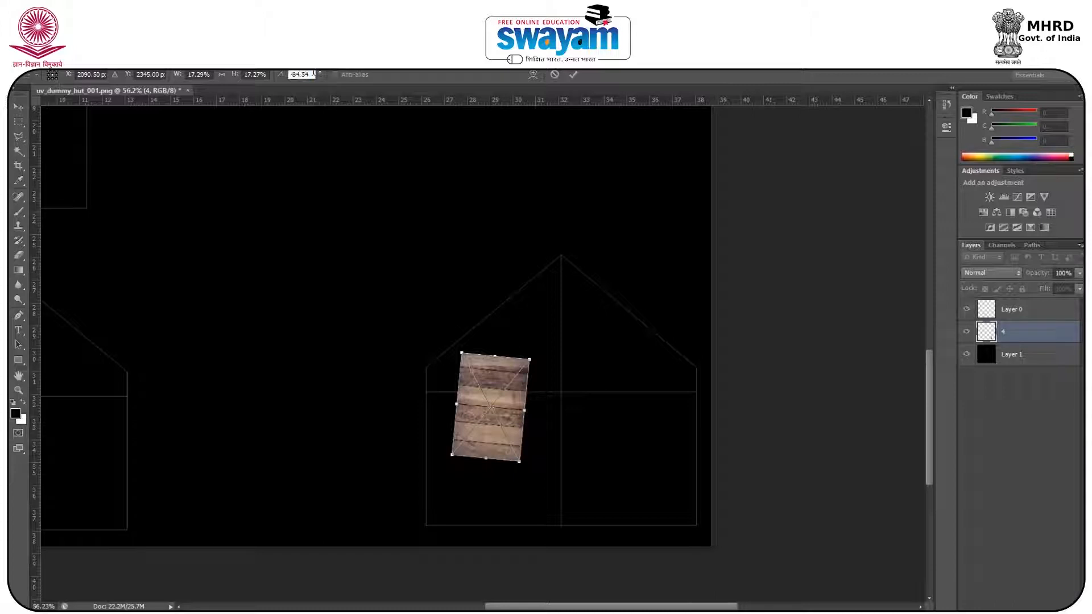
pyautogui.write('-90')
pyautogui.press('Return')
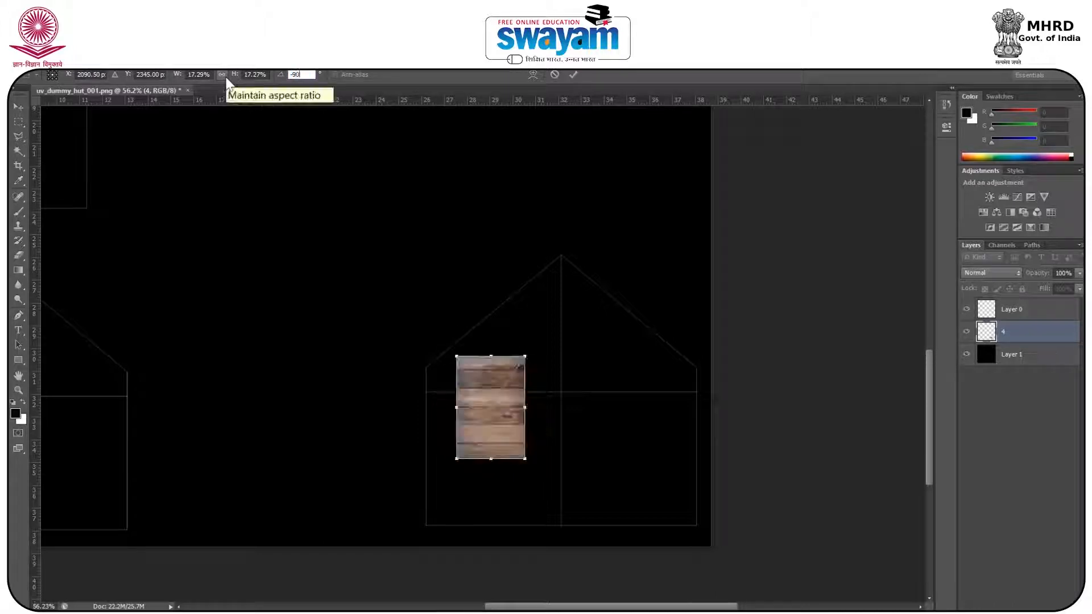
pyautogui.moveTo(483, 380); pyautogui.dragTo(451, 388)
pyautogui.scroll(3, 444, 409)
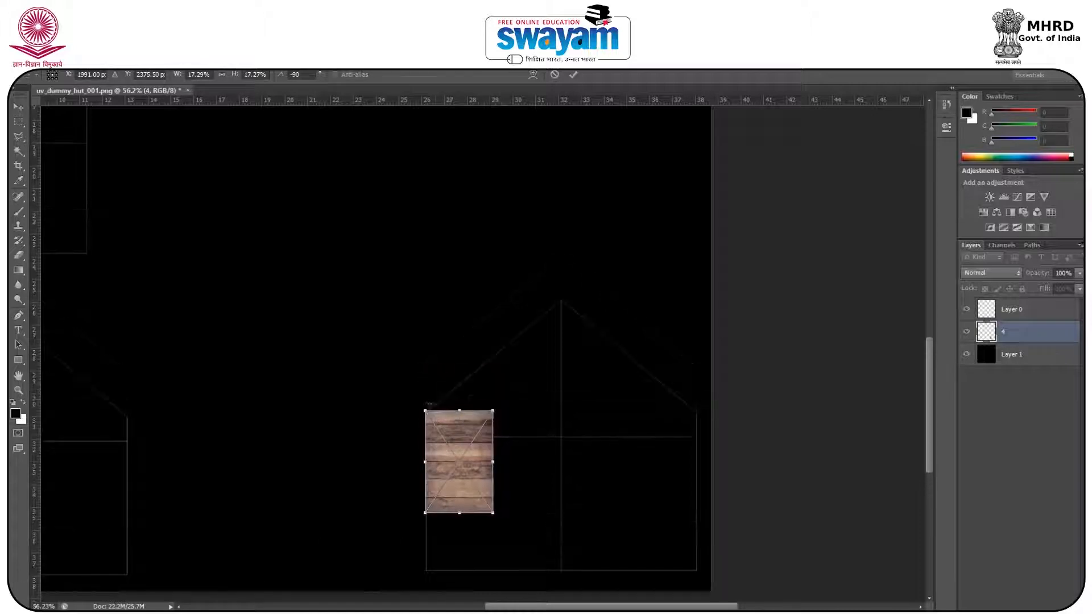
pyautogui.scroll(2, 444, 450)
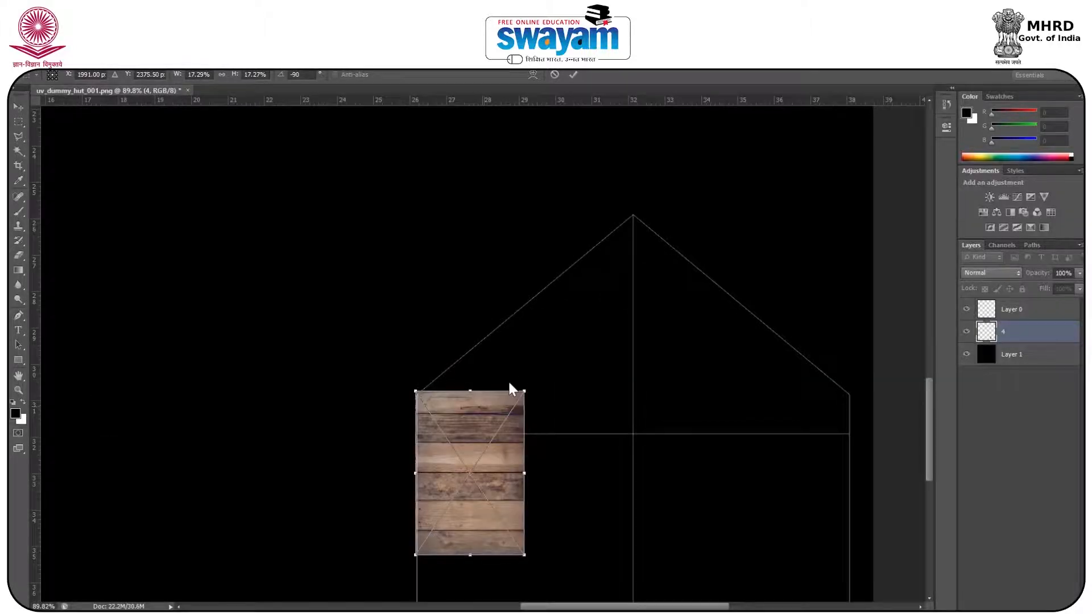
pyautogui.moveTo(529, 380); pyautogui.dragTo(529, 378)
pyautogui.press('Return')
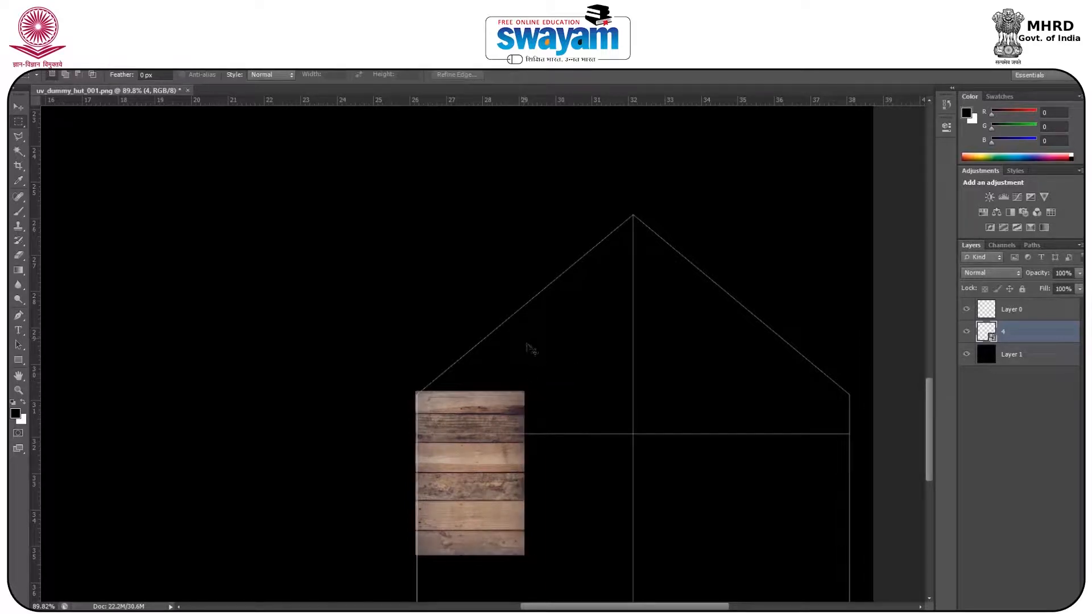
# Stretch the plank texture horizontally and place a duplicate to its right with a slight overlap
pyautogui.hotkey('ctrl', 't')
pyautogui.moveTo(523, 473); pyautogui.dragTo(605, 463)
pyautogui.press('Return')
pyautogui.press('v')
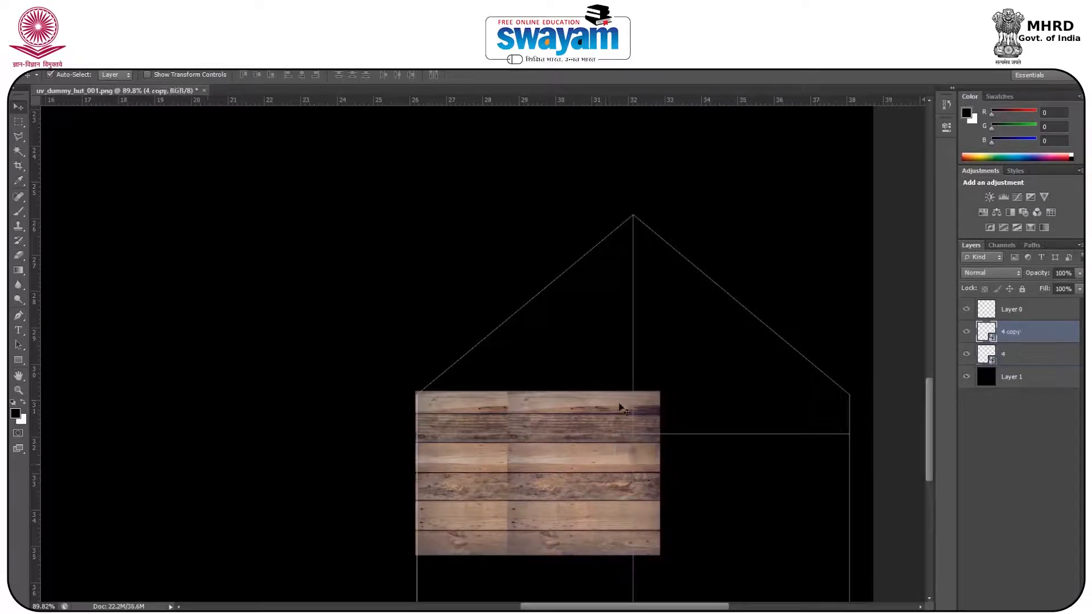
# Rasterize the "4" and "4 copy" layers and check the copy's coverage by toggling its visibility
pyautogui.keyDown('shift'); pyautogui.click(1029, 354); pyautogui.keyUp('shift')
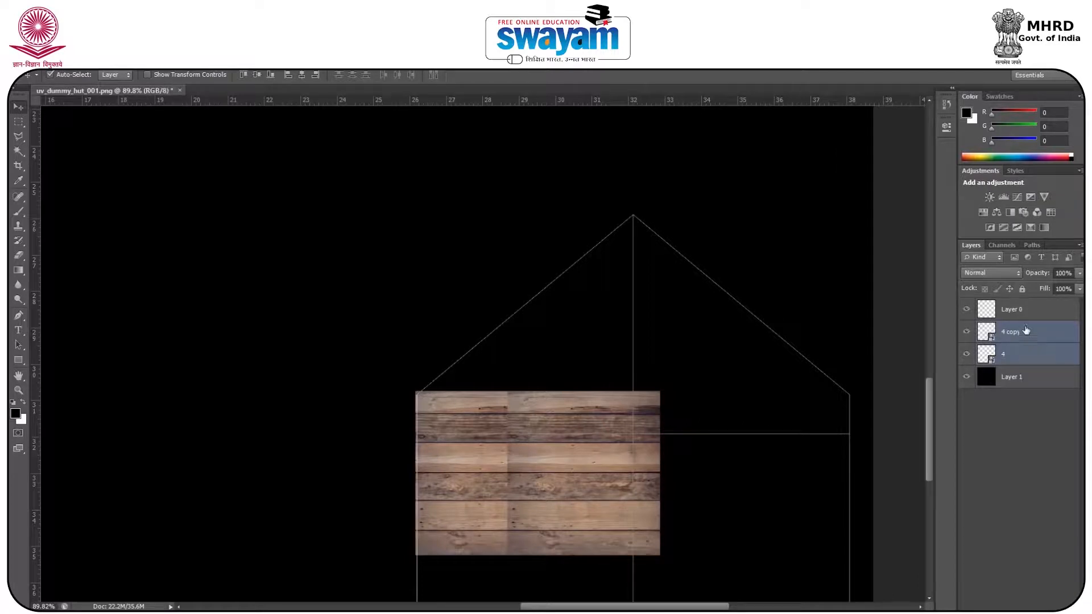
pyautogui.rightClick(1027, 355)
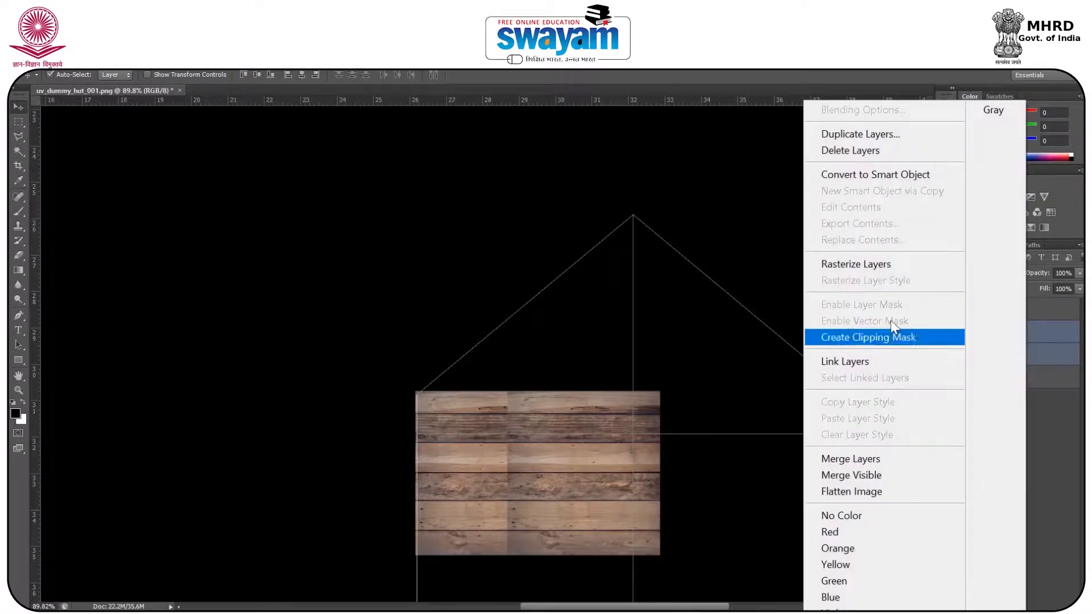
pyautogui.click(834, 264)
pyautogui.click(1029, 332)
pyautogui.click(967, 333)
pyautogui.click(967, 333)
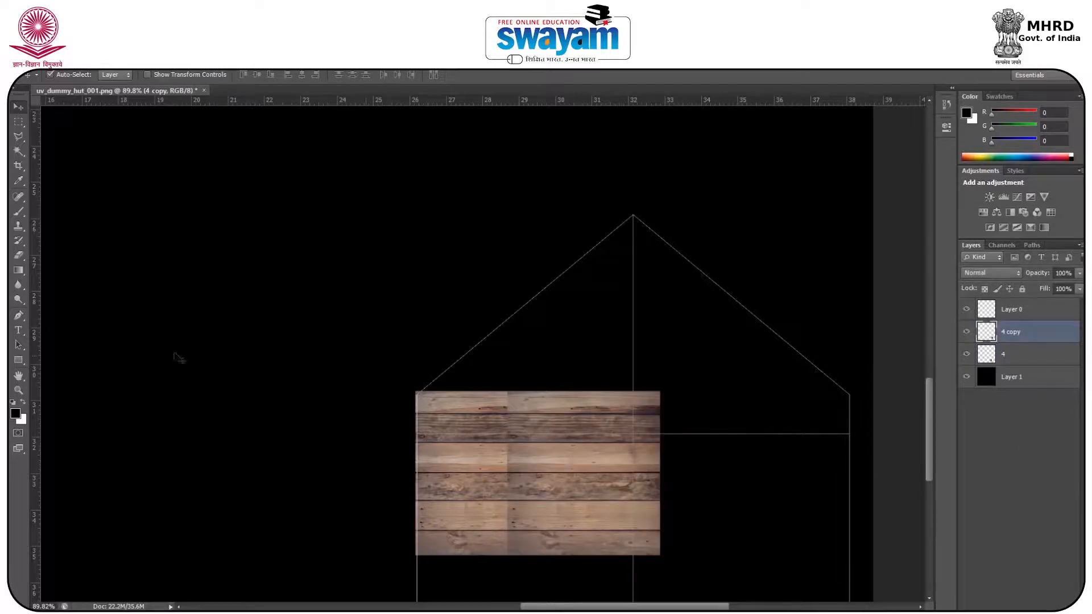
# Erase along the left edge of the "4 copy" layer with a soft round 40 px eraser to blend the plank seam
pyautogui.click(18, 256)
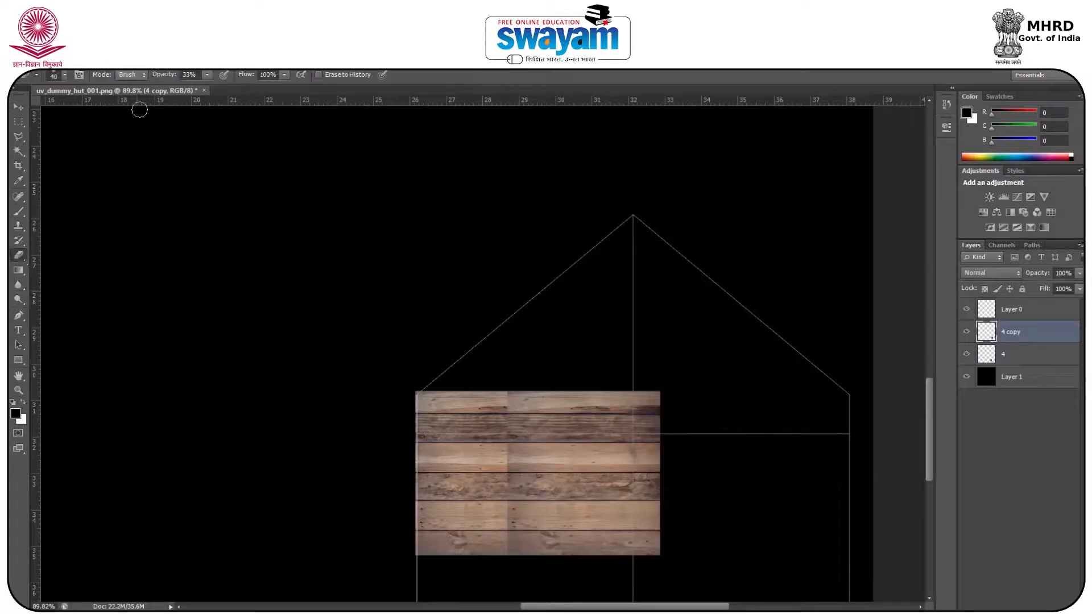
pyautogui.click(64, 76)
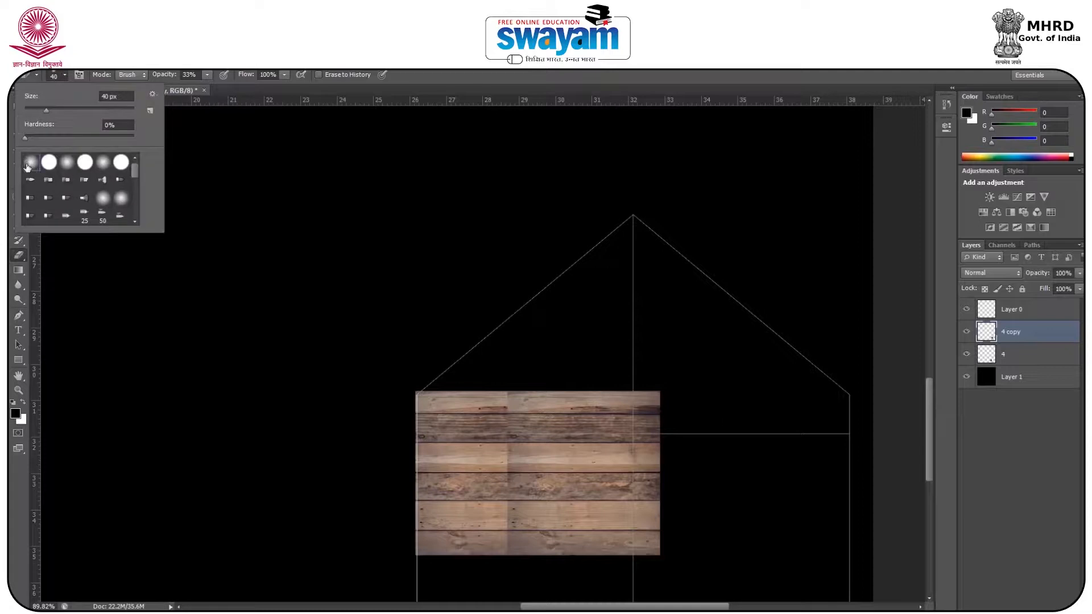
pyautogui.doubleClick(27, 166)
pyautogui.scroll(6, 510, 423)
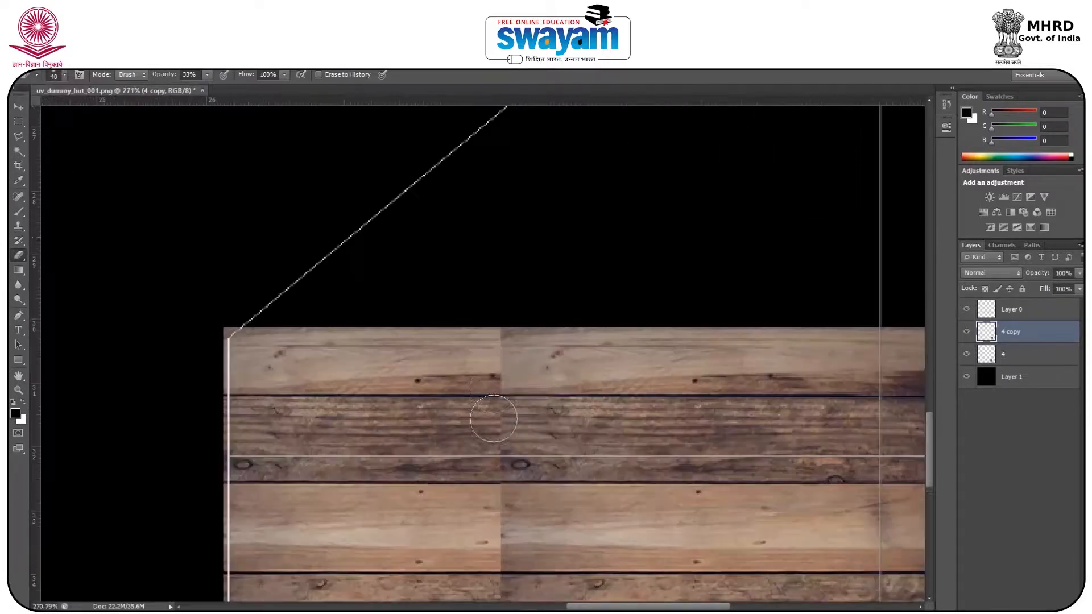
pyautogui.moveTo(492, 346)
pyautogui.mouseDown()
pyautogui.moveTo(494, 419)
pyautogui.moveTo(491, 344)
pyautogui.moveTo(497, 382)
pyautogui.mouseUp()
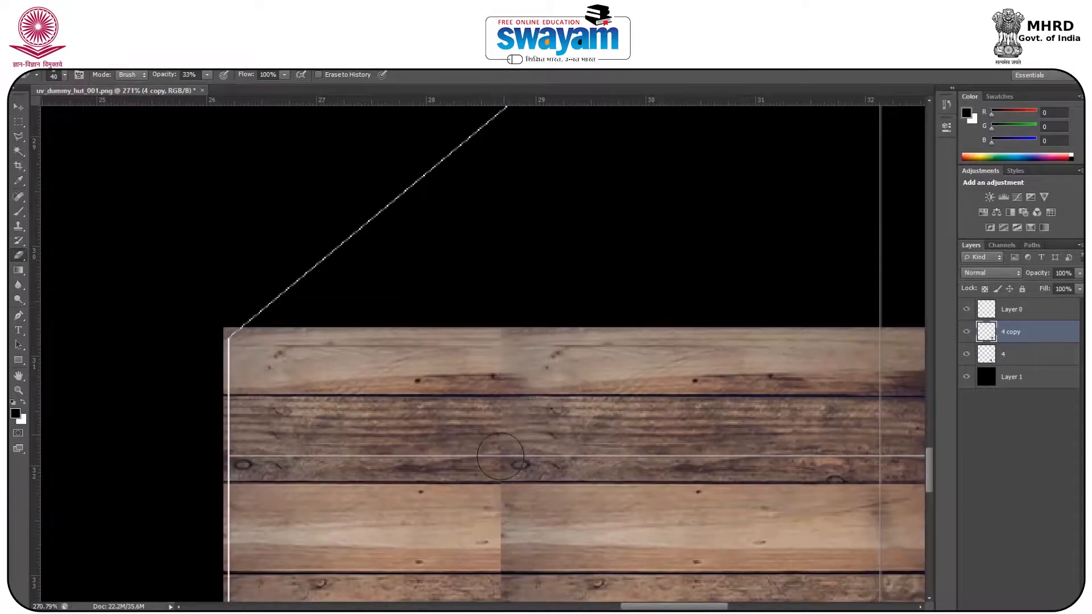
pyautogui.moveTo(500, 555); pyautogui.dragTo(487, 318)
pyautogui.moveTo(475, 374)
pyautogui.mouseDown()
pyautogui.moveTo(460, 337)
pyautogui.moveTo(480, 539)
pyautogui.moveTo(470, 498)
pyautogui.moveTo(465, 527)
pyautogui.mouseUp()
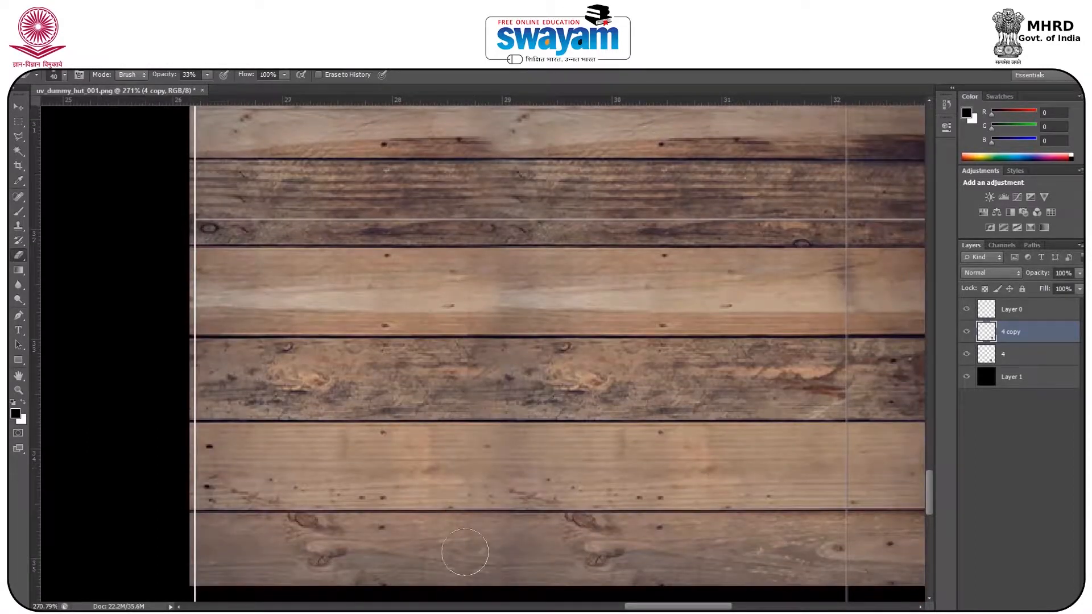
# Merge the "4 copy" and "4" plank layers into one layer
pyautogui.scroll(-3, 495, 354)
pyautogui.scroll(-5, 495, 354)
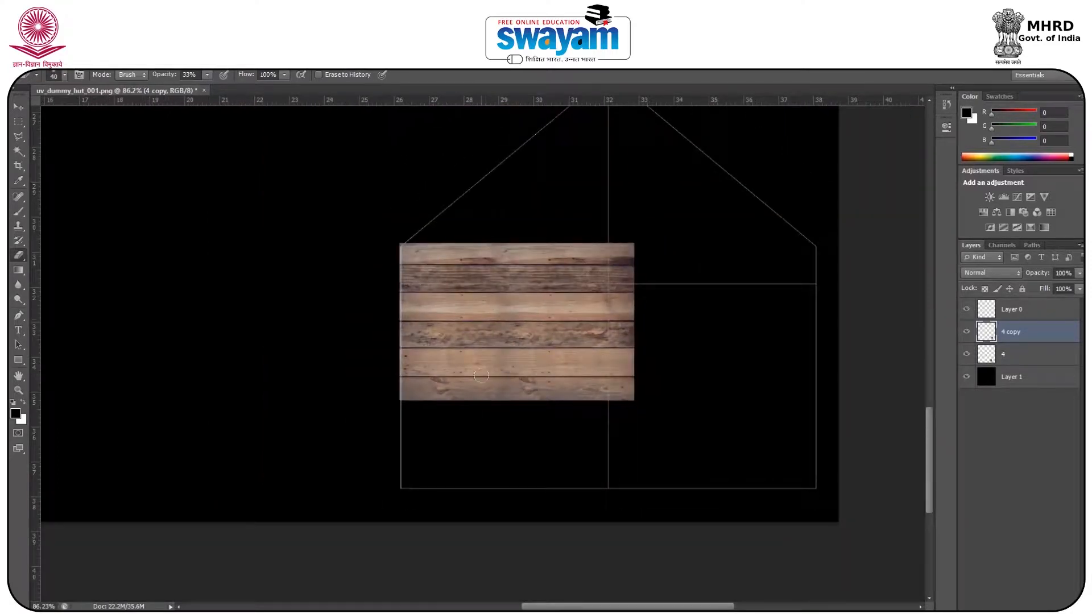
pyautogui.keyDown('shift'); pyautogui.click(1021, 364); pyautogui.keyUp('shift')
pyautogui.rightClick(1021, 363)
pyautogui.click(859, 456)
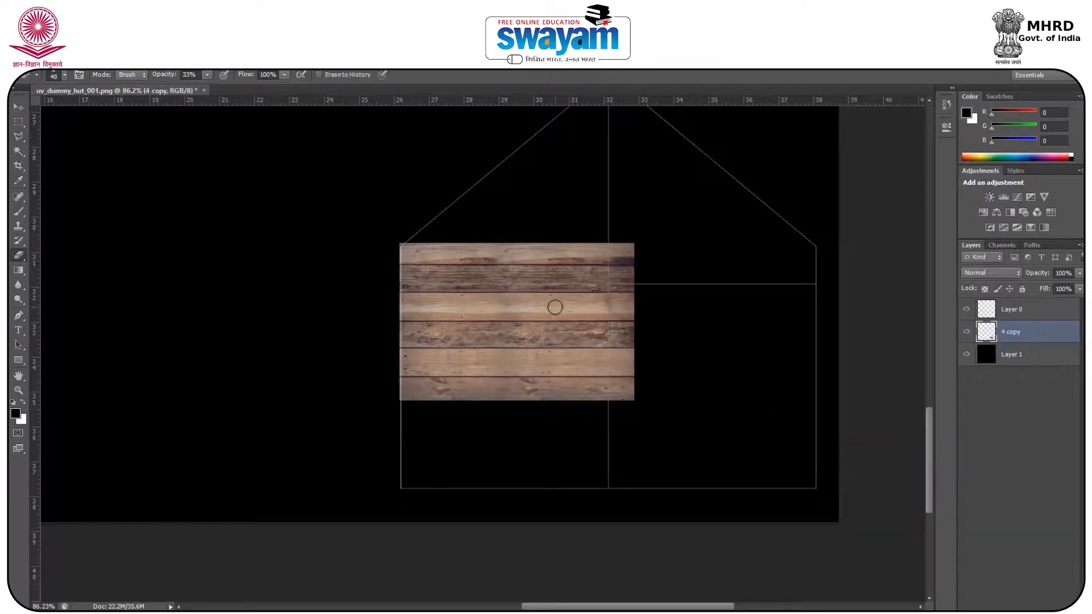
# Duplicate the merged plank strip to its right, slightly overlapping, so the planks span the full width of the gable shell
pyautogui.press('v')
pyautogui.moveTo(556, 317)
pyautogui.mouseDown()
pyautogui.moveTo(668, 348)
pyautogui.moveTo(762, 323)
pyautogui.moveTo(718, 316)
pyautogui.moveTo(719, 327)
pyautogui.mouseUp()
pyautogui.press('Left')
pyautogui.press('Left')
pyautogui.press('Left')
pyautogui.press('Left')
pyautogui.press('Left')
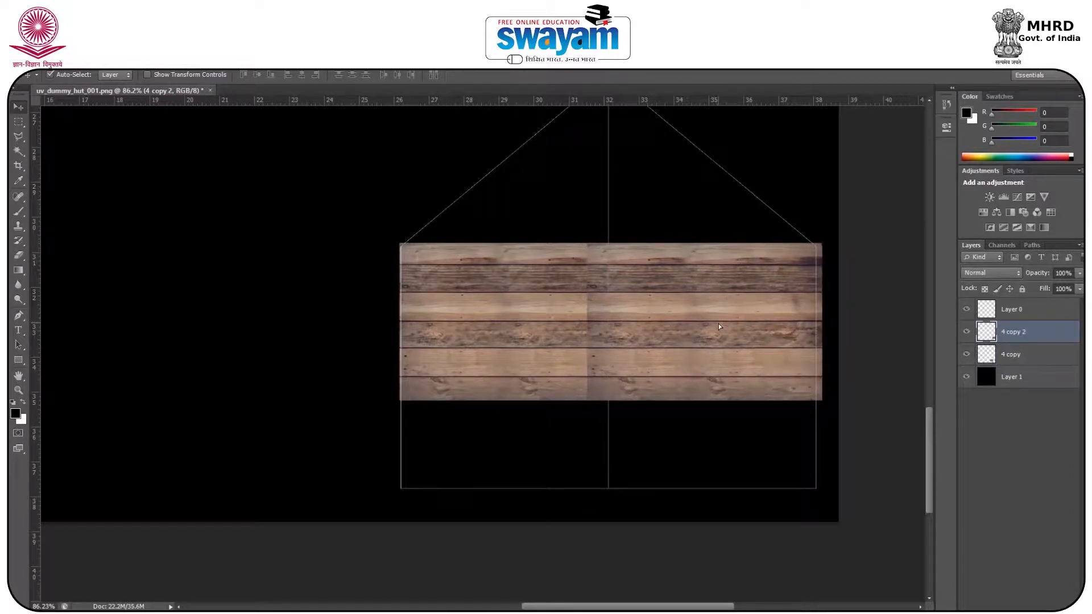
pyautogui.press('Left')
pyautogui.press('Left')
pyautogui.press('Left')
pyautogui.press('Left')
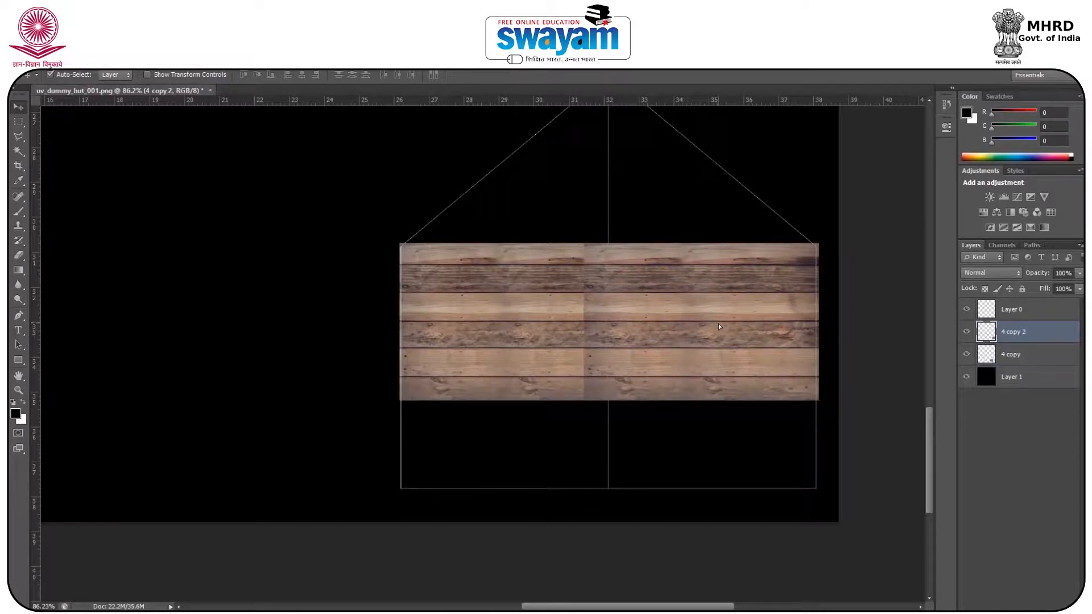
# Erase the left edge of the "4 copy 2" layer with the 33% opacity eraser to blend the central plank seam
pyautogui.click(17, 257)
pyautogui.scroll(3, 580, 258)
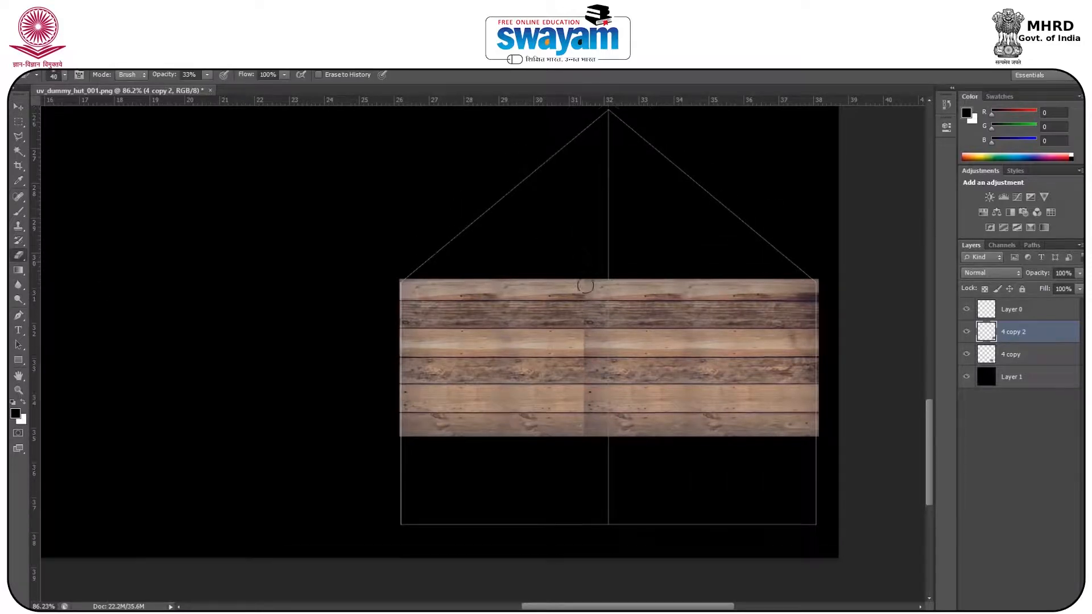
pyautogui.scroll(4, 583, 281)
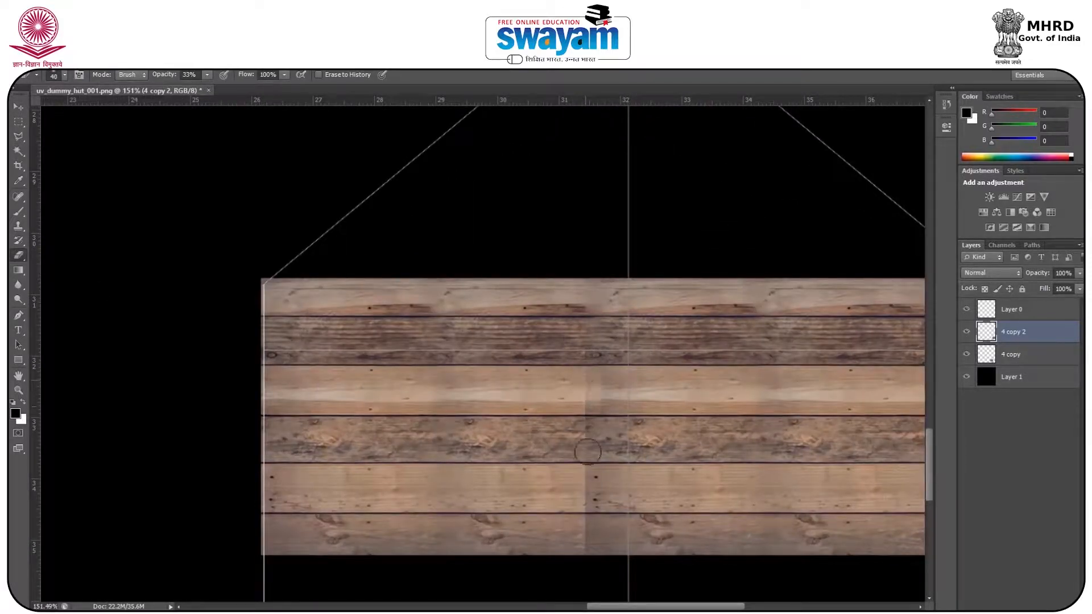
pyautogui.moveTo(587, 502); pyautogui.dragTo(586, 542)
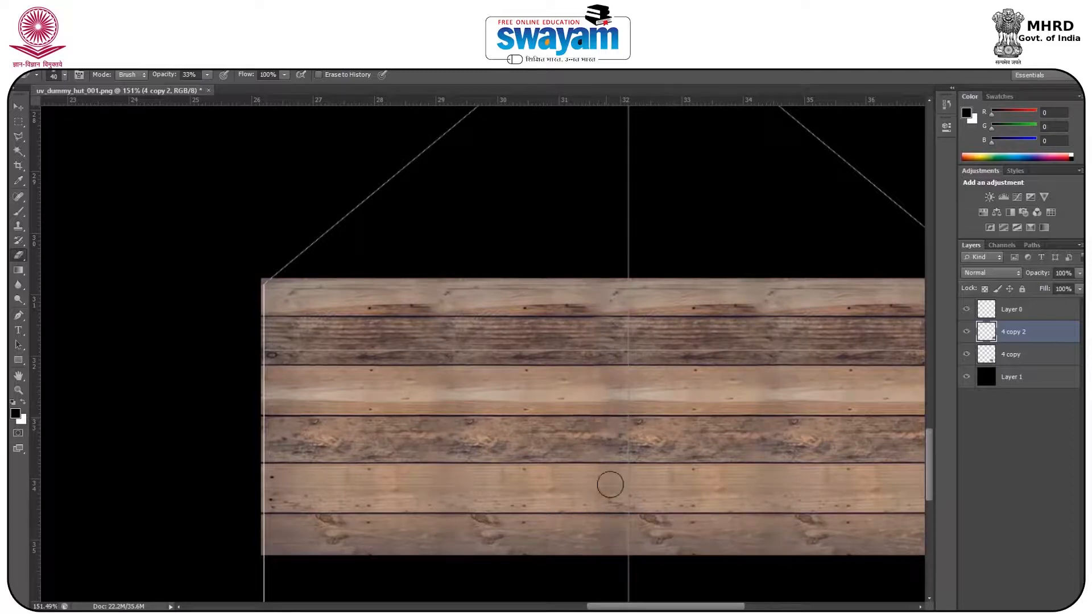
# Merge the "4 copy 2" and "4 copy" layers into a single full-width plank strip
pyautogui.scroll(-6, 595, 436)
pyautogui.press('v')
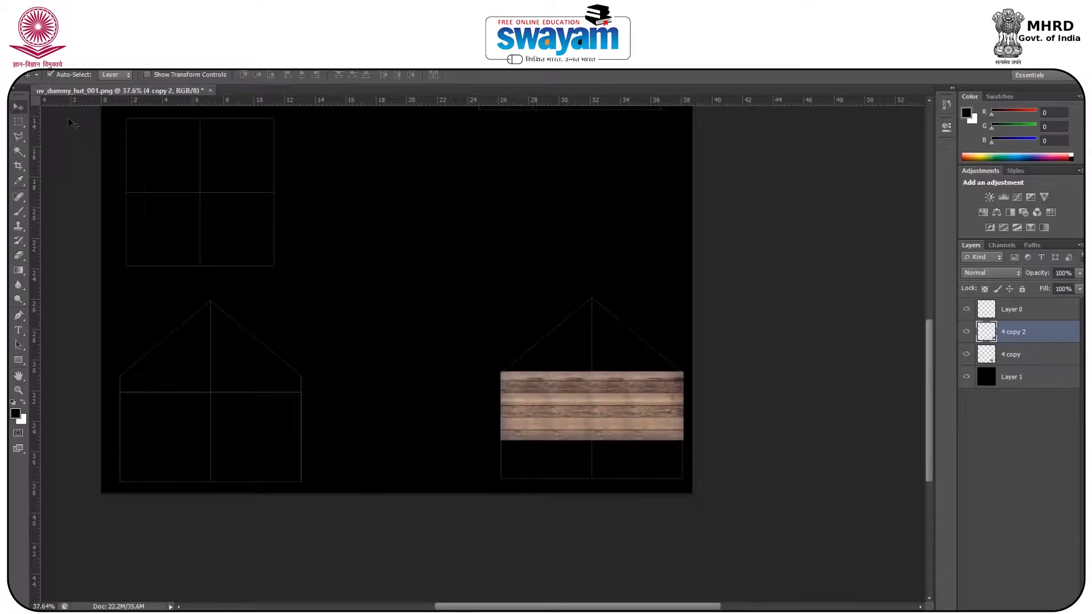
pyautogui.keyDown('ctrl'); pyautogui.click(1066, 350); pyautogui.keyUp('ctrl')
pyautogui.rightClick(1064, 351)
pyautogui.click(921, 456)
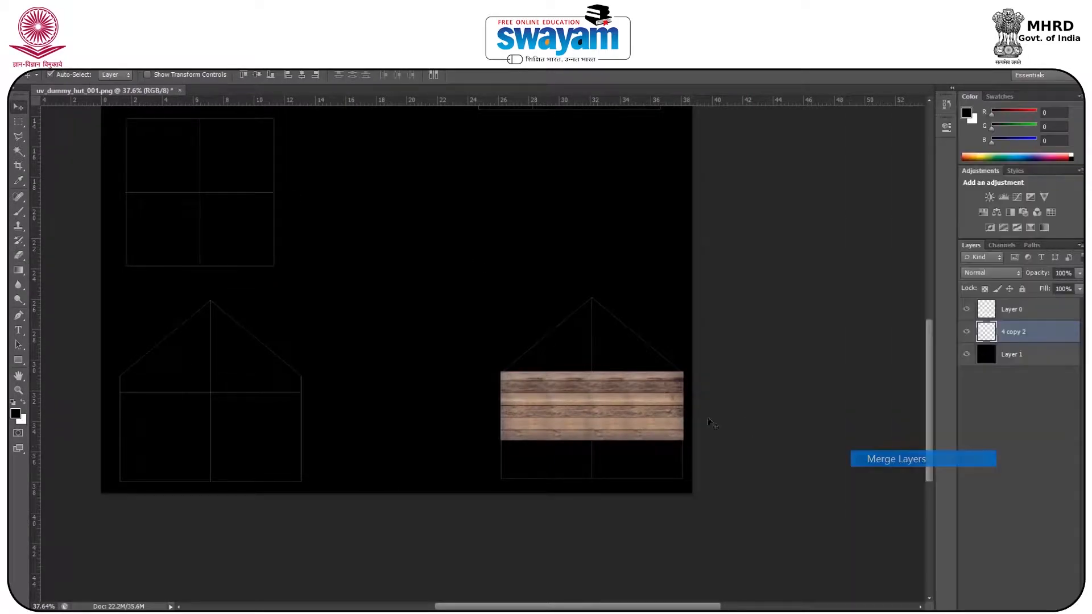
# Duplicate the plank strip directly below to cover the lower wall and align its side edges with the strip above
pyautogui.moveTo(593, 411); pyautogui.dragTo(585, 477)
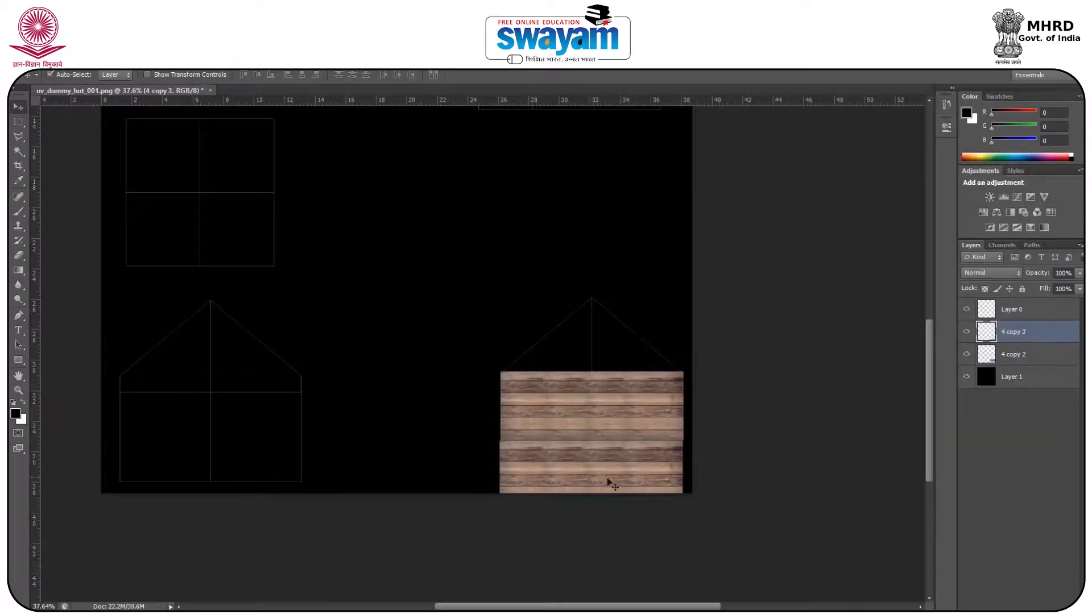
pyautogui.scroll(3, 609, 481)
pyautogui.scroll(2, 628, 482)
pyautogui.moveTo(584, 426); pyautogui.dragTo(589, 425)
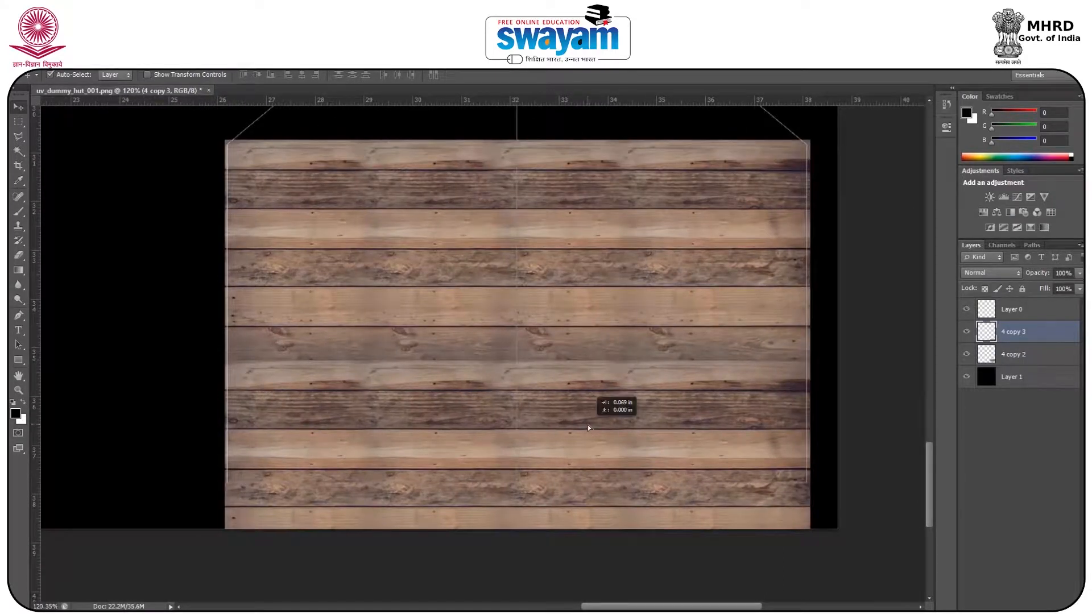
pyautogui.scroll(-3, 593, 419)
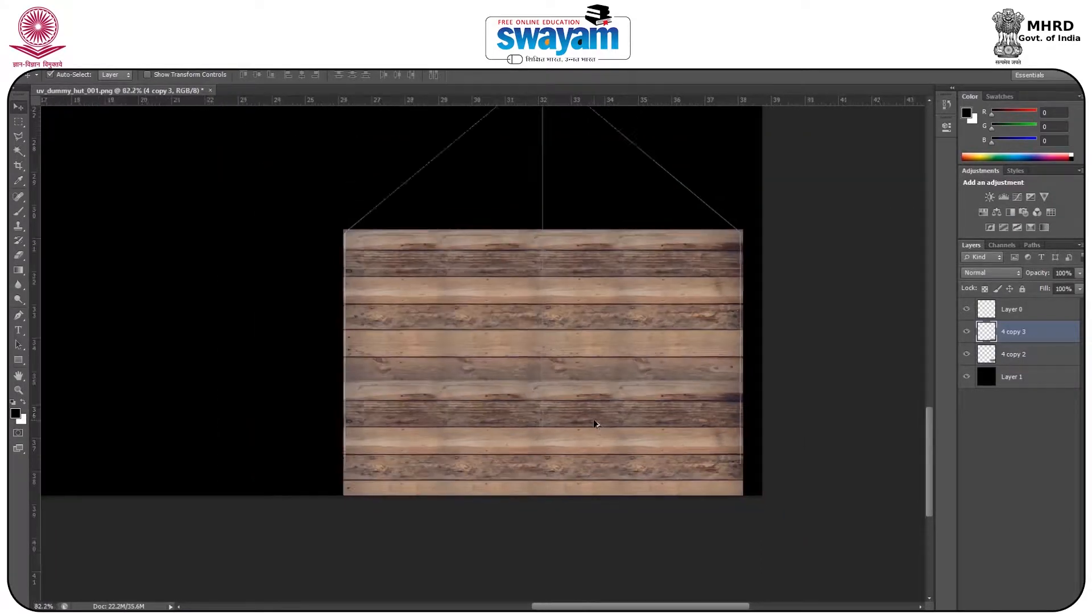
# Stack two more duplicates of the plank strip above the first ones to cover the gable up past its apex
pyautogui.moveTo(568, 436); pyautogui.dragTo(550, 216)
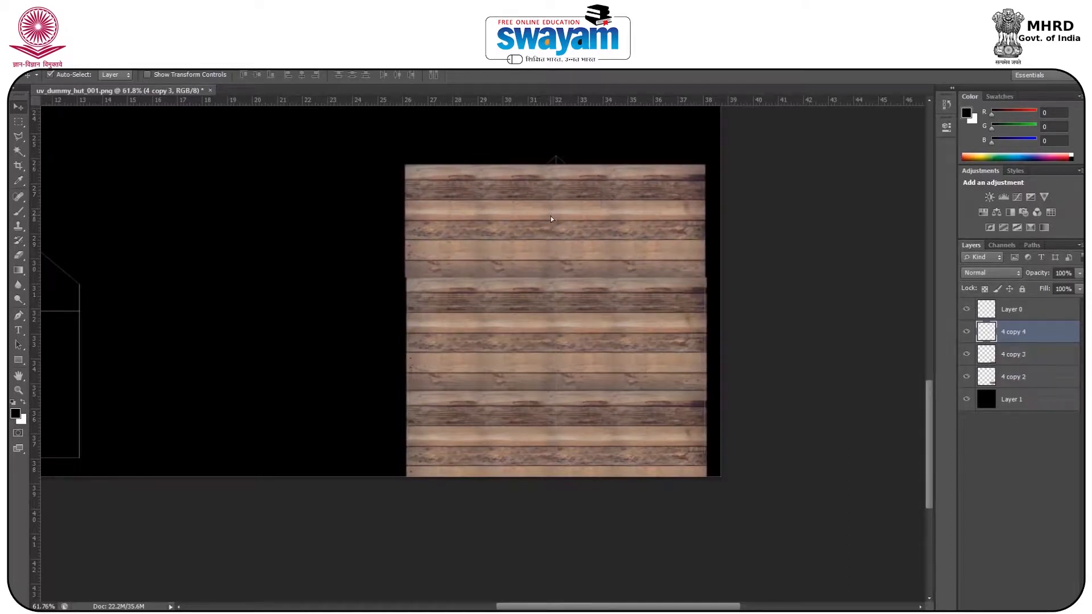
pyautogui.moveTo(553, 179); pyautogui.dragTo(545, 149)
pyautogui.scroll(-3, 651, 273)
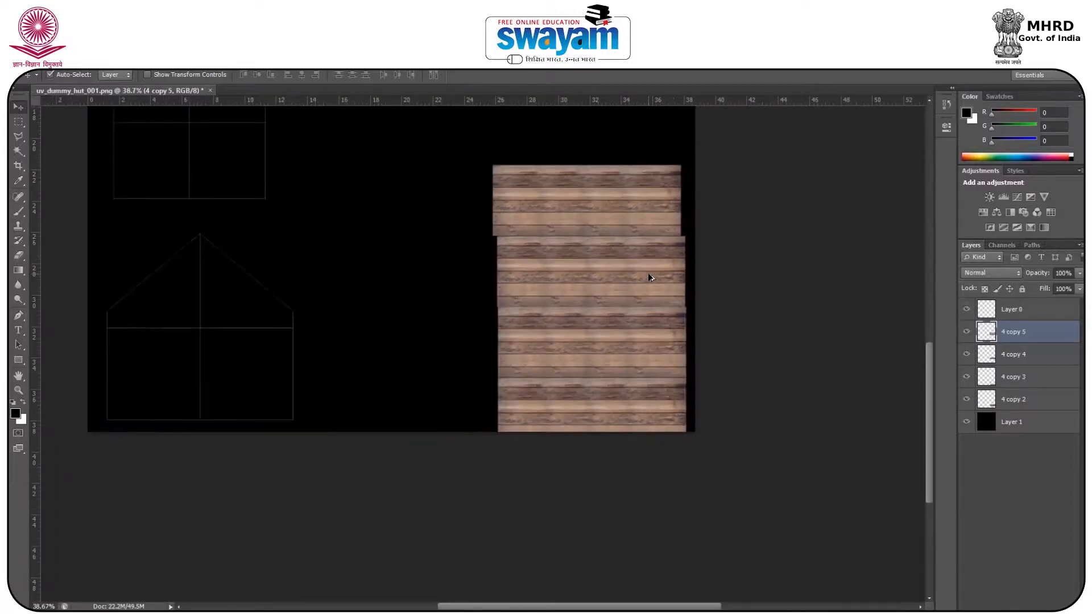
# Nudge the topmost plank strip, "4 copy 5", to the right until its edges line up with the strips below
pyautogui.click(553, 164)
pyautogui.click(554, 192)
pyautogui.press('Right')
pyautogui.press('Right')
pyautogui.press('Right')
pyautogui.press('Right')
pyautogui.press('Right')
pyautogui.press('Right')
pyautogui.press('Right')
pyautogui.press('Right')
pyautogui.press('Right')
pyautogui.press('Right')
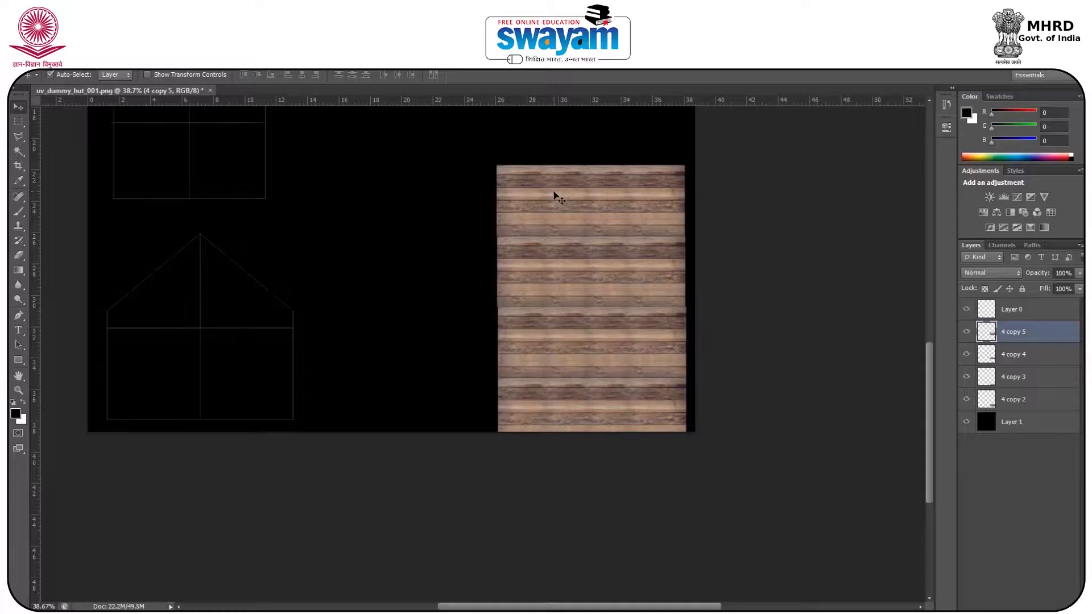
# Merge the four stacked plank strips, "4 copy 5" through "4 copy 2", and check the merged layer by toggling its visibility
pyautogui.scroll(-2, 378, 329)
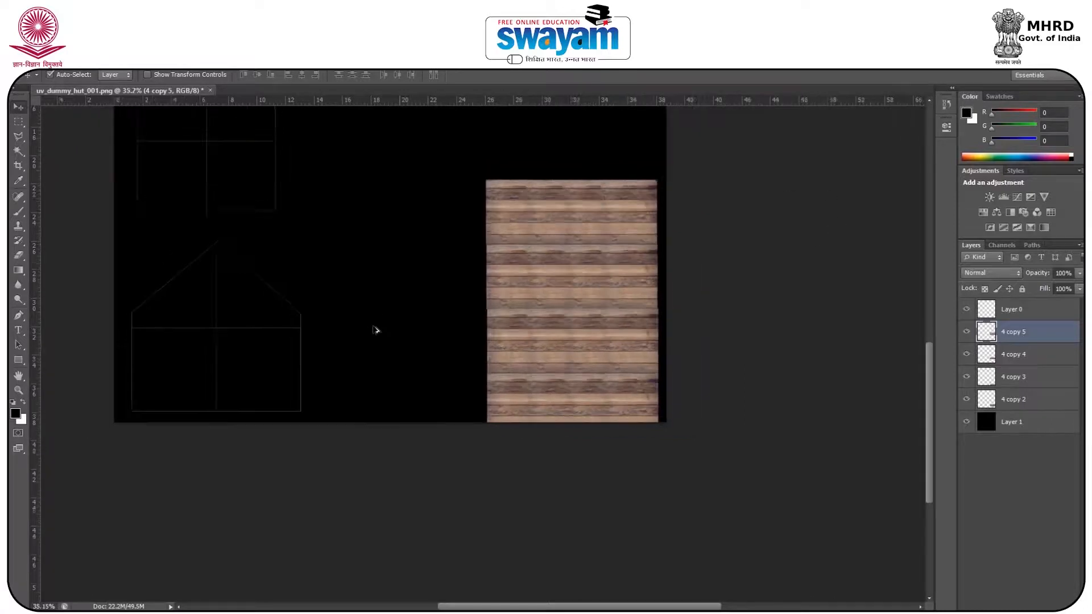
pyautogui.keyDown('shift'); pyautogui.click(1018, 377); pyautogui.keyUp('shift')
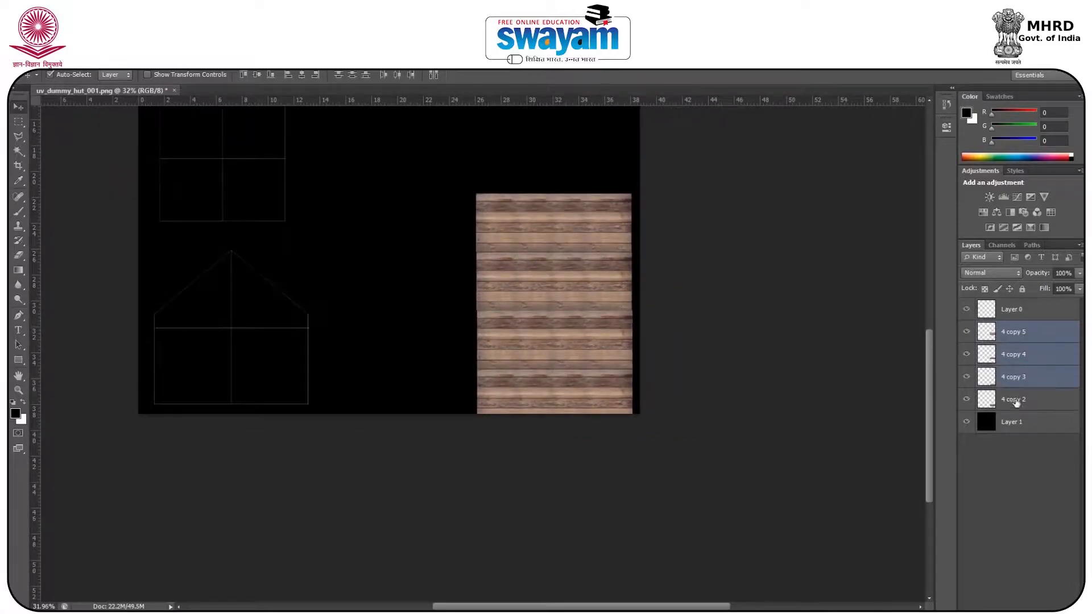
pyautogui.keyDown('shift'); pyautogui.click(1016, 399); pyautogui.keyUp('shift')
pyautogui.rightClick(1018, 401)
pyautogui.click(866, 458)
pyautogui.click(966, 332)
pyautogui.click(966, 333)
# Duplicate the merged plank panel onto the other gable shell at the canvas's lower left and align it with the shell's sides
pyautogui.moveTo(533, 307); pyautogui.dragTo(226, 313)
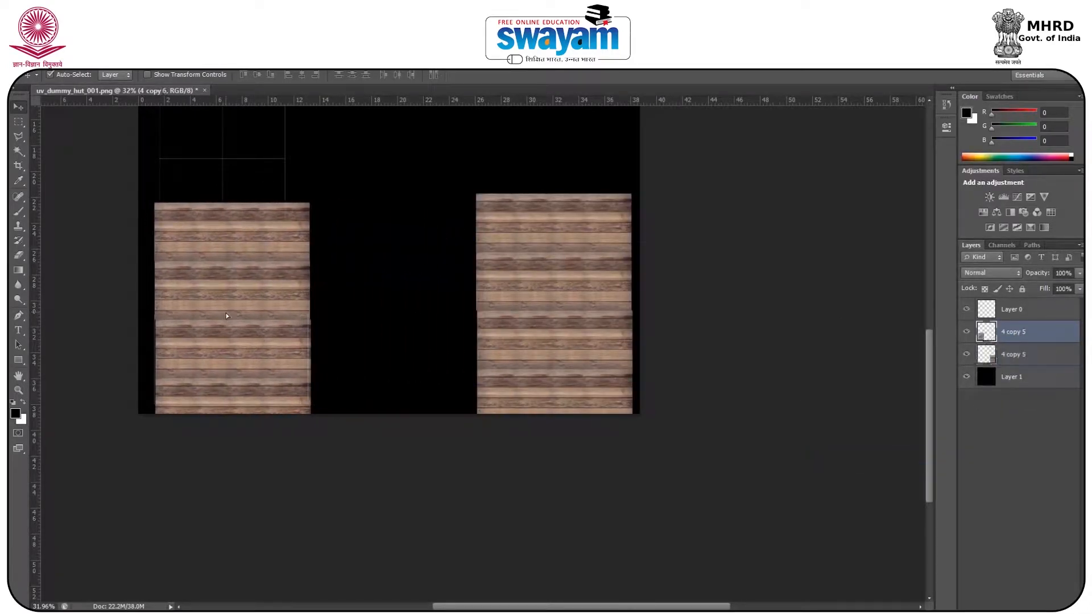
pyautogui.hotkey('shift', 'Left')
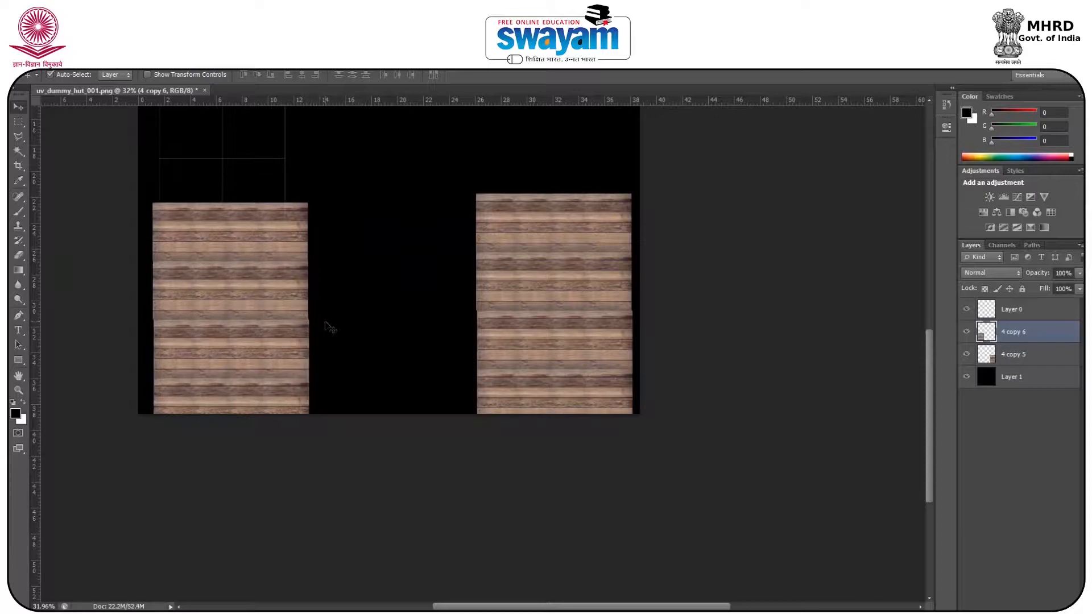
pyautogui.scroll(6, 298, 260)
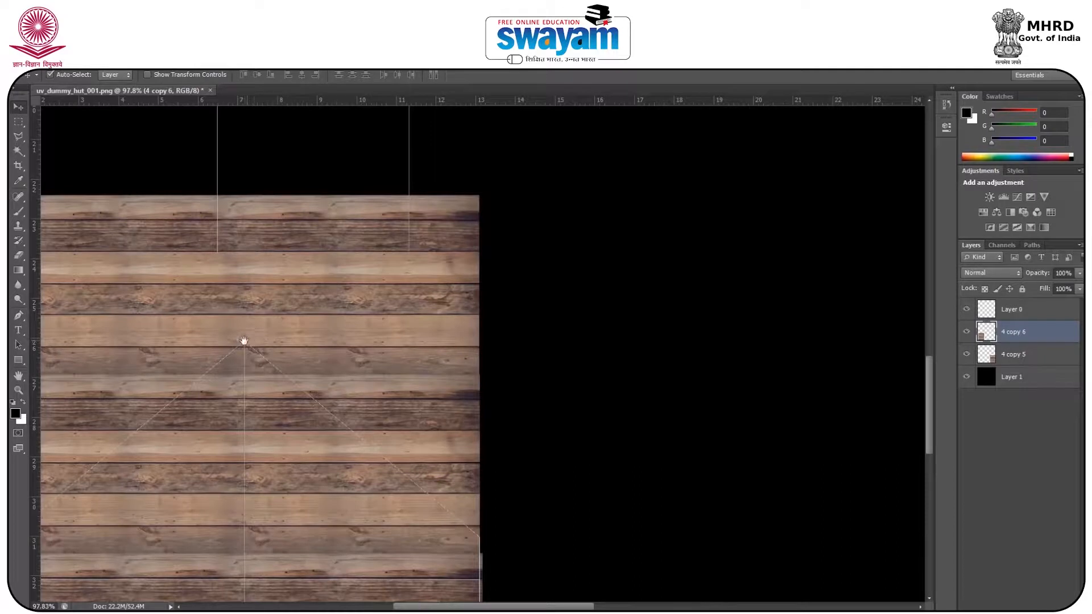
pyautogui.moveTo(244, 341); pyautogui.dragTo(424, 342)
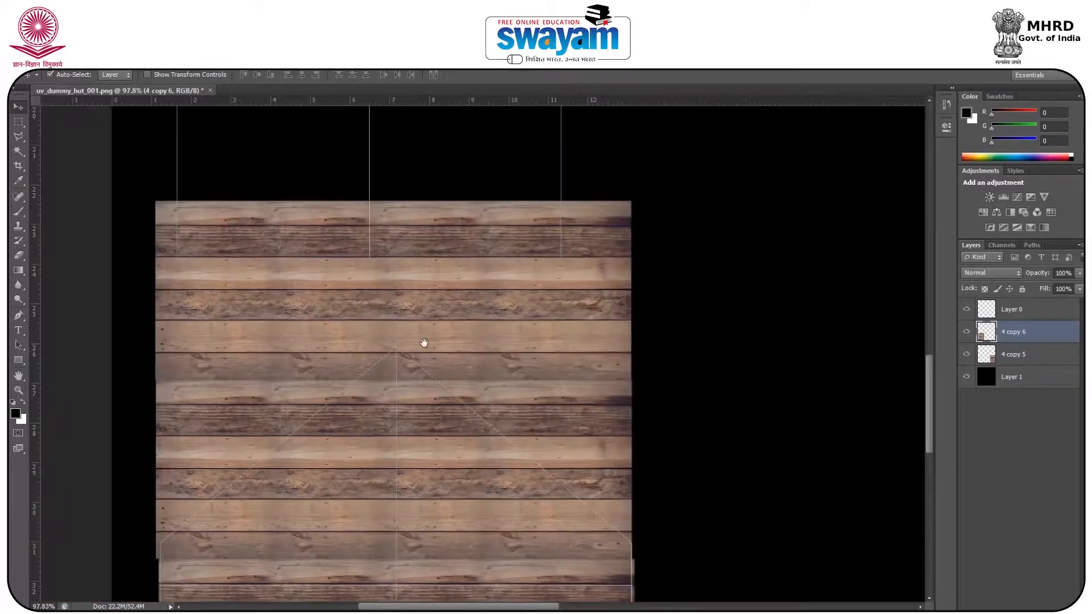
# Cut away the plank area above the lower-left gable's roofline with a polygonal lasso selection, then deselect
pyautogui.click(18, 136)
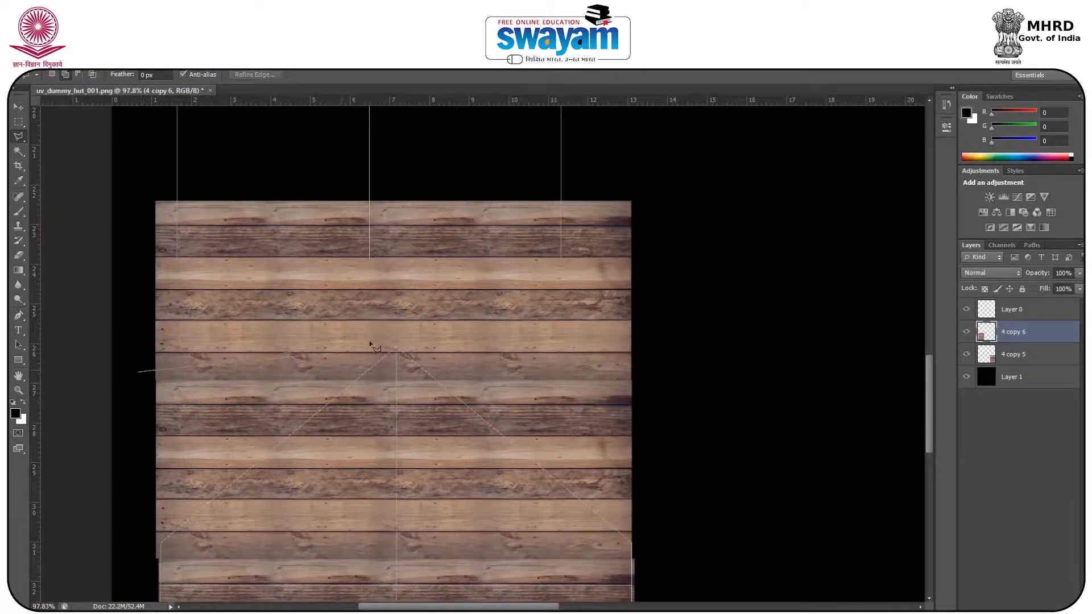
pyautogui.click(691, 466)
pyautogui.click(683, 200)
pyautogui.click(408, 150)
pyautogui.doubleClick(108, 183)
pyautogui.press('Delete')
pyautogui.hotkey('ctrl', 'd')
# Place wood image "2" from the "wooden texture" folder over the lower-right gable's wall and narrow it slightly
pyautogui.scroll(-6, 739, 355)
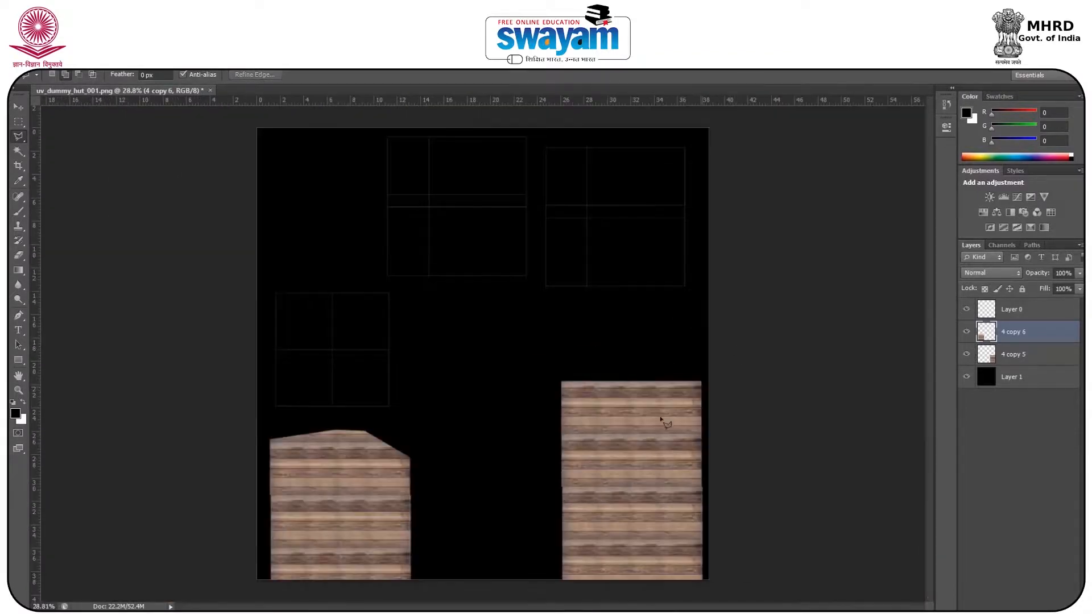
pyautogui.scroll(5, 660, 422)
pyautogui.moveTo(658, 537); pyautogui.dragTo(642, 280)
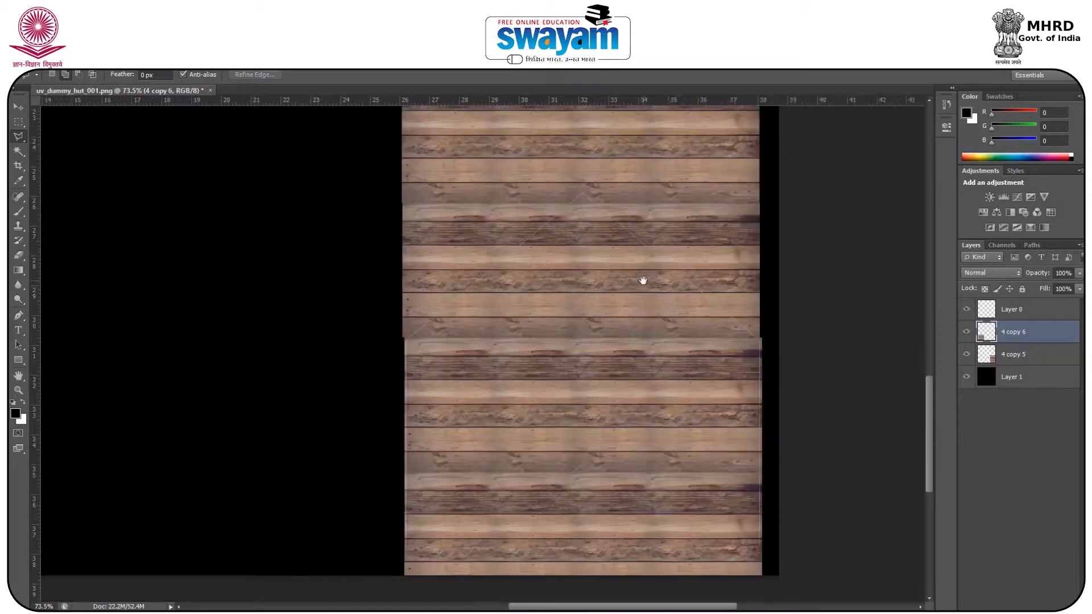
pyautogui.scroll(2, 604, 419)
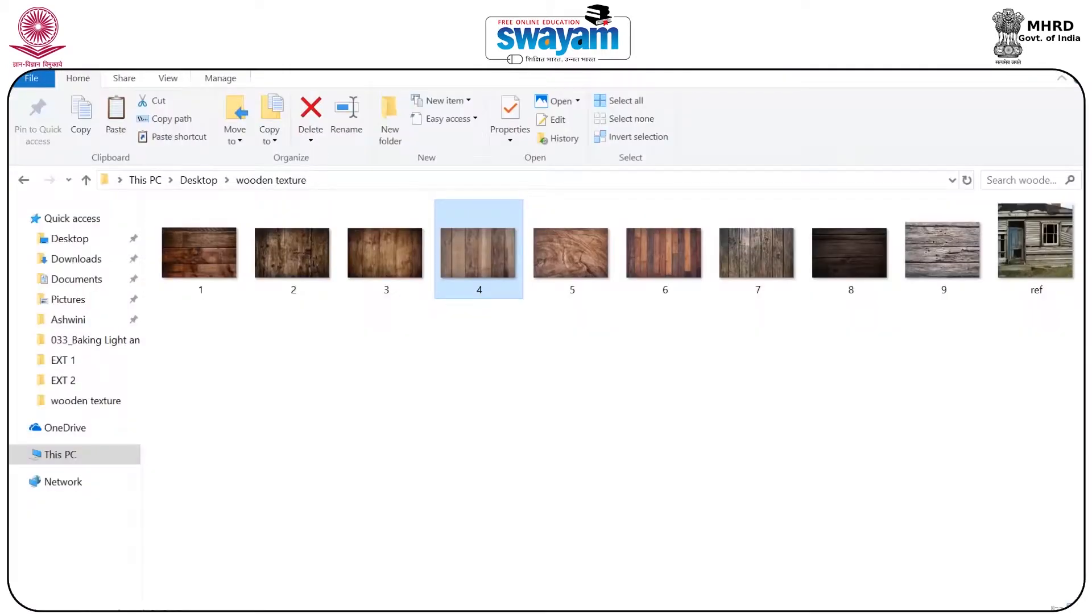
pyautogui.moveTo(301, 261); pyautogui.dragTo(605, 483)
pyautogui.moveTo(488, 296); pyautogui.dragTo(587, 436)
pyautogui.moveTo(604, 513); pyautogui.dragTo(585, 426)
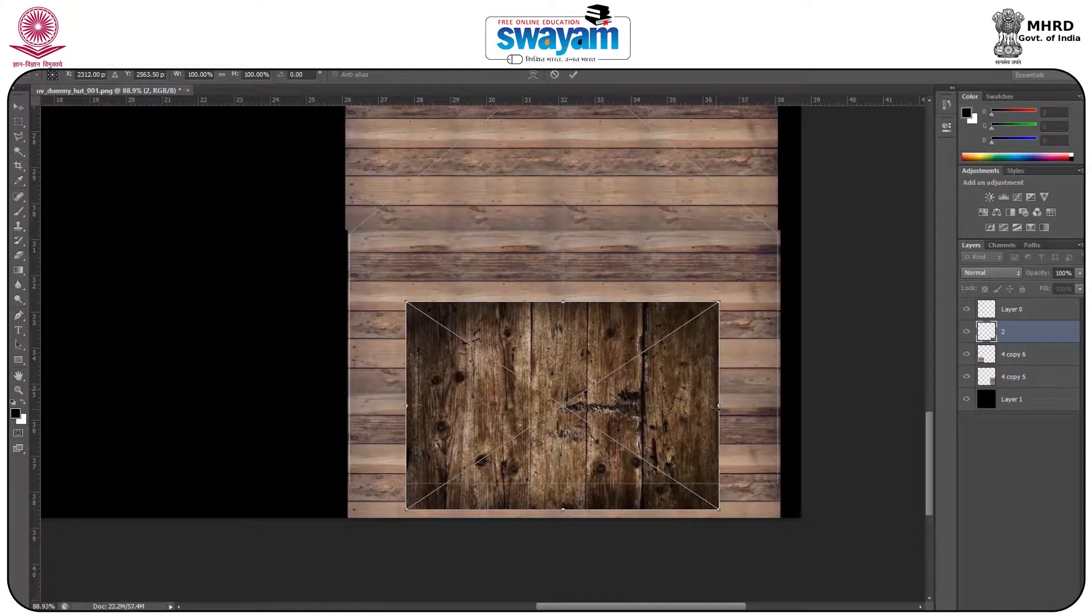
pyautogui.moveTo(719, 407); pyautogui.dragTo(706, 405)
pyautogui.moveTo(556, 302); pyautogui.dragTo(555, 302)
pyautogui.press('Return')
# Select the two middle boards of the dark wood image with a rectangular marquee and rasterize layer "2"
pyautogui.press('l')
pyautogui.click(18, 122)
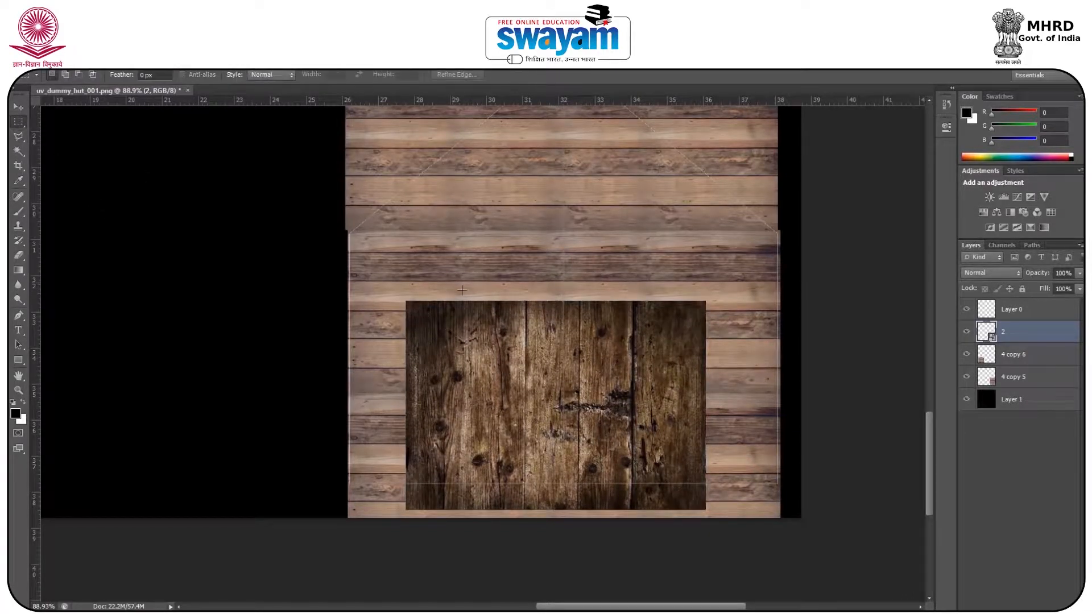
pyautogui.moveTo(518, 297); pyautogui.dragTo(635, 517)
pyautogui.rightClick(1024, 331)
pyautogui.click(875, 262)
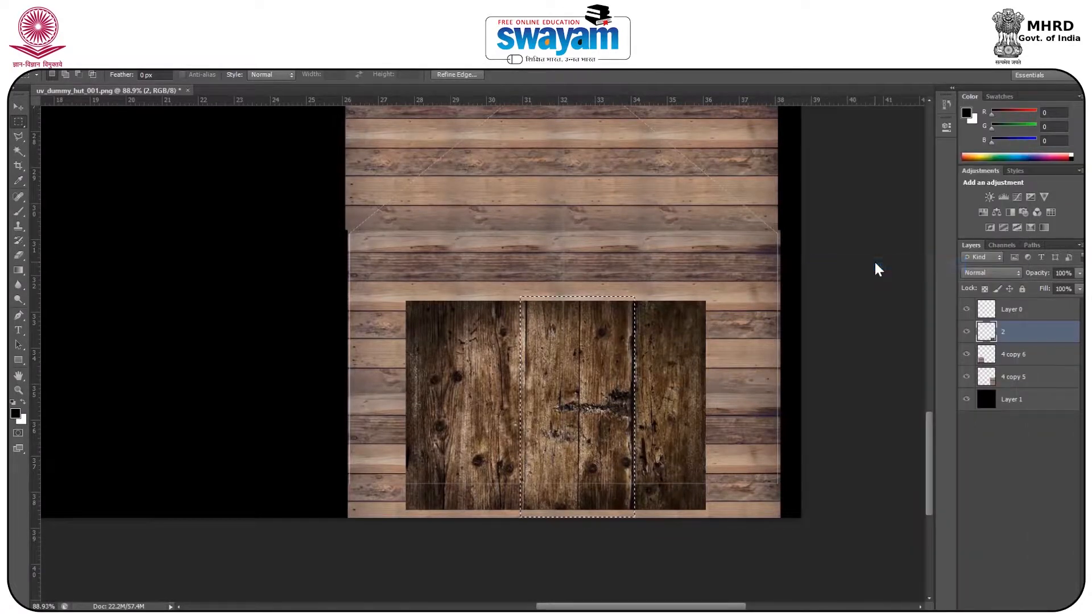
# Delete everything on layer "2" outside the two selected middle boards, leaving a door-shaped piece, and deselect
pyautogui.press('Delete')
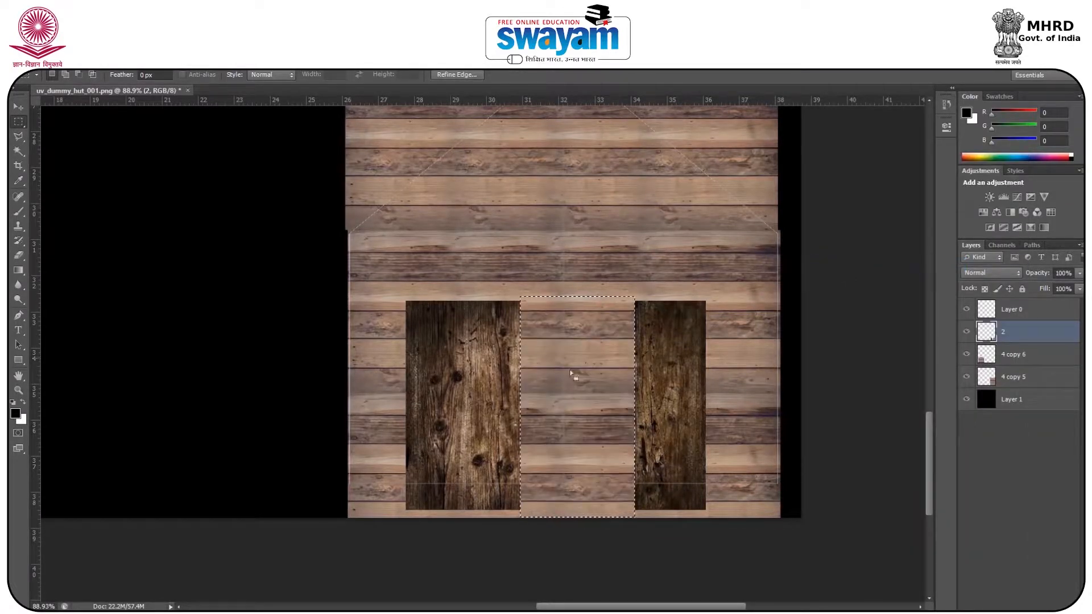
pyautogui.hotkey('ctrl', 'z')
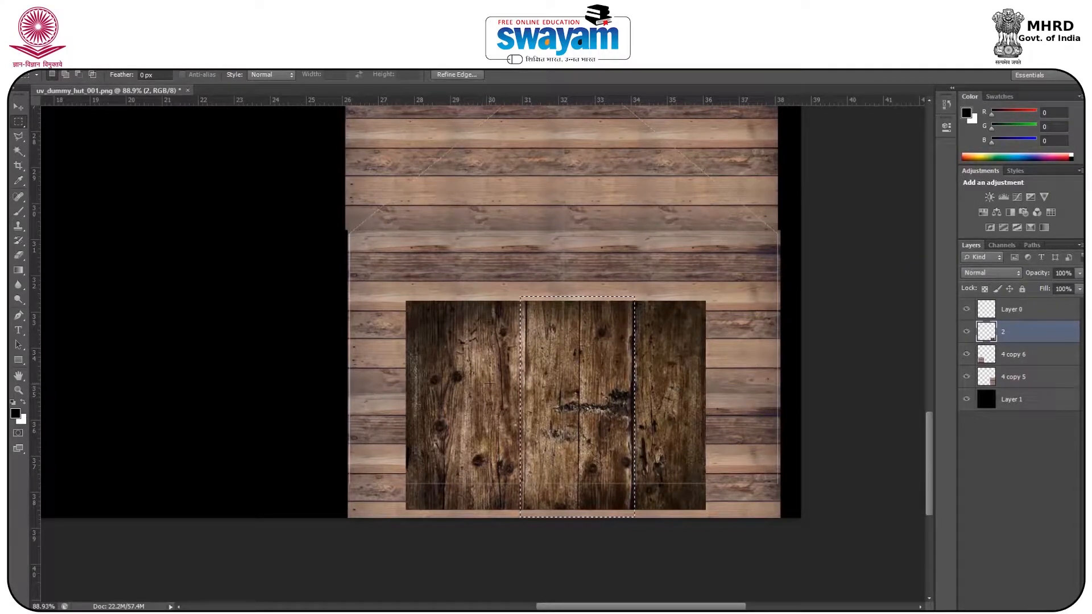
pyautogui.hotkey('ctrl', 'shift', 'i')
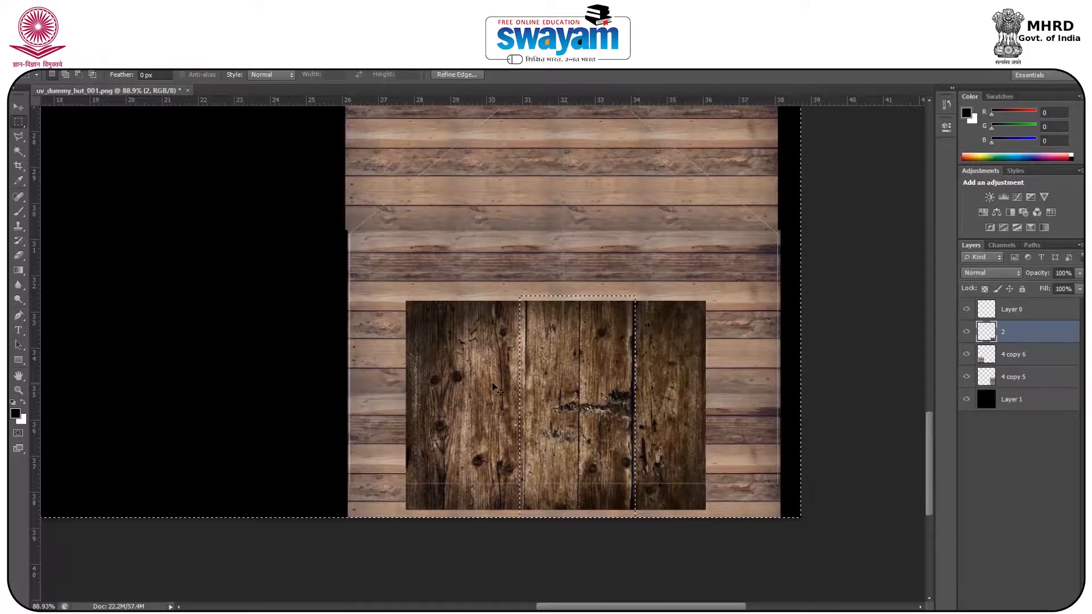
pyautogui.press('Delete')
pyautogui.hotkey('ctrl', 'd')
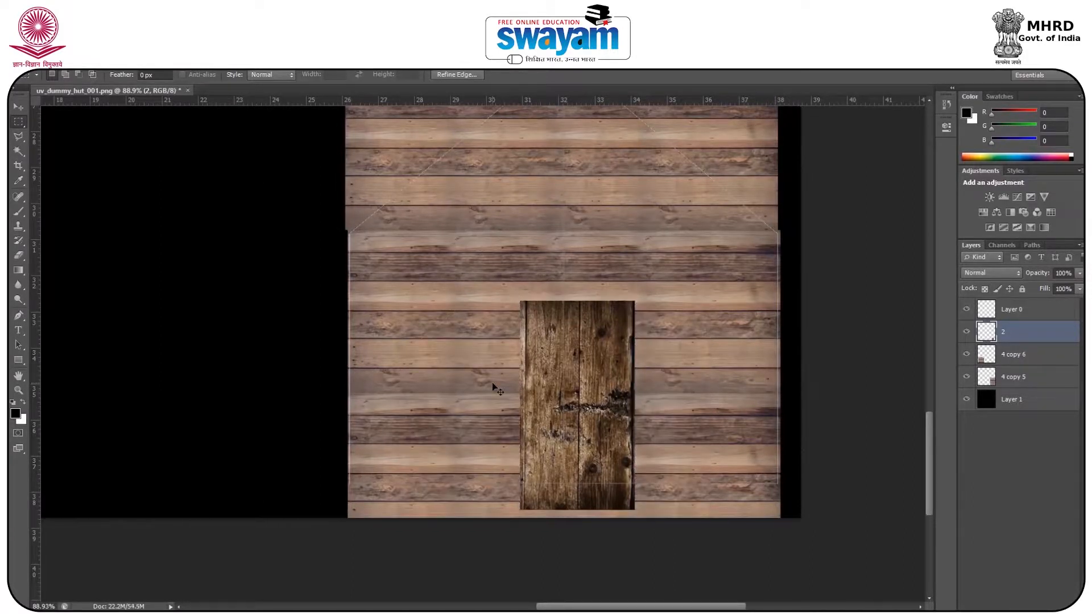
# Hide the "4 copy 6" and "4 copy 5" layers and move the door piece inside the gable shell's lower wall
pyautogui.click(19, 106)
pyautogui.moveTo(592, 413); pyautogui.dragTo(611, 349)
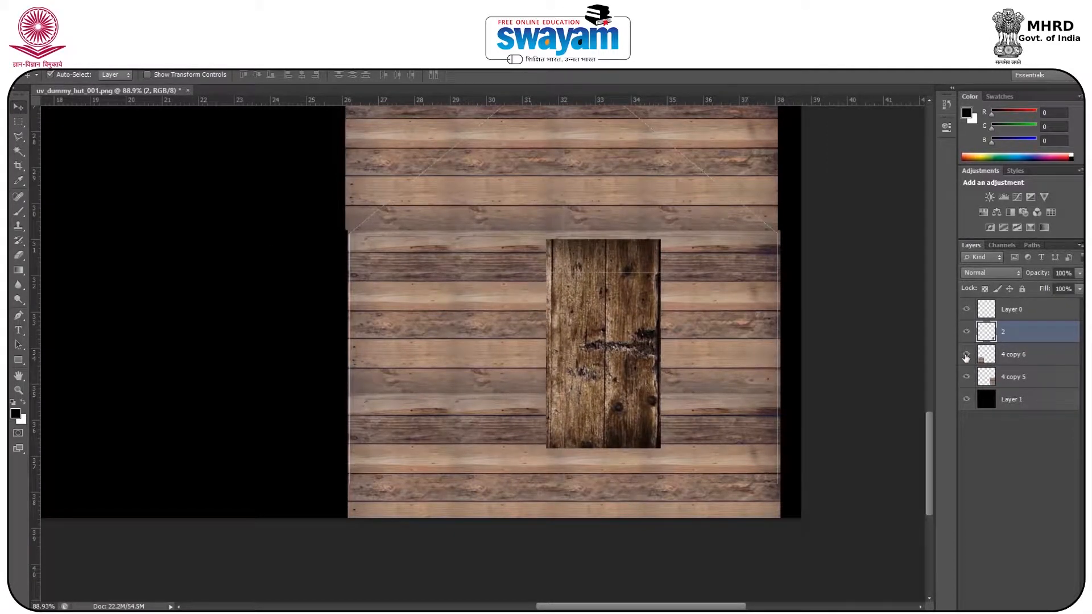
pyautogui.moveTo(966, 355); pyautogui.dragTo(969, 386)
pyautogui.moveTo(597, 387); pyautogui.dragTo(569, 417)
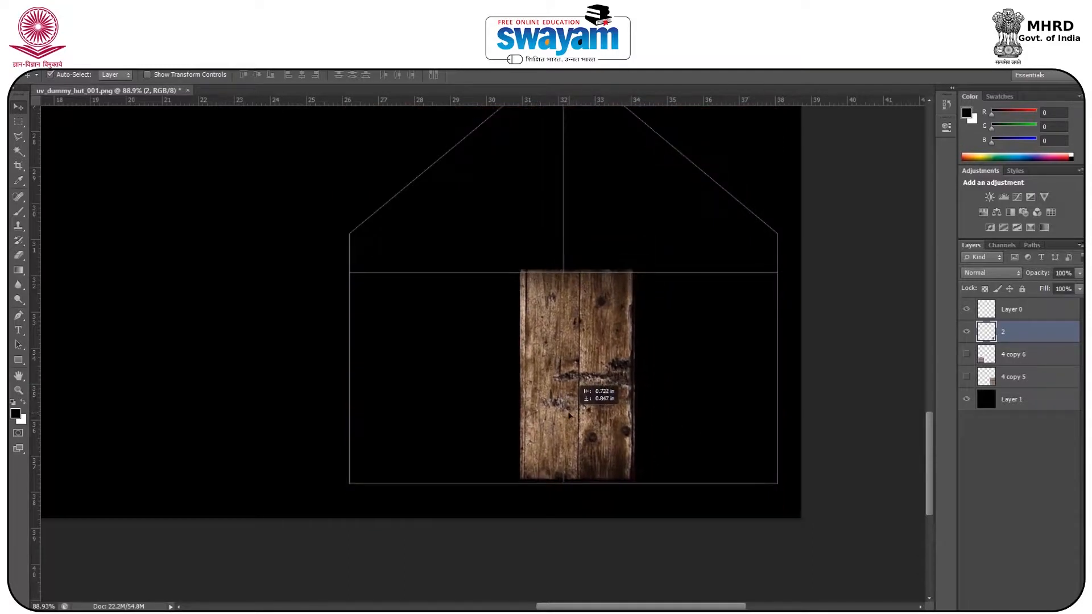
# Scale the door piece down and center it on the gable shell's vertical midline, just above the base edge
pyautogui.hotkey('ctrl', 't')
pyautogui.moveTo(633, 271); pyautogui.dragTo(613, 306)
pyautogui.moveTo(575, 345)
pyautogui.mouseDown()
pyautogui.moveTo(447, 338)
pyautogui.moveTo(559, 338)
pyautogui.moveTo(562, 347)
pyautogui.mouseUp()
pyautogui.moveTo(600, 308); pyautogui.dragTo(575, 355)
pyautogui.press('Return')
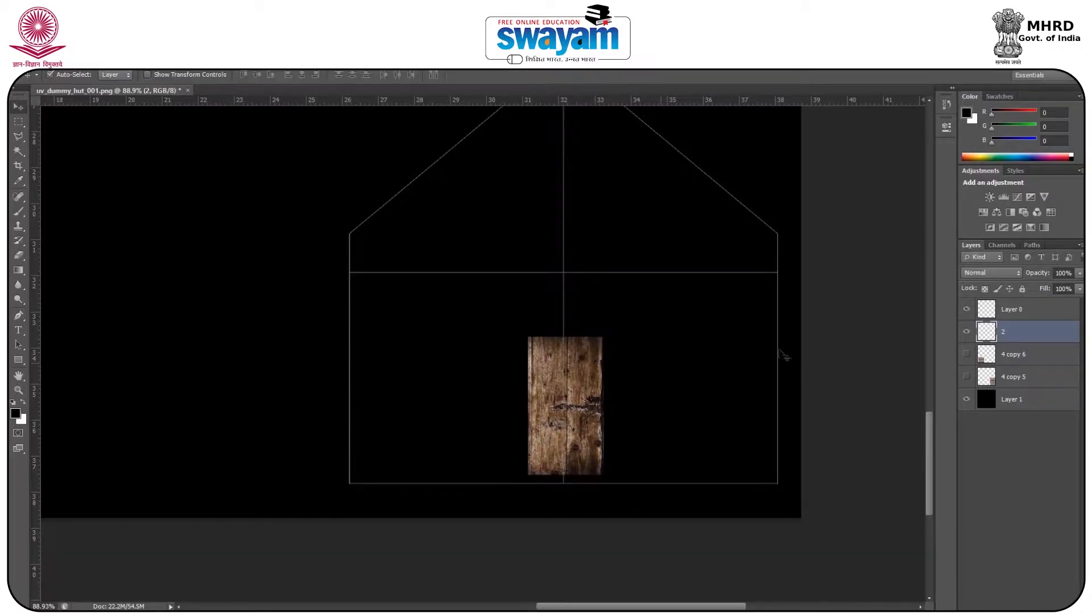
# Show the "4 copy 6" and "4 copy 5" plank layers again behind the door piece
pyautogui.click(966, 377)
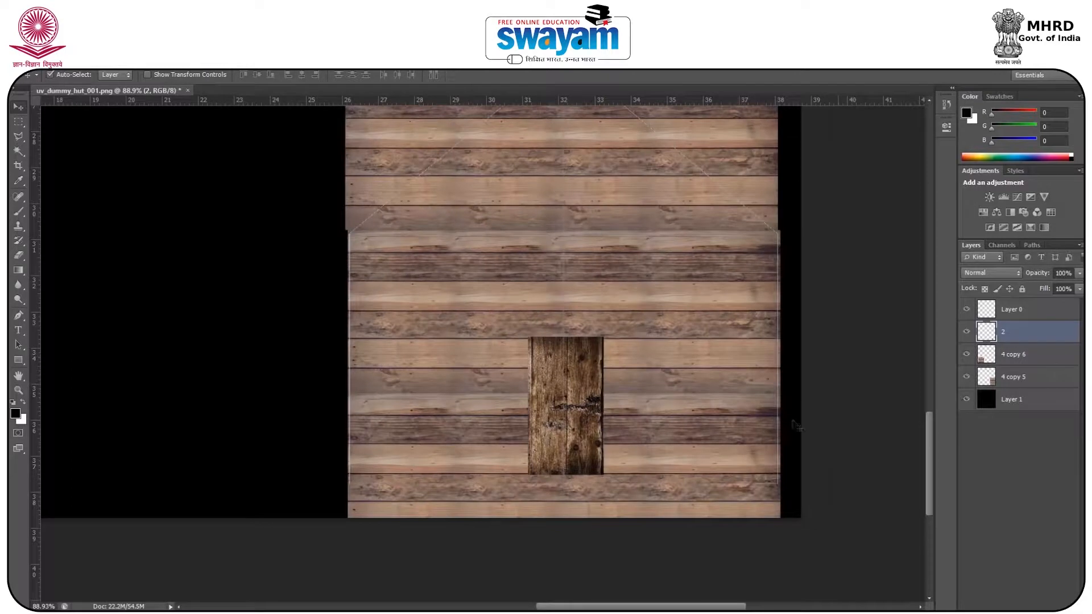
pyautogui.hotkey('alt', 'Tab')
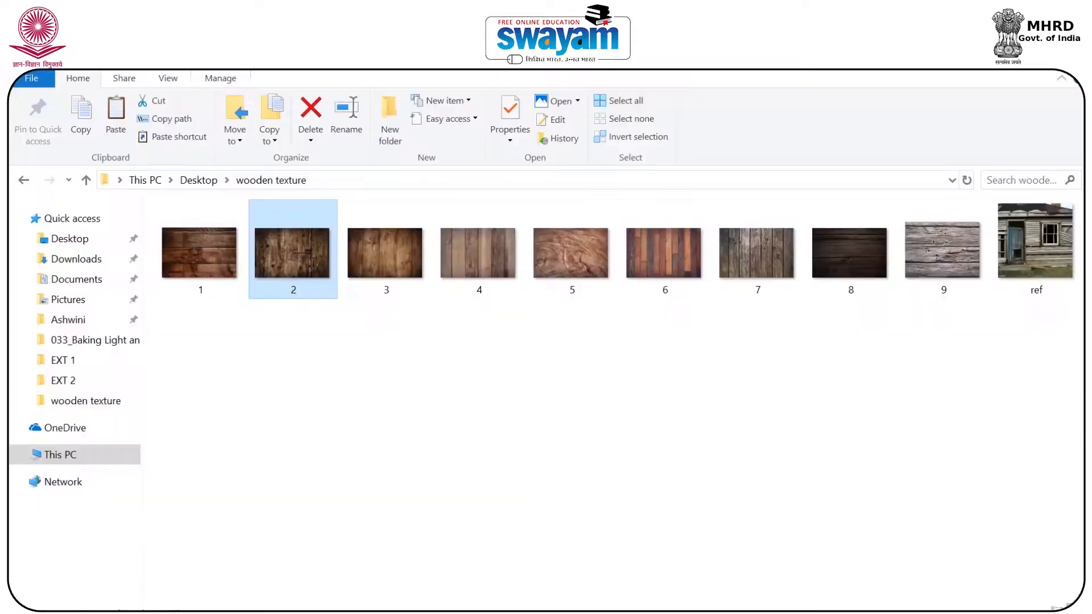
pyautogui.hotkey('alt', 'Tab')
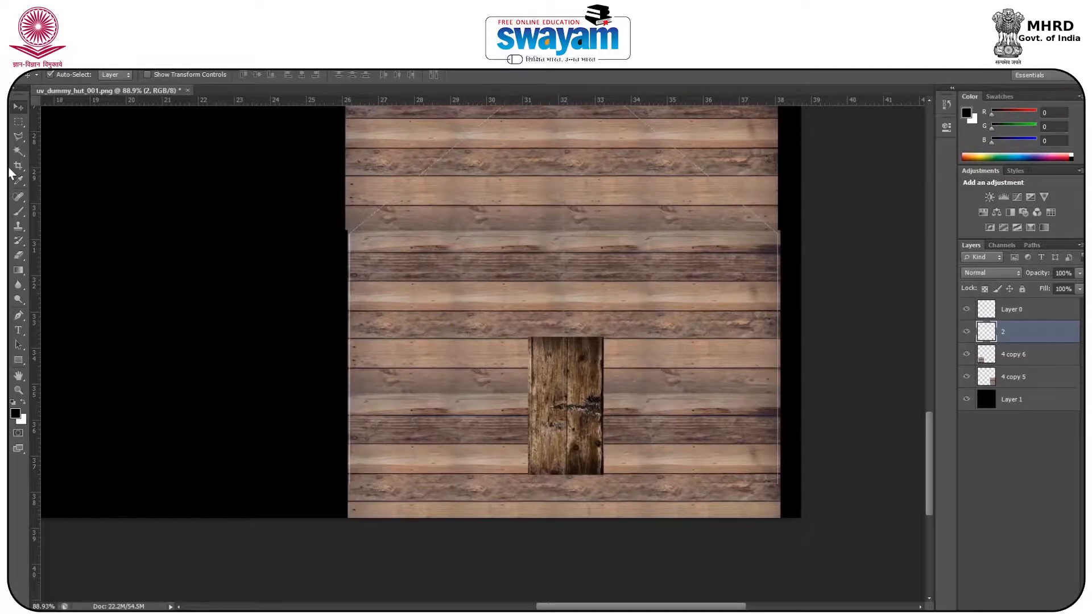
# Activate the Brush tool and choose a rough 36 px textured brush tip from the presets
pyautogui.click(21, 202)
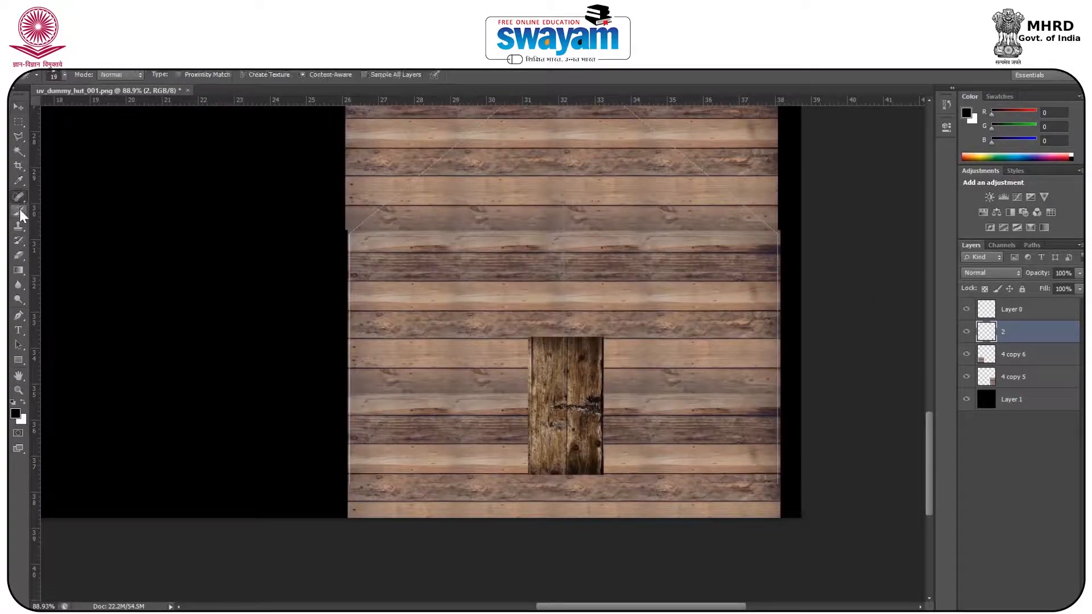
pyautogui.click(20, 211)
pyautogui.click(92, 209)
pyautogui.click(60, 76)
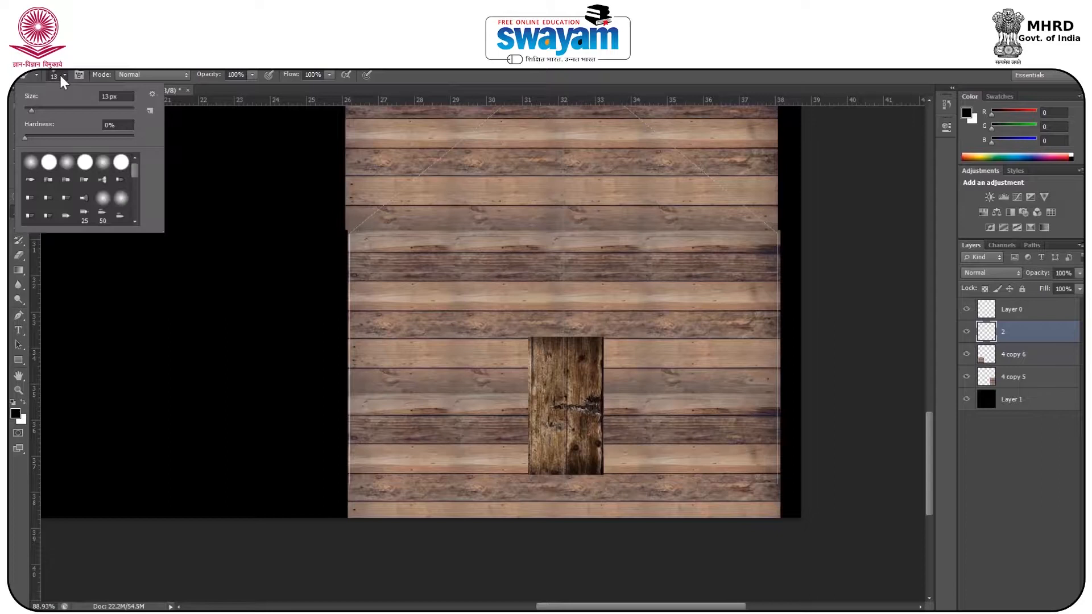
pyautogui.moveTo(136, 172); pyautogui.dragTo(138, 211)
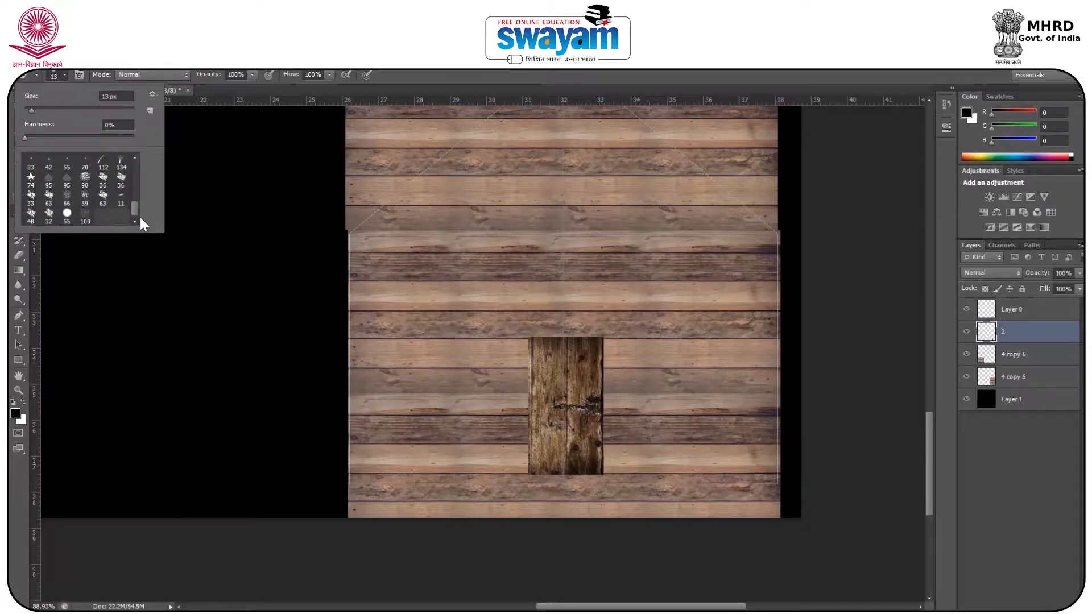
pyautogui.doubleClick(103, 178)
# Create a new blank A4 document from the International Paper preset at 300 pixels/inch
pyautogui.click(42, 63)
pyautogui.click(56, 74)
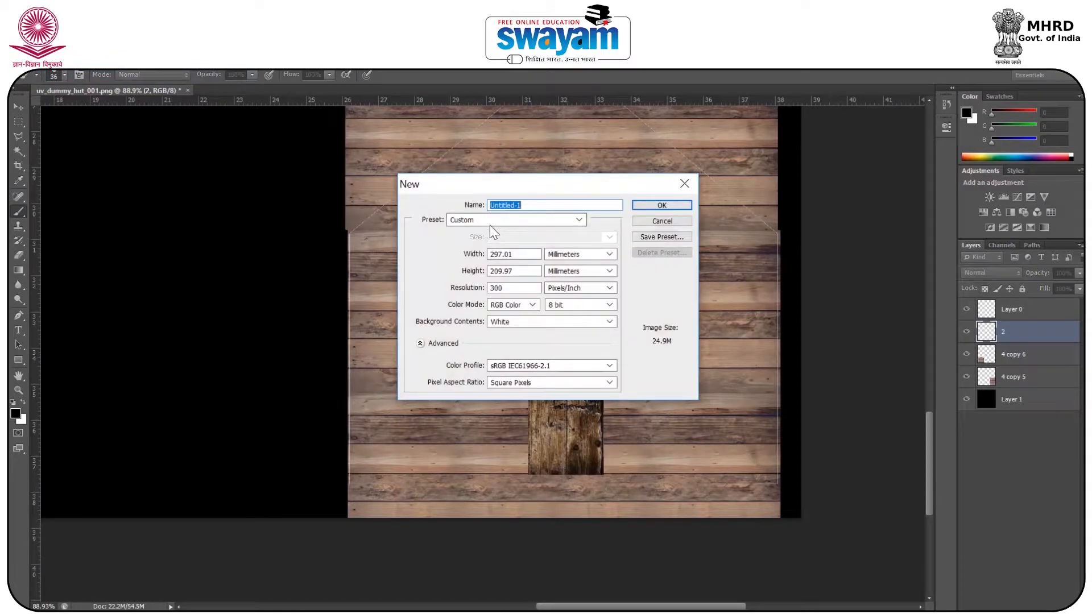
pyautogui.click(492, 221)
pyautogui.click(483, 279)
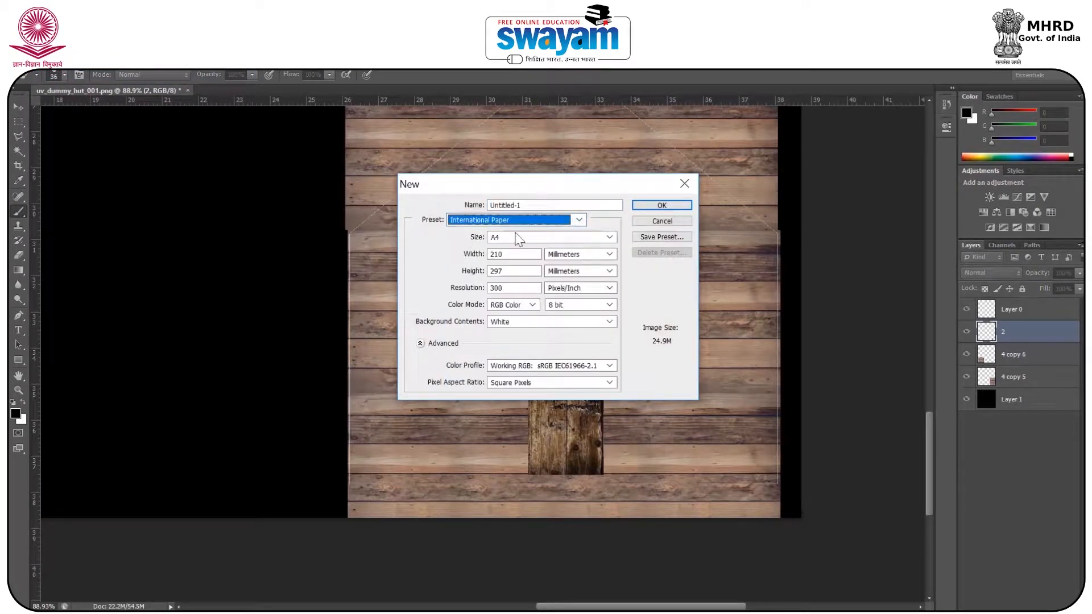
pyautogui.click(659, 202)
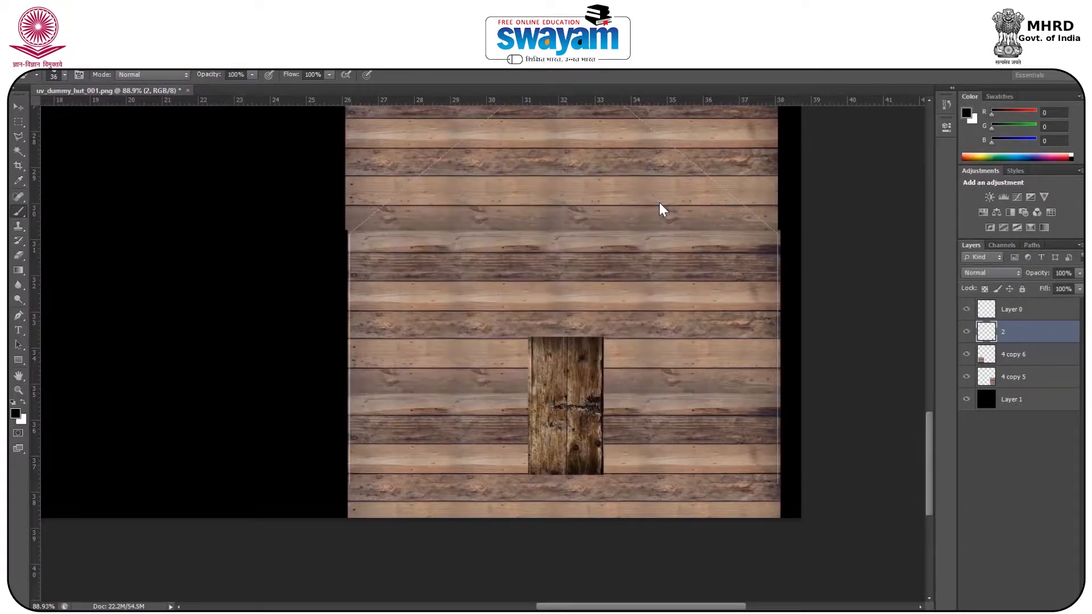
# Paint a test stroke with the textured brush at 175 px on the blank page, and return to uv_dummy_hut_001.png
pyautogui.scroll(4, 421, 264)
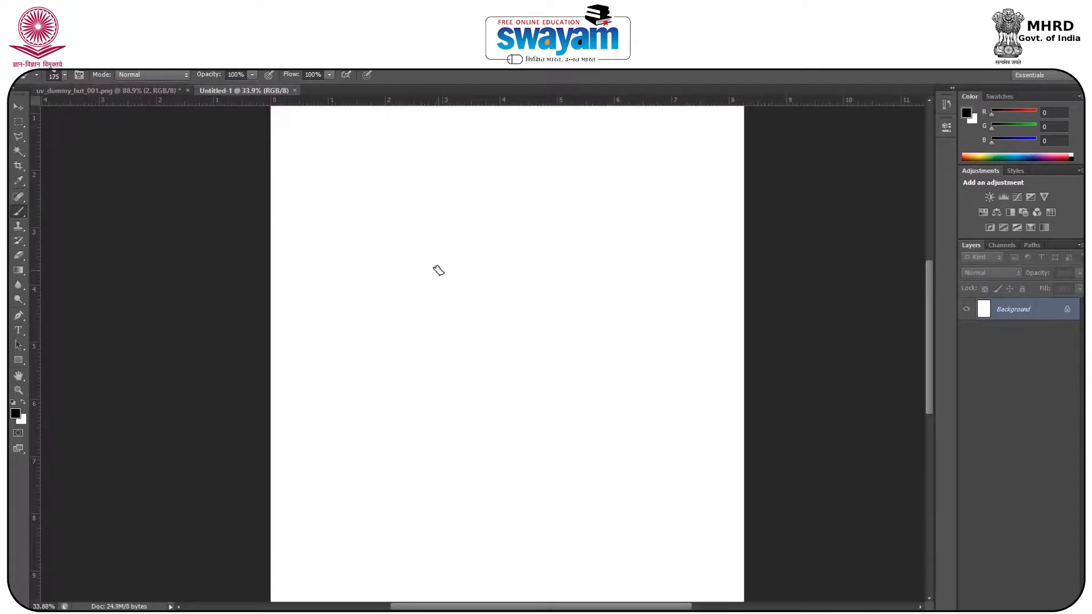
pyautogui.moveTo(438, 271)
pyautogui.mouseDown()
pyautogui.moveTo(420, 296)
pyautogui.moveTo(427, 409)
pyautogui.moveTo(433, 280)
pyautogui.moveTo(429, 330)
pyautogui.mouseUp()
pyautogui.click(146, 92)
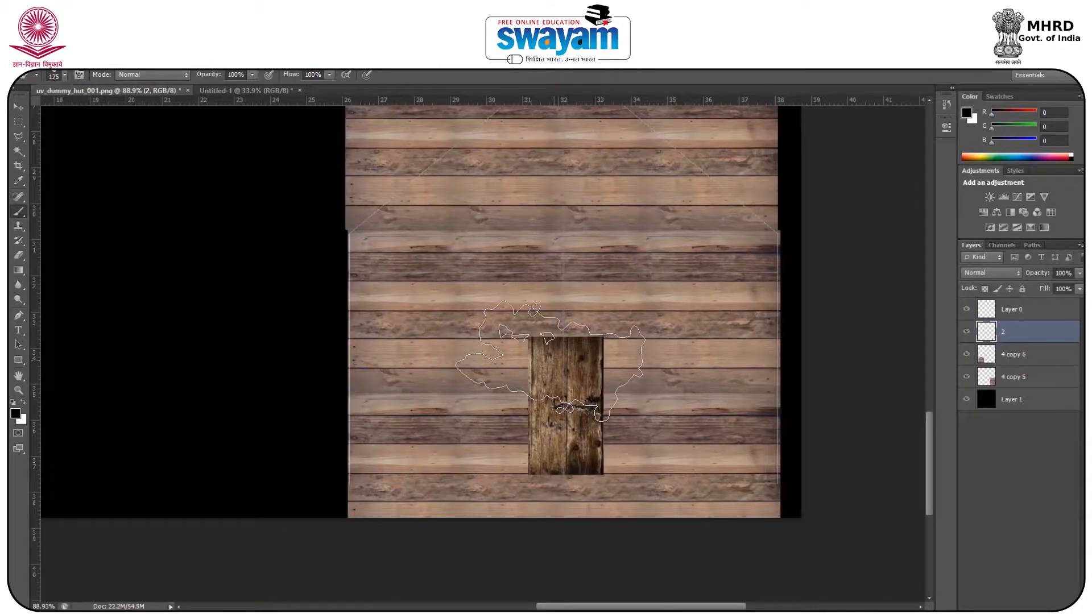
# Add a new layer above "2" and paint black dirt with a much smaller brush along the upper left edge of the lower wall
pyautogui.press('[')
pyautogui.press('[')
pyautogui.press('[')
pyautogui.press('[')
pyautogui.press('[')
pyautogui.press('[')
pyautogui.press('[')
pyautogui.hotkey('ctrl', 'shift', 'alt', 'n')
pyautogui.press('[')
pyautogui.press('[')
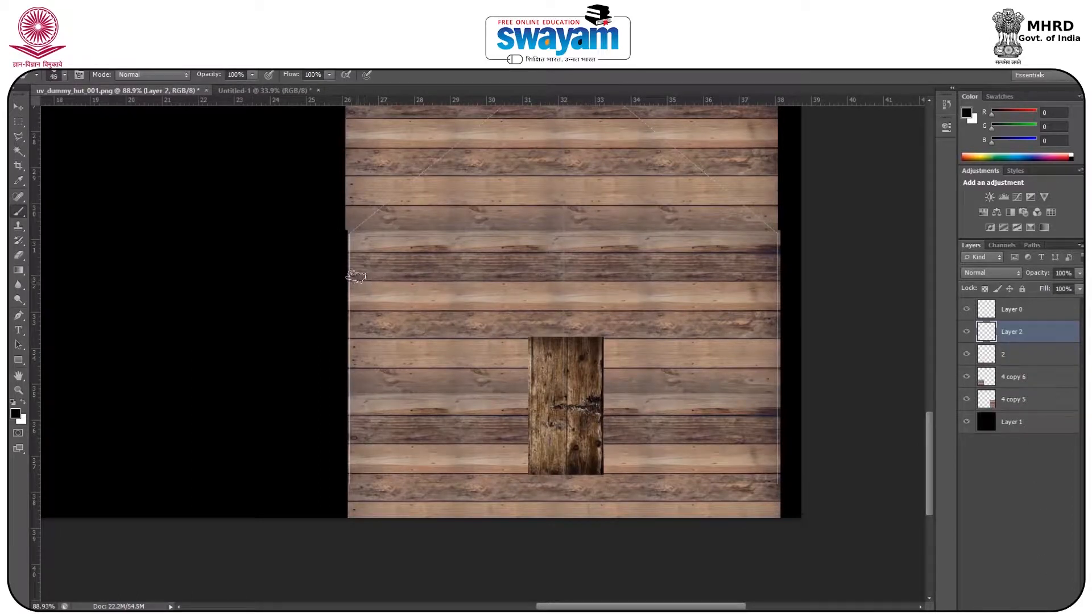
pyautogui.press(']')
pyautogui.moveTo(359, 238); pyautogui.dragTo(359, 310)
pyautogui.click(359, 340)
# Paint soft black stains at 90 px and 41% brush opacity down the wall's left edge, around the gable corner and along the horizontal line
pyautogui.press(']')
pyautogui.press(']')
pyautogui.press(']')
pyautogui.moveTo(211, 79); pyautogui.dragTo(180, 84)
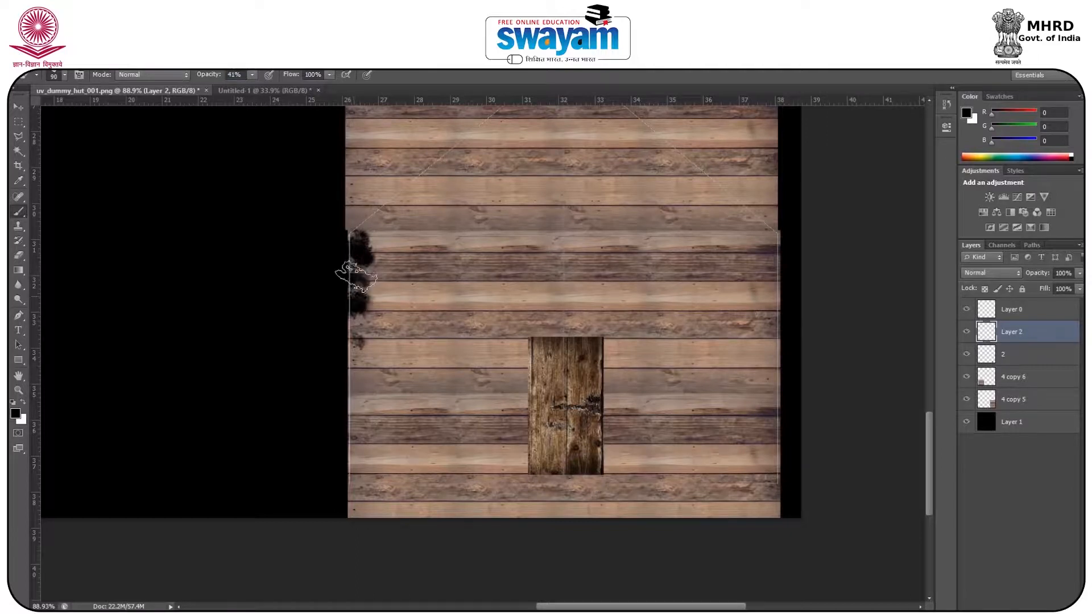
pyautogui.click(364, 274)
pyautogui.moveTo(378, 261)
pyautogui.mouseDown()
pyautogui.moveTo(382, 221)
pyautogui.moveTo(359, 239)
pyautogui.moveTo(371, 242)
pyautogui.moveTo(431, 176)
pyautogui.moveTo(362, 217)
pyautogui.moveTo(346, 240)
pyautogui.moveTo(355, 446)
pyautogui.mouseUp()
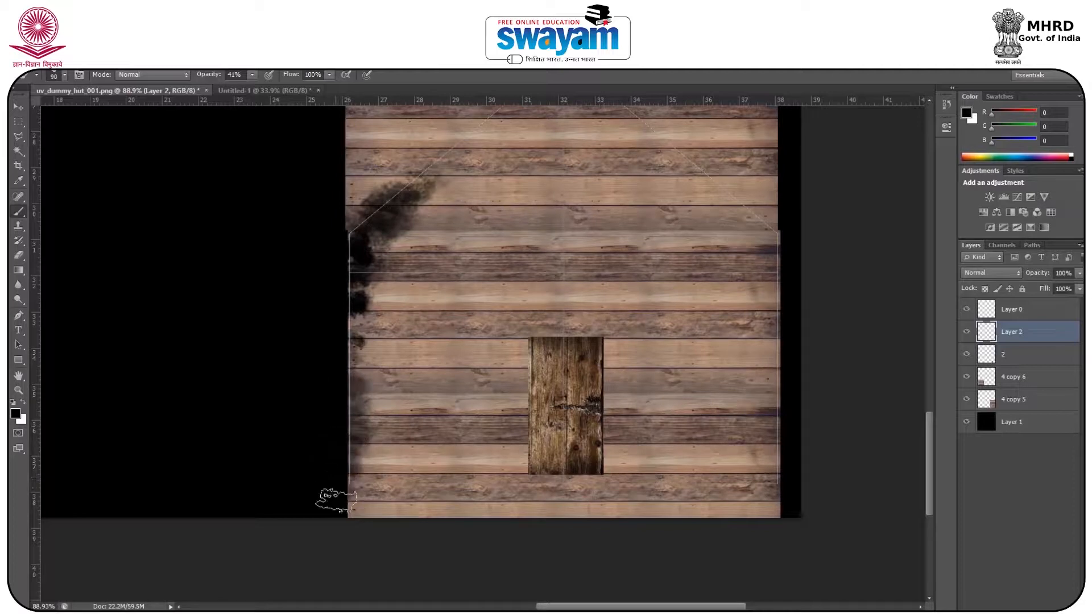
pyautogui.moveTo(355, 388)
pyautogui.mouseDown()
pyautogui.moveTo(352, 428)
pyautogui.moveTo(369, 466)
pyautogui.moveTo(401, 469)
pyautogui.moveTo(373, 468)
pyautogui.mouseUp()
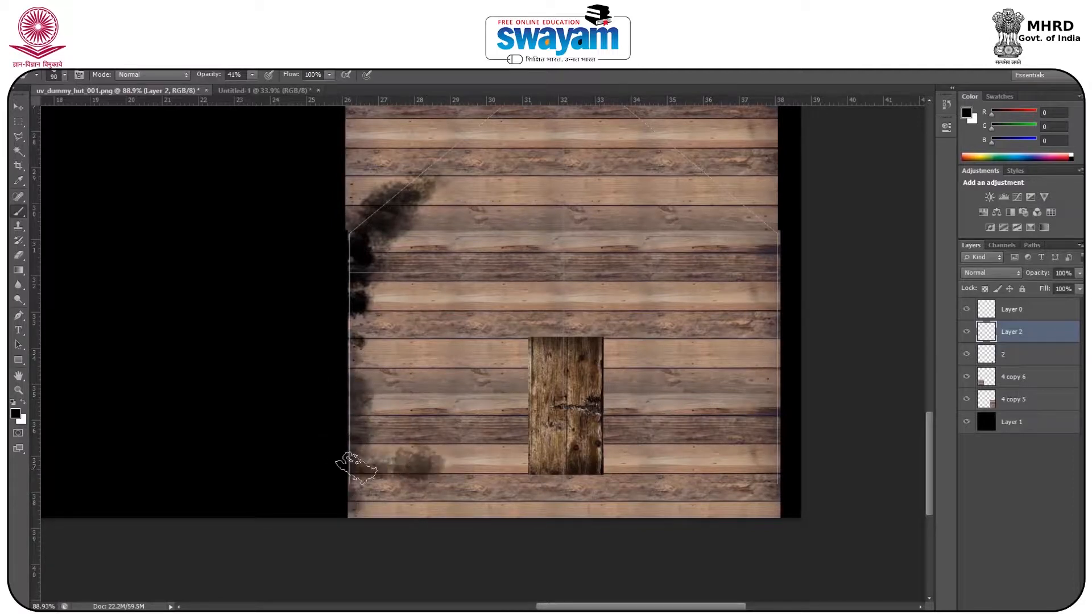
pyautogui.moveTo(356, 418)
pyautogui.mouseDown()
pyautogui.moveTo(365, 322)
pyautogui.moveTo(350, 311)
pyautogui.moveTo(386, 242)
pyautogui.moveTo(384, 285)
pyautogui.moveTo(361, 279)
pyautogui.moveTo(419, 267)
pyautogui.moveTo(390, 277)
pyautogui.moveTo(550, 273)
pyautogui.moveTo(503, 276)
pyautogui.mouseUp()
pyautogui.click(416, 268)
# Reduce the brush to about 20 px and darken the horizontal UV line from the wall's left edge to just past the midline
pyautogui.press('[')
pyautogui.press('[')
pyautogui.press('[')
pyautogui.press('[')
pyautogui.press('[')
pyautogui.press('[')
pyautogui.press('[')
pyautogui.press('[')
pyautogui.press('[')
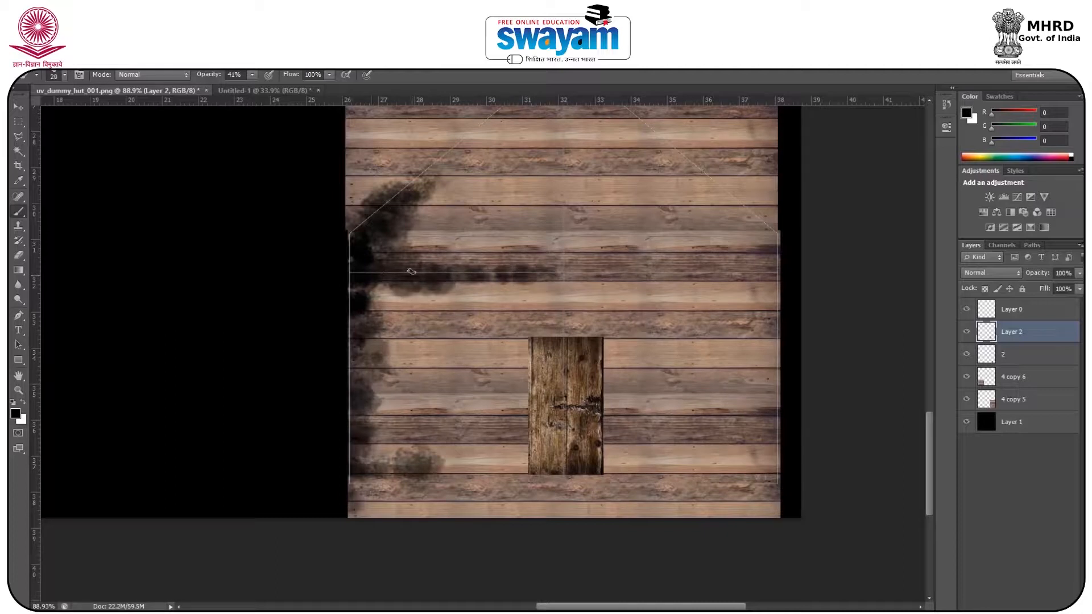
pyautogui.moveTo(579, 275); pyautogui.dragTo(364, 278)
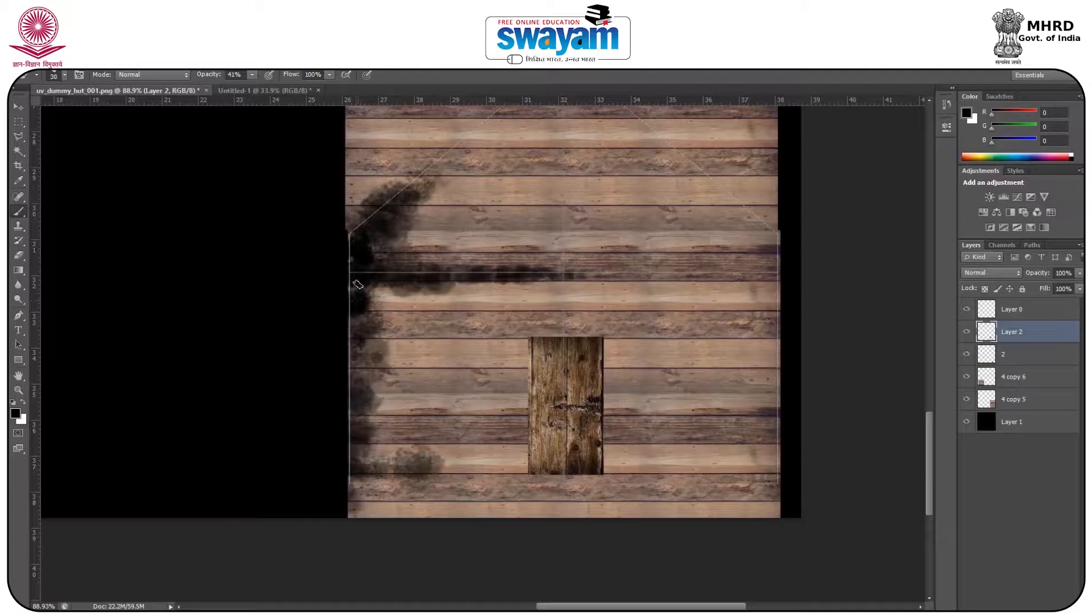
# Extend the dark stain up the gable's left roof slope with a 35 px brush
pyautogui.press(']')
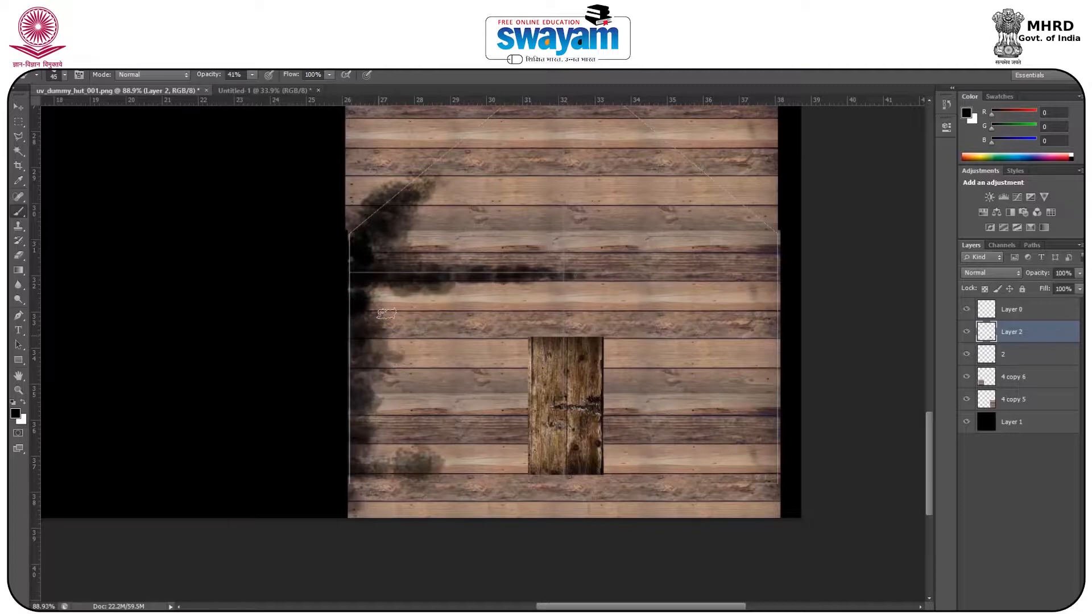
pyautogui.press('[')
pyautogui.moveTo(425, 173); pyautogui.dragTo(470, 136)
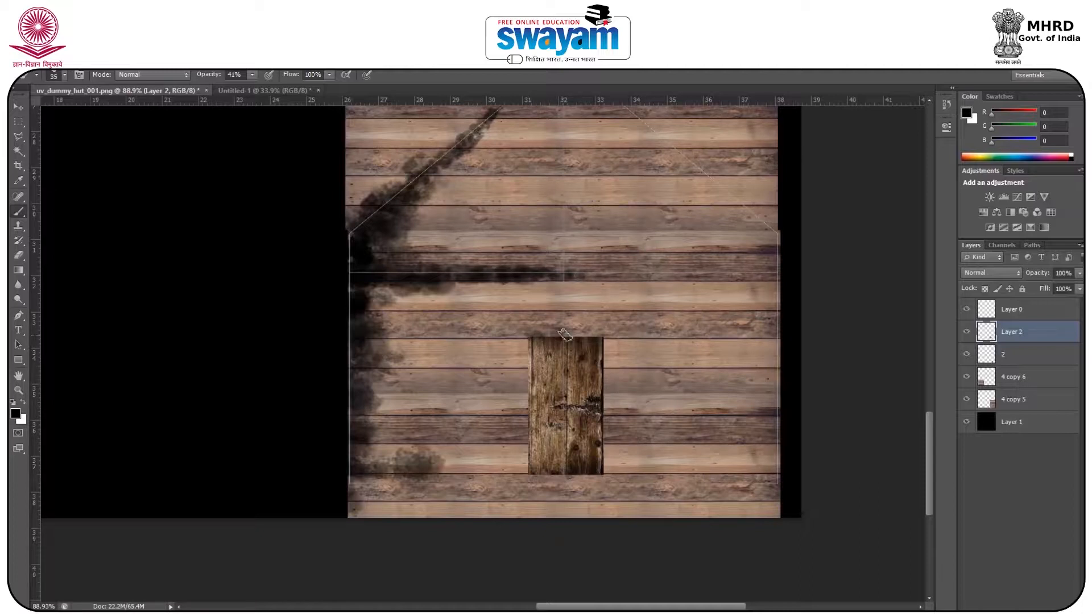
# Paint dark stains along the door's top and both sides and out along the base plank beside it
pyautogui.moveTo(549, 334)
pyautogui.mouseDown()
pyautogui.moveTo(532, 337)
pyautogui.moveTo(606, 335)
pyautogui.mouseUp()
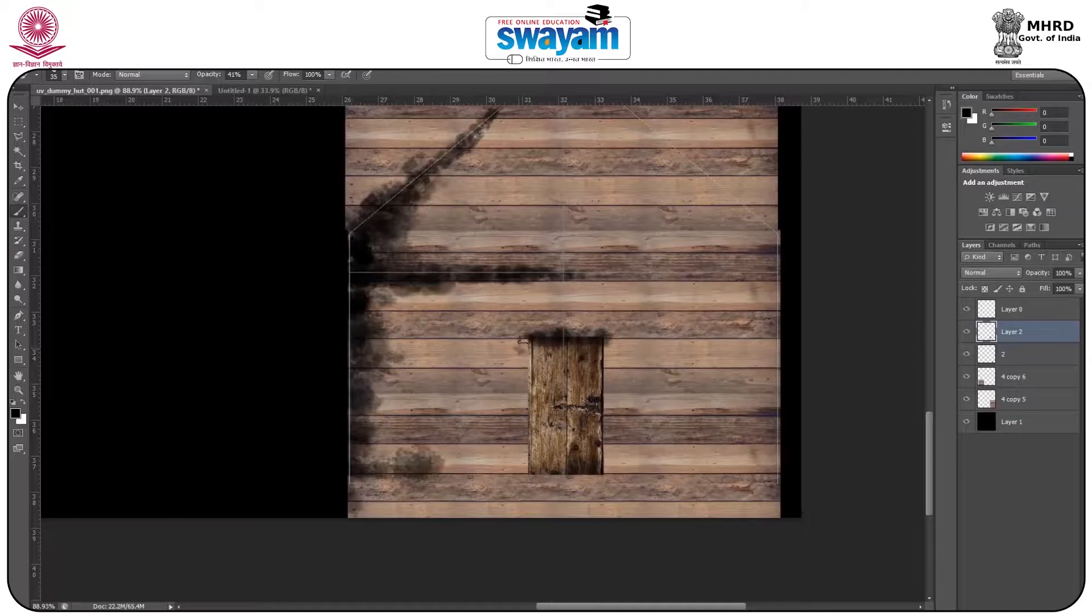
pyautogui.click(521, 351)
pyautogui.moveTo(515, 464)
pyautogui.mouseDown()
pyautogui.moveTo(507, 470)
pyautogui.moveTo(520, 467)
pyautogui.moveTo(528, 430)
pyautogui.moveTo(524, 464)
pyautogui.moveTo(528, 405)
pyautogui.moveTo(521, 473)
pyautogui.moveTo(470, 475)
pyautogui.moveTo(523, 414)
pyautogui.mouseUp()
pyautogui.moveTo(606, 423)
pyautogui.mouseDown()
pyautogui.moveTo(604, 455)
pyautogui.moveTo(611, 424)
pyautogui.moveTo(660, 469)
pyautogui.moveTo(610, 392)
pyautogui.moveTo(608, 449)
pyautogui.moveTo(740, 465)
pyautogui.mouseUp()
# Paint dark stains with a smaller brush down the wall's right edge, along the right roof slope and the right end of the horizontal line
pyautogui.press('[')
pyautogui.moveTo(774, 235)
pyautogui.mouseDown()
pyautogui.moveTo(702, 174)
pyautogui.moveTo(748, 227)
pyautogui.moveTo(769, 275)
pyautogui.moveTo(661, 271)
pyautogui.moveTo(765, 290)
pyautogui.moveTo(771, 300)
pyautogui.moveTo(743, 275)
pyautogui.moveTo(774, 306)
pyautogui.moveTo(752, 392)
pyautogui.mouseUp()
pyautogui.press('[')
pyautogui.press('[')
pyautogui.press('[')
pyautogui.press(']')
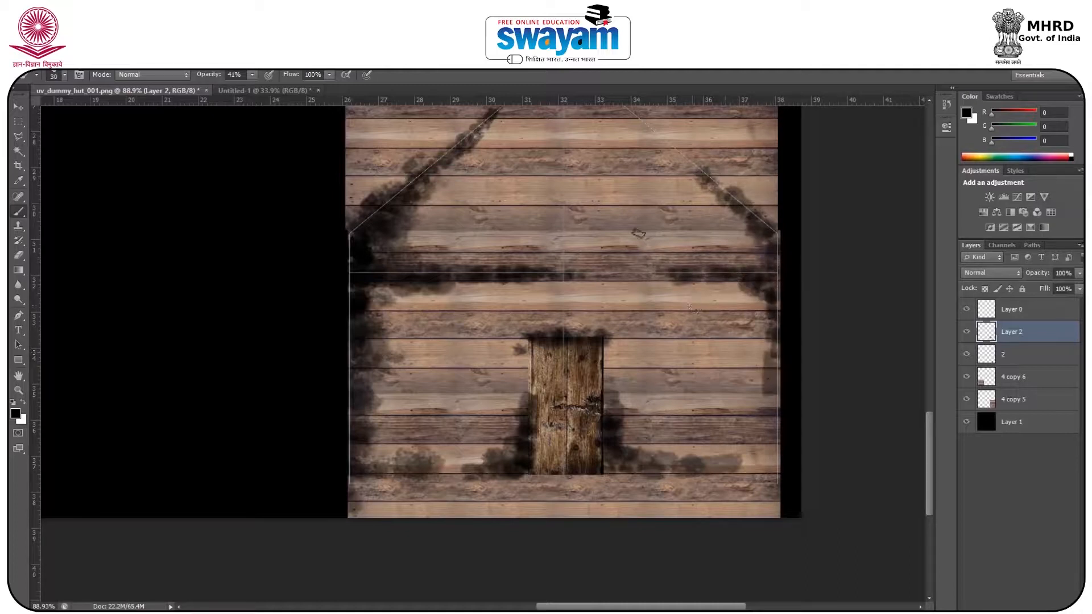
# Set "Layer 2" to 74% opacity and change its blend mode to Overlay
pyautogui.moveTo(1046, 274)
pyautogui.mouseDown()
pyautogui.moveTo(1007, 278)
pyautogui.moveTo(1021, 278)
pyautogui.mouseUp()
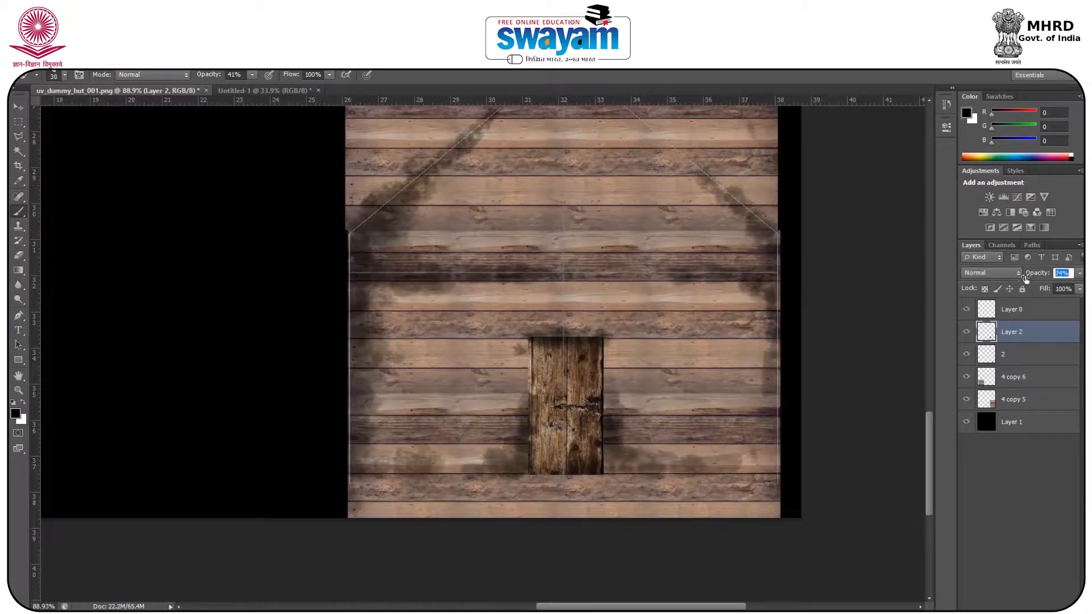
pyautogui.click(989, 274)
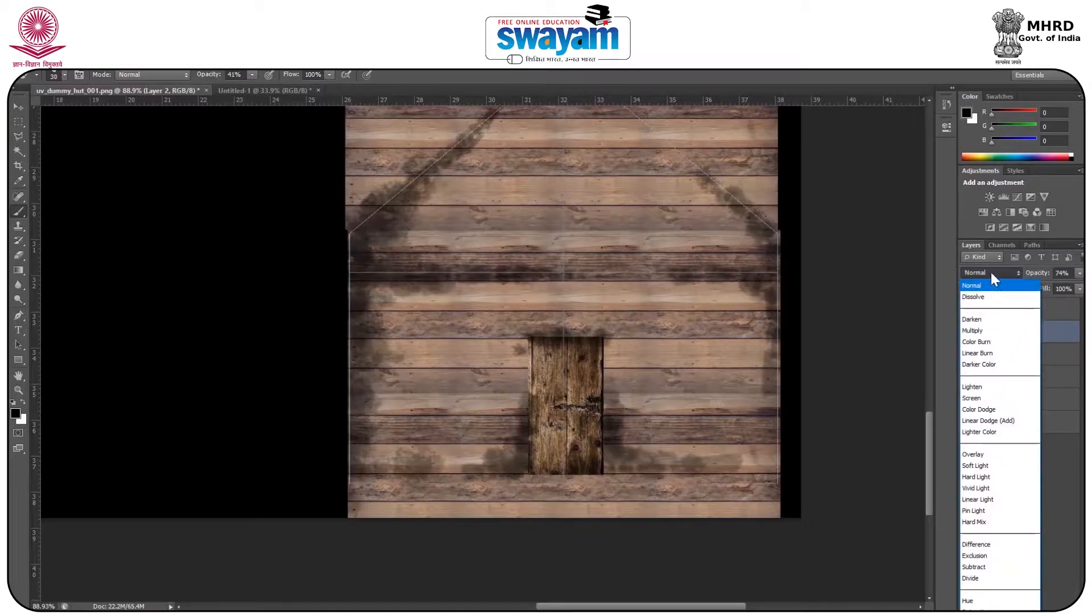
pyautogui.click(991, 272)
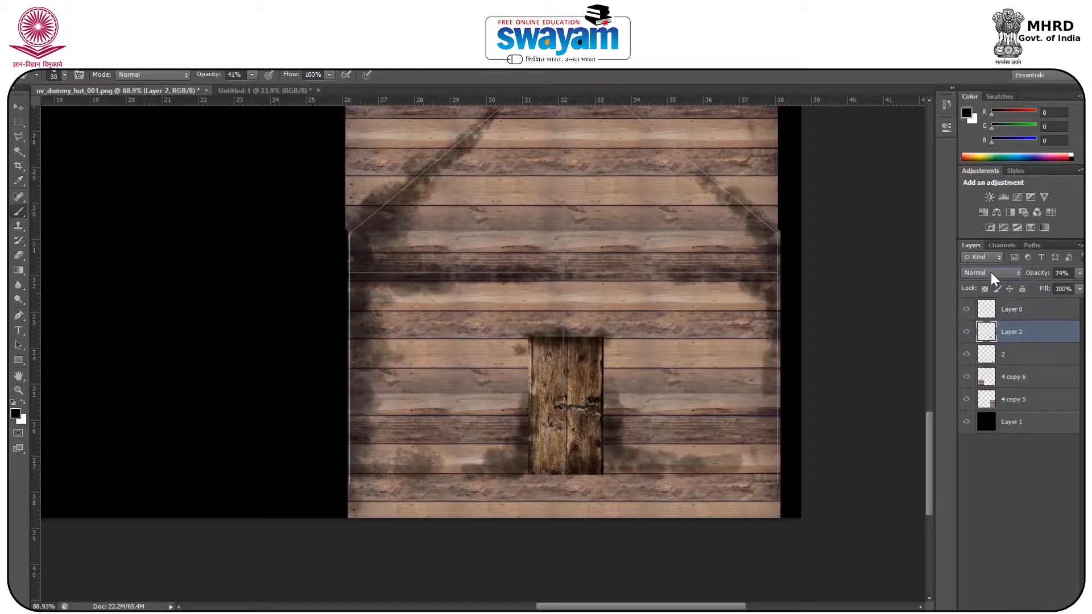
pyautogui.scroll(-3, 991, 272)
pyautogui.scroll(-2, 991, 272)
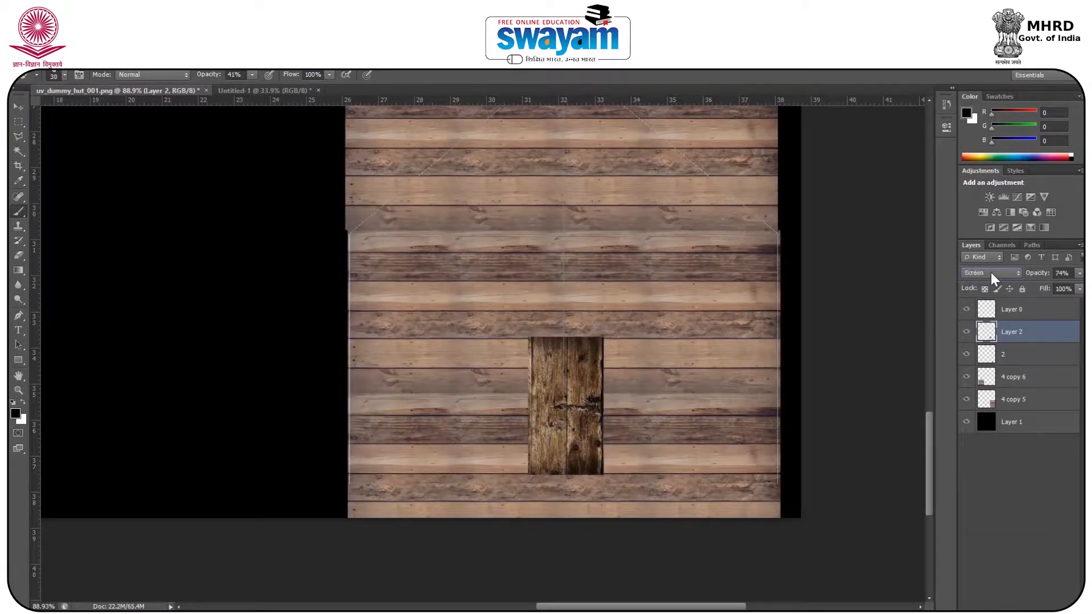
pyautogui.scroll(-3, 991, 272)
pyautogui.scroll(3, 991, 272)
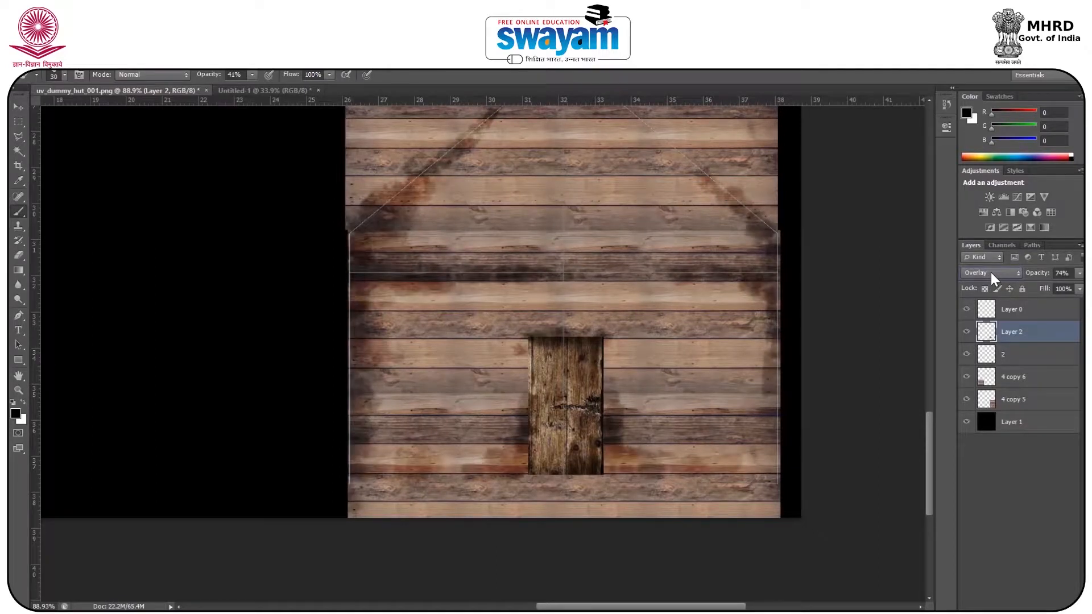
pyautogui.click(1042, 463)
# Duplicate "Layer 2" and set the copy to Normal blend mode at 43% opacity
pyautogui.click(1021, 334)
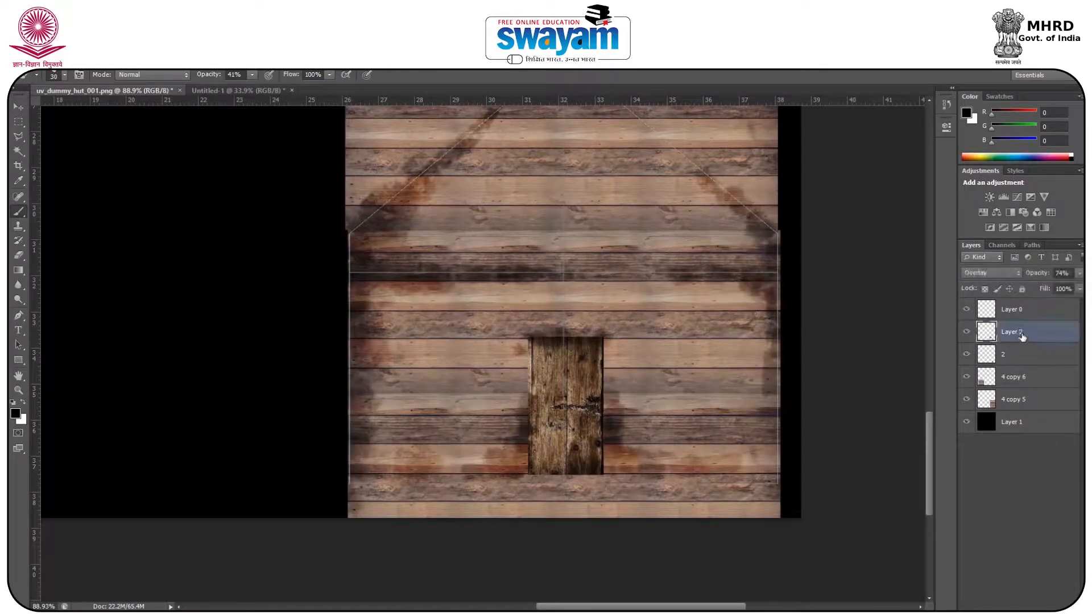
pyautogui.hotkey('ctrl', 'j')
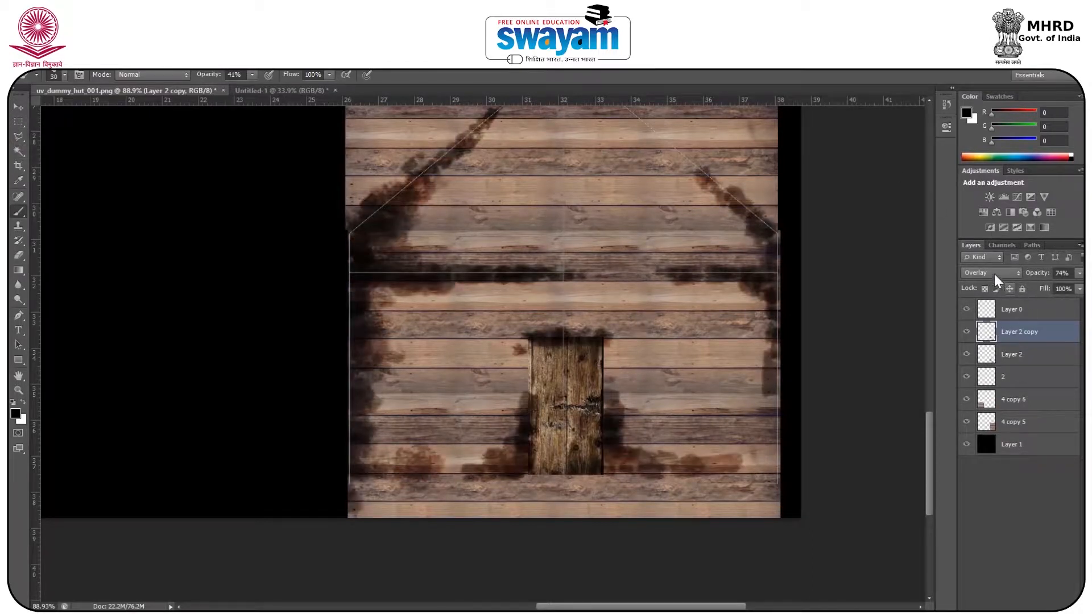
pyautogui.click(994, 274)
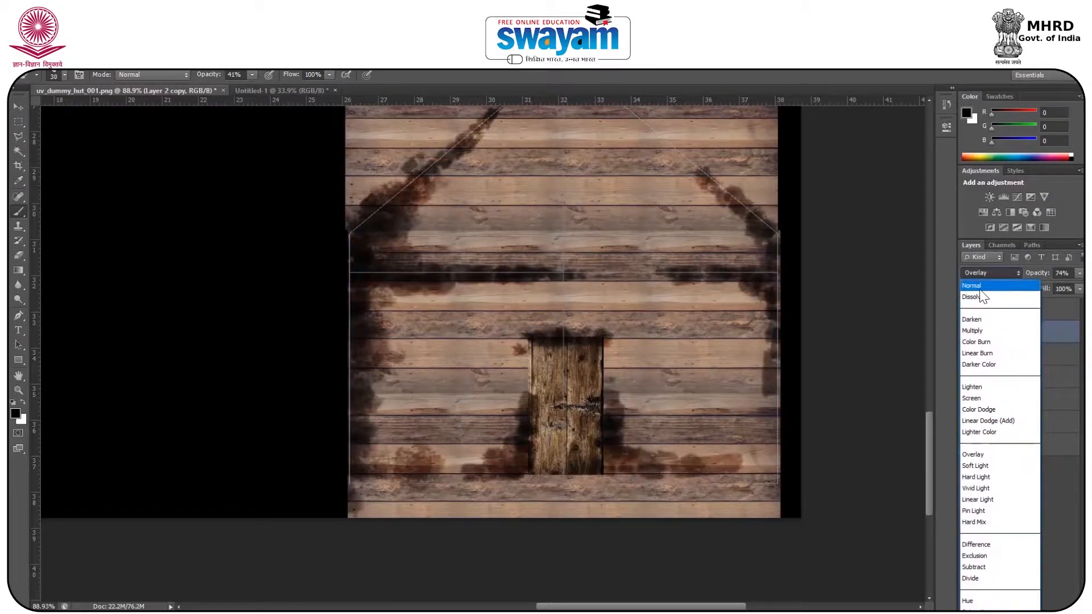
pyautogui.click(980, 288)
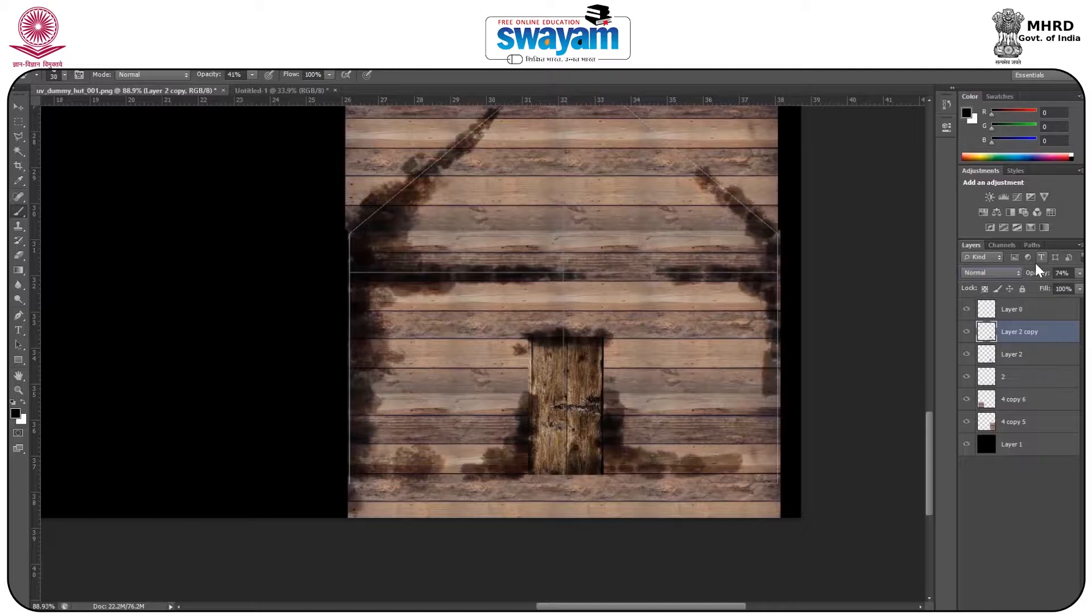
pyautogui.moveTo(1029, 276); pyautogui.dragTo(1020, 276)
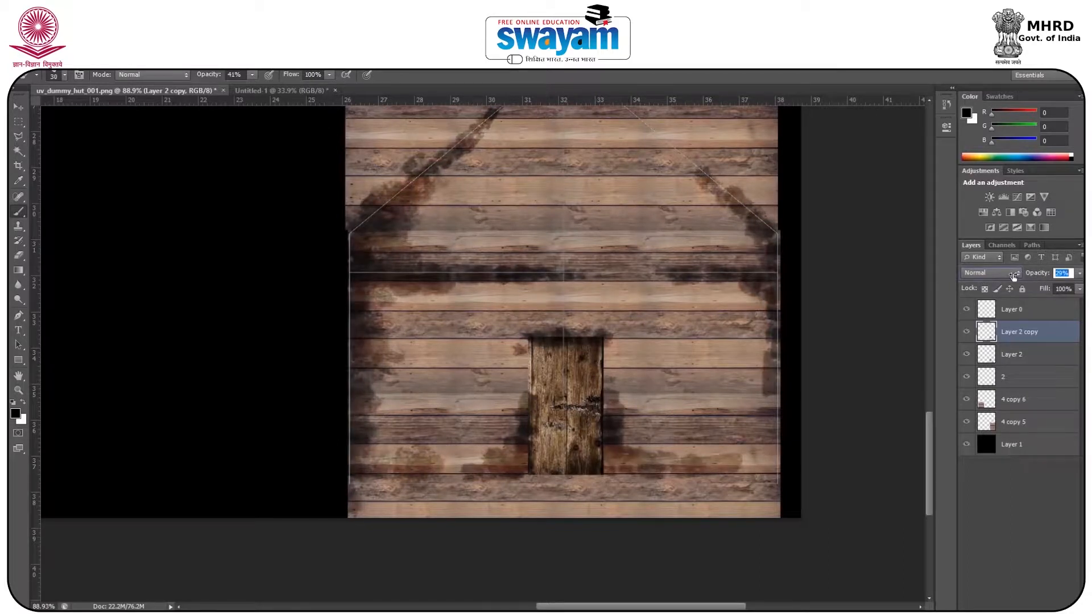
pyautogui.moveTo(1035, 277); pyautogui.dragTo(1037, 277)
# On a new layer, paint a straight solid black border around all four door edges with a size 20 brush at 100% opacity
pyautogui.scroll(3, 526, 390)
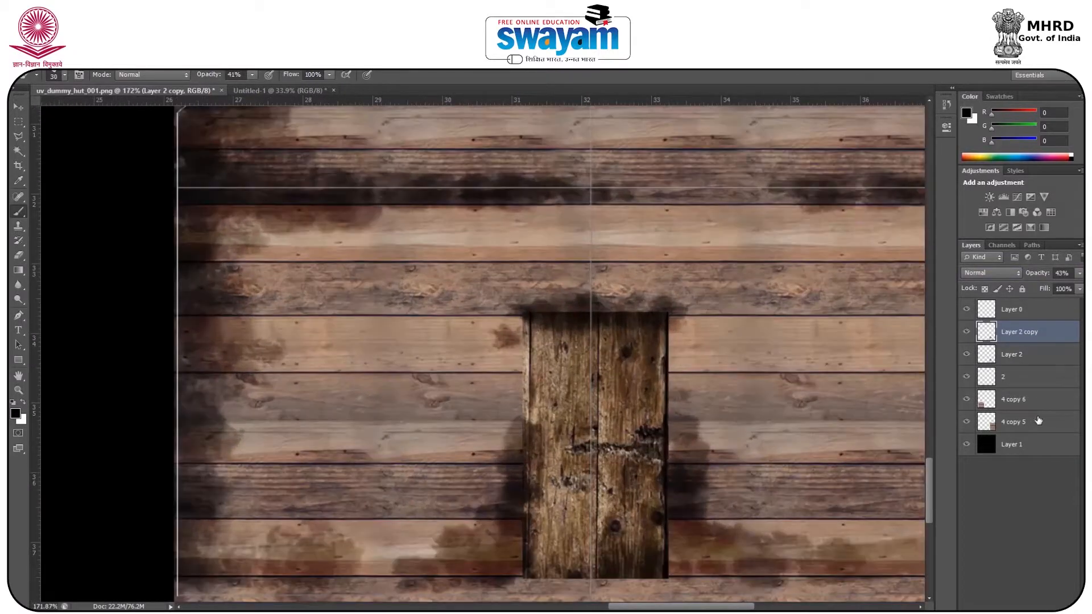
pyautogui.hotkey('ctrl', 'shift', 'alt', 'n')
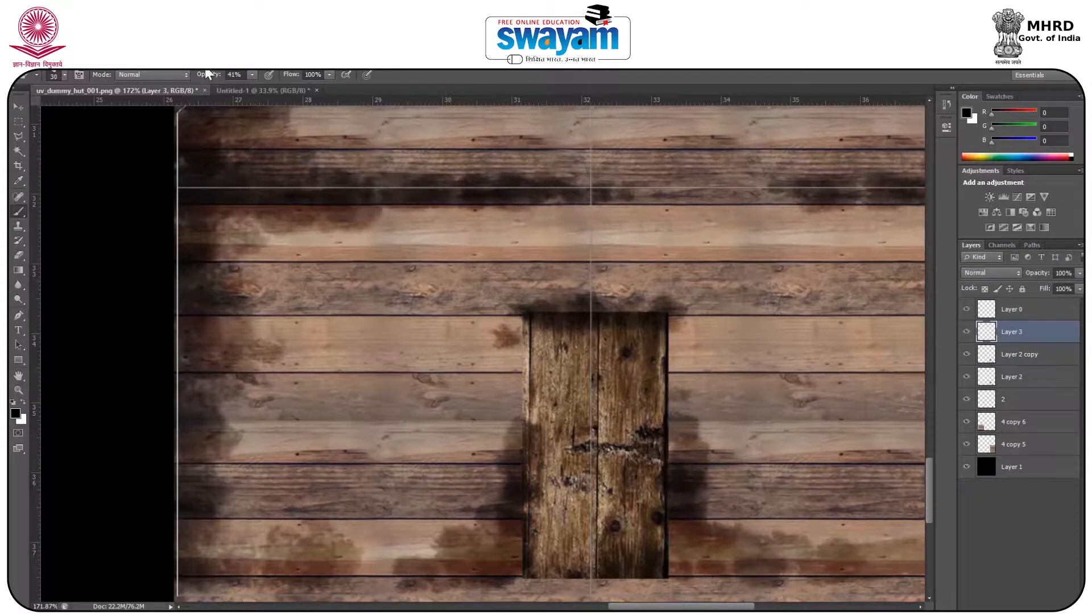
pyautogui.moveTo(204, 76); pyautogui.dragTo(424, 71)
pyautogui.press('[')
pyautogui.keyDown('shift'); pyautogui.click(519, 577); pyautogui.keyUp('shift')
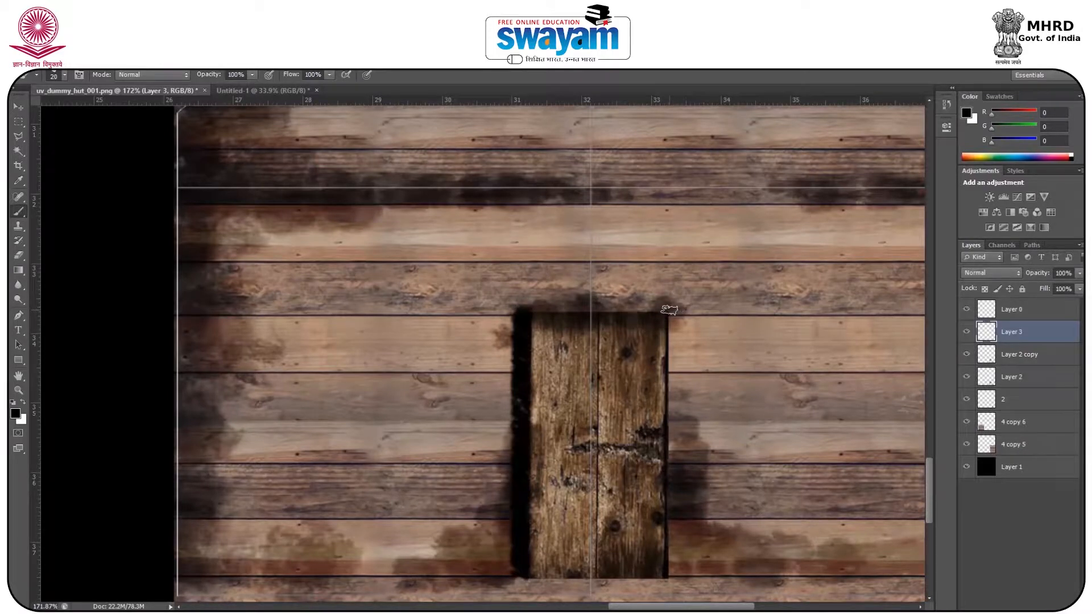
pyautogui.keyDown('shift'); pyautogui.click(670, 309); pyautogui.keyUp('shift')
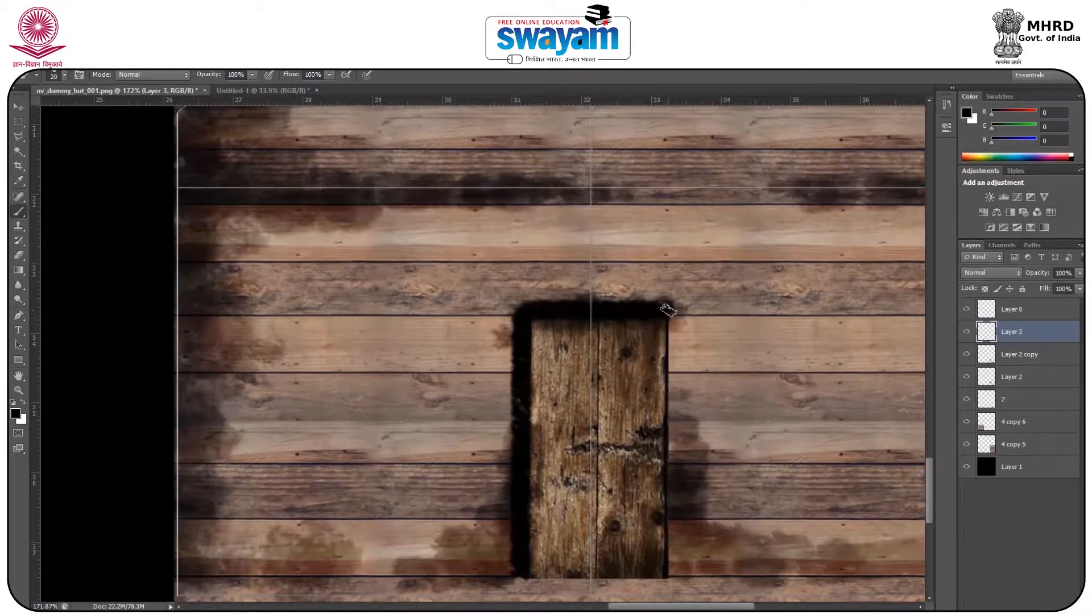
pyautogui.keyDown('shift'); pyautogui.click(670, 579); pyautogui.keyUp('shift')
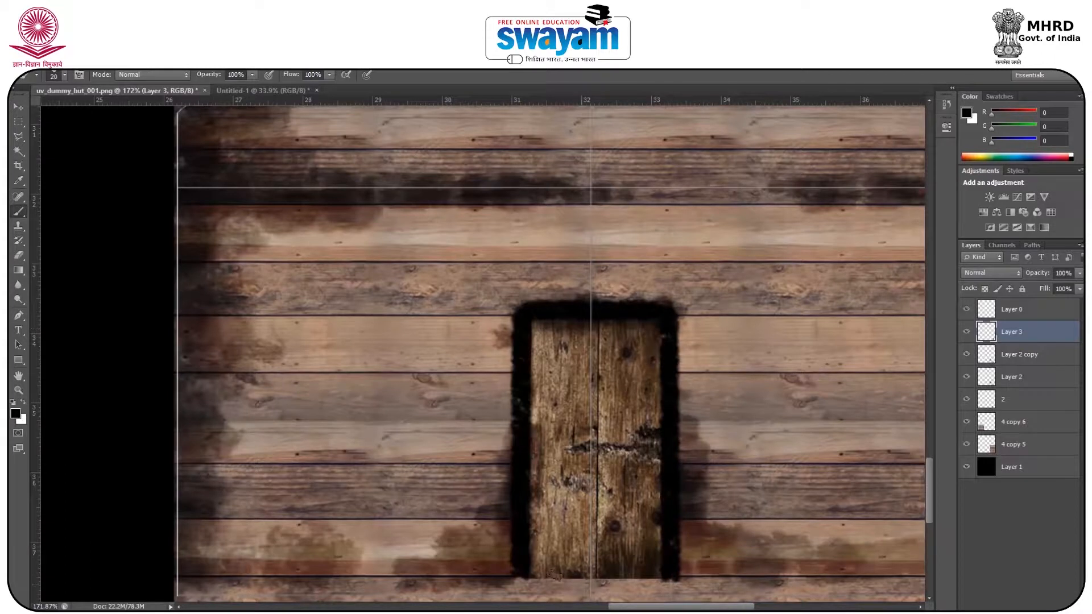
pyautogui.keyDown('shift'); pyautogui.click(673, 577); pyautogui.keyUp('shift')
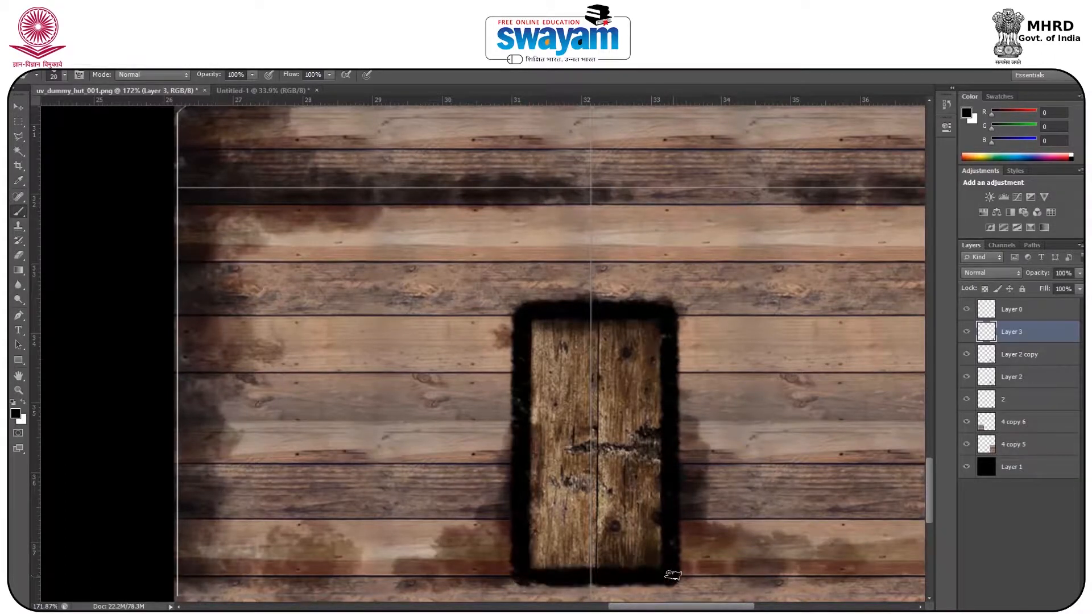
# On a new layer, paint dark stains along the other hut wall's roof slopes, beam line, sides and base with a size 50 brush at 28% opacity
pyautogui.scroll(-10, 656, 364)
pyautogui.scroll(-4, 660, 348)
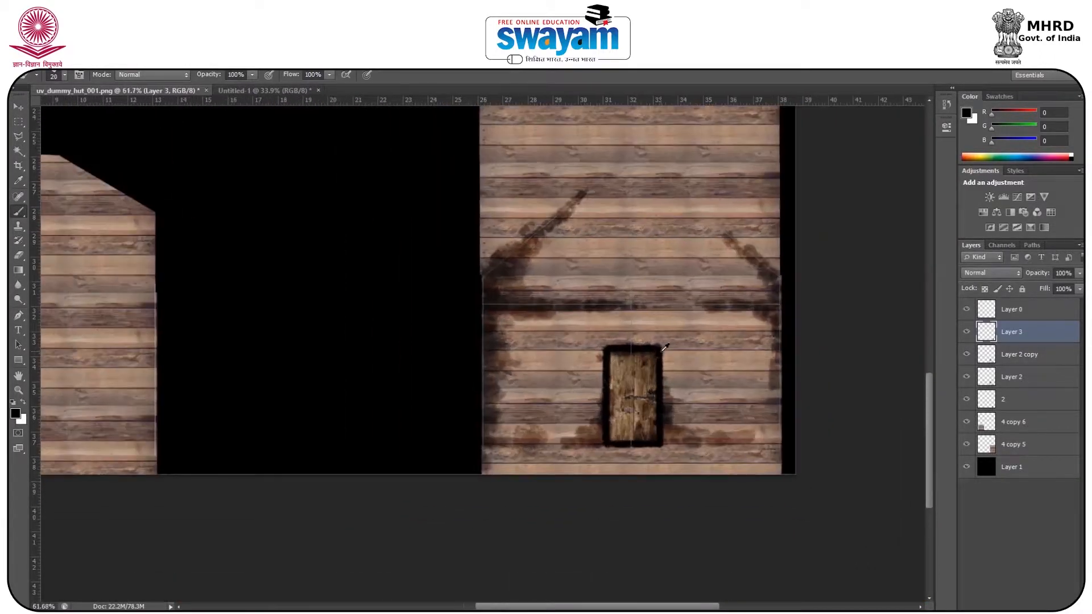
pyautogui.scroll(5, 201, 291)
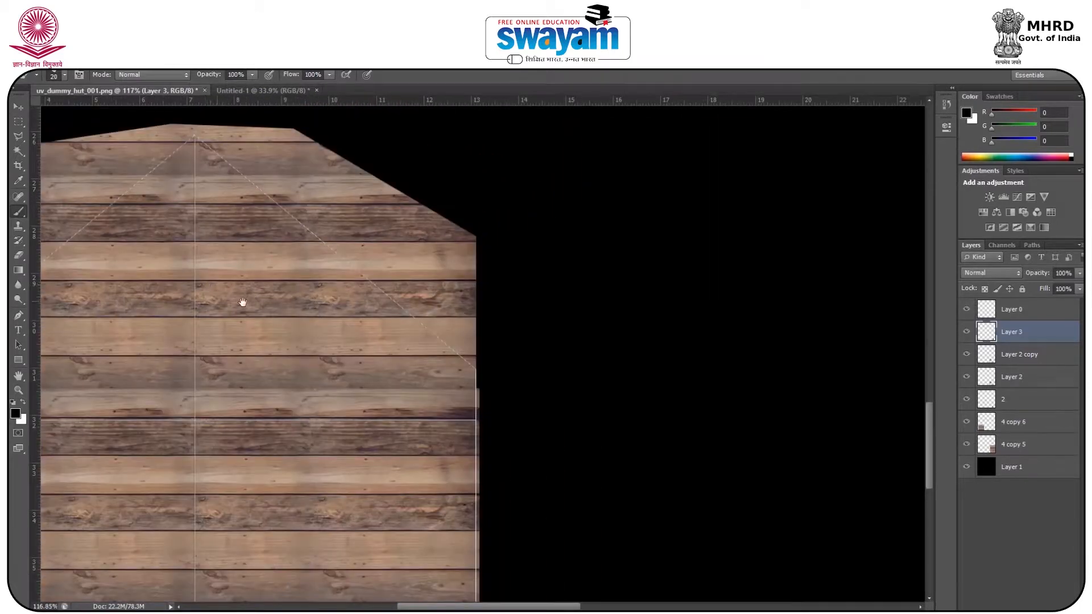
pyautogui.moveTo(243, 303); pyautogui.dragTo(444, 276)
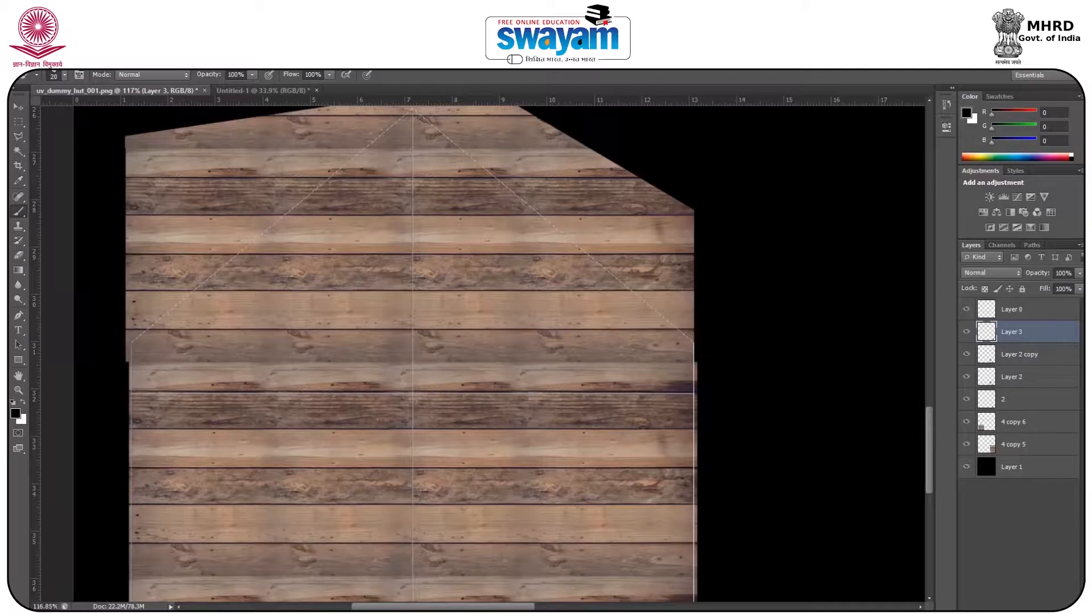
pyautogui.hotkey('ctrl', 'shift', 'alt', 'n')
pyautogui.press(']')
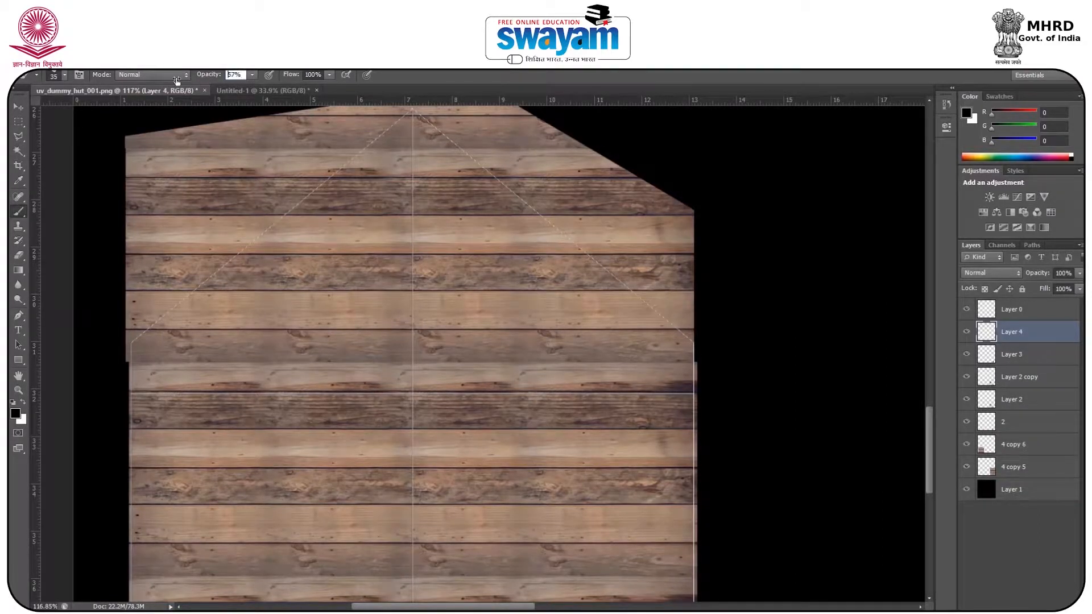
pyautogui.write('28')
pyautogui.press(']')
pyautogui.moveTo(277, 228)
pyautogui.mouseDown()
pyautogui.moveTo(137, 330)
pyautogui.moveTo(182, 307)
pyautogui.moveTo(401, 120)
pyautogui.moveTo(318, 182)
pyautogui.moveTo(271, 245)
pyautogui.moveTo(145, 364)
pyautogui.moveTo(283, 389)
pyautogui.moveTo(148, 387)
pyautogui.moveTo(188, 359)
pyautogui.moveTo(137, 484)
pyautogui.moveTo(141, 443)
pyautogui.moveTo(151, 529)
pyautogui.mouseUp()
pyautogui.moveTo(165, 533)
pyautogui.mouseDown()
pyautogui.moveTo(205, 378)
pyautogui.moveTo(234, 462)
pyautogui.moveTo(196, 504)
pyautogui.moveTo(379, 495)
pyautogui.moveTo(171, 509)
pyautogui.moveTo(594, 515)
pyautogui.mouseUp()
pyautogui.moveTo(211, 450)
pyautogui.mouseDown()
pyautogui.moveTo(174, 449)
pyautogui.moveTo(177, 316)
pyautogui.moveTo(208, 433)
pyautogui.moveTo(235, 373)
pyautogui.moveTo(285, 463)
pyautogui.moveTo(424, 477)
pyautogui.mouseUp()
pyautogui.moveTo(725, 232)
pyautogui.mouseDown()
pyautogui.moveTo(664, 239)
pyautogui.moveTo(671, 277)
pyautogui.moveTo(711, 324)
pyautogui.moveTo(722, 438)
pyautogui.moveTo(706, 512)
pyautogui.mouseUp()
pyautogui.moveTo(616, 256); pyautogui.dragTo(573, 458)
pyautogui.moveTo(407, 157)
pyautogui.mouseDown()
pyautogui.moveTo(677, 387)
pyautogui.moveTo(404, 192)
pyautogui.moveTo(285, 313)
pyautogui.moveTo(414, 176)
pyautogui.moveTo(365, 188)
pyautogui.moveTo(158, 392)
pyautogui.moveTo(210, 301)
pyautogui.moveTo(142, 455)
pyautogui.moveTo(398, 415)
pyautogui.mouseUp()
# Set the blend mode of "Layer 4" to Overlay and its opacity to 77%
pyautogui.scroll(-3, 415, 380)
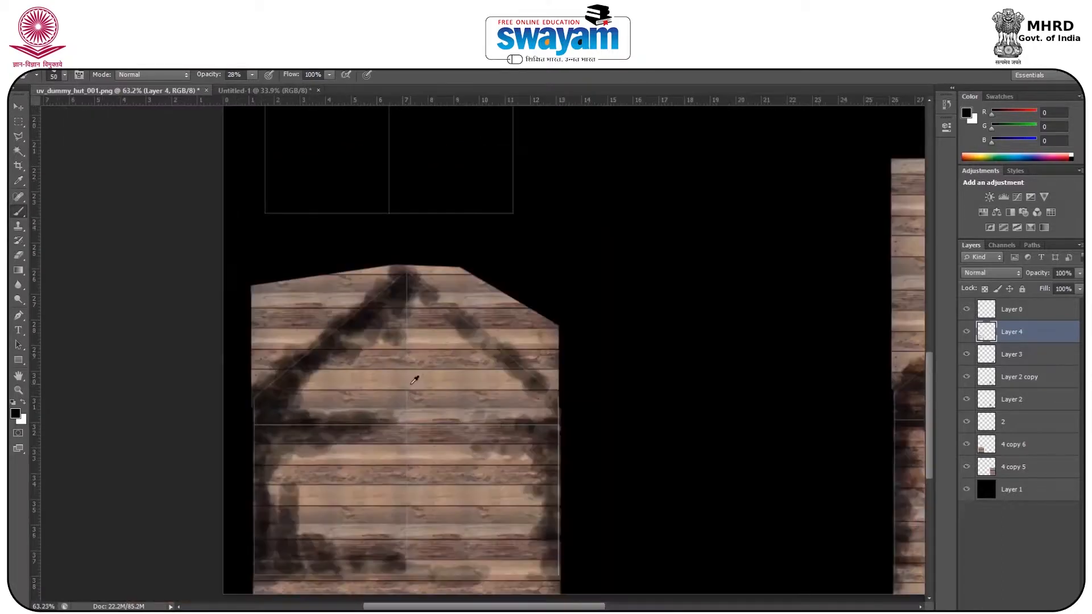
pyautogui.scroll(-3, 415, 380)
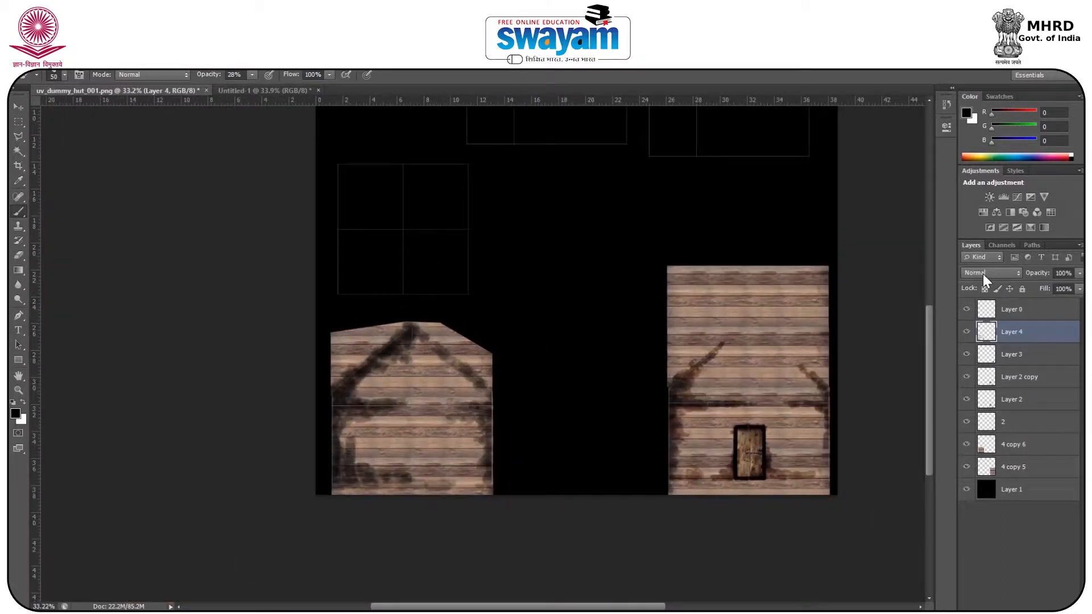
pyautogui.click(983, 275)
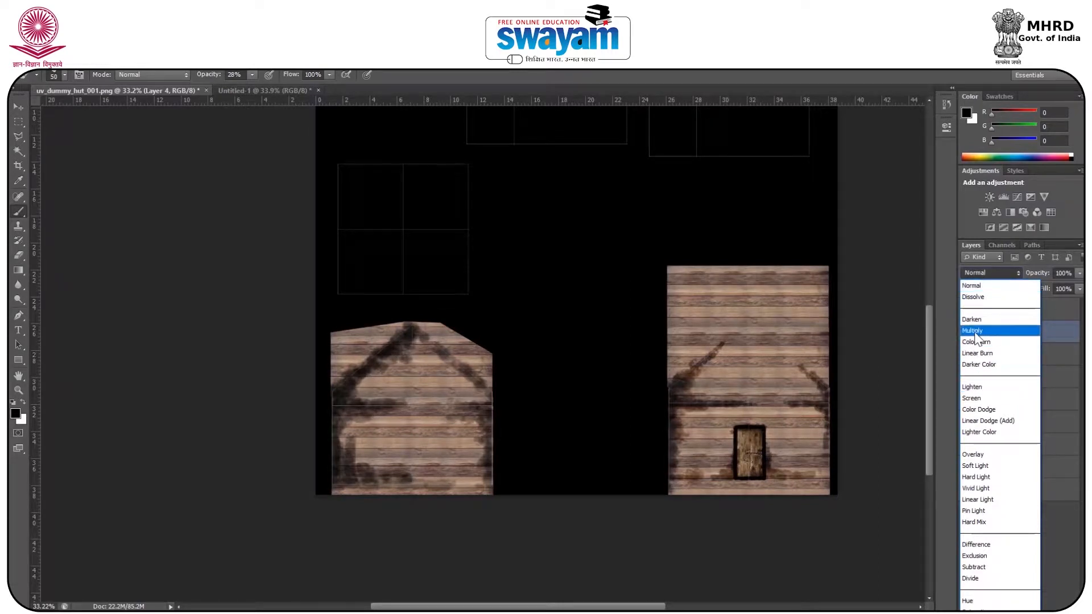
pyautogui.click(973, 454)
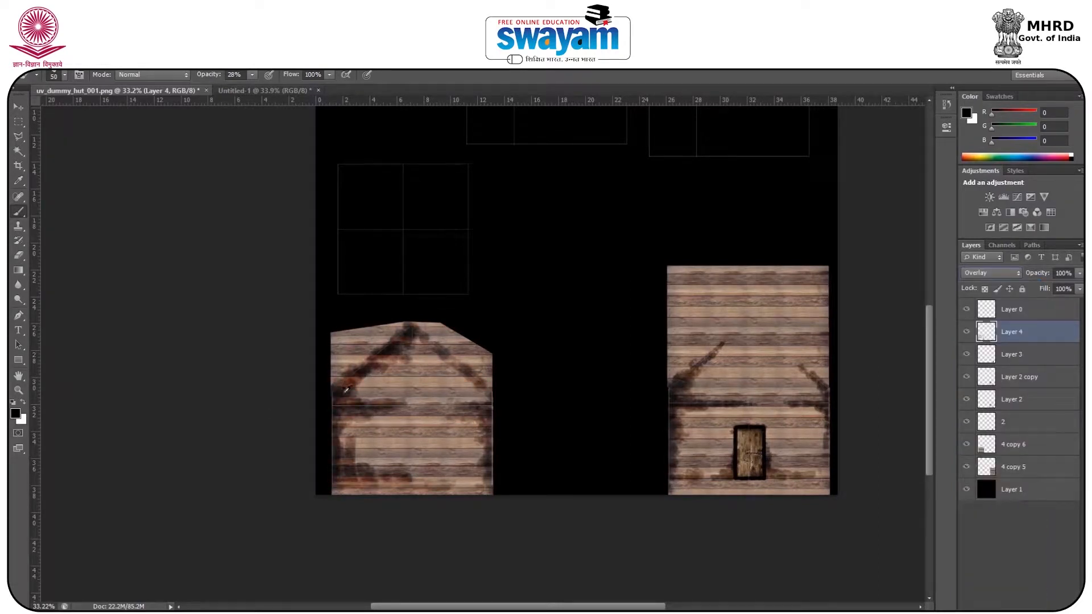
pyautogui.moveTo(1042, 274); pyautogui.dragTo(1029, 276)
pyautogui.click(1040, 540)
pyautogui.click(1038, 329)
# Duplicate "Layer 4", set the copy to Normal blend mode and reduce its opacity
pyautogui.hotkey('ctrl', 'j')
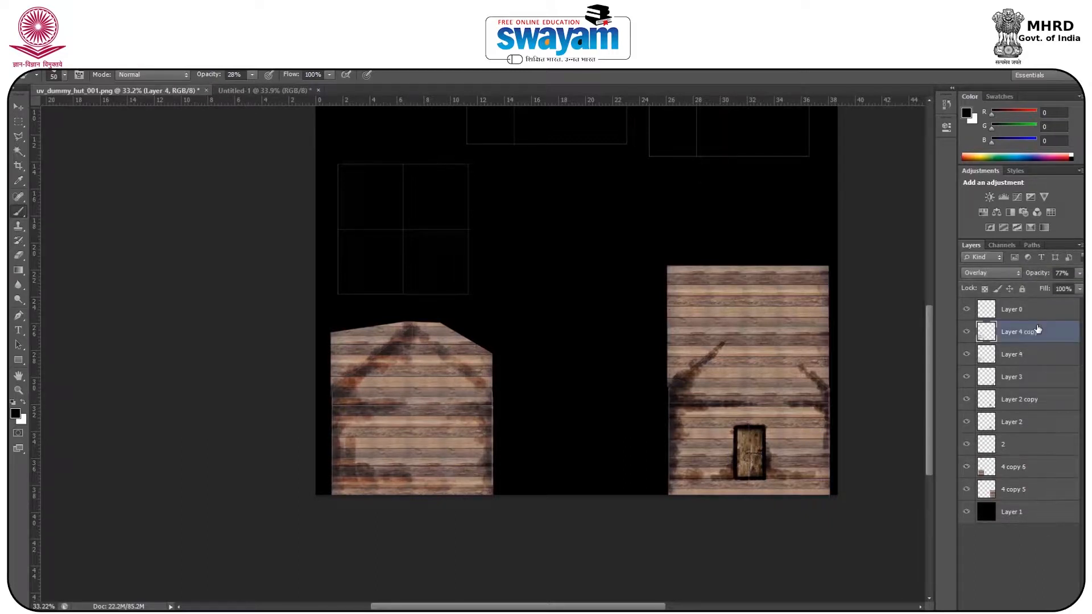
pyautogui.hotkey('ctrl', 'n')
pyautogui.click(662, 222)
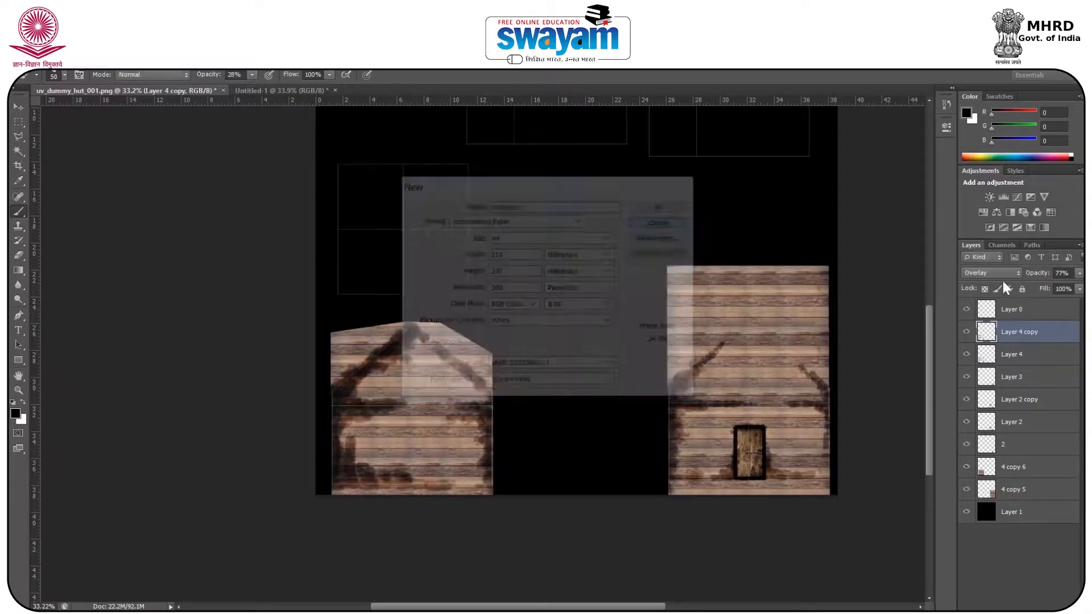
pyautogui.click(994, 273)
pyautogui.click(994, 286)
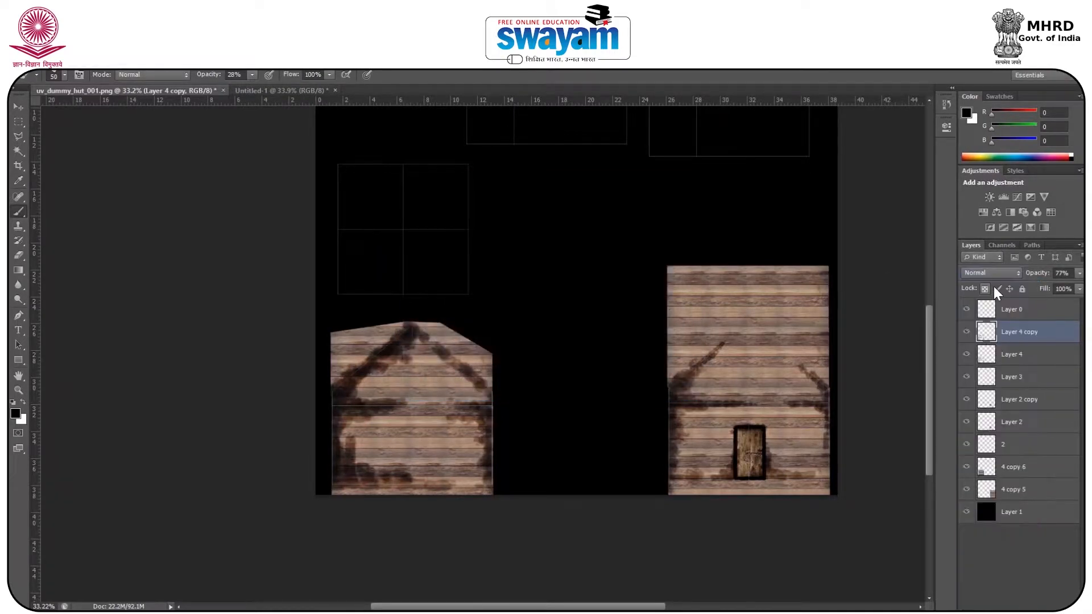
pyautogui.moveTo(1046, 277); pyautogui.dragTo(1017, 277)
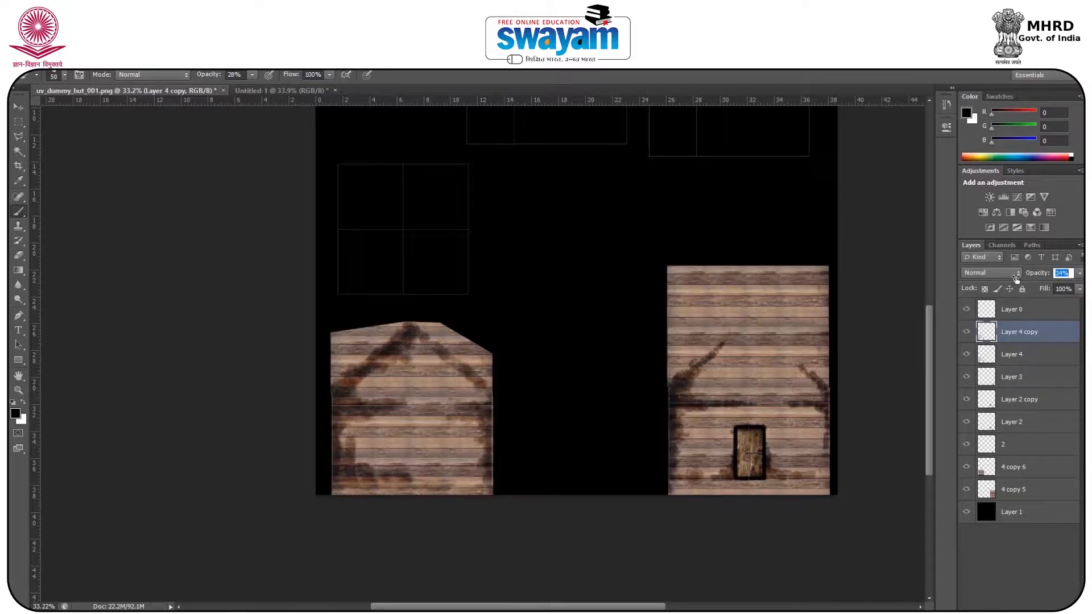
pyautogui.click(994, 554)
# Place wood texture 2 from the wooden texture folder, scaled to about 29%, on the front wall beside the door
pyautogui.scroll(5, 701, 428)
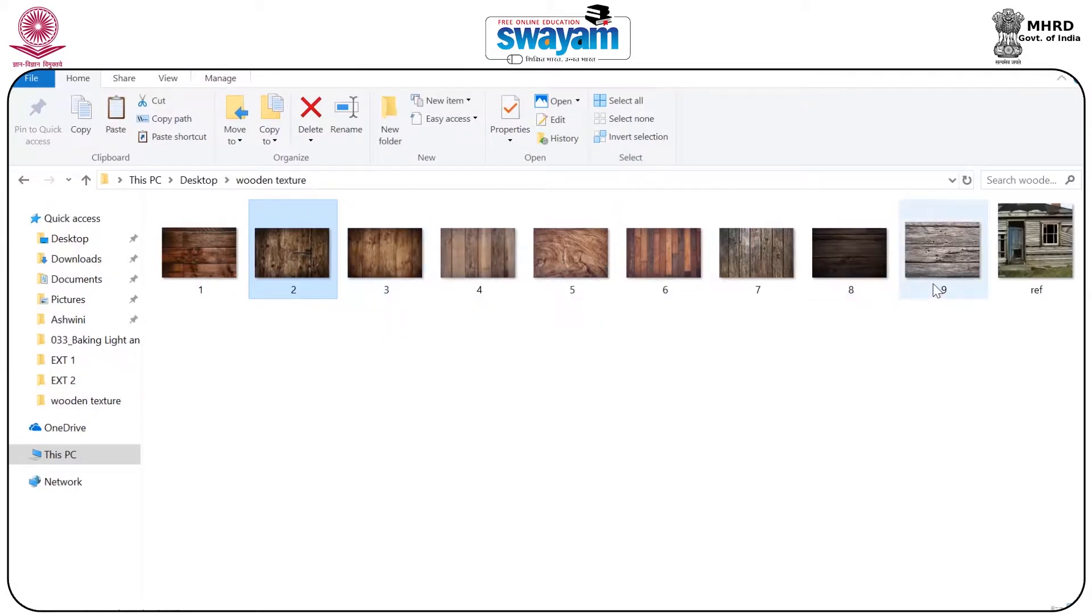
pyautogui.moveTo(291, 255); pyautogui.dragTo(614, 383)
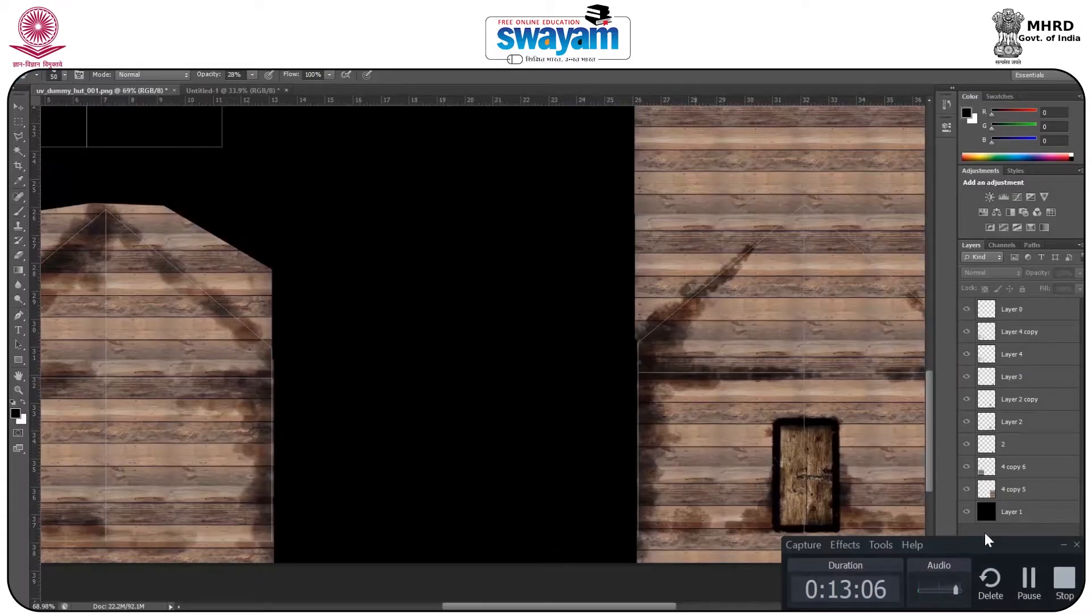
pyautogui.click(1062, 545)
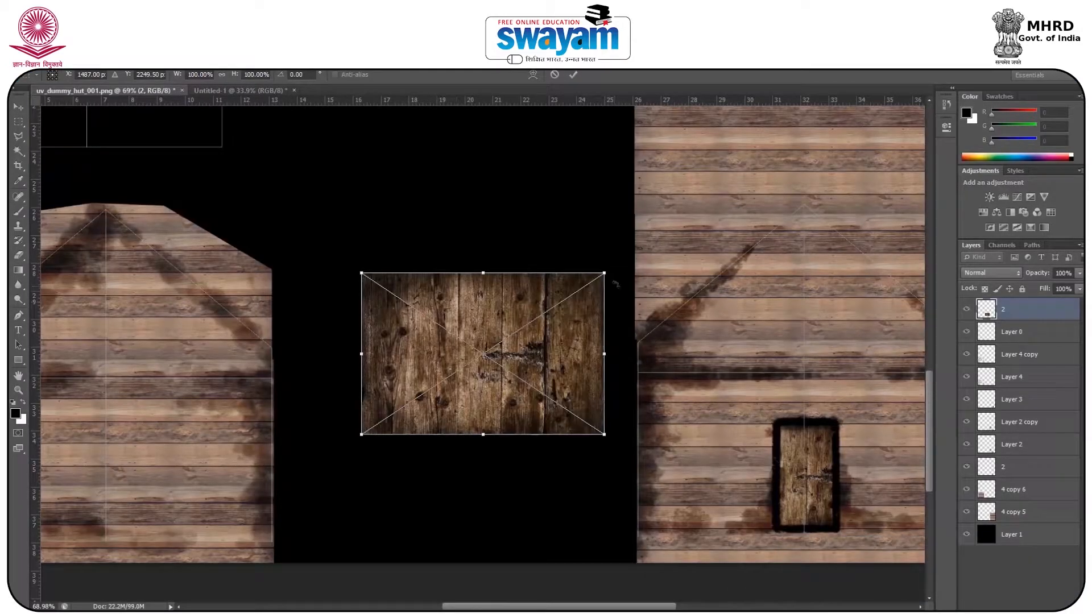
pyautogui.moveTo(603, 274); pyautogui.dragTo(772, 394)
pyautogui.moveTo(783, 495)
pyautogui.mouseDown()
pyautogui.moveTo(719, 456)
pyautogui.moveTo(751, 447)
pyautogui.moveTo(719, 439)
pyautogui.moveTo(730, 468)
pyautogui.mouseUp()
pyautogui.scroll(3, 759, 484)
pyautogui.press('Return')
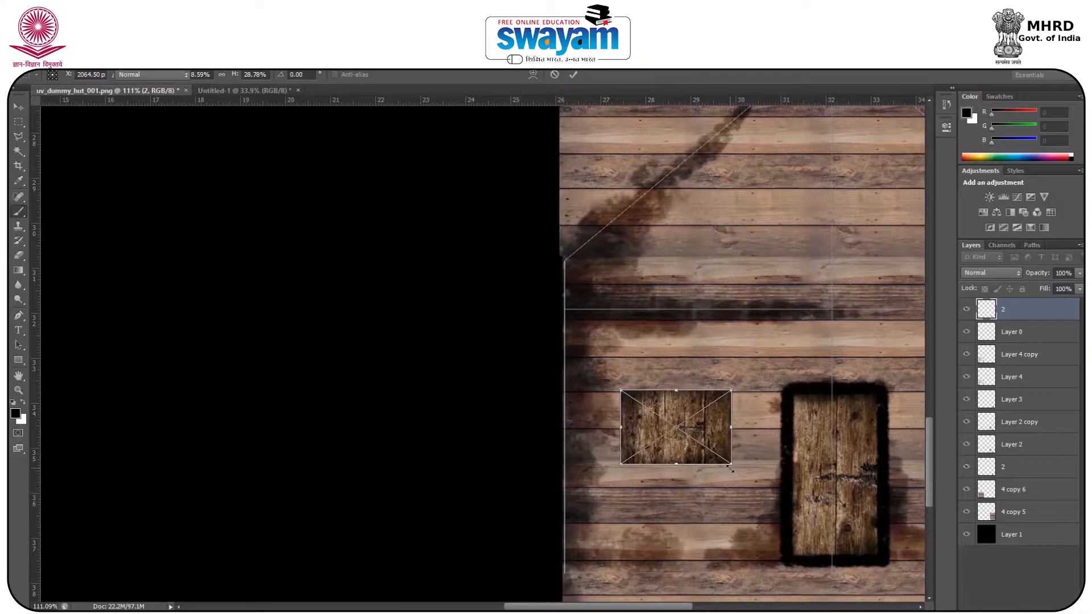
# Add a new layer above the placed plank texture and arrange the stack with "Layer 0" on top, above "Layer 5" and "2"
pyautogui.press('b')
pyautogui.scroll(1, 711, 441)
pyautogui.scroll(5, 711, 441)
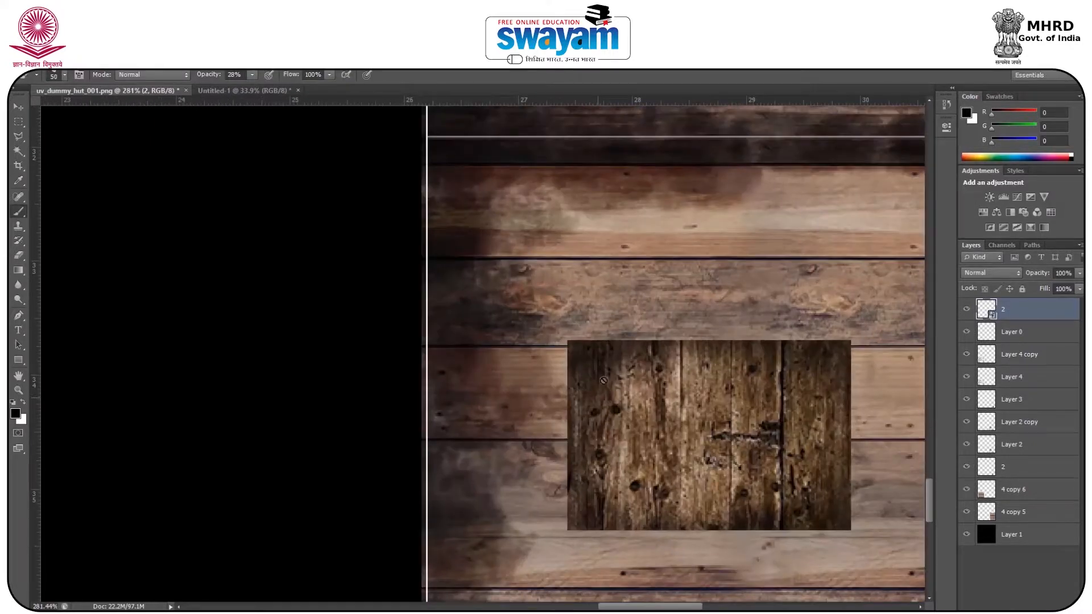
pyautogui.moveTo(514, 330); pyautogui.dragTo(429, 308)
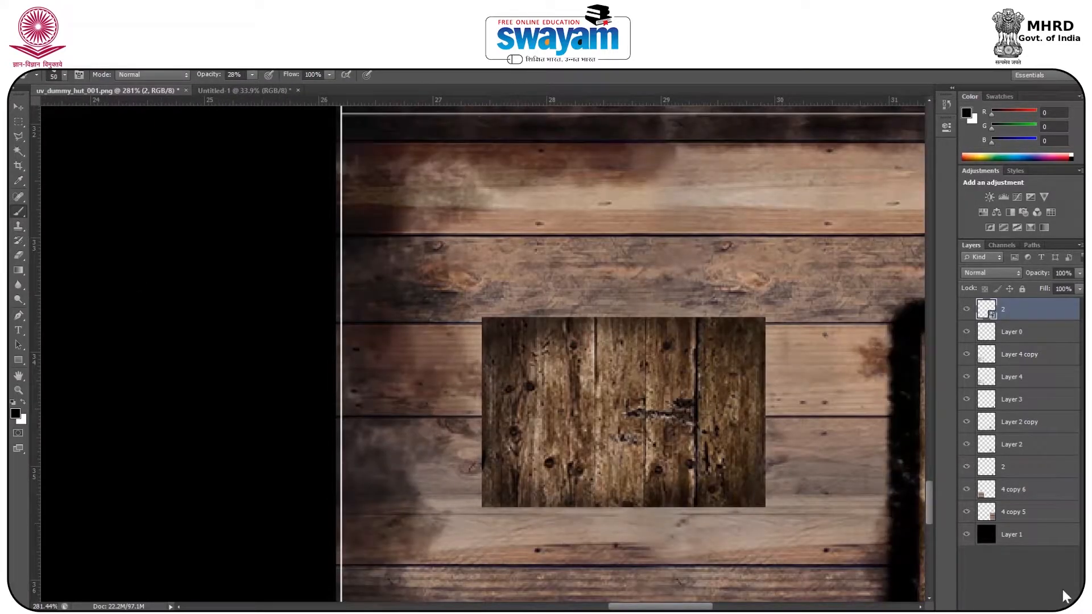
pyautogui.hotkey('ctrl', 'shift', 'alt', 'n')
pyautogui.click(1014, 332)
pyautogui.moveTo(1014, 332); pyautogui.dragTo(1007, 358)
pyautogui.click(1022, 311)
pyautogui.moveTo(1022, 311); pyautogui.dragTo(1027, 357)
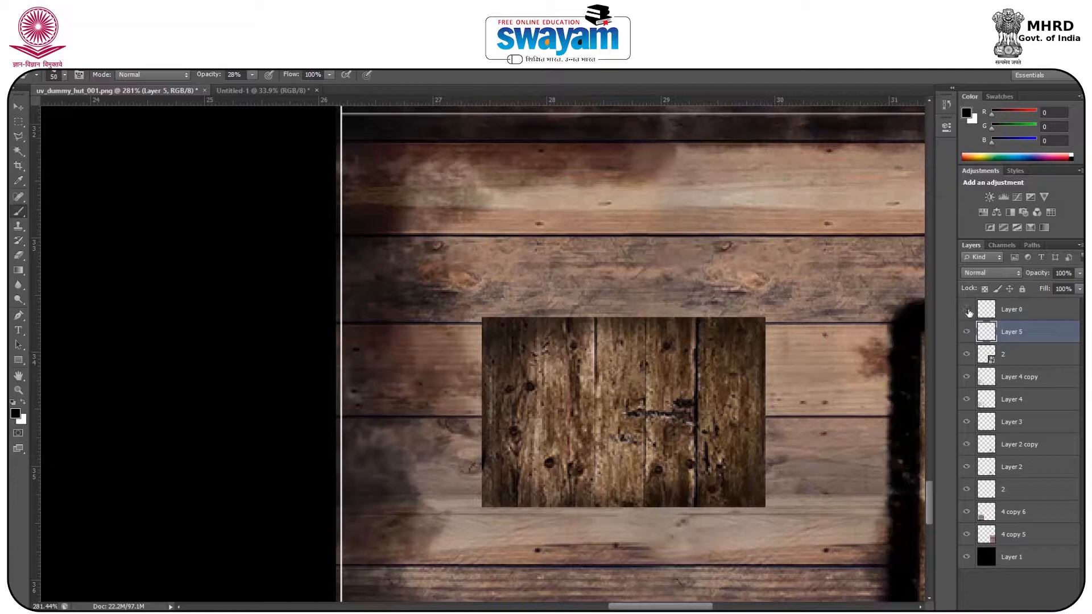
# Toggle the visibility of "Layer 0" and the newly placed layer "2" to check them against the front wall
pyautogui.scroll(-2, 492, 231)
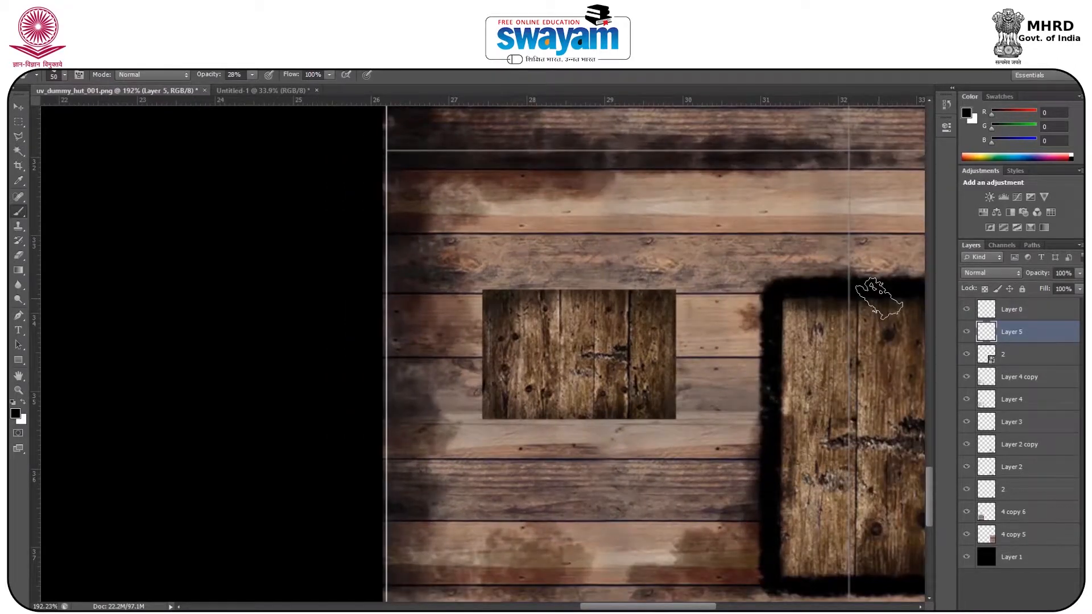
pyautogui.moveTo(606, 609)
pyautogui.click(657, 535)
pyautogui.scroll(-4, 653, 274)
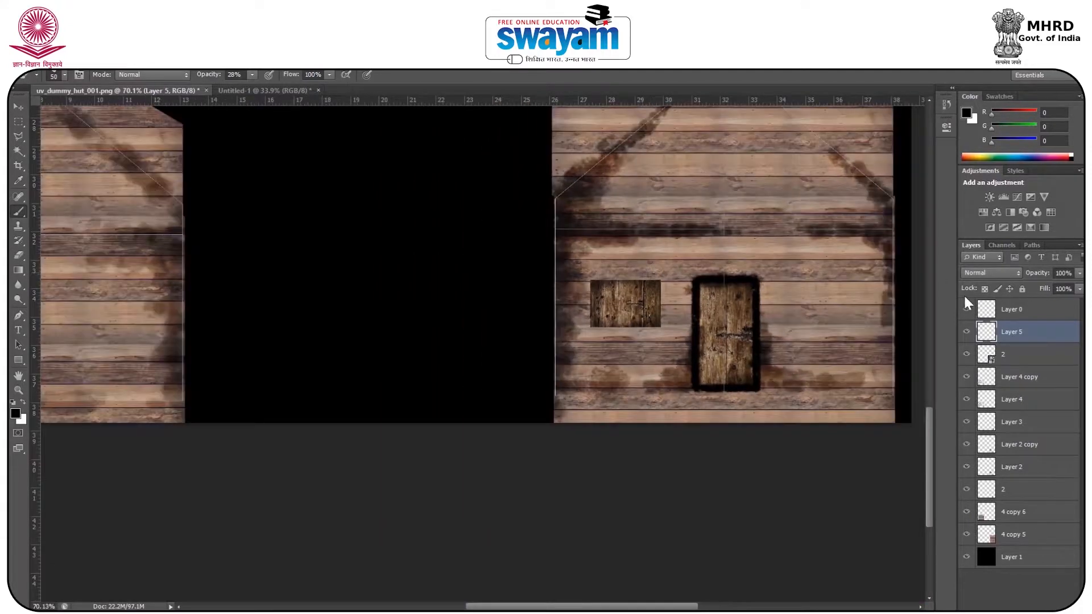
pyautogui.click(965, 308)
pyautogui.scroll(-2, 911, 268)
pyautogui.click(967, 309)
pyautogui.scroll(5, 475, 251)
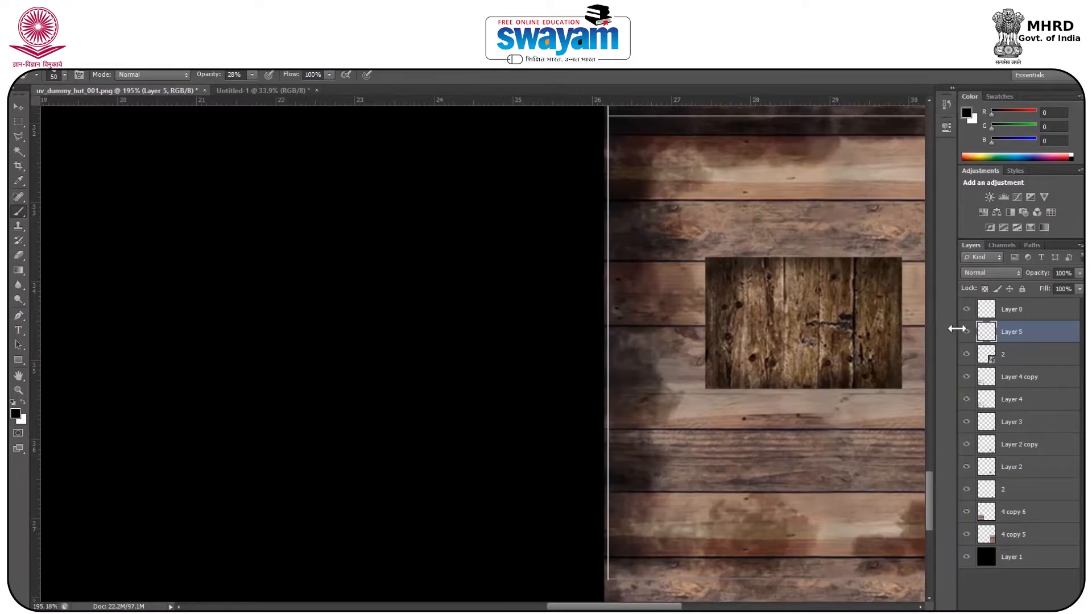
pyautogui.click(966, 354)
pyautogui.click(966, 354)
# Rasterize the newly placed plank texture layer "2"
pyautogui.click(1025, 363)
pyautogui.hscroll(5, 563, 287)
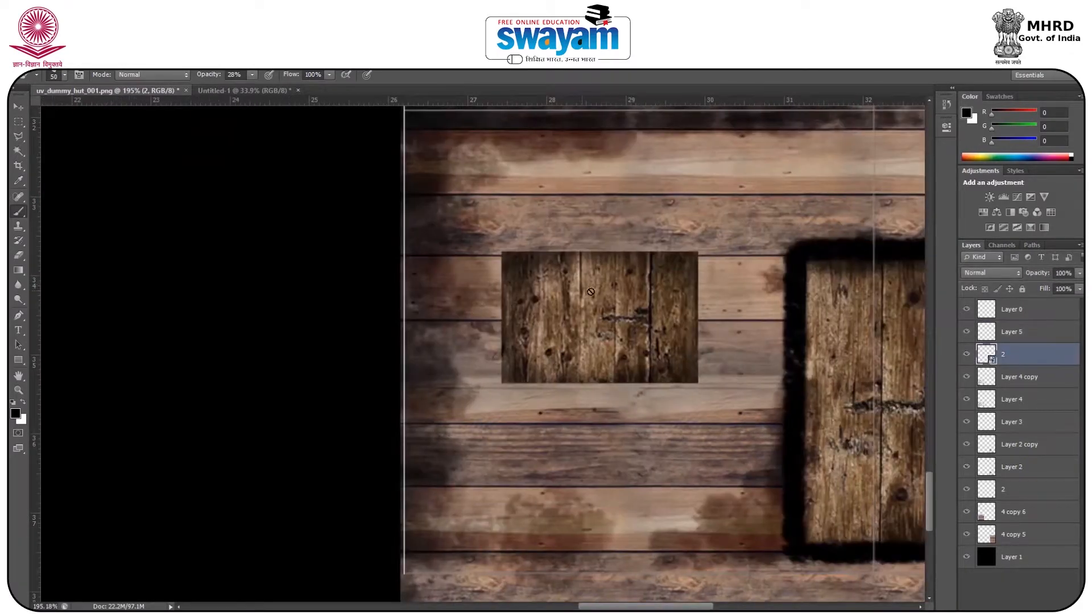
pyautogui.rightClick(1036, 359)
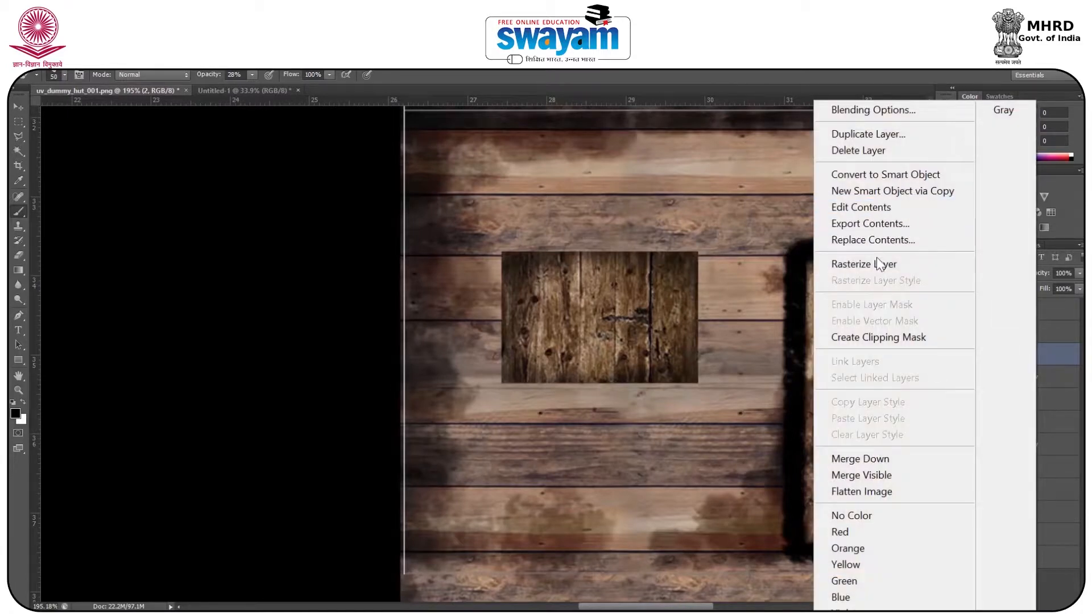
pyautogui.click(876, 257)
# Fill a rectangular area inside the small plank texture with black, leaving a thin wooden window frame around it
pyautogui.click(18, 121)
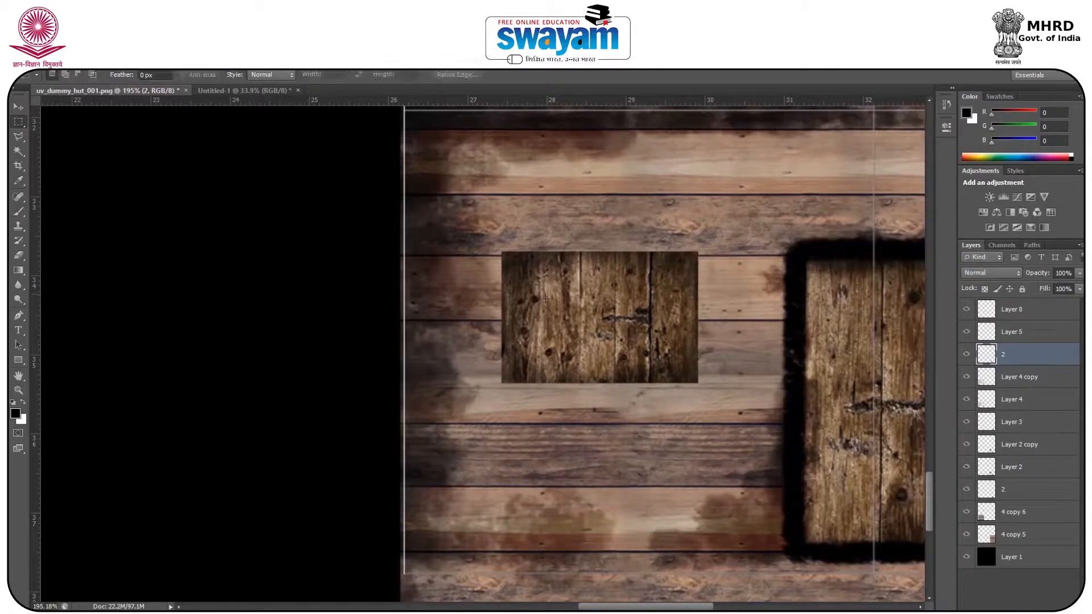
pyautogui.moveTo(520, 264); pyautogui.dragTo(680, 369)
pyautogui.hotkey('alt', 'BackSpace')
pyautogui.hotkey('ctrl', 'd')
pyautogui.press('shift')
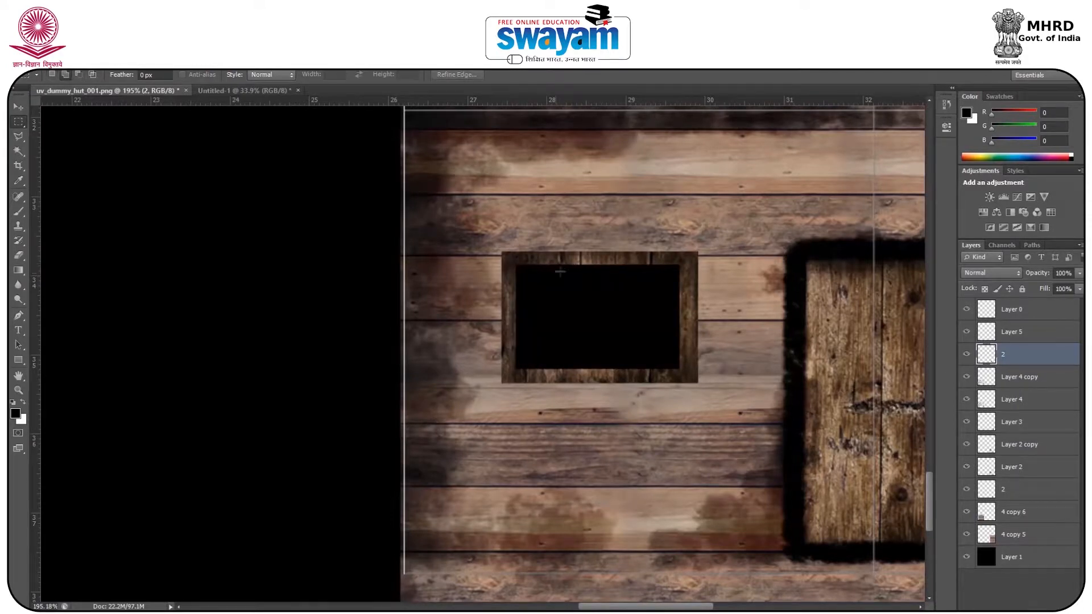
# Place the vertical plank texture "4" in the document and scale it down to about 5.8% beside the front wall
pyautogui.hotkey('alt', 'Tab')
pyautogui.moveTo(478, 253); pyautogui.dragTo(600, 365)
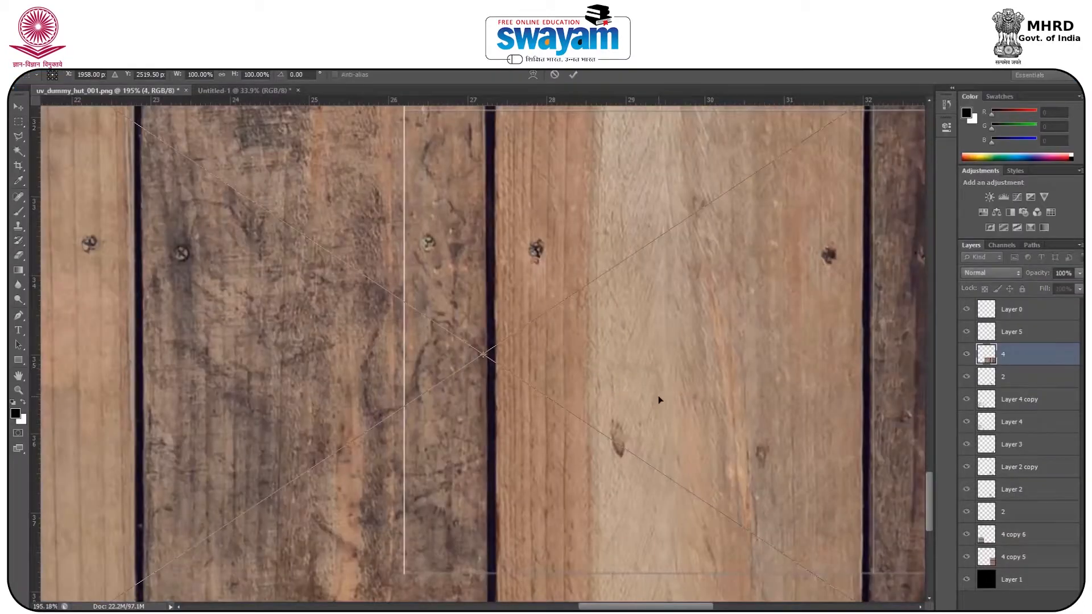
pyautogui.scroll(-8, 658, 395)
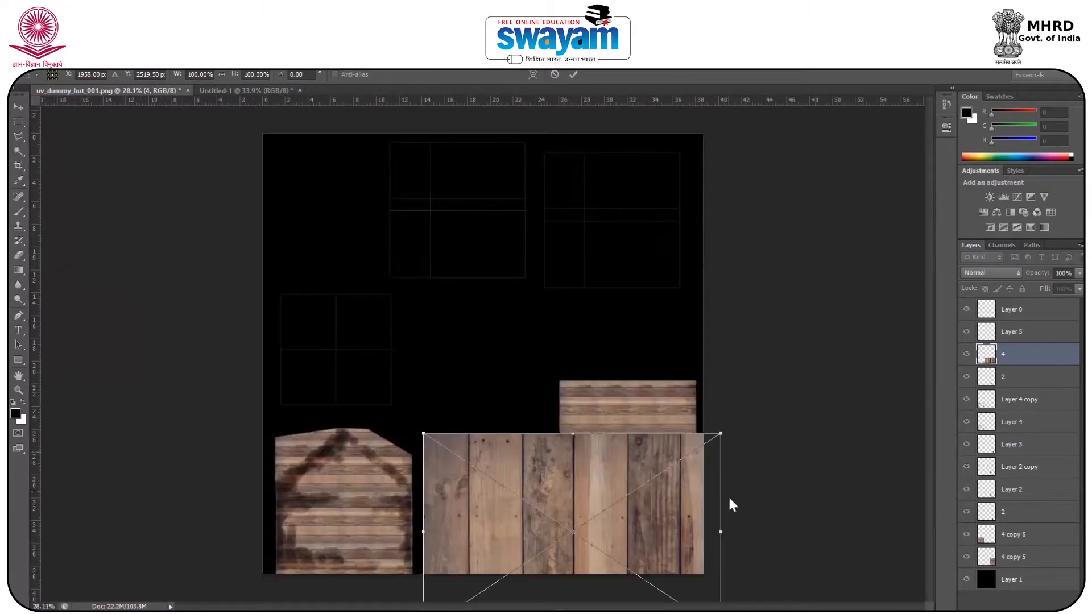
pyautogui.moveTo(705, 449); pyautogui.dragTo(495, 558)
pyautogui.moveTo(471, 593); pyautogui.dragTo(547, 528)
# Move the small plank texture into the black window opening, narrow it to a roughly square patch and commit the placement
pyautogui.scroll(6, 557, 533)
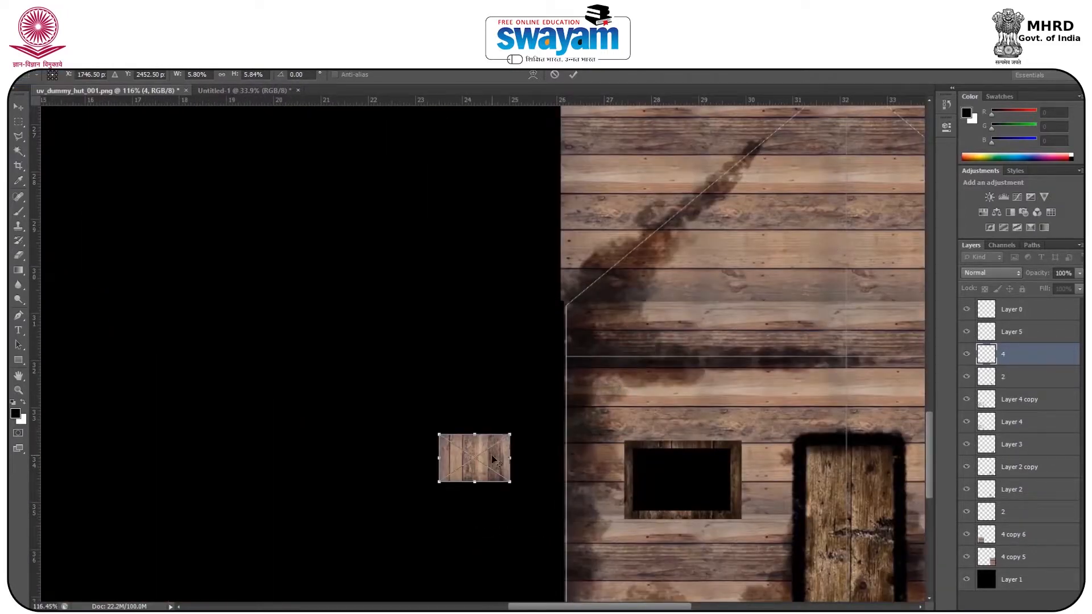
pyautogui.scroll(2, 494, 460)
pyautogui.moveTo(480, 460); pyautogui.dragTo(765, 494)
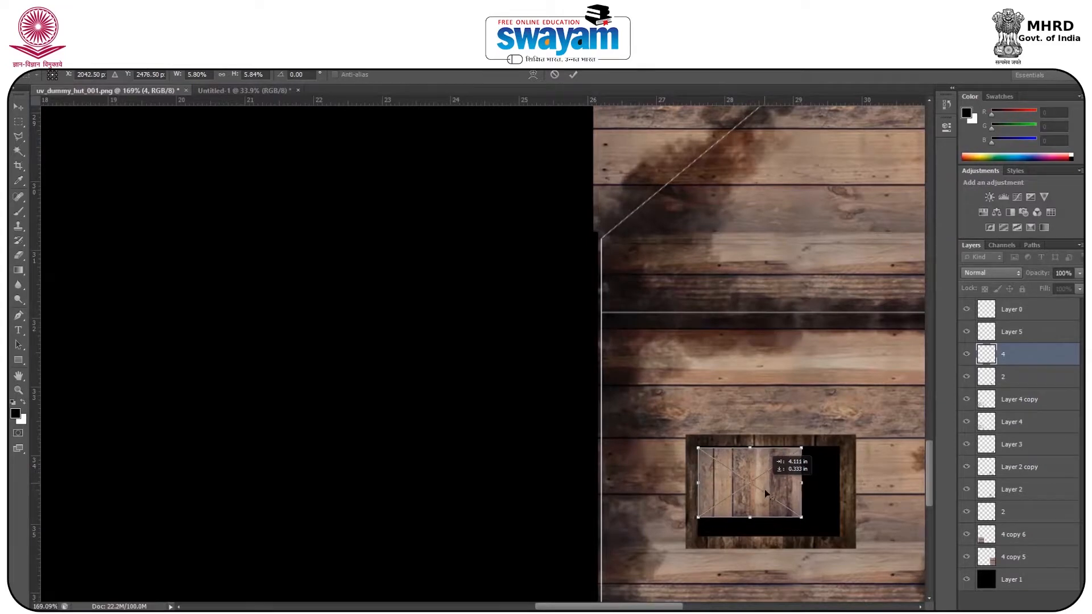
pyautogui.scroll(4, 774, 491)
pyautogui.moveTo(834, 473); pyautogui.dragTo(761, 473)
pyautogui.press('Return')
# Rasterize the placed vertical plank layer "4"
pyautogui.rightClick(1021, 342)
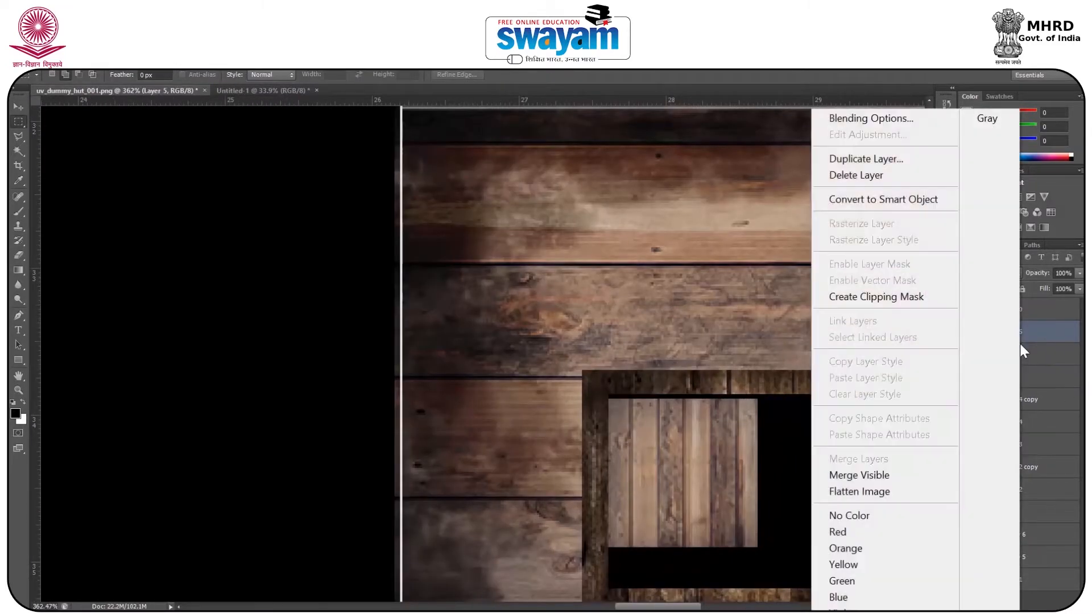
pyautogui.click(1060, 356)
pyautogui.rightClick(1053, 357)
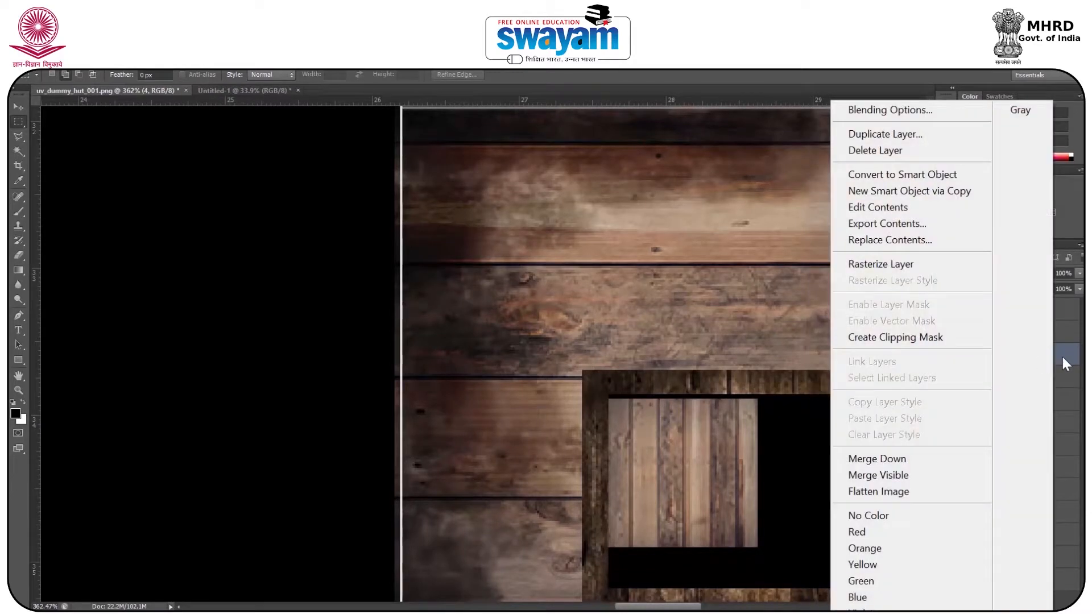
pyautogui.click(1062, 357)
pyautogui.rightClick(1062, 357)
pyautogui.click(904, 264)
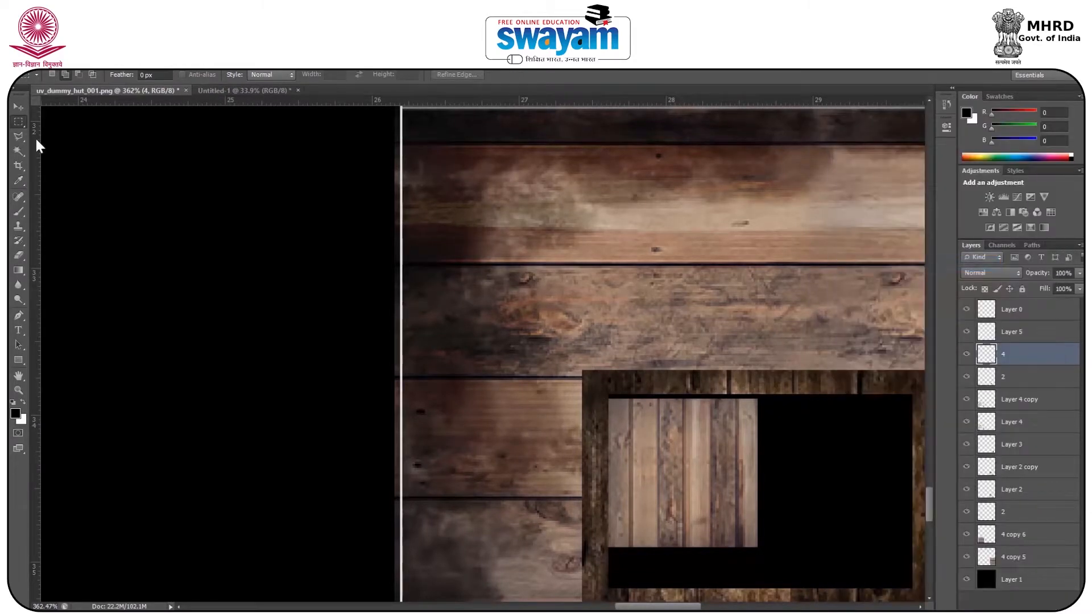
# Keep only one narrow dark vertical plank of layer "4" and erase the rest of the texture around it
pyautogui.moveTo(632, 389); pyautogui.dragTo(656, 565)
pyautogui.click(711, 434)
pyautogui.moveTo(708, 386); pyautogui.dragTo(739, 570)
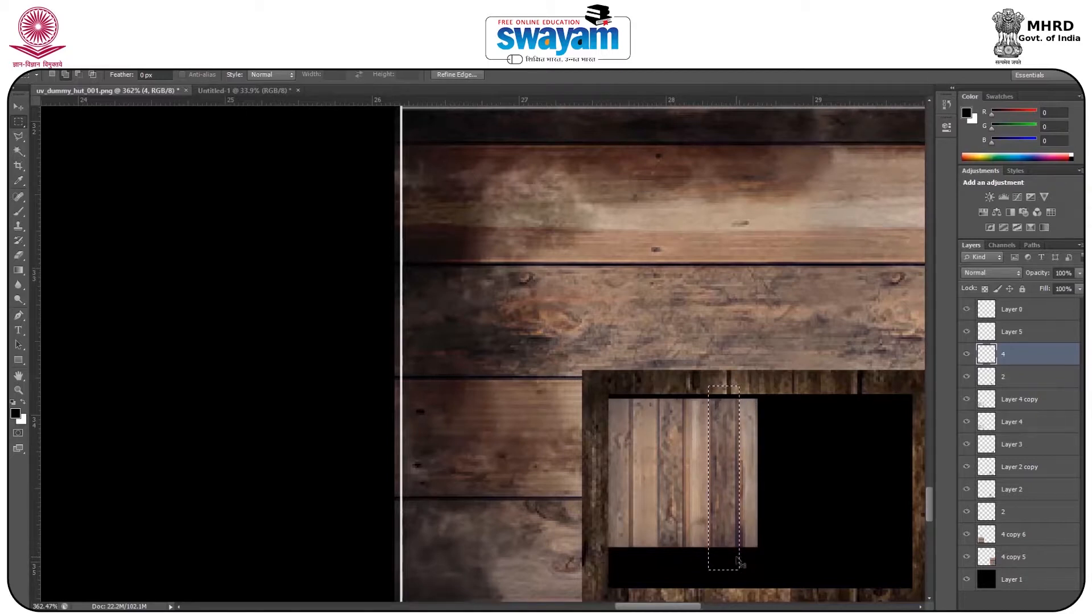
pyautogui.hotkey('ctrl', 'shift', 'i')
pyautogui.press('Delete')
pyautogui.hotkey('ctrl', 'd')
# Move the plank strip towards the window opening's left side and stretch it to about 130% height to span the opening
pyautogui.moveTo(779, 361); pyautogui.dragTo(733, 306)
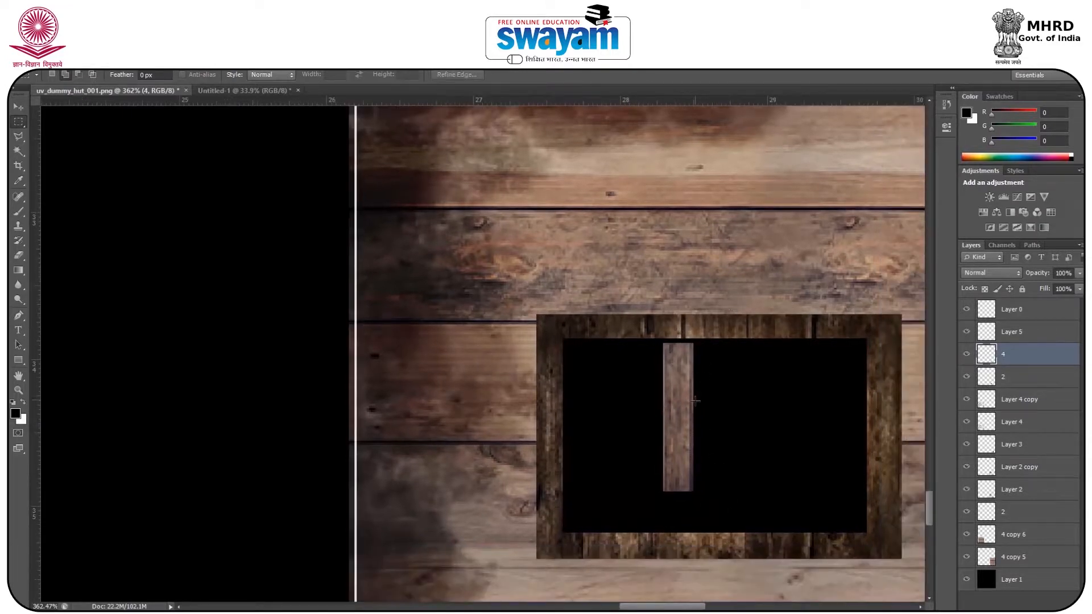
pyautogui.press('v')
pyautogui.moveTo(665, 433); pyautogui.dragTo(629, 415)
pyautogui.hotkey('ctrl', 't')
pyautogui.moveTo(637, 492); pyautogui.dragTo(636, 535)
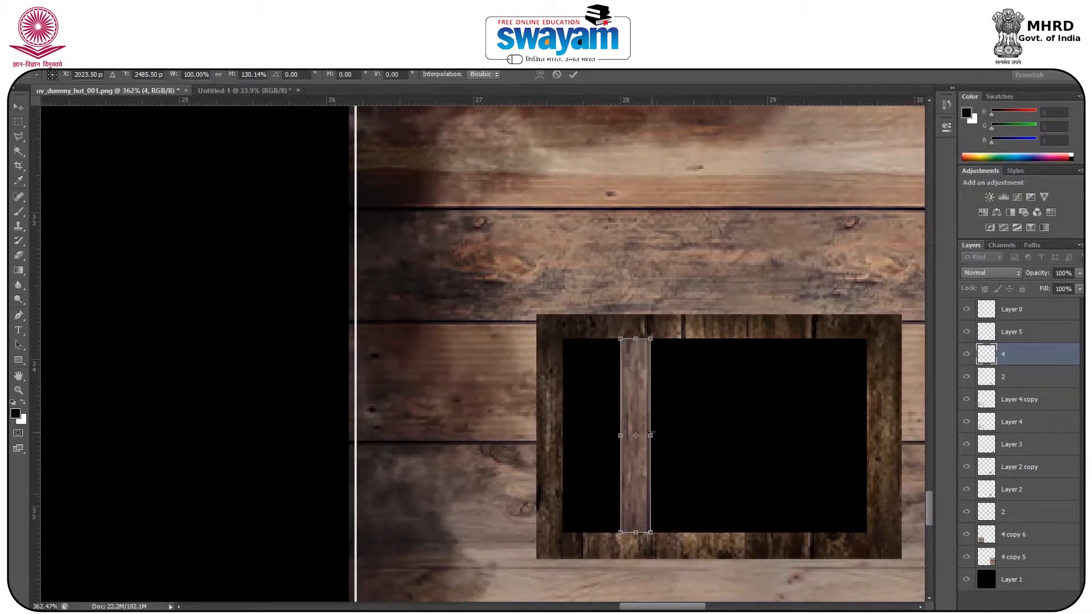
pyautogui.press('Return')
# Duplicate the vertical bar twice across the window opening to form three evenly spaced bars
pyautogui.moveTo(637, 404); pyautogui.dragTo(724, 398)
pyautogui.scroll(-3, 786, 412)
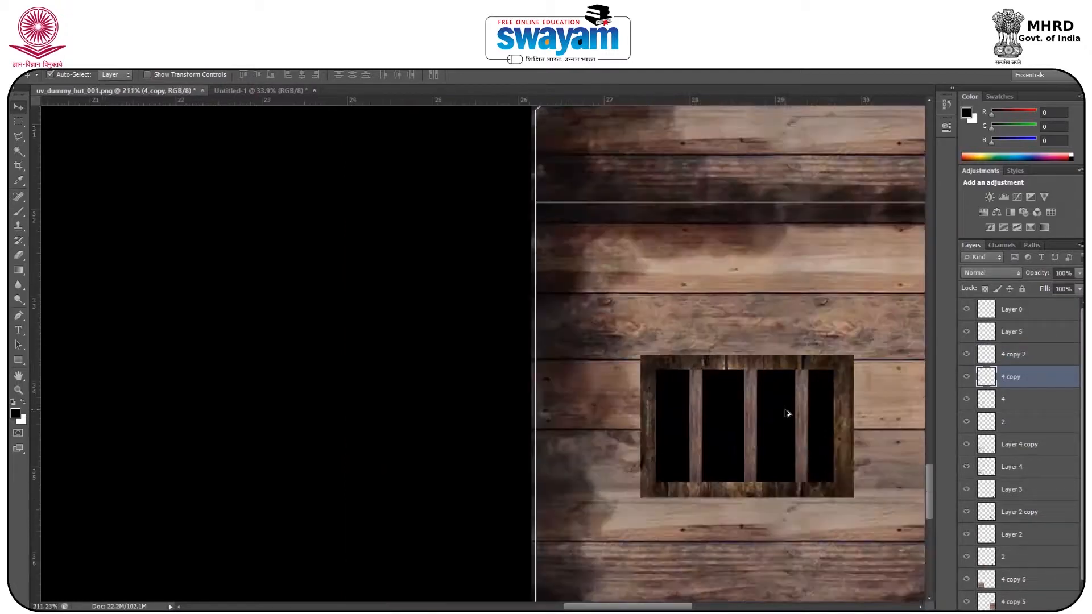
pyautogui.scroll(-6, 786, 414)
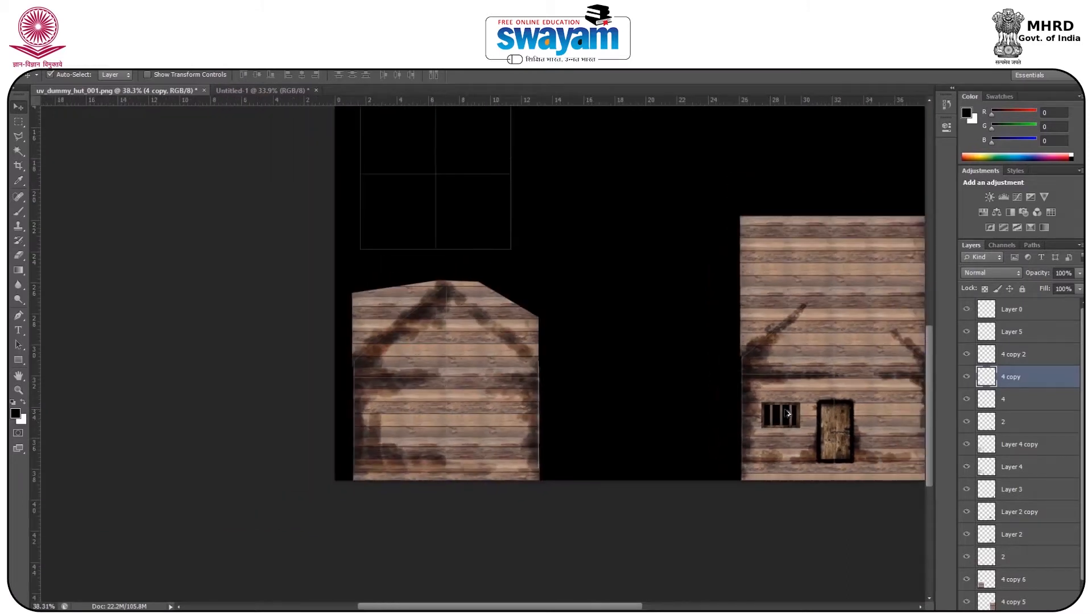
# Toggle the visibility of the lower layers, from "4 copy 5" up to "Layer 2 copy", to identify their contents
pyautogui.scroll(-1, 1004, 484)
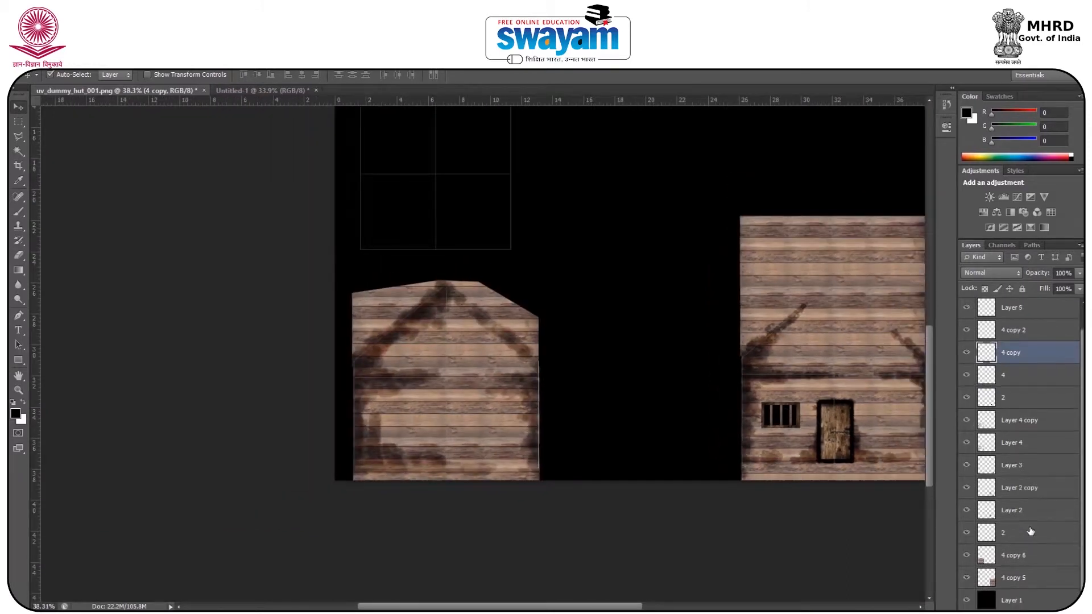
pyautogui.click(1022, 586)
pyautogui.click(967, 579)
pyautogui.click(966, 578)
pyautogui.click(967, 555)
pyautogui.click(966, 556)
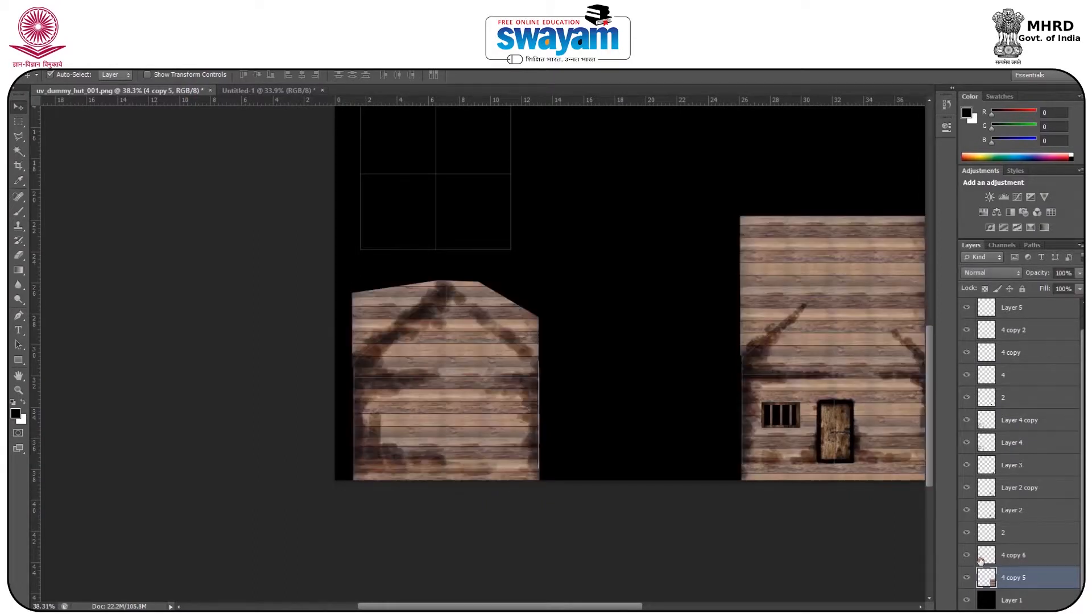
pyautogui.click(990, 533)
pyautogui.click(966, 533)
pyautogui.click(967, 534)
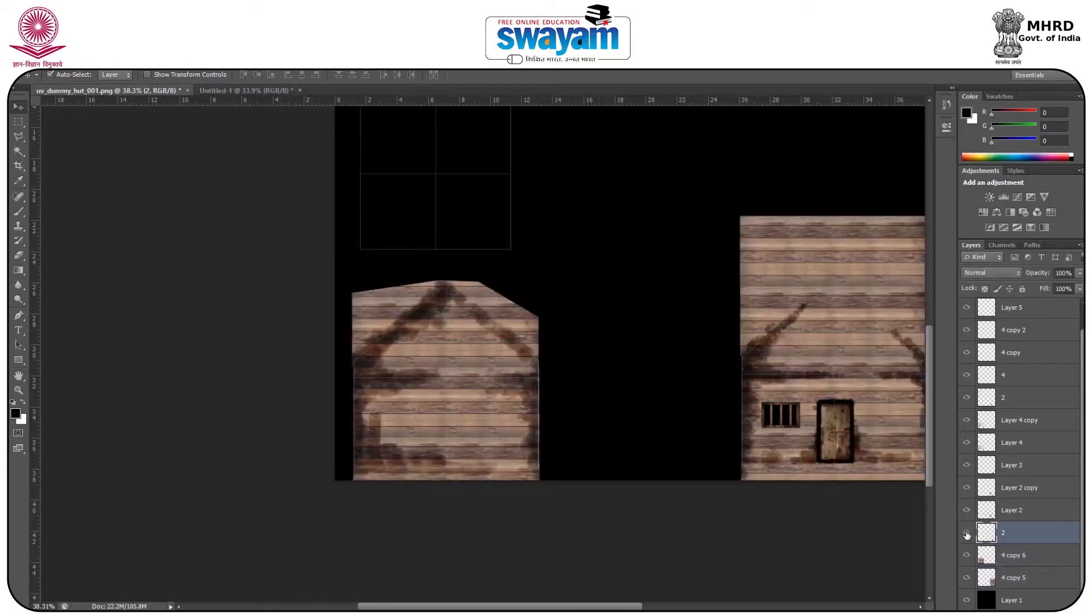
pyautogui.click(966, 511)
pyautogui.click(967, 488)
pyautogui.click(967, 510)
pyautogui.click(967, 488)
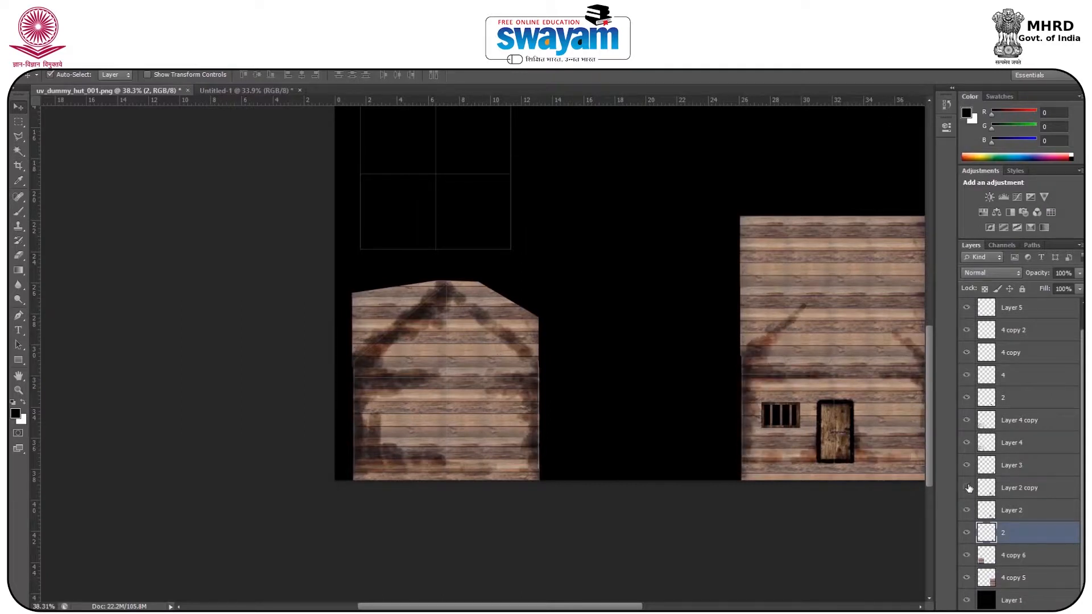
pyautogui.click(966, 488)
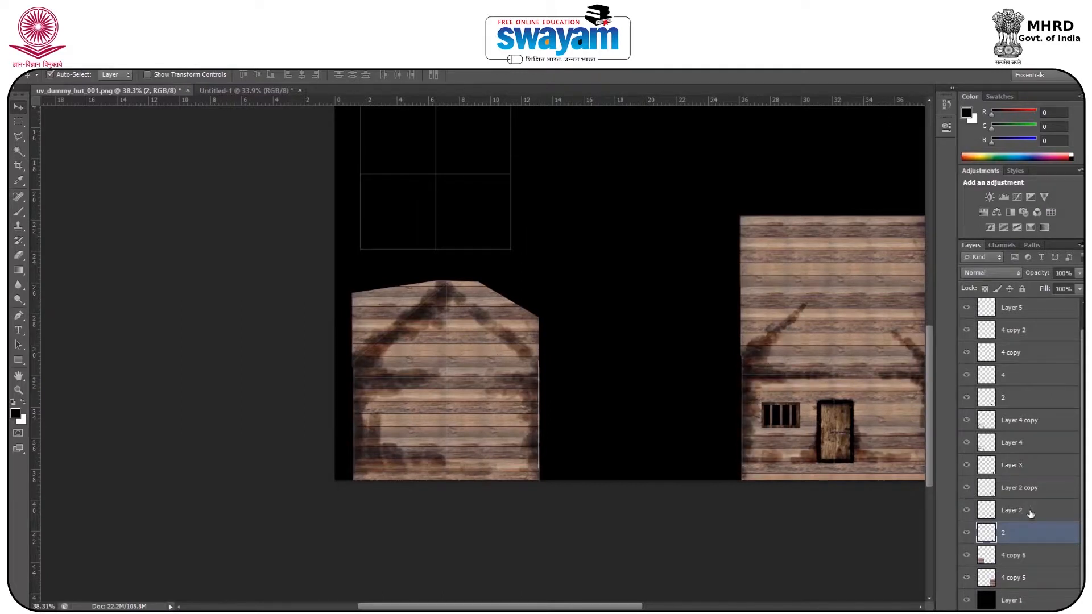
# Merge the stain and door layers from the lower "2" through "Layer 4 copy" into one layer and check it by toggling its visibility
pyautogui.keyDown('shift'); pyautogui.click(1024, 510); pyautogui.keyUp('shift')
pyautogui.keyDown('shift'); pyautogui.click(1019, 488); pyautogui.keyUp('shift')
pyautogui.keyDown('shift'); pyautogui.click(1016, 465); pyautogui.keyUp('shift')
pyautogui.keyDown('shift'); pyautogui.click(1016, 443); pyautogui.keyUp('shift')
pyautogui.keyDown('shift'); pyautogui.click(1022, 421); pyautogui.keyUp('shift')
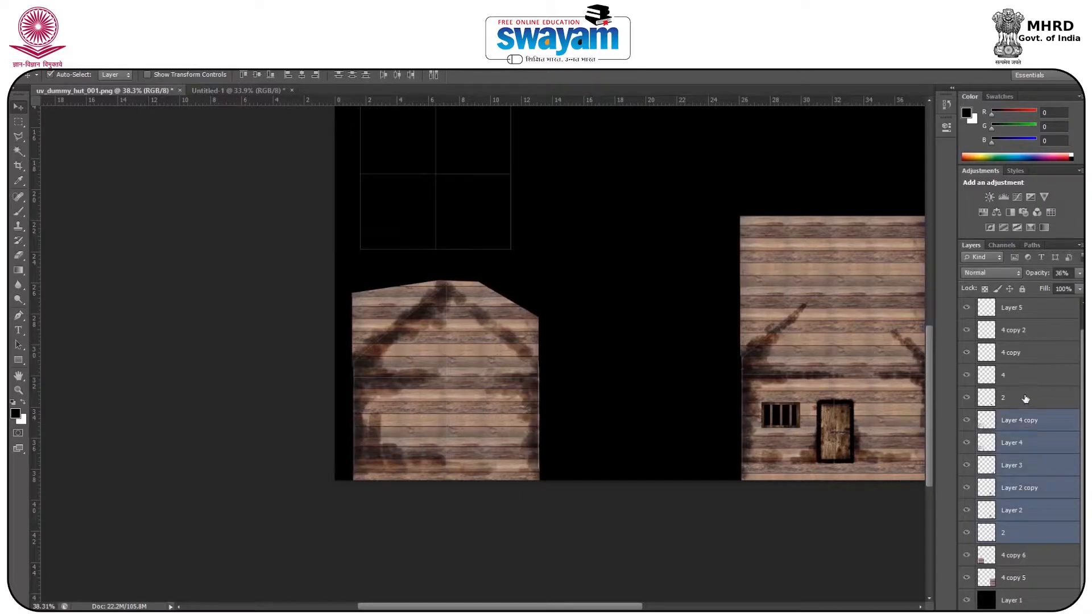
pyautogui.keyDown('shift'); pyautogui.click(1025, 398); pyautogui.keyUp('shift')
pyautogui.keyDown('shift'); pyautogui.click(1026, 376); pyautogui.keyUp('shift')
pyautogui.keyDown('shift'); pyautogui.click(1027, 355); pyautogui.keyUp('shift')
pyautogui.keyDown('shift'); pyautogui.click(1025, 336); pyautogui.keyUp('shift')
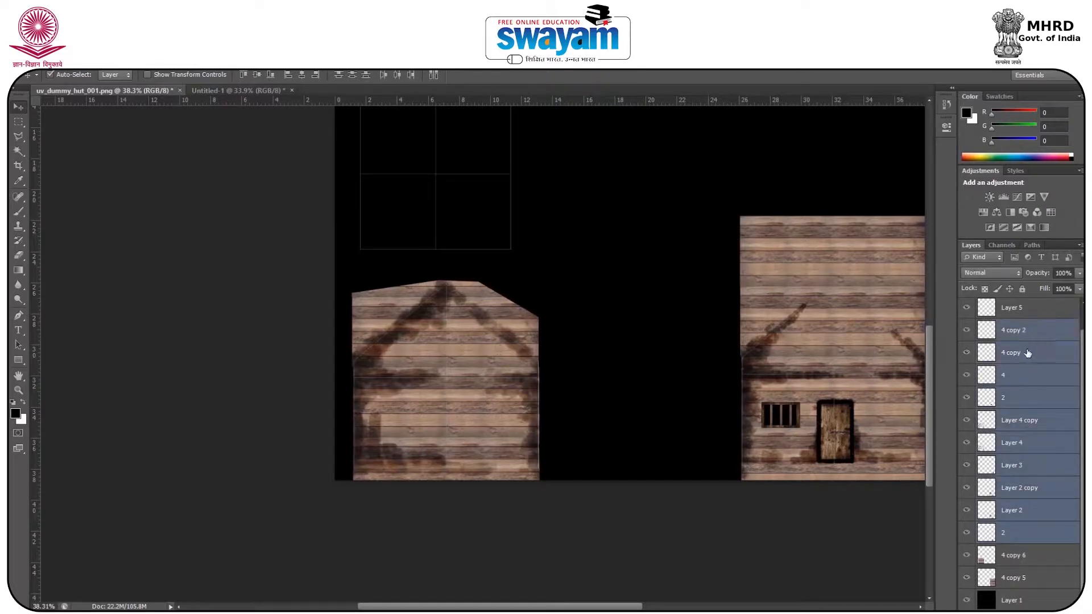
pyautogui.scroll(1, 1030, 350)
pyautogui.keyDown('shift'); pyautogui.click(1012, 377); pyautogui.keyUp('shift')
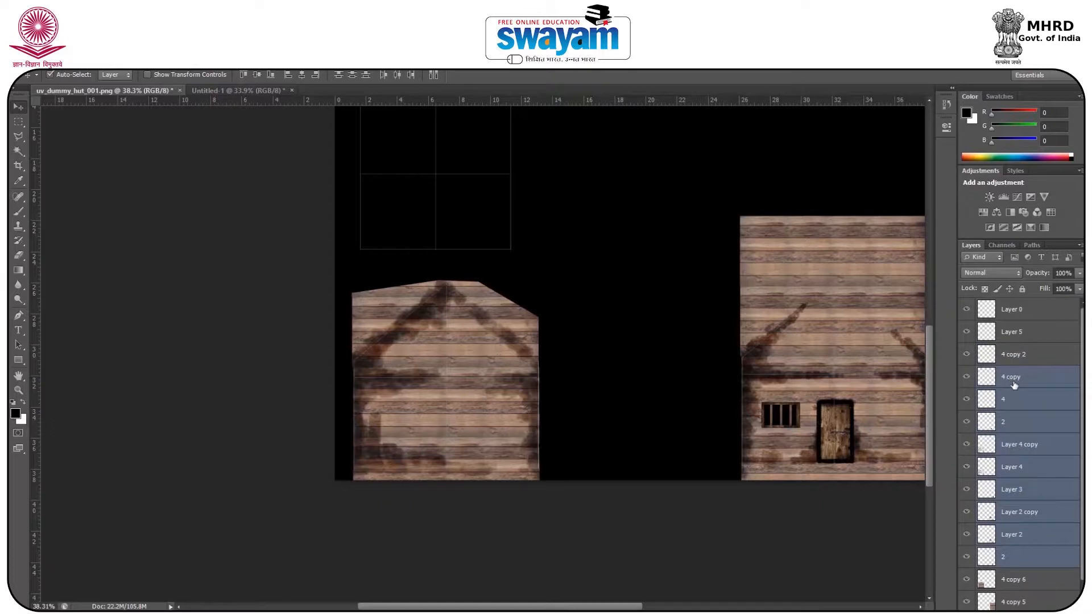
pyautogui.keyDown('shift'); pyautogui.click(1016, 401); pyautogui.keyUp('shift')
pyautogui.keyDown('shift'); pyautogui.click(1017, 421); pyautogui.keyUp('shift')
pyautogui.keyDown('shift'); pyautogui.click(1010, 447); pyautogui.keyUp('shift')
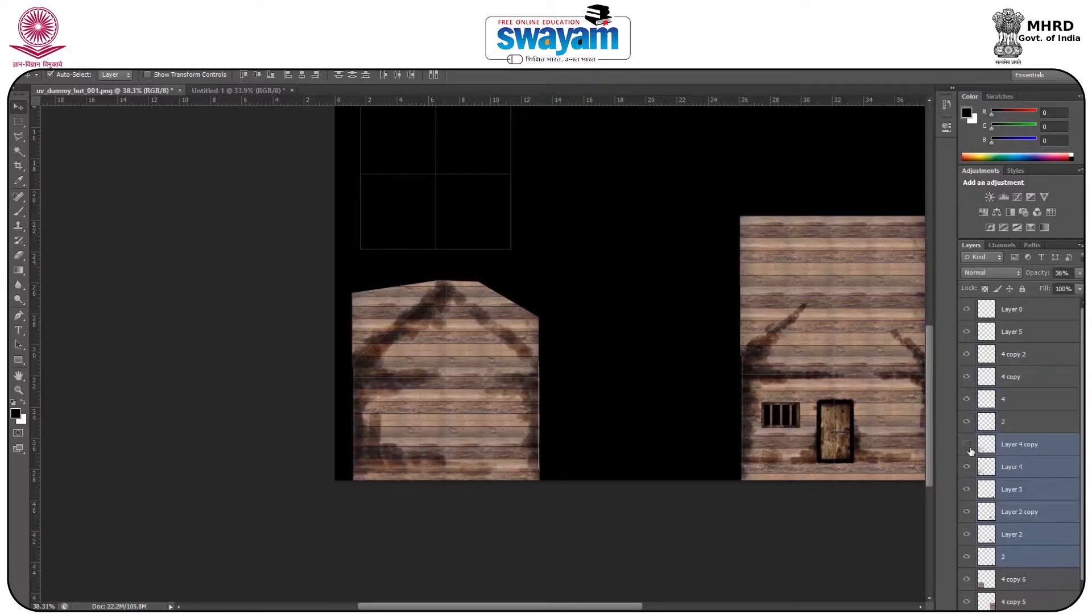
pyautogui.rightClick(1018, 455)
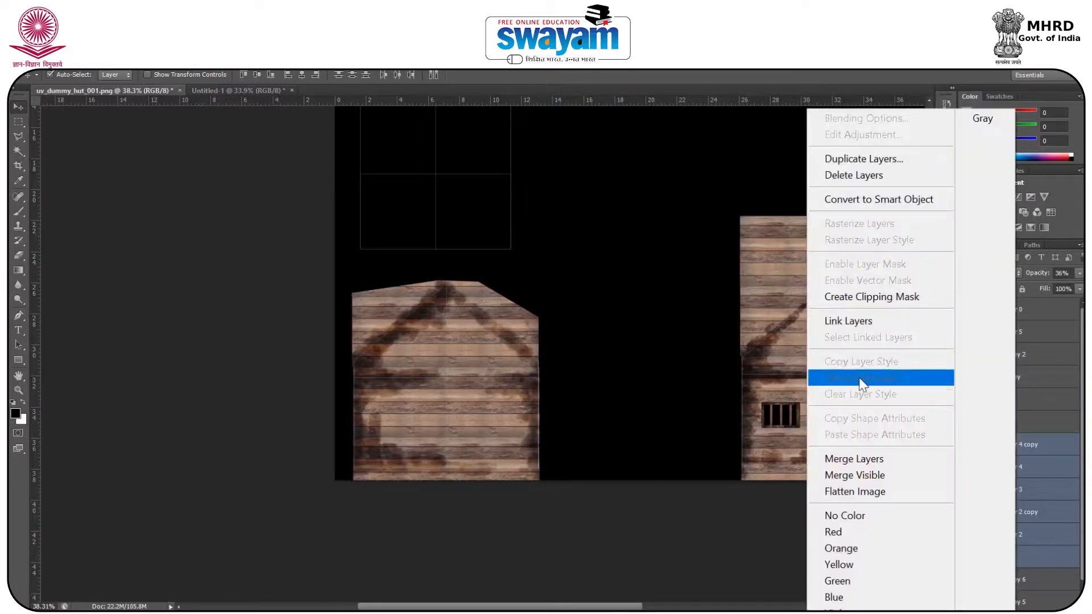
pyautogui.click(872, 455)
pyautogui.click(967, 446)
pyautogui.click(967, 445)
# Identify the three window bar layers by toggling their visibility and merge them with the window frame layer "2"
pyautogui.scroll(5, 791, 420)
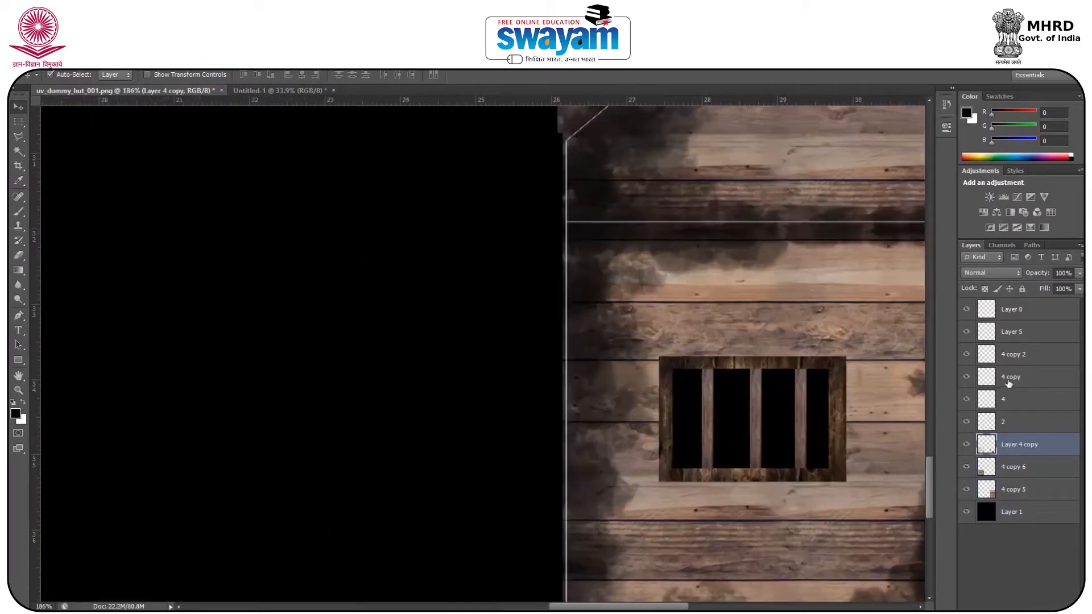
pyautogui.rightClick(705, 365)
pyautogui.click(730, 371)
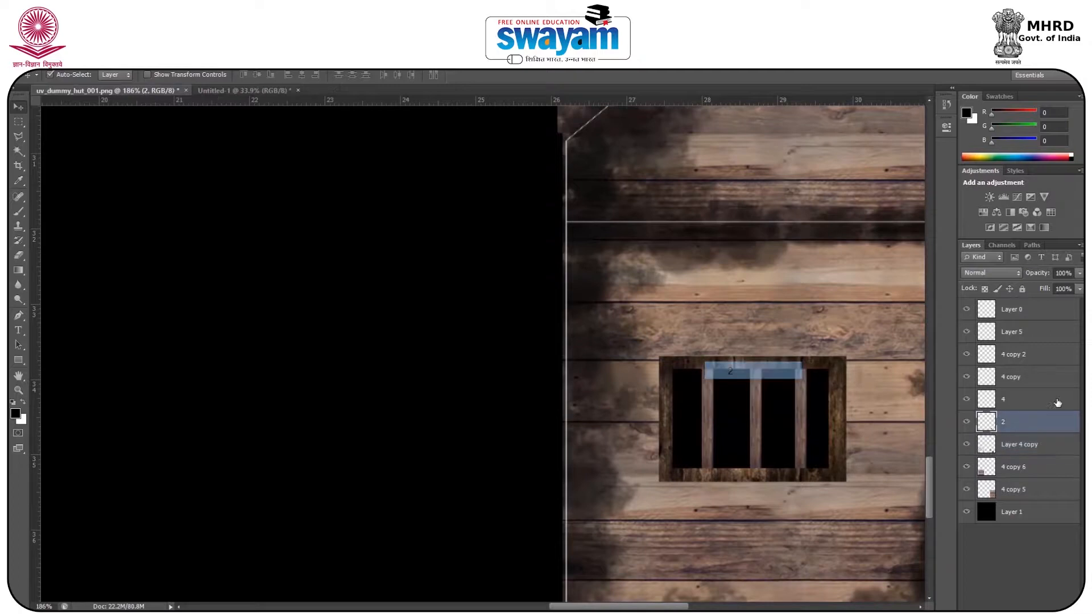
pyautogui.click(966, 400)
pyautogui.click(966, 400)
pyautogui.click(967, 378)
pyautogui.click(967, 378)
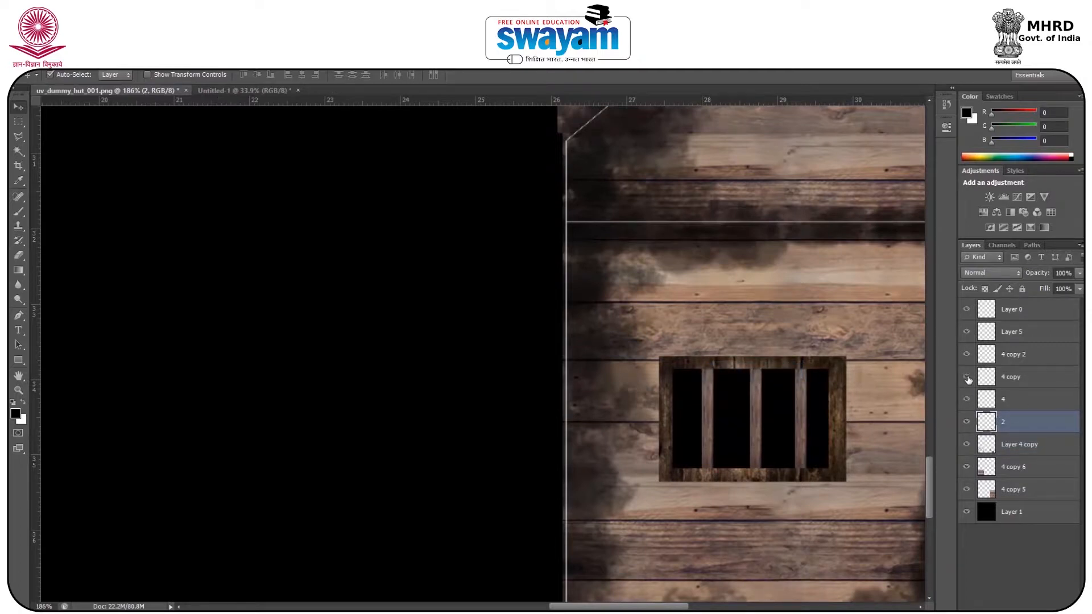
pyautogui.click(967, 354)
pyautogui.click(967, 354)
pyautogui.keyDown('ctrl'); pyautogui.click(1020, 356); pyautogui.keyUp('ctrl')
pyautogui.keyDown('ctrl'); pyautogui.click(1019, 377); pyautogui.keyUp('ctrl')
pyautogui.keyDown('ctrl'); pyautogui.click(1012, 400); pyautogui.keyUp('ctrl')
pyautogui.rightClick(1001, 405)
pyautogui.click(850, 463)
# Delete "Layer 5" and place a duplicate of the barred window on the wall to the right of the door
pyautogui.click(1038, 334)
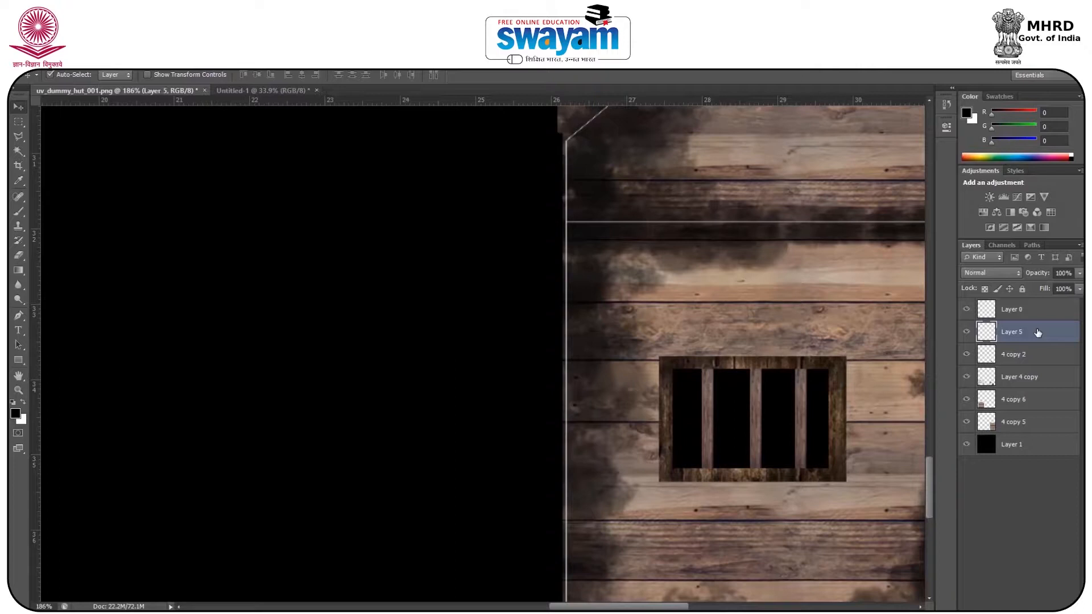
pyautogui.press('Delete')
pyautogui.moveTo(811, 422); pyautogui.dragTo(868, 370)
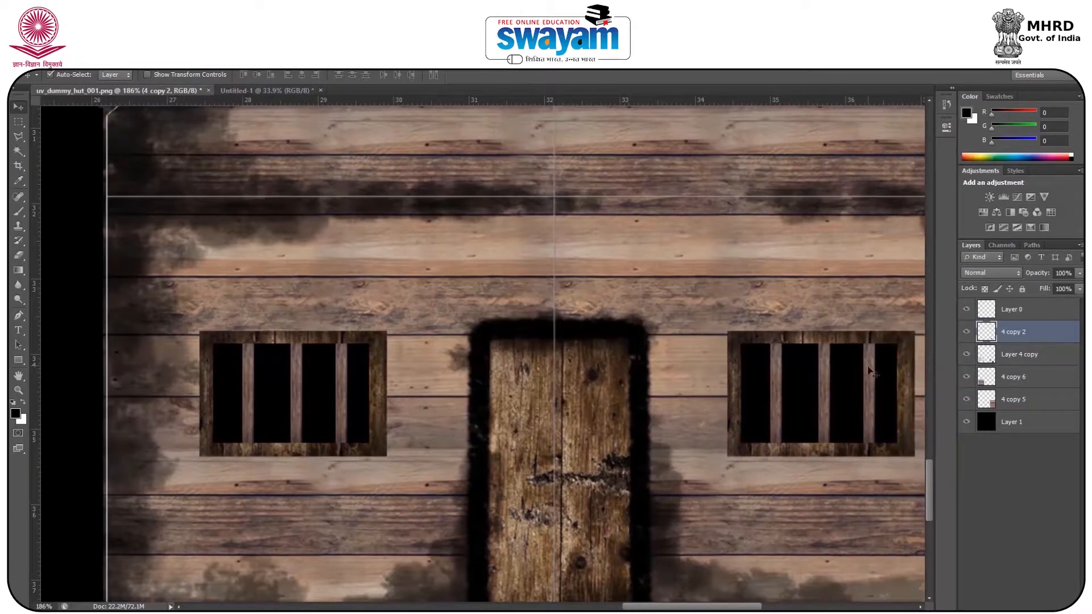
pyautogui.hotkey('ctrl', 'j')
pyautogui.scroll(-5, 735, 393)
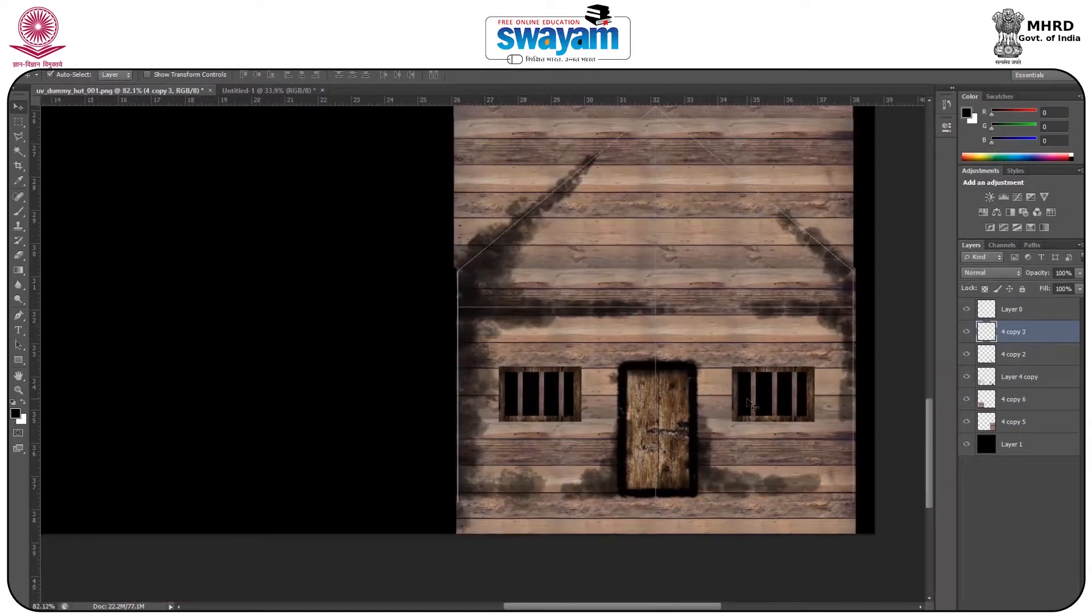
pyautogui.moveTo(773, 395); pyautogui.dragTo(776, 396)
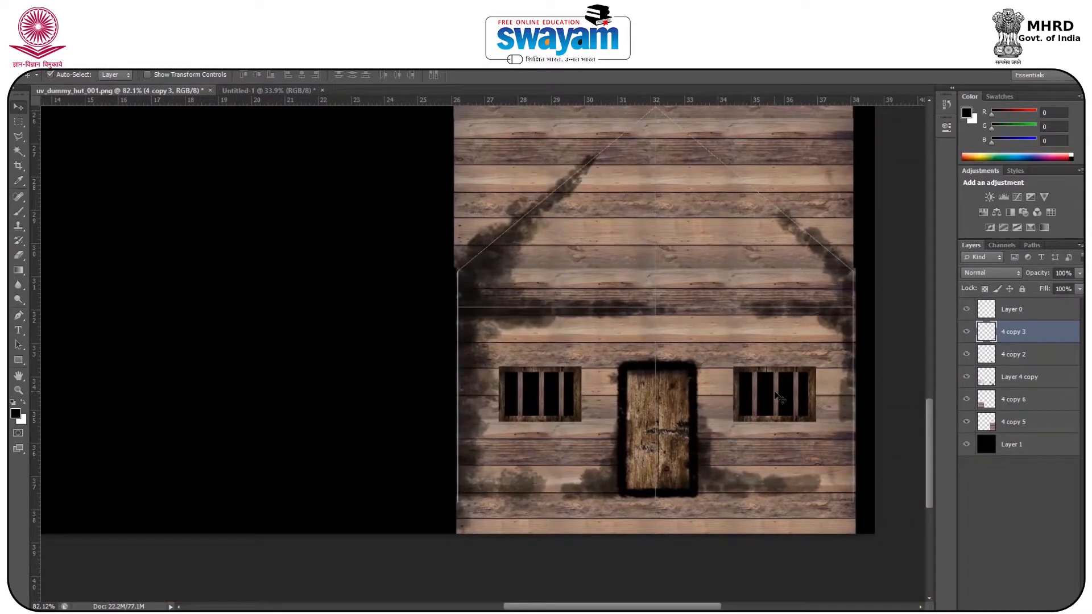
# Review the whole texture and compare its layout with the hut's UV shells in Maya's UV Editor
pyautogui.scroll(-1, 779, 397)
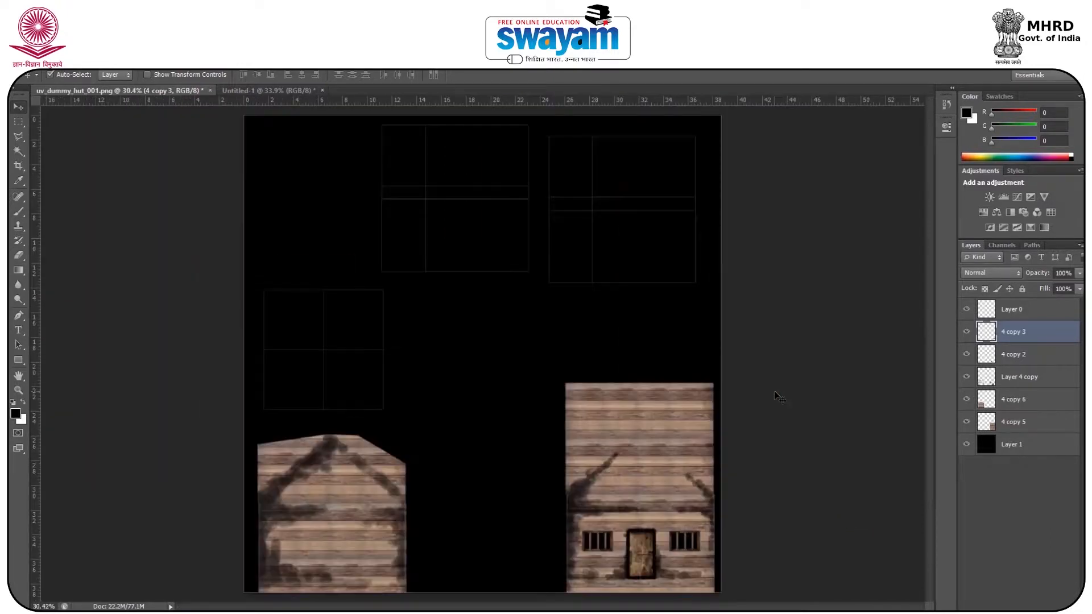
pyautogui.scroll(3, 637, 543)
pyautogui.scroll(2, 640, 547)
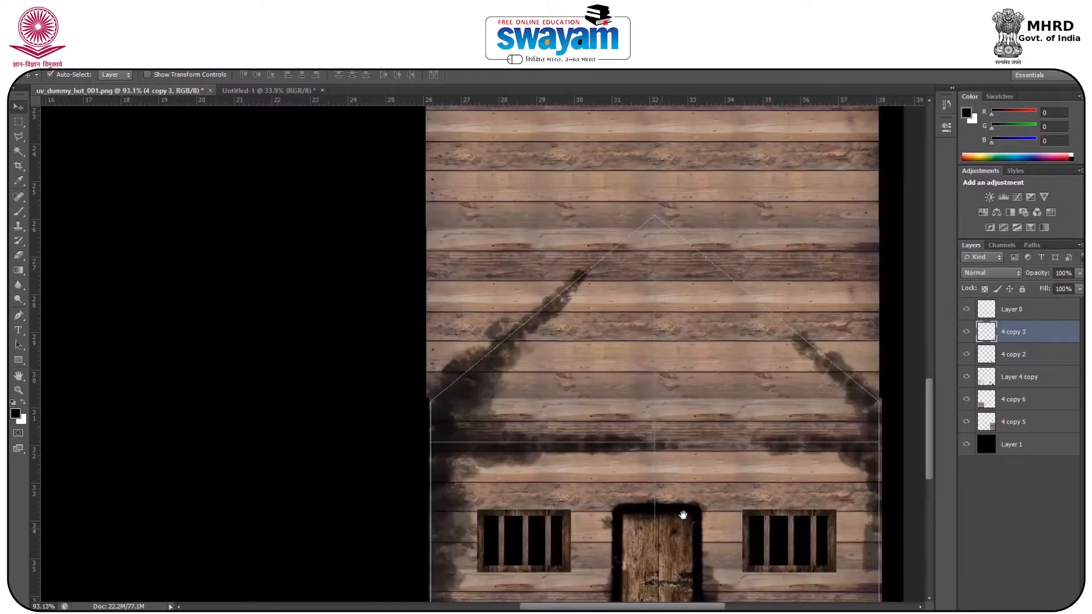
pyautogui.scroll(-5, 660, 357)
pyautogui.scroll(3, 513, 345)
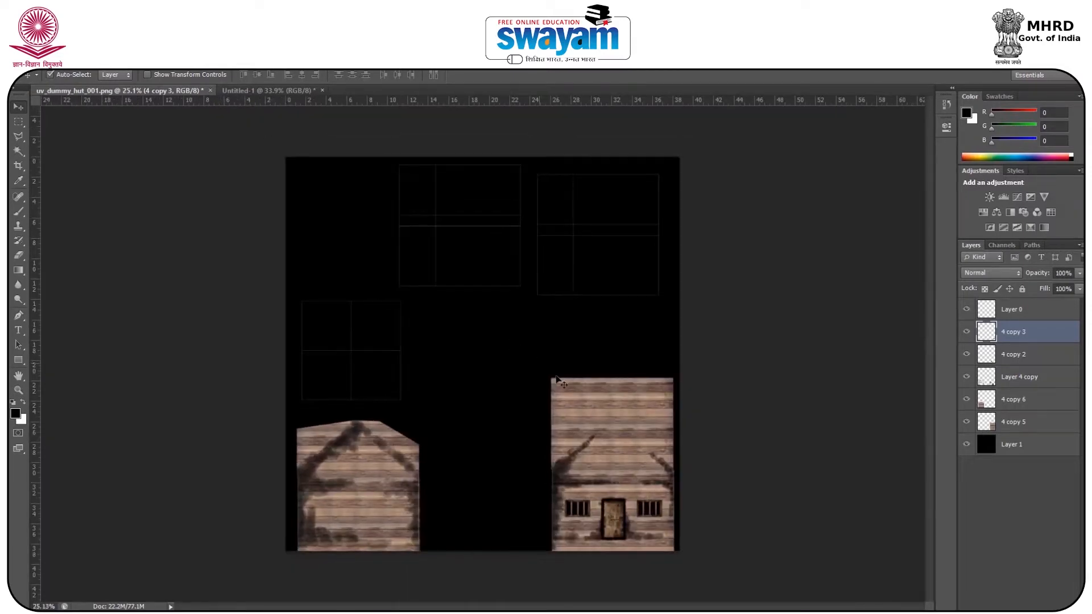
pyautogui.moveTo(614, 613)
pyautogui.click(705, 563)
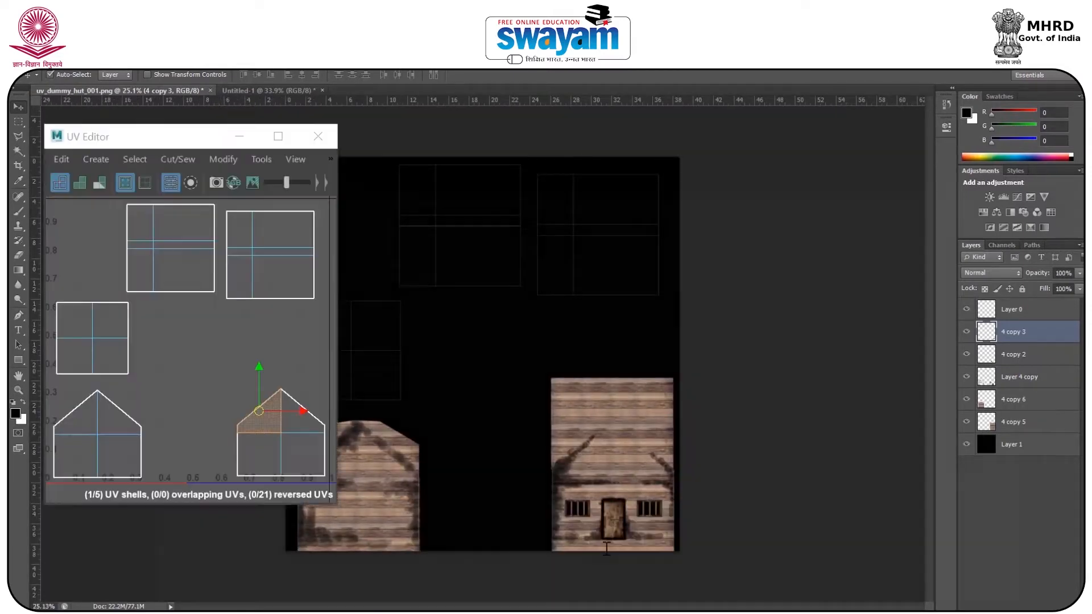
pyautogui.moveTo(385, 355); pyautogui.dragTo(531, 353)
pyautogui.click(506, 377)
pyautogui.click(616, 387)
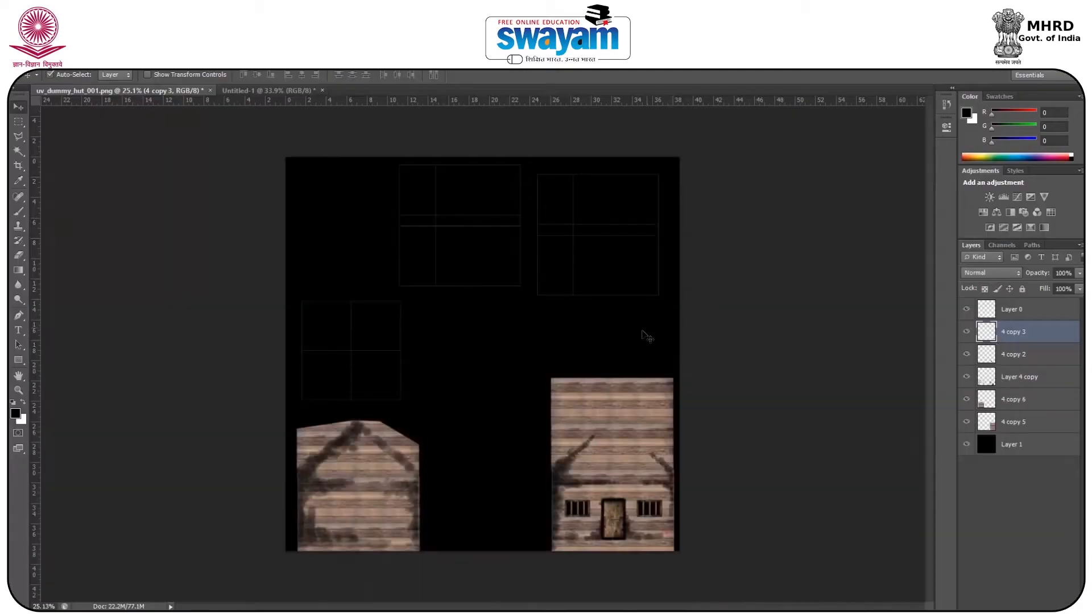
# Duplicate the horizontal plank wall texture onto the upper-right UV shell and nudge it left and up into alignment
pyautogui.moveTo(620, 405); pyautogui.dragTo(605, 191)
pyautogui.press('Left')
pyautogui.press('Left')
pyautogui.press('Left')
pyautogui.press('Up')
pyautogui.press('Up')
pyautogui.press('Up')
# Duplicate the plank texture onto the upper-middle UV shell and nudge both upper copies to line up with their shells
pyautogui.moveTo(620, 239); pyautogui.dragTo(542, 218)
pyautogui.scroll(5, 525, 222)
pyautogui.press('Right')
pyautogui.click(775, 307)
pyautogui.press('Left')
pyautogui.scroll(-5, 775, 307)
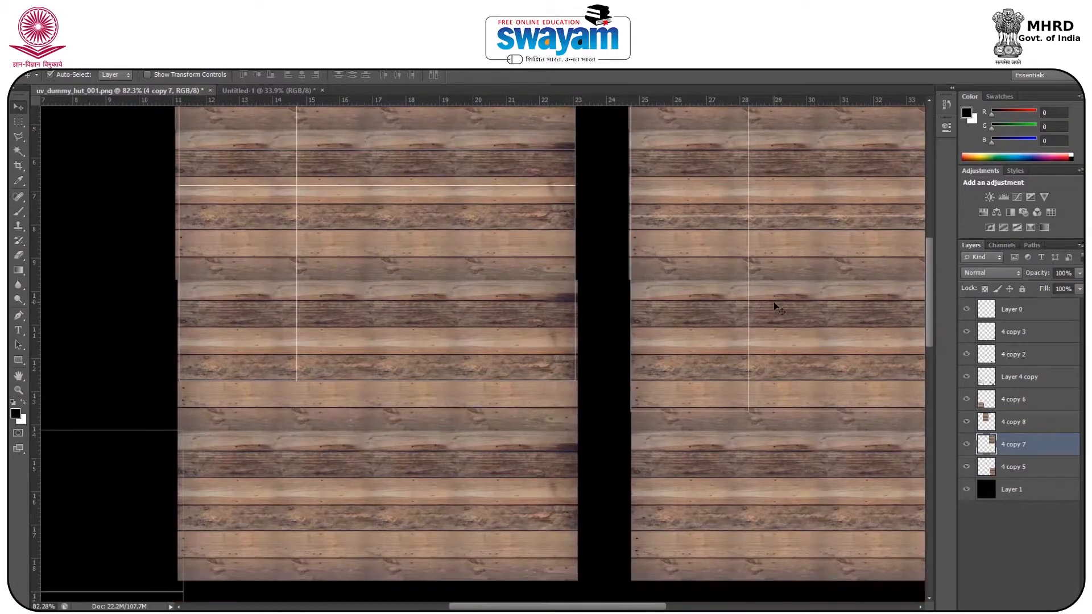
pyautogui.scroll(2, 727, 331)
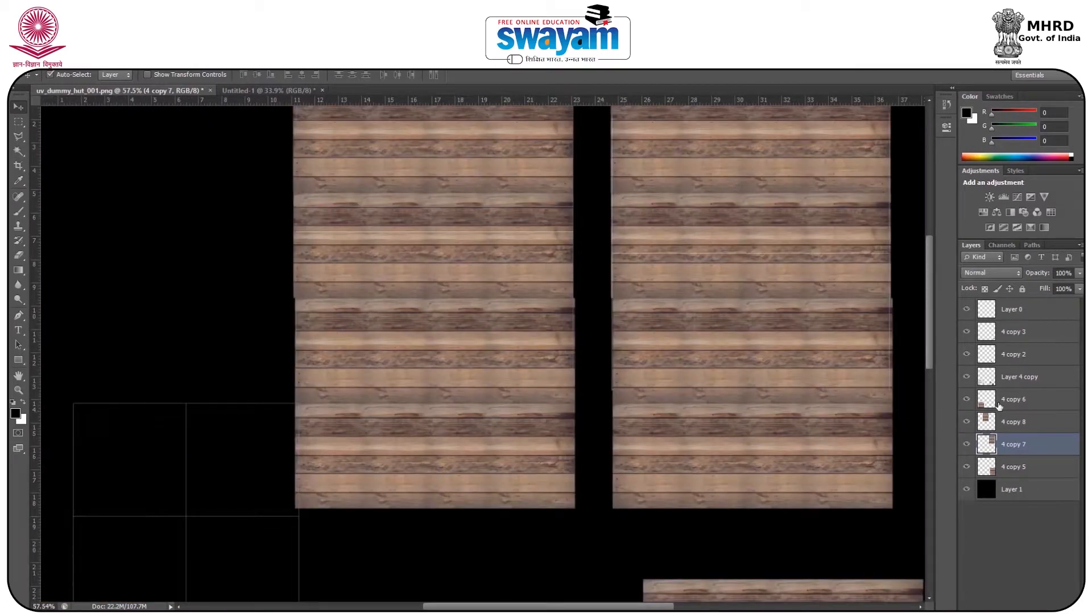
pyautogui.scroll(-3, 670, 373)
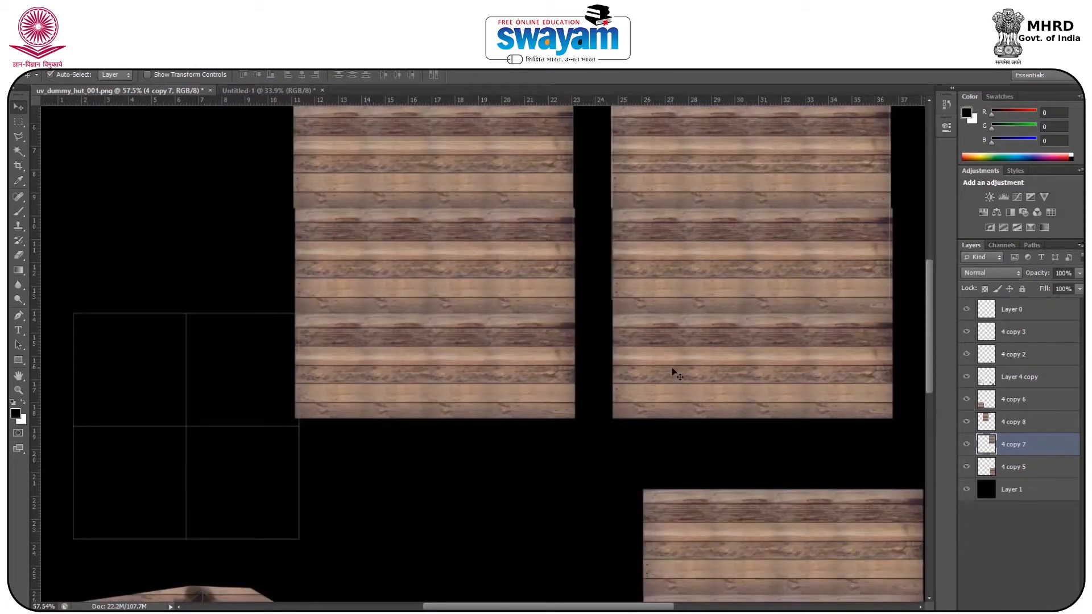
# Save the hut texture to the Desktop as uv_dummy_hut_001.psd in Photoshop format with its layers kept
pyautogui.hotkey('ctrl', 'shift', 's')
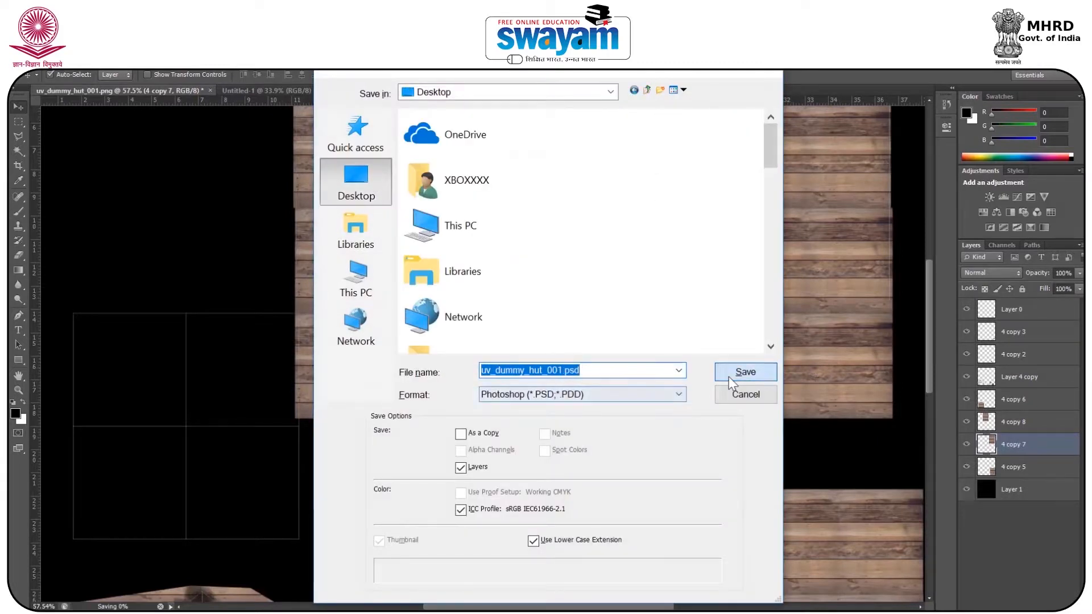
pyautogui.click(729, 376)
pyautogui.scroll(-2, 563, 259)
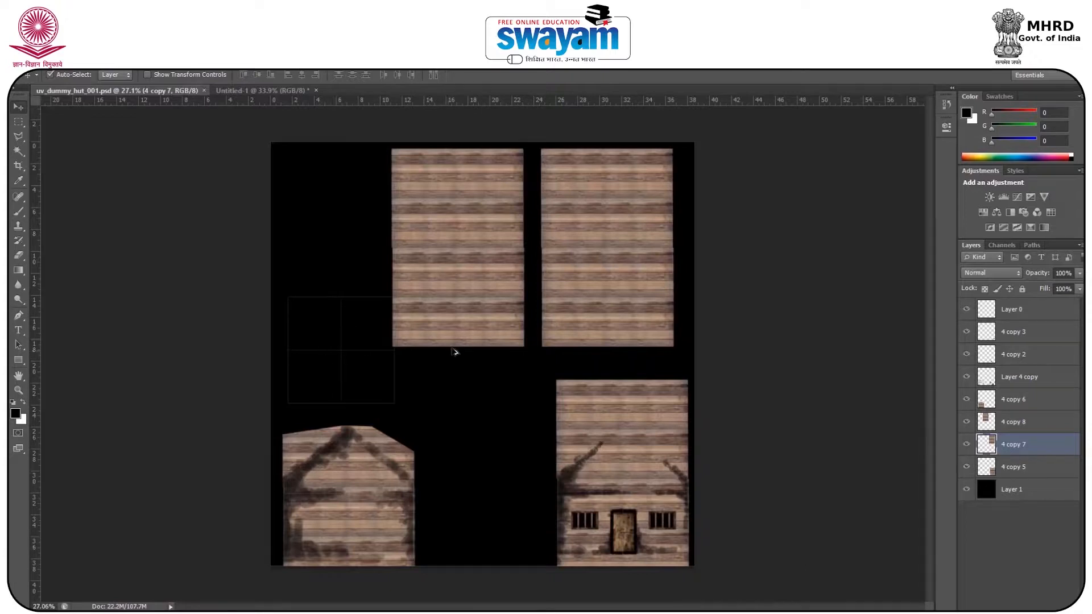
# Examine the upper right wood panel and compare it with the hut's side wall and UV shell in Maya
pyautogui.scroll(5, 571, 273)
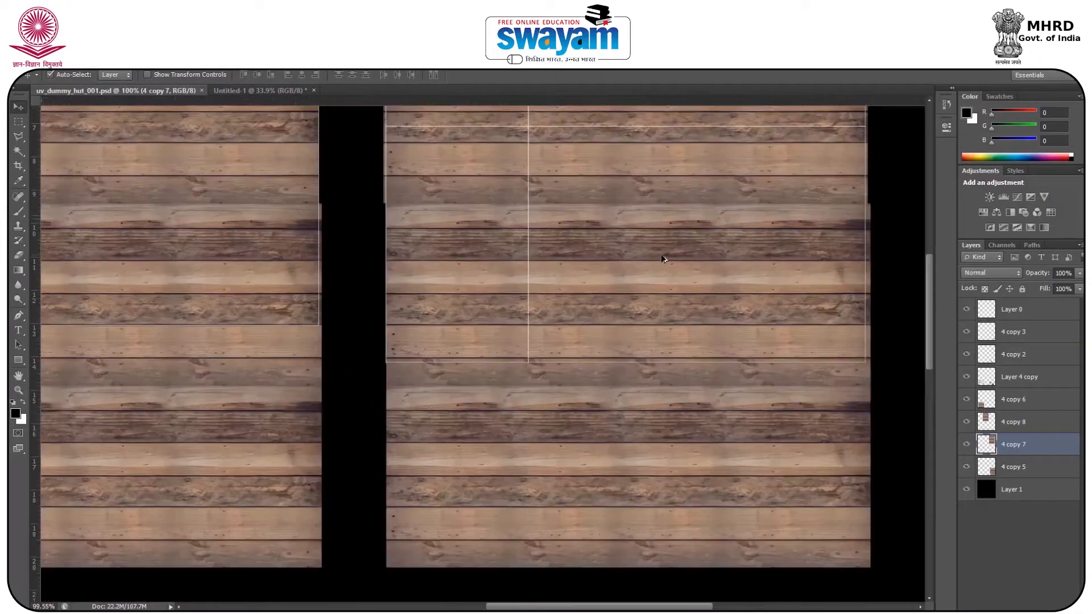
pyautogui.scroll(-2, 663, 259)
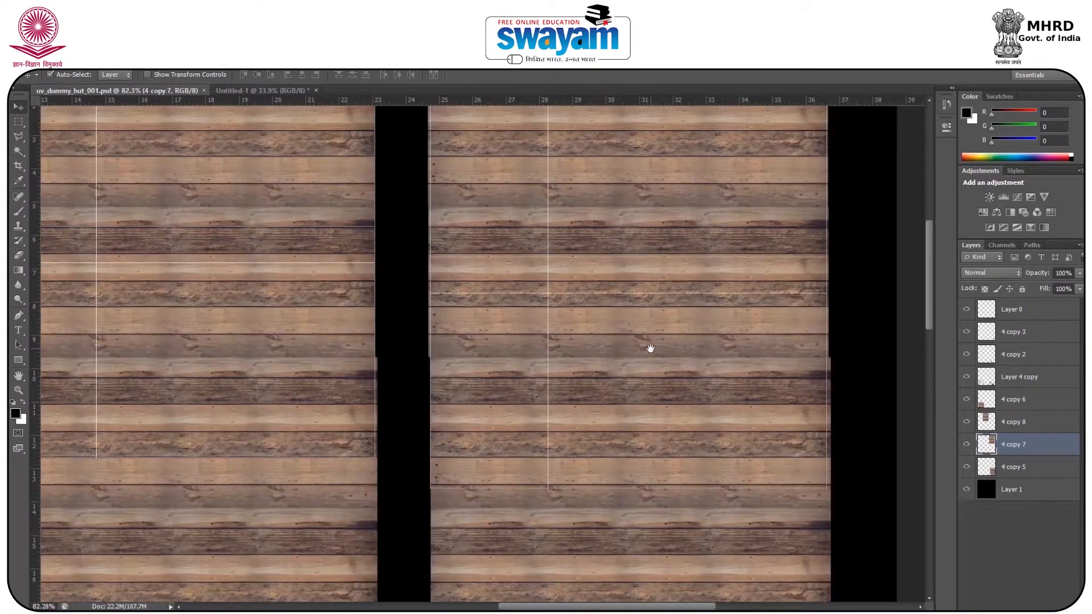
pyautogui.click(670, 600)
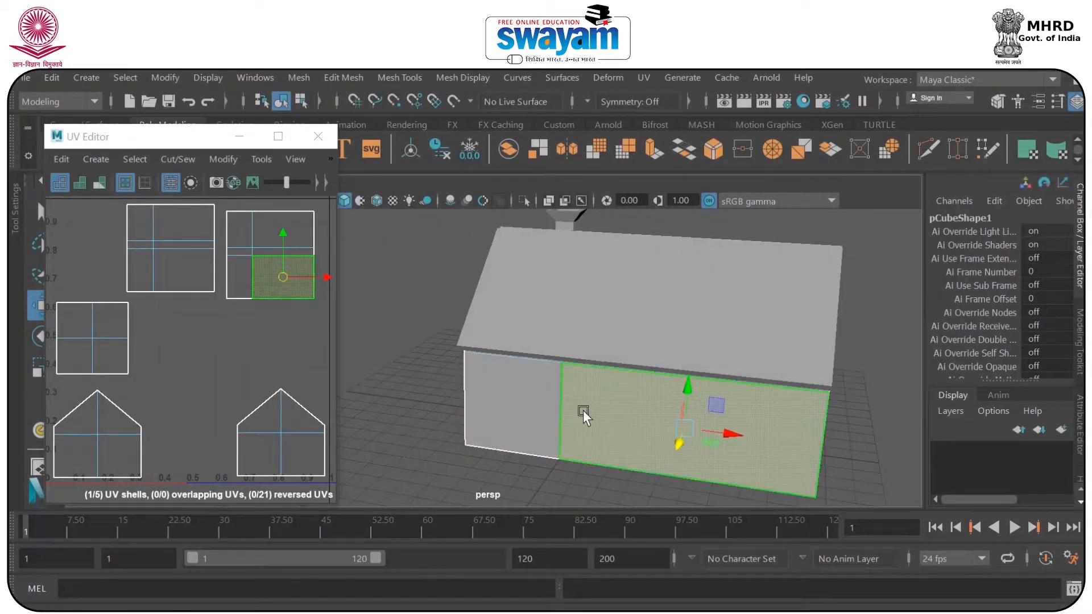
pyautogui.moveTo(697, 393); pyautogui.dragTo(496, 358)
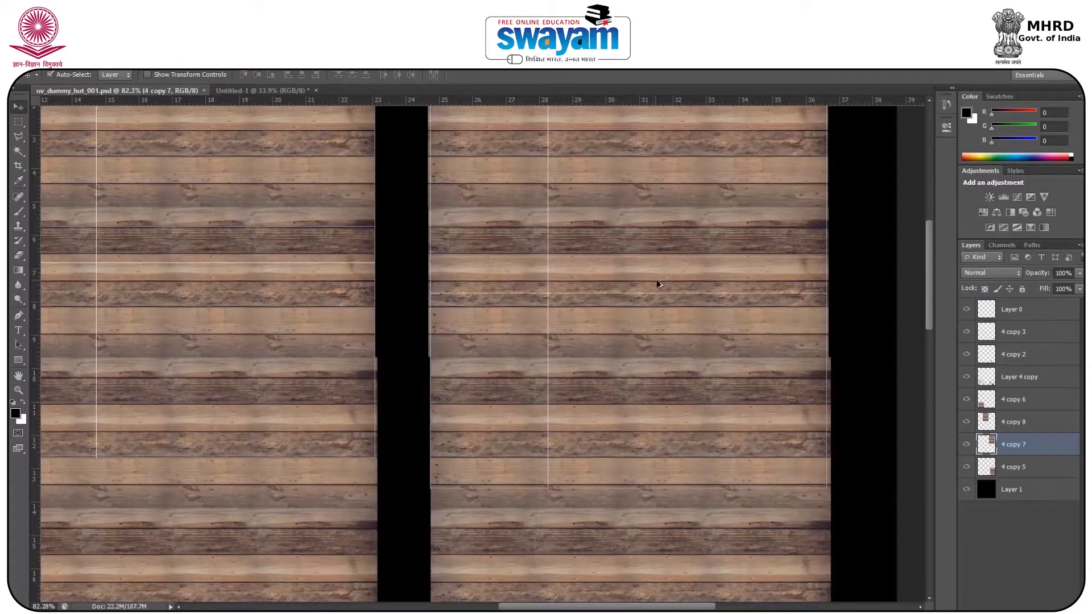
pyautogui.scroll(-3, 658, 282)
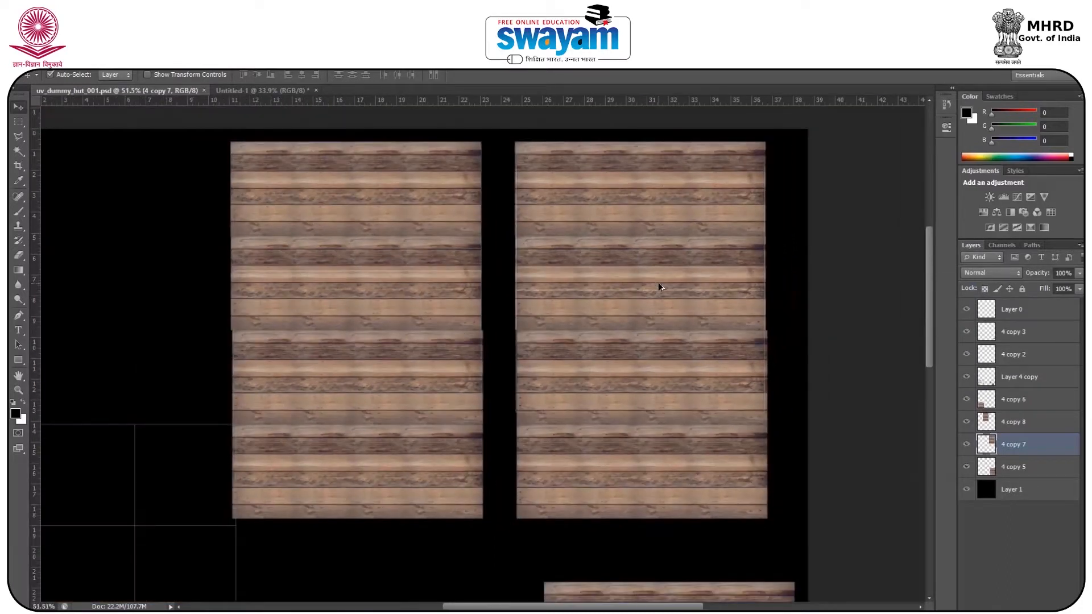
pyautogui.scroll(3, 657, 282)
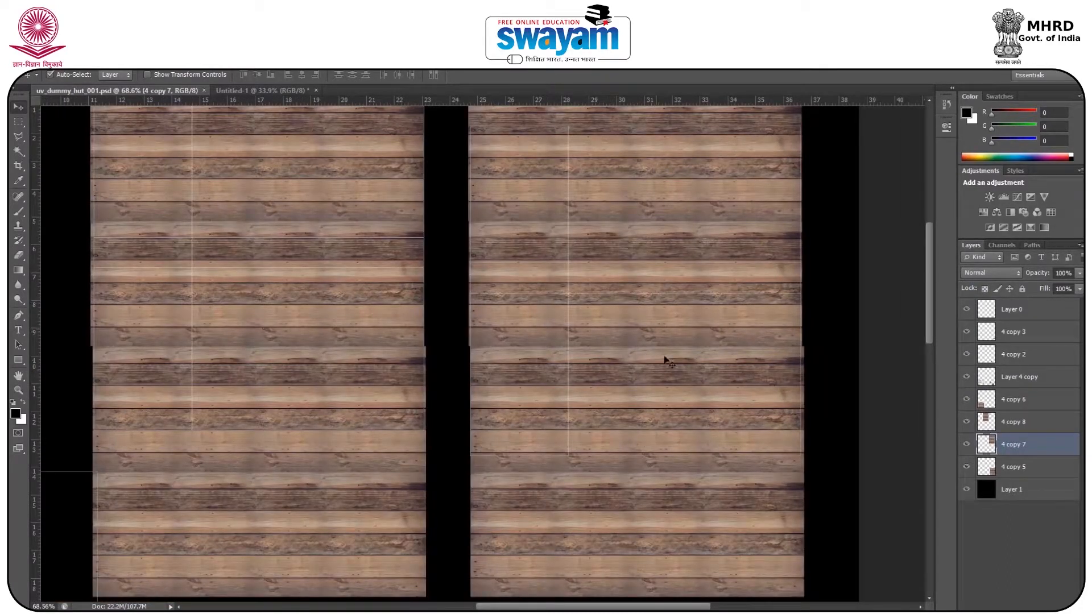
pyautogui.scroll(-5, 689, 354)
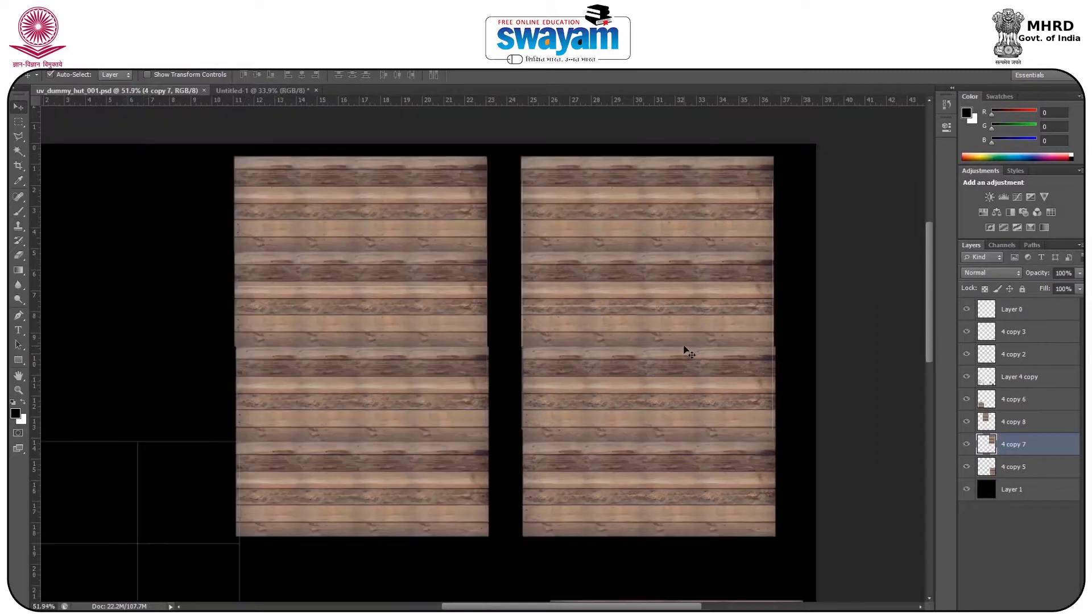
pyautogui.scroll(4, 586, 495)
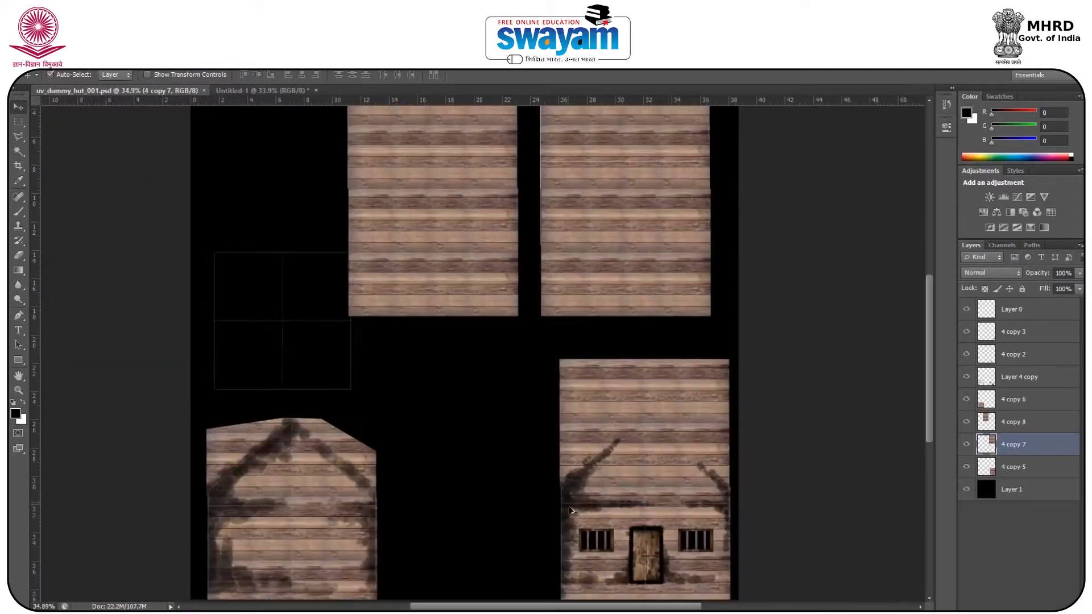
# Duplicate a barred window from the front wall and place the copy on the upper right wood panel
pyautogui.moveTo(606, 546); pyautogui.dragTo(586, 364)
pyautogui.scroll(1, 586, 390)
pyautogui.press('Delete')
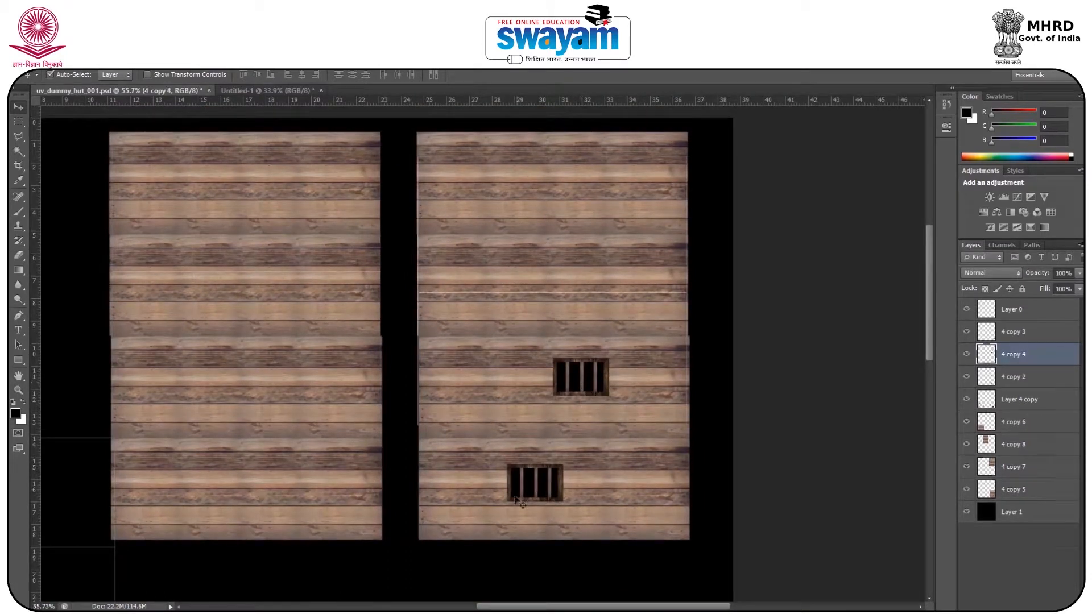
pyautogui.moveTo(531, 487); pyautogui.dragTo(582, 388)
pyautogui.scroll(2, 582, 388)
pyautogui.scroll(2, 586, 392)
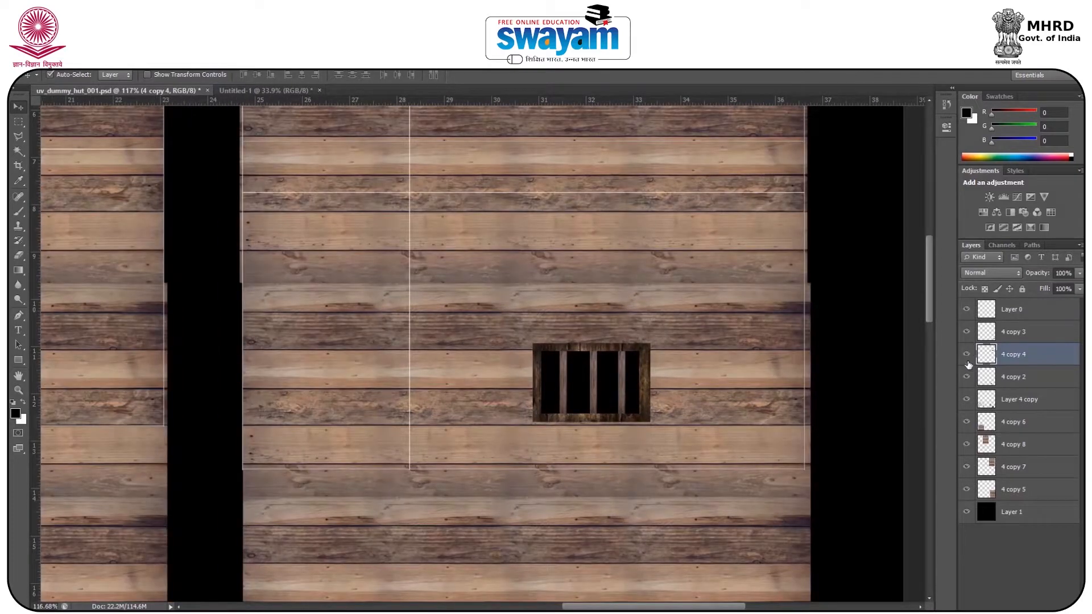
# Hide the layers from 4 copy 2 down to 4 copy 5 and move the window copy within the right UV shell's lower section
pyautogui.click(967, 491)
pyautogui.scroll(-2, 591, 353)
pyautogui.moveTo(599, 369); pyautogui.dragTo(590, 329)
pyautogui.scroll(-2, 590, 331)
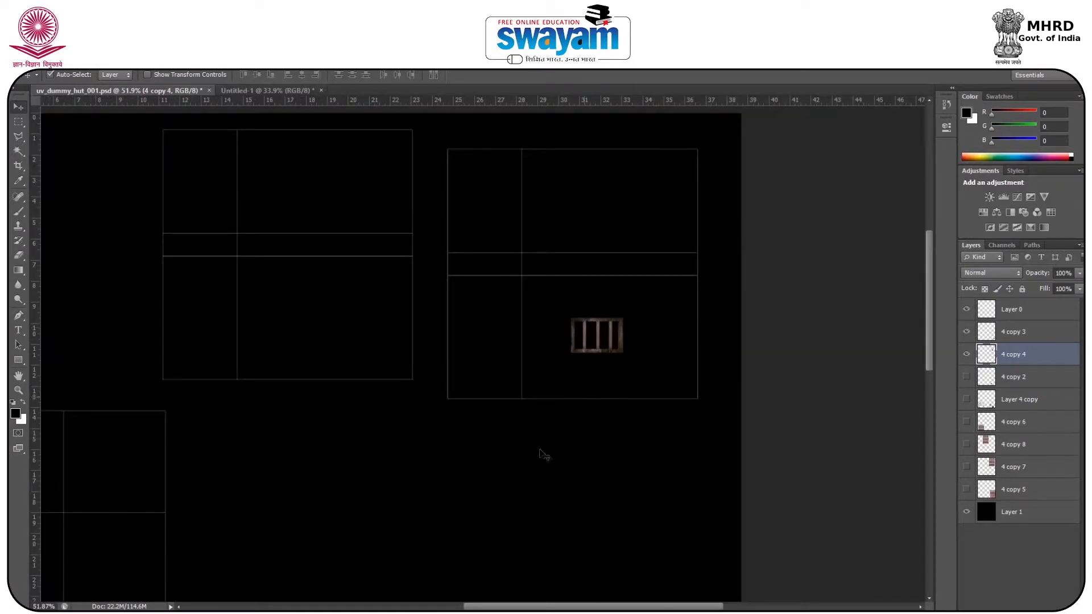
# Check the side wall face in Maya and, back in Photoshop, duplicate the barred window to the opposite side of the shell's lower section
pyautogui.hotkey('alt', 'Tab')
pyautogui.hotkey('alt', 'Tab')
pyautogui.click(668, 562)
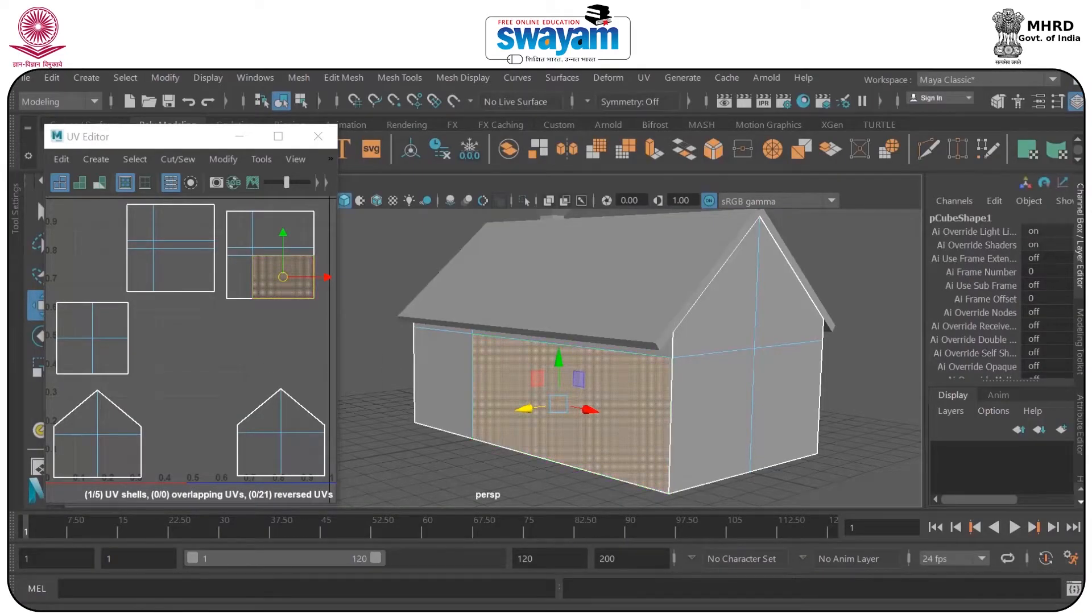
pyautogui.hotkey('alt', 'Tab')
pyautogui.moveTo(617, 344); pyautogui.dragTo(558, 322)
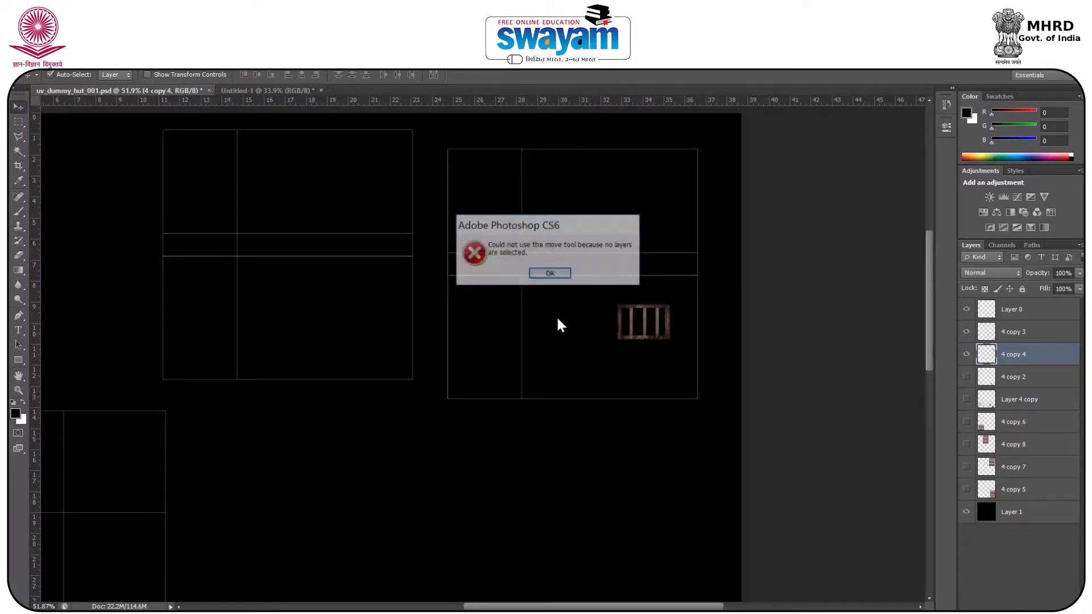
pyautogui.click(549, 274)
pyautogui.moveTo(634, 320); pyautogui.dragTo(498, 322)
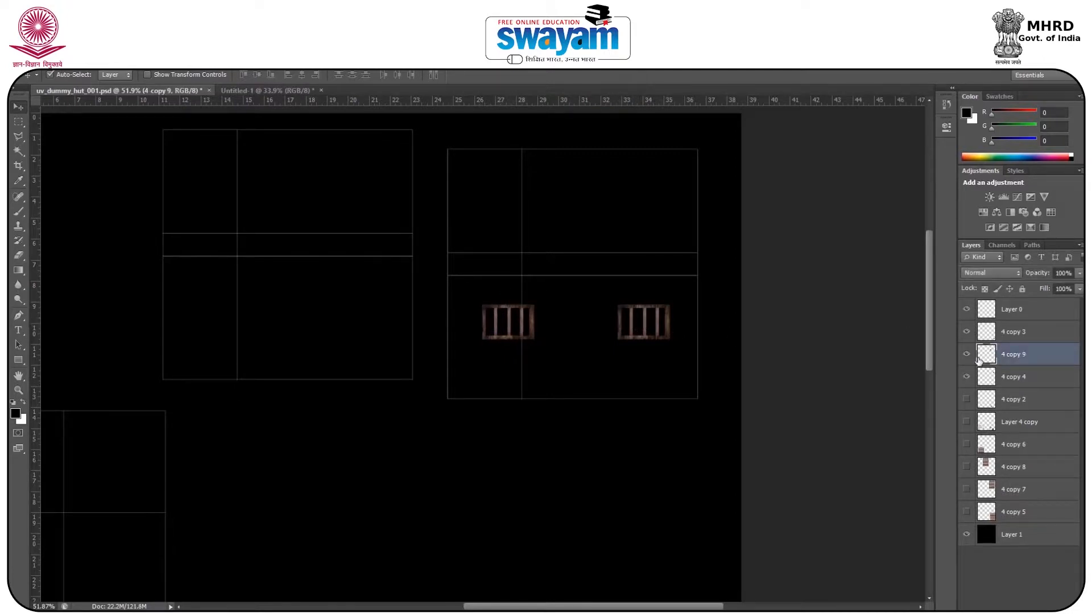
# Show the hidden texture layers again and select layer 4 copy 3 for painting with the Brush tool
pyautogui.click(966, 509)
pyautogui.click(988, 338)
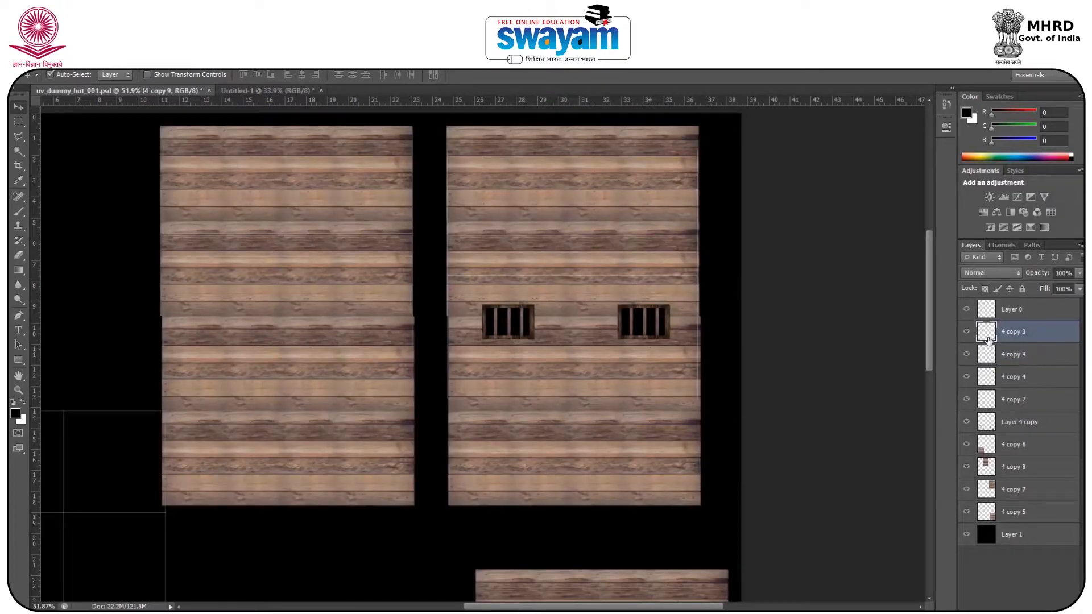
pyautogui.click(967, 334)
pyautogui.click(20, 213)
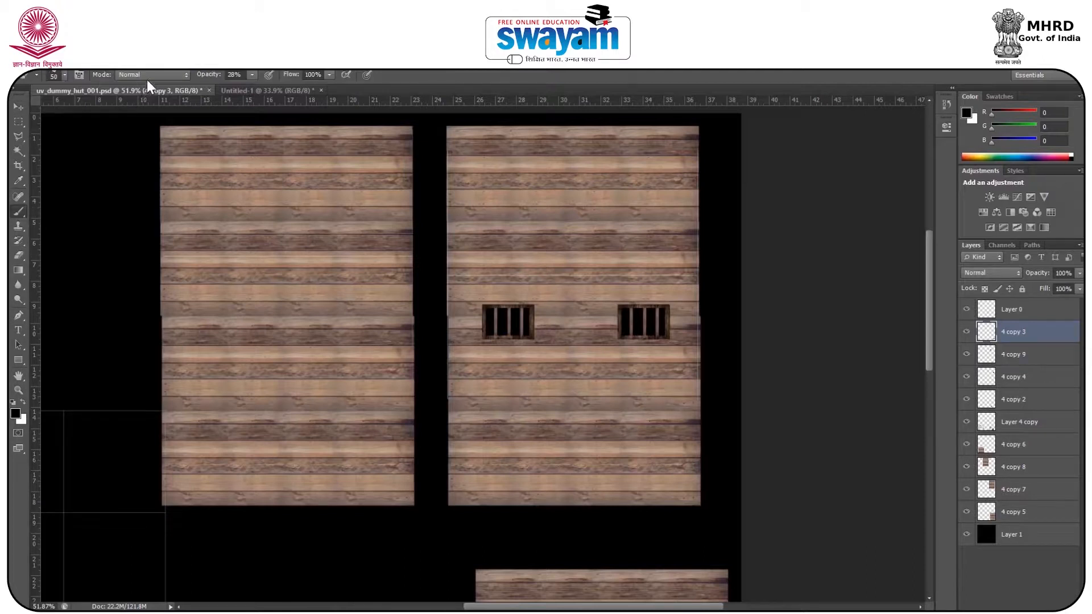
# Compare the right shell's UV lines with the hut's side wall in Maya, temporarily hiding the window and wood layers
pyautogui.scroll(4, 576, 274)
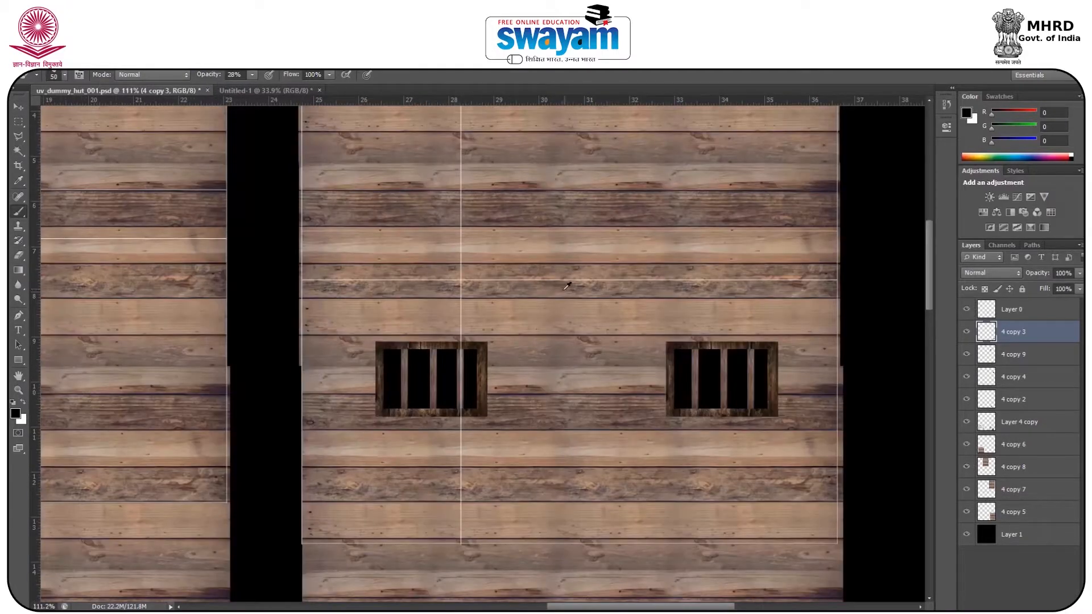
pyautogui.scroll(-4, 567, 286)
pyautogui.scroll(3, 568, 293)
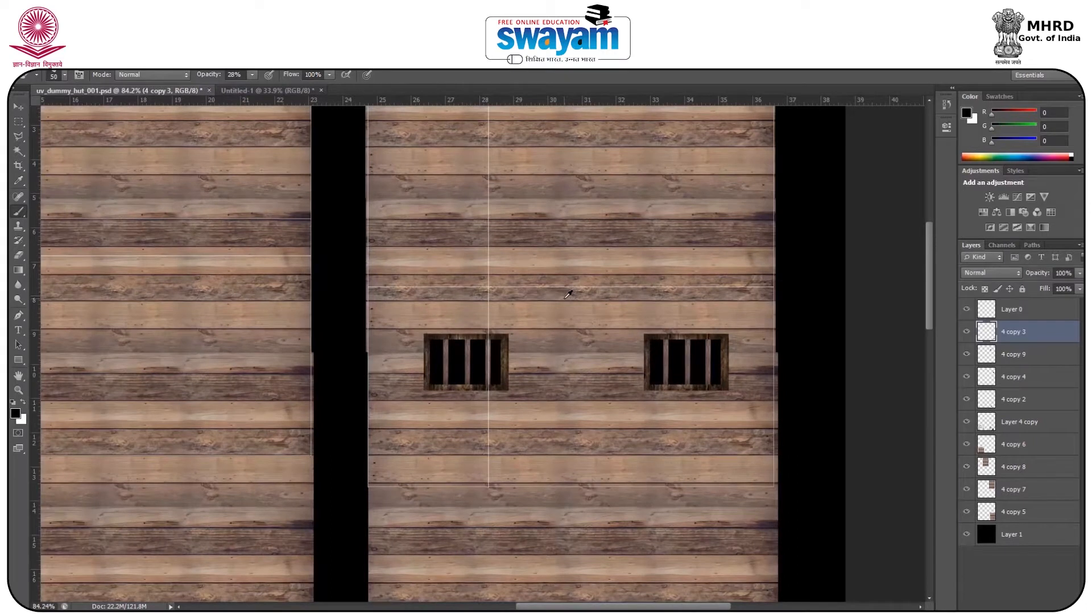
pyautogui.scroll(1, 568, 293)
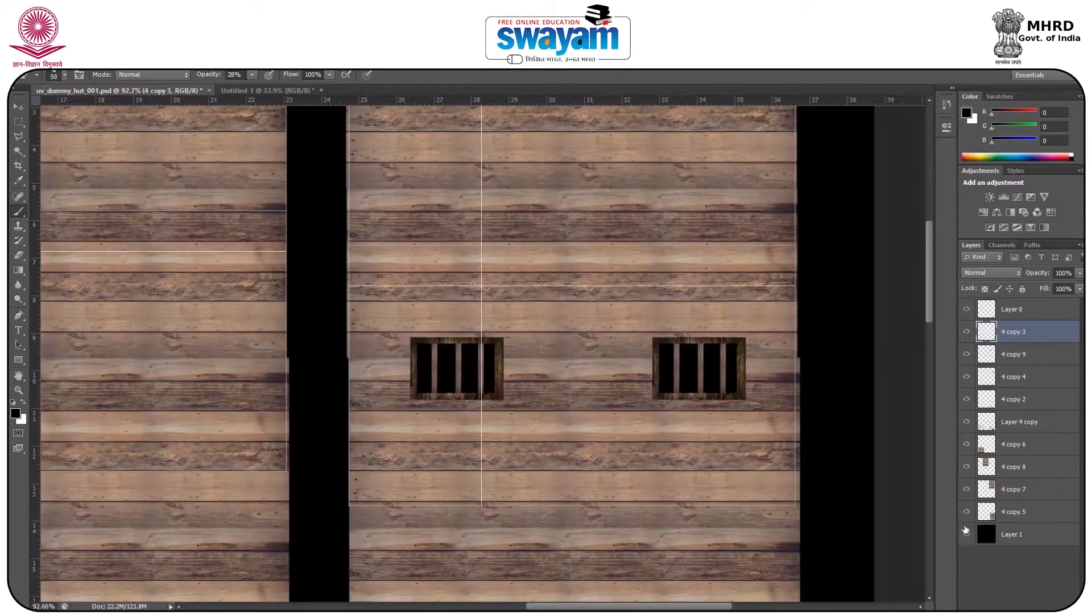
pyautogui.moveTo(966, 355); pyautogui.dragTo(965, 513)
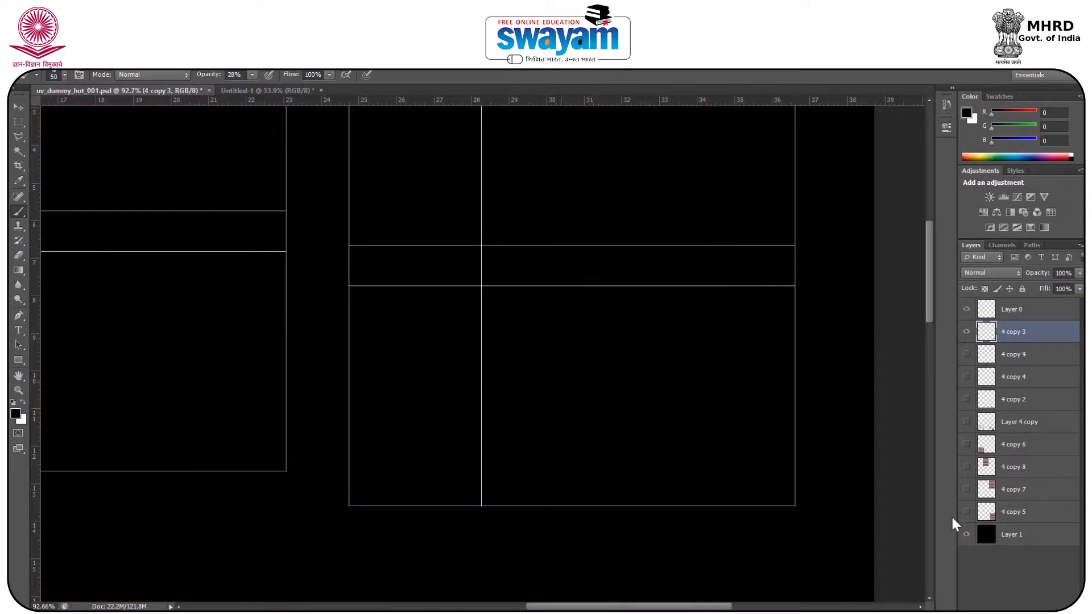
pyautogui.scroll(-3, 565, 377)
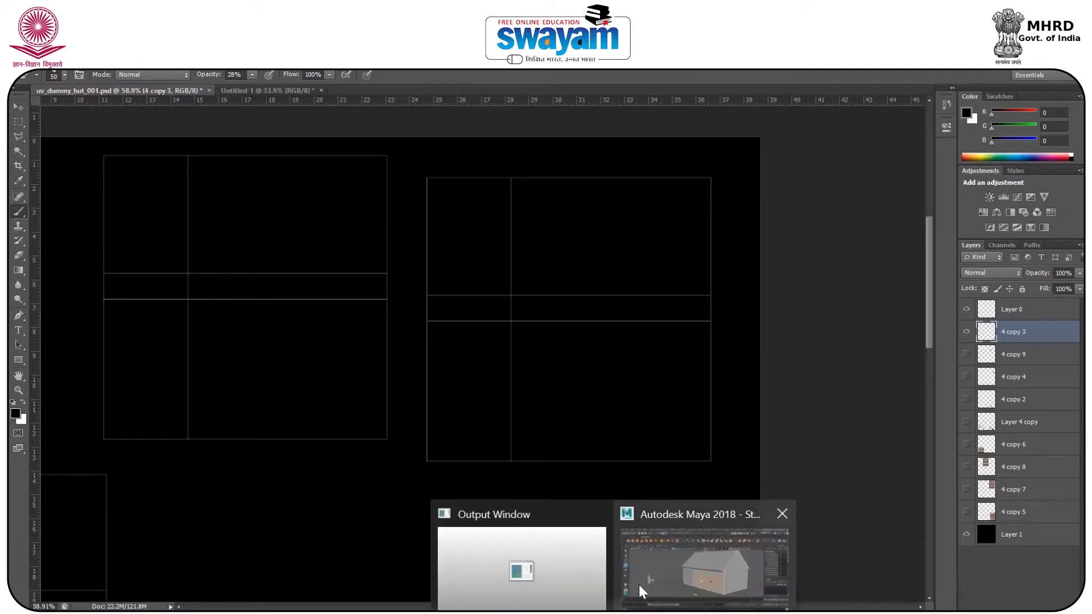
pyautogui.click(640, 585)
pyautogui.hotkey('alt', 'Tab')
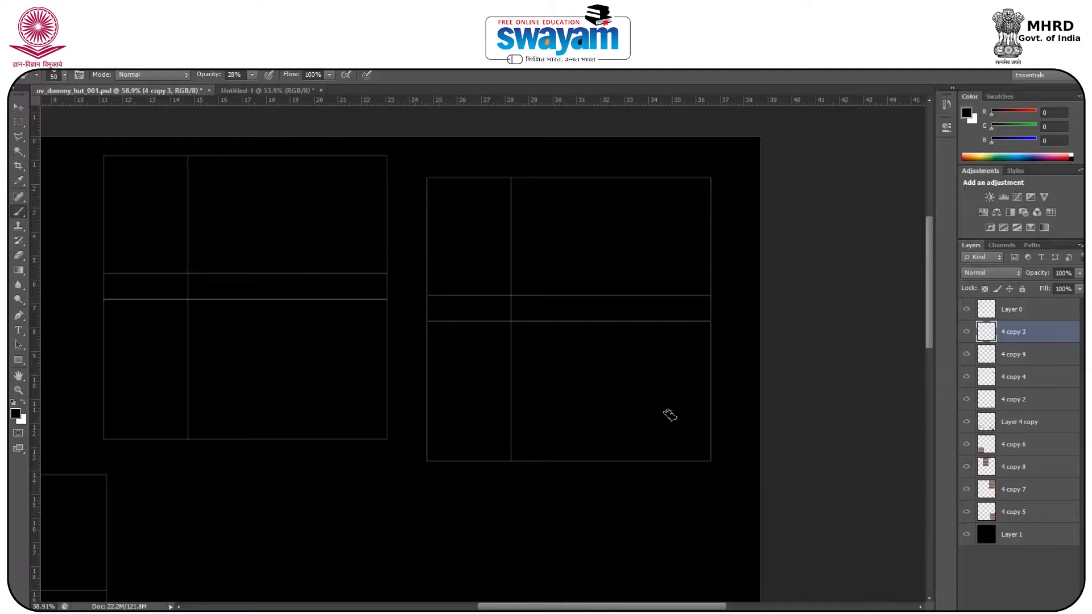
pyautogui.scroll(3, 507, 323)
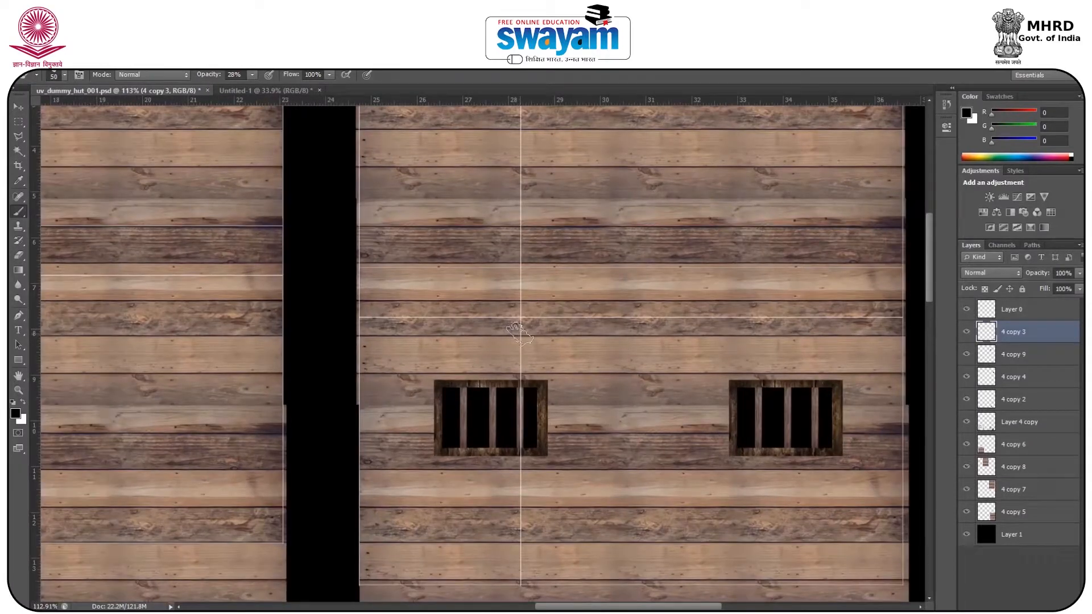
# Paint black smoky smudges at 28% opacity around the windows, eave lines and lower edge of the right panel, reducing the brush size for detail
pyautogui.moveTo(373, 316)
pyautogui.mouseDown()
pyautogui.moveTo(418, 319)
pyautogui.moveTo(367, 306)
pyautogui.moveTo(355, 275)
pyautogui.moveTo(357, 380)
pyautogui.moveTo(374, 330)
pyautogui.moveTo(483, 315)
pyautogui.moveTo(574, 319)
pyautogui.moveTo(483, 322)
pyautogui.moveTo(406, 304)
pyautogui.moveTo(365, 219)
pyautogui.moveTo(486, 307)
pyautogui.moveTo(558, 317)
pyautogui.moveTo(398, 319)
pyautogui.moveTo(369, 489)
pyautogui.moveTo(423, 473)
pyautogui.moveTo(421, 418)
pyautogui.moveTo(439, 467)
pyautogui.moveTo(512, 467)
pyautogui.moveTo(411, 477)
pyautogui.moveTo(522, 466)
pyautogui.moveTo(420, 364)
pyautogui.mouseUp()
pyautogui.moveTo(825, 463)
pyautogui.mouseDown()
pyautogui.moveTo(728, 468)
pyautogui.moveTo(706, 364)
pyautogui.moveTo(637, 310)
pyautogui.moveTo(796, 341)
pyautogui.moveTo(869, 322)
pyautogui.moveTo(851, 446)
pyautogui.mouseUp()
pyautogui.moveTo(378, 408)
pyautogui.mouseDown()
pyautogui.moveTo(575, 383)
pyautogui.moveTo(361, 317)
pyautogui.moveTo(403, 356)
pyautogui.moveTo(598, 376)
pyautogui.mouseUp()
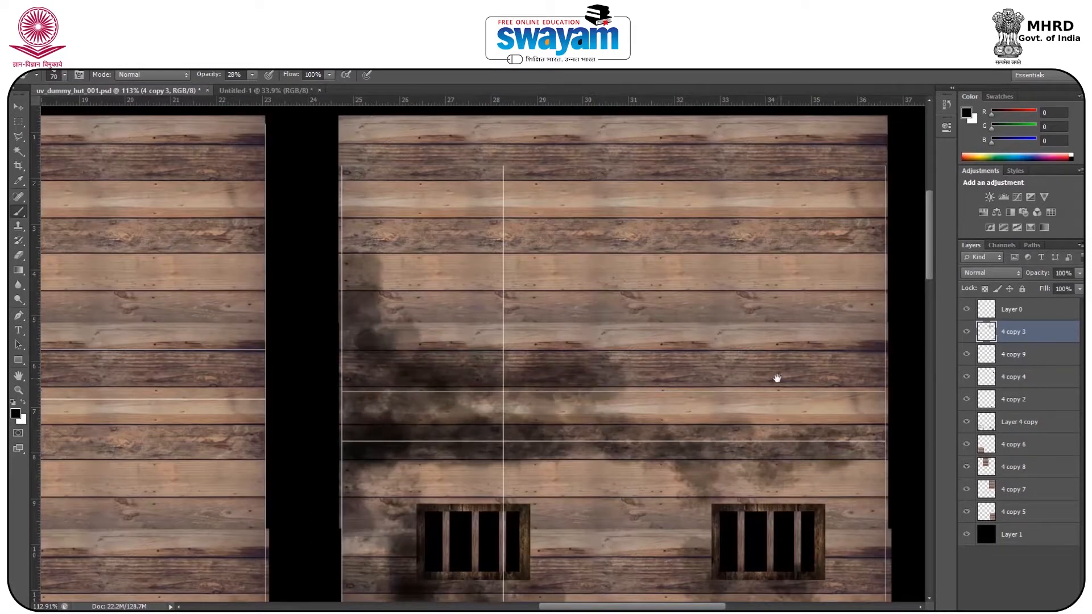
pyautogui.moveTo(778, 378); pyautogui.dragTo(721, 131)
pyautogui.moveTo(293, 460)
pyautogui.mouseDown()
pyautogui.moveTo(521, 452)
pyautogui.moveTo(263, 444)
pyautogui.moveTo(317, 444)
pyautogui.moveTo(287, 373)
pyautogui.moveTo(500, 459)
pyautogui.moveTo(390, 458)
pyautogui.moveTo(529, 455)
pyautogui.mouseUp()
pyautogui.press('[')
pyautogui.press('[')
pyautogui.press('[')
pyautogui.press('[')
pyautogui.press('[')
pyautogui.moveTo(593, 457); pyautogui.dragTo(626, 460)
pyautogui.moveTo(414, 341)
pyautogui.mouseDown()
pyautogui.moveTo(341, 332)
pyautogui.moveTo(340, 316)
pyautogui.mouseUp()
pyautogui.moveTo(360, 271); pyautogui.dragTo(360, 244)
pyautogui.moveTo(662, 261)
pyautogui.mouseDown()
pyautogui.moveTo(664, 331)
pyautogui.moveTo(12, 142)
pyautogui.mouseUp()
# Duplicate the black smudges of layer 4 copy 3 from the right wood panel onto the left wood panel
pyautogui.click(20, 108)
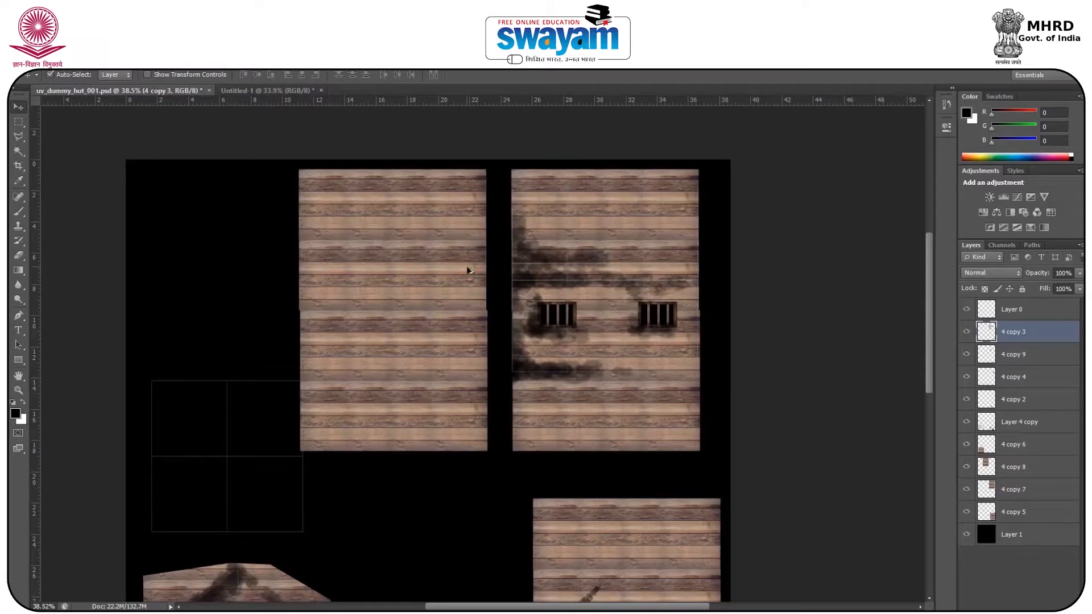
pyautogui.scroll(2, 472, 275)
pyautogui.click(967, 333)
pyautogui.click(967, 333)
pyautogui.moveTo(618, 285); pyautogui.dragTo(334, 277)
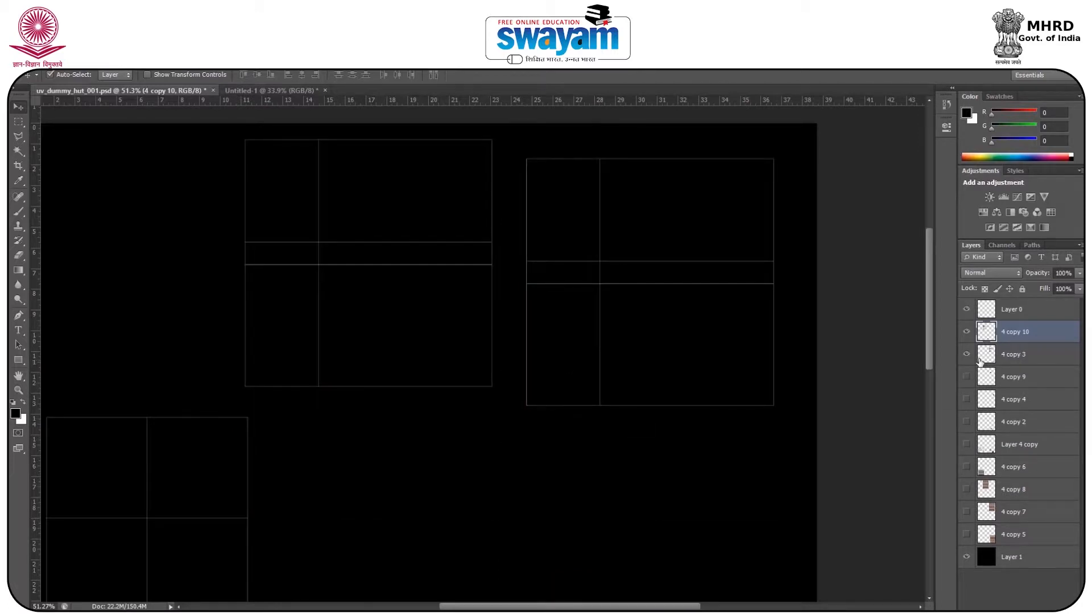
# Duplicate the barred window twice into the left UV shell's lower section and show wood layers 4 copy 8 and 4 copy 7
pyautogui.click(967, 534)
pyautogui.click(967, 534)
pyautogui.moveTo(965, 384); pyautogui.dragTo(966, 465)
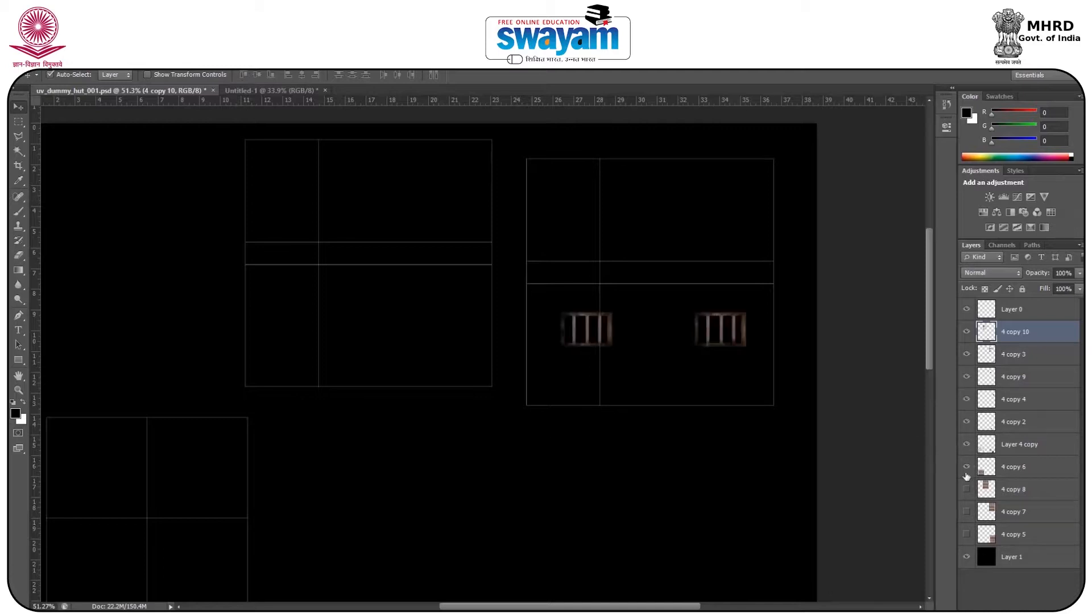
pyautogui.click(594, 331)
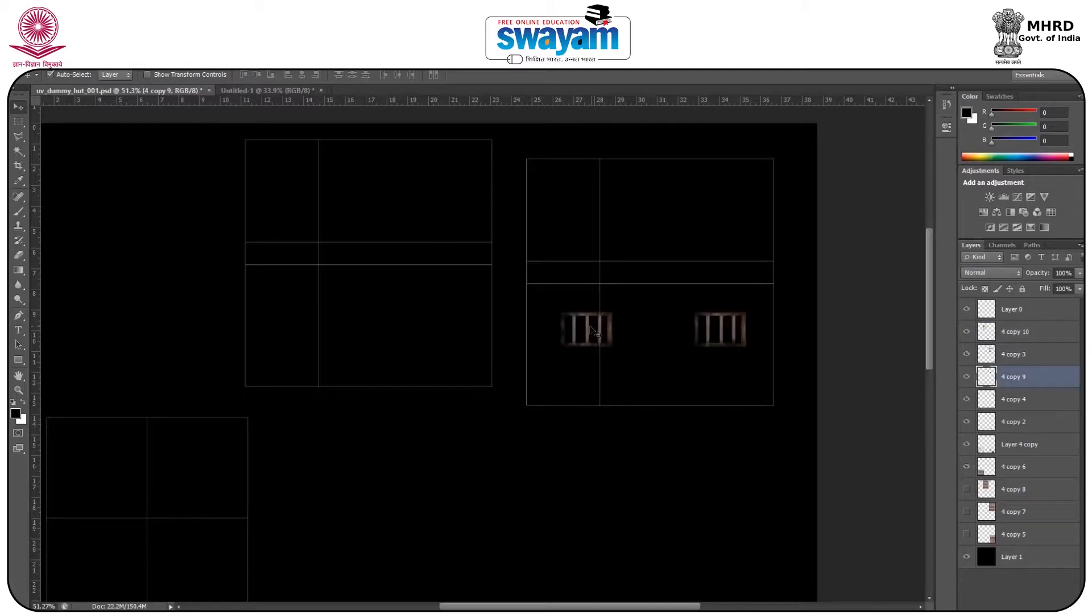
pyautogui.moveTo(592, 331); pyautogui.dragTo(457, 312)
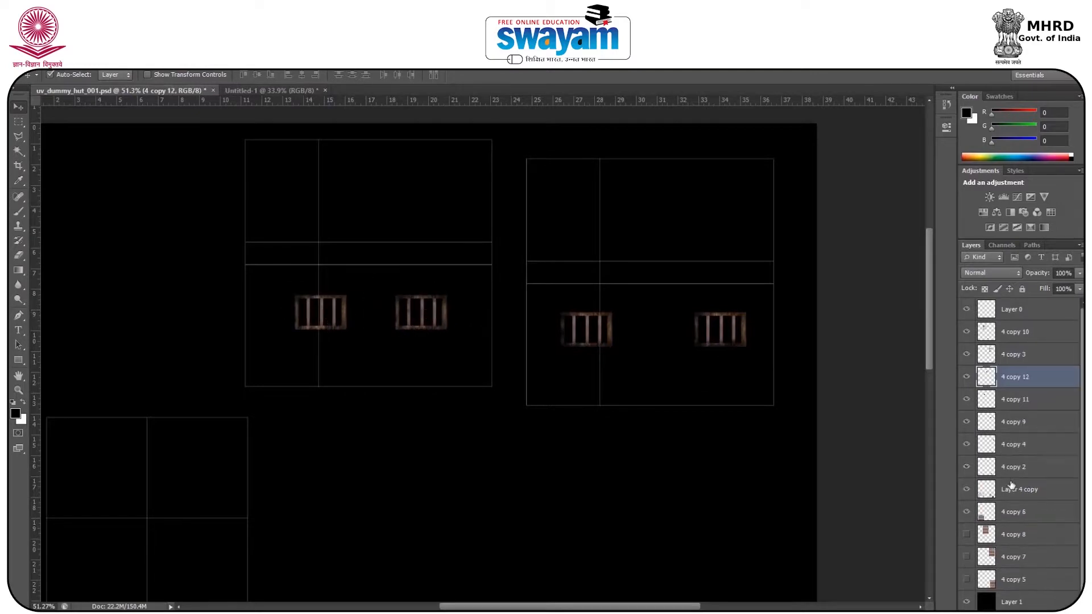
pyautogui.click(966, 535)
pyautogui.click(966, 558)
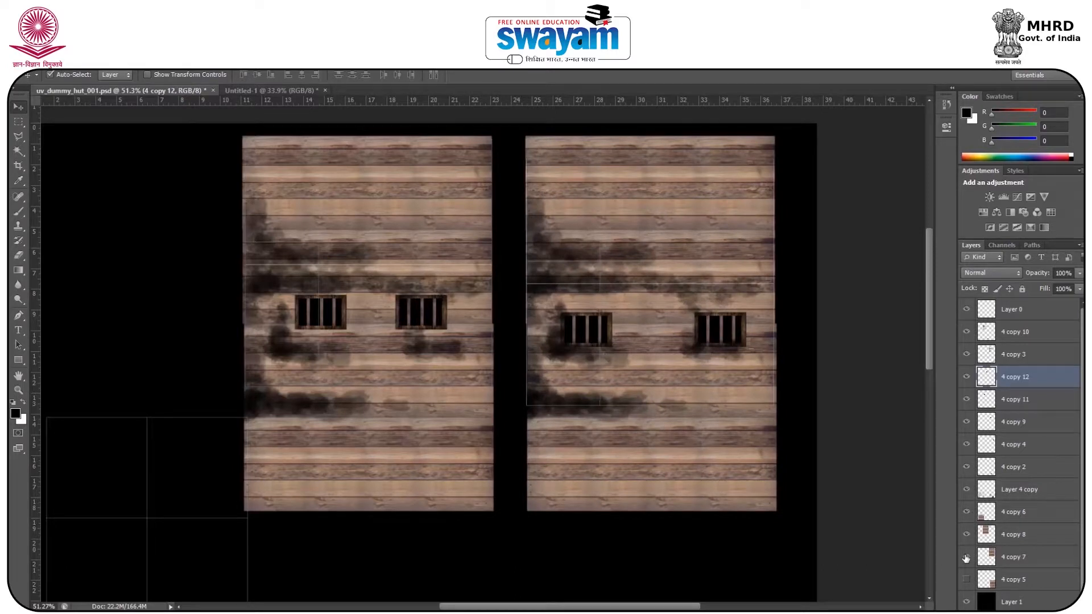
# Move the left panel's smudges up slightly and spread its windows apart, shifting one about 0.40 in left and the other about 0.47 in right
pyautogui.scroll(5, 318, 350)
pyautogui.moveTo(263, 487); pyautogui.dragTo(262, 431)
pyautogui.moveTo(342, 253); pyautogui.dragTo(323, 251)
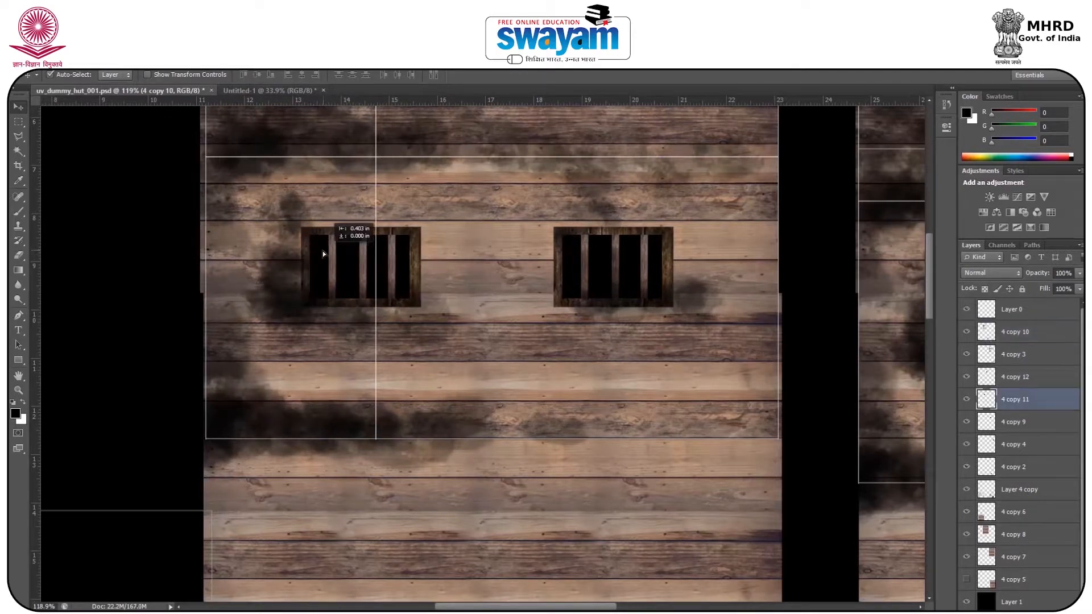
pyautogui.moveTo(643, 243); pyautogui.dragTo(666, 241)
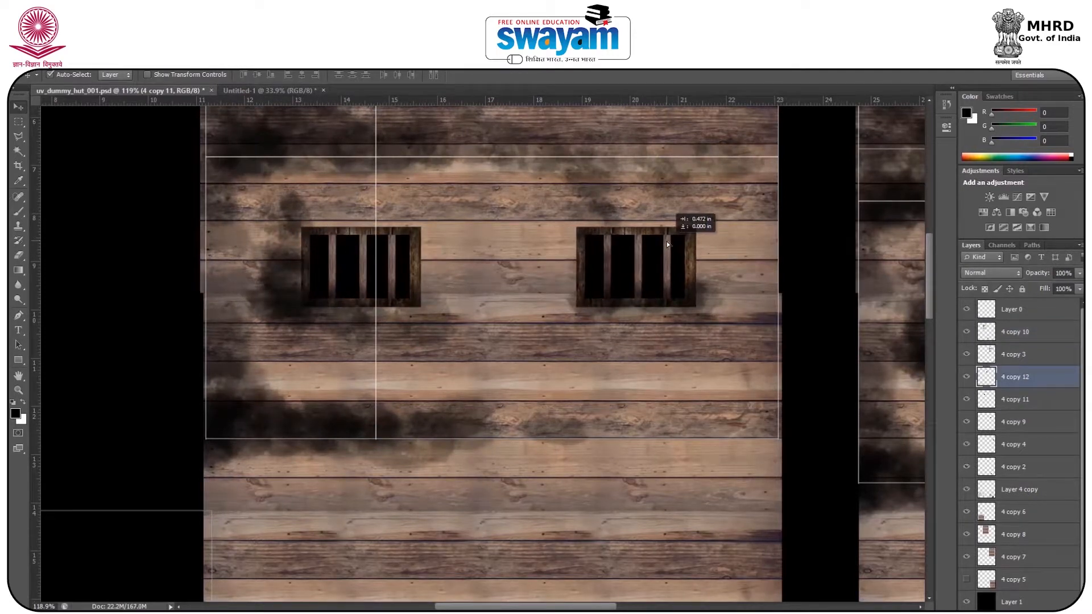
pyautogui.scroll(-7, 602, 272)
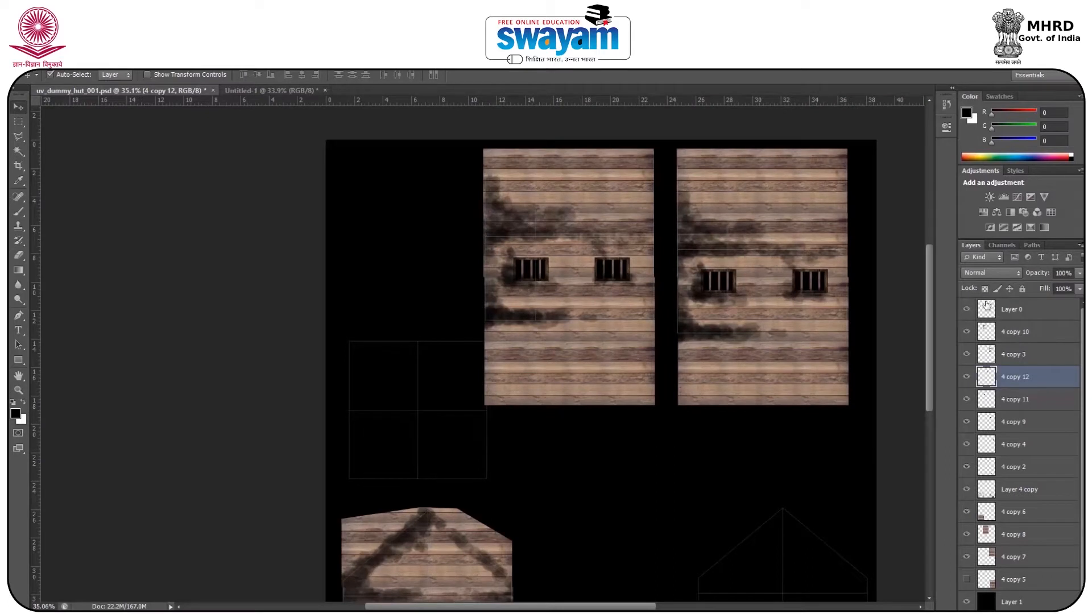
# Hide the UV layout on Layer 0, save the document, and show the lower-right wood panel on layer 4 copy 5
pyautogui.click(965, 308)
pyautogui.hotkey('ctrl', 's')
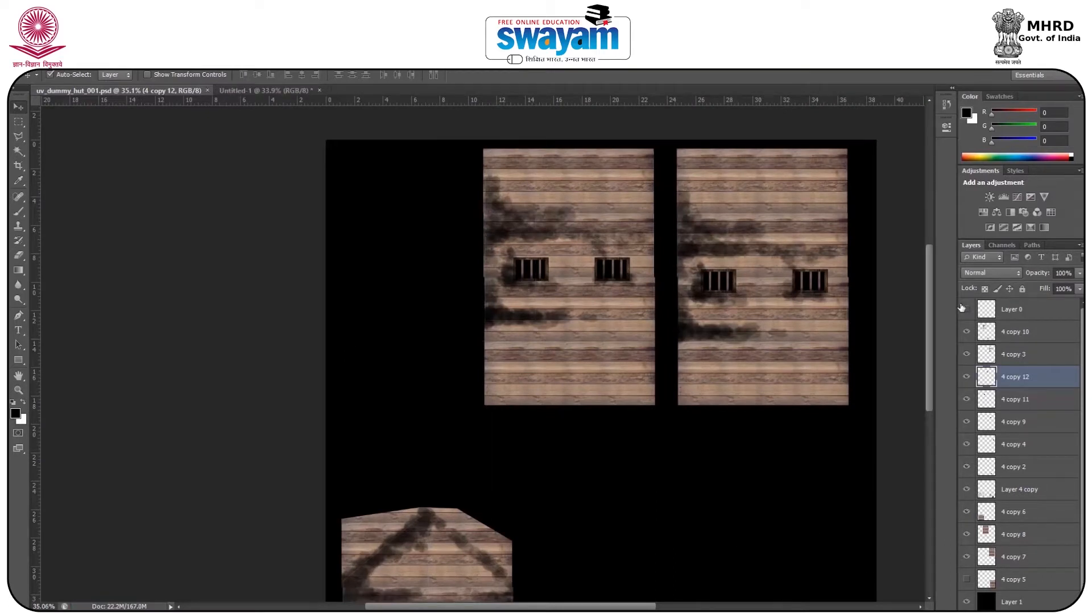
pyautogui.scroll(-2, 714, 325)
pyautogui.scroll(-1, 984, 546)
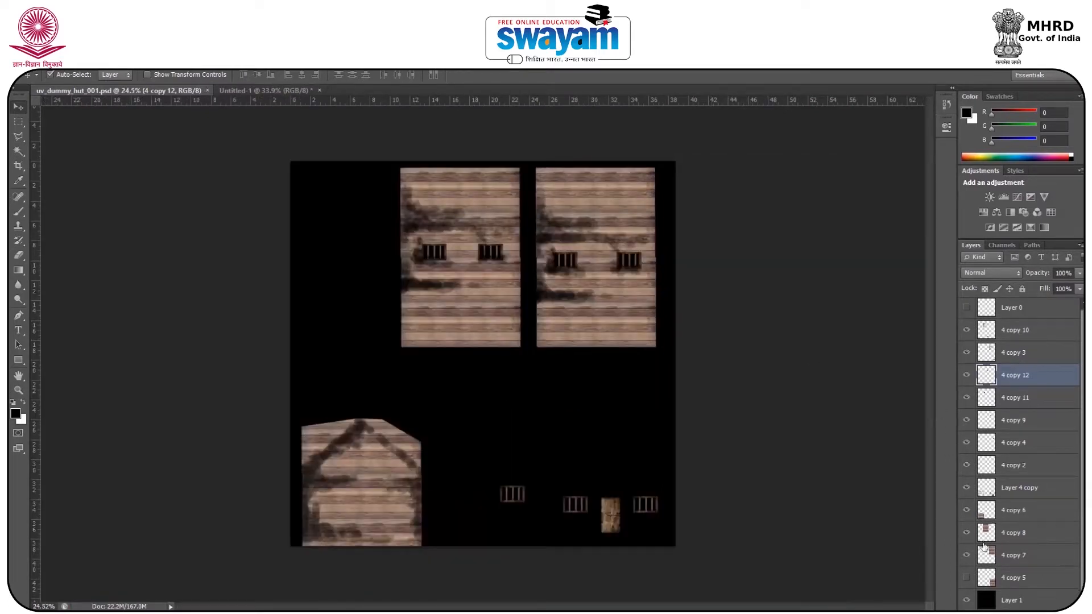
pyautogui.click(966, 579)
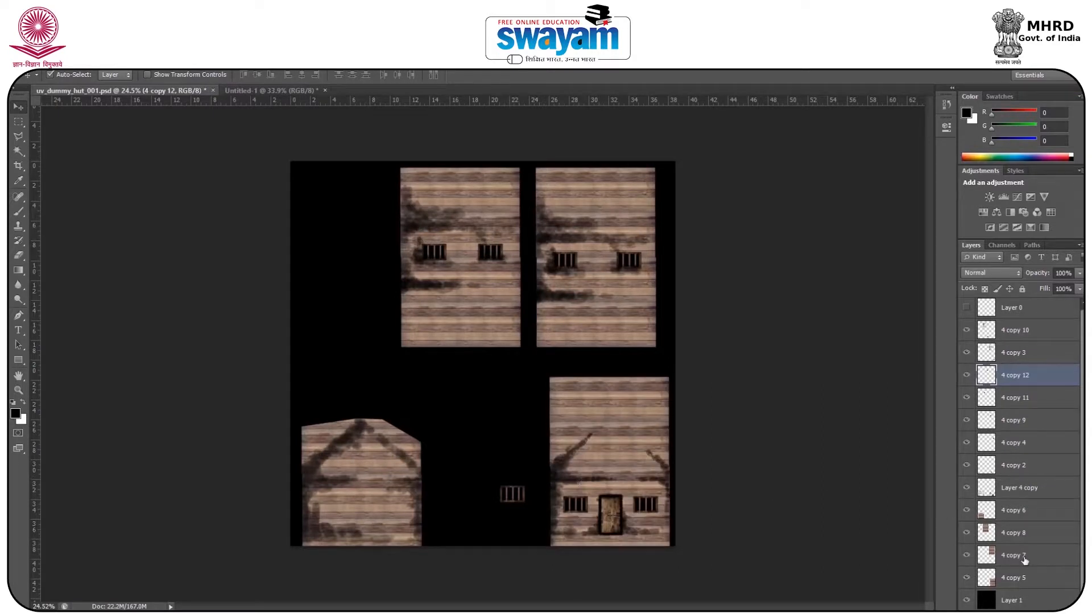
# Try to remove the stray barred window between the two lower panels by deleting its whole layer
pyautogui.scroll(1, 1021, 513)
pyautogui.scroll(5, 509, 496)
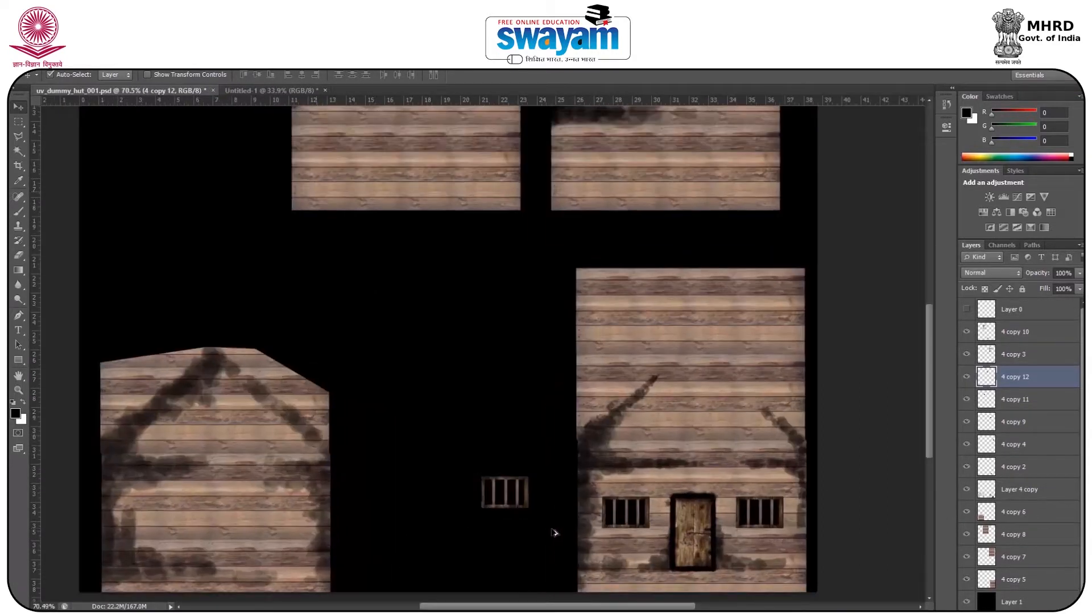
pyautogui.scroll(2, 649, 484)
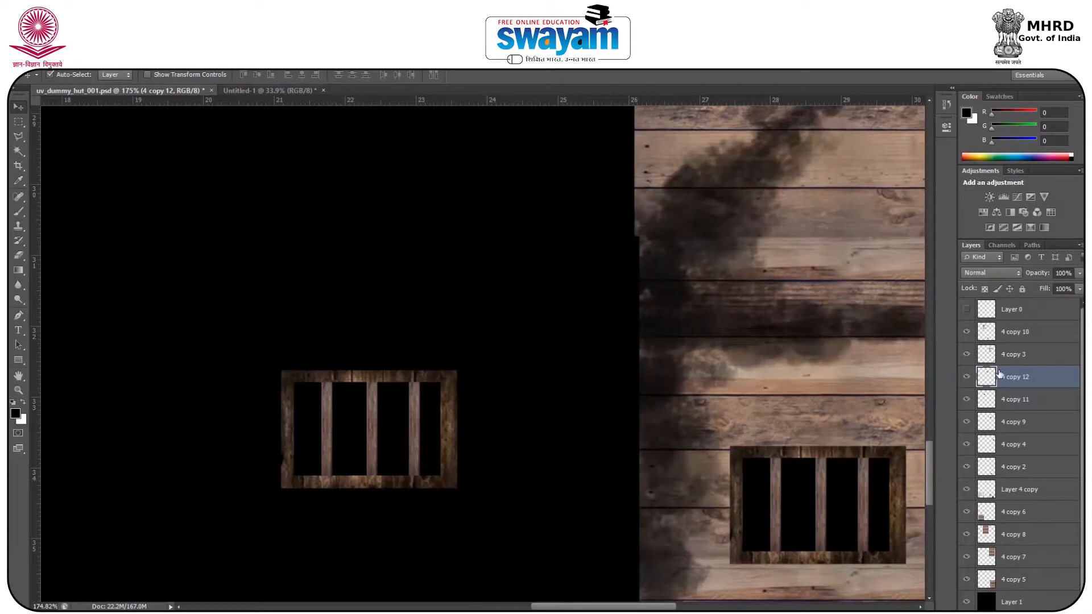
pyautogui.click(966, 310)
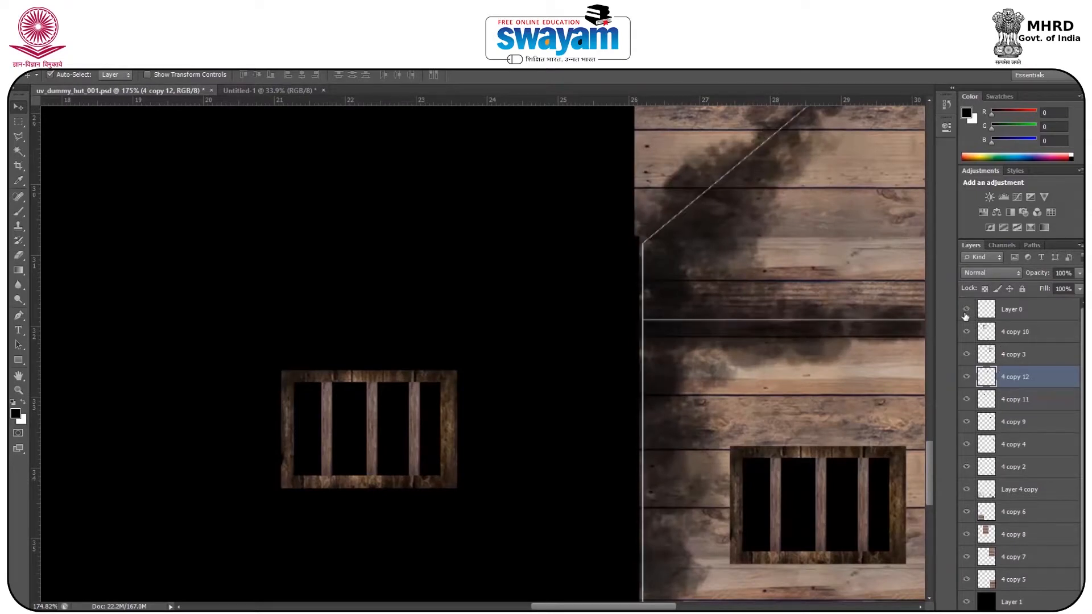
pyautogui.click(349, 380)
pyautogui.press('Delete')
pyautogui.scroll(-4, 561, 467)
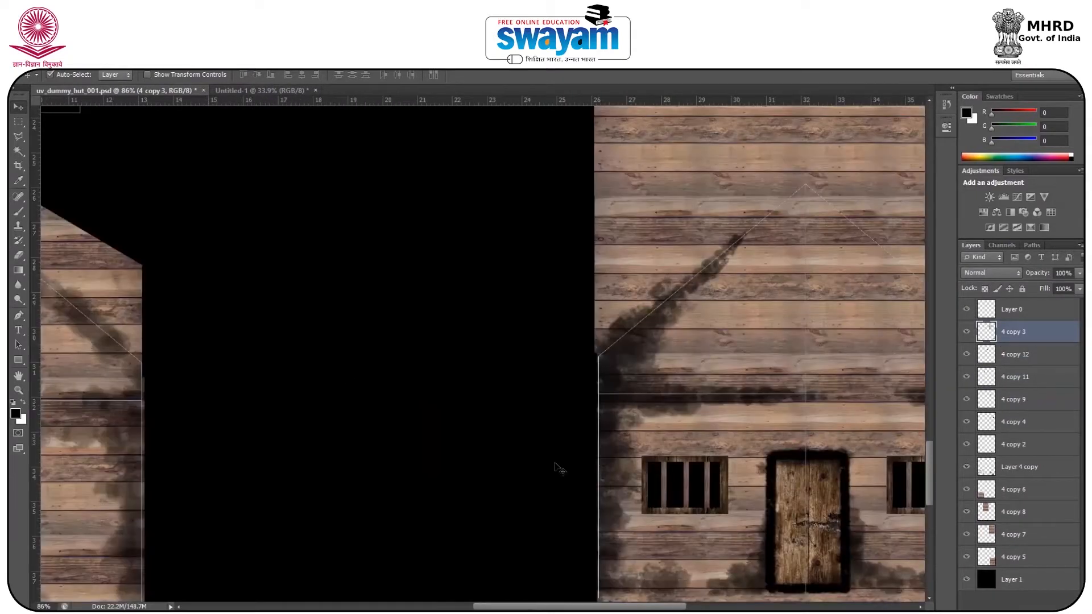
pyautogui.scroll(2, 560, 464)
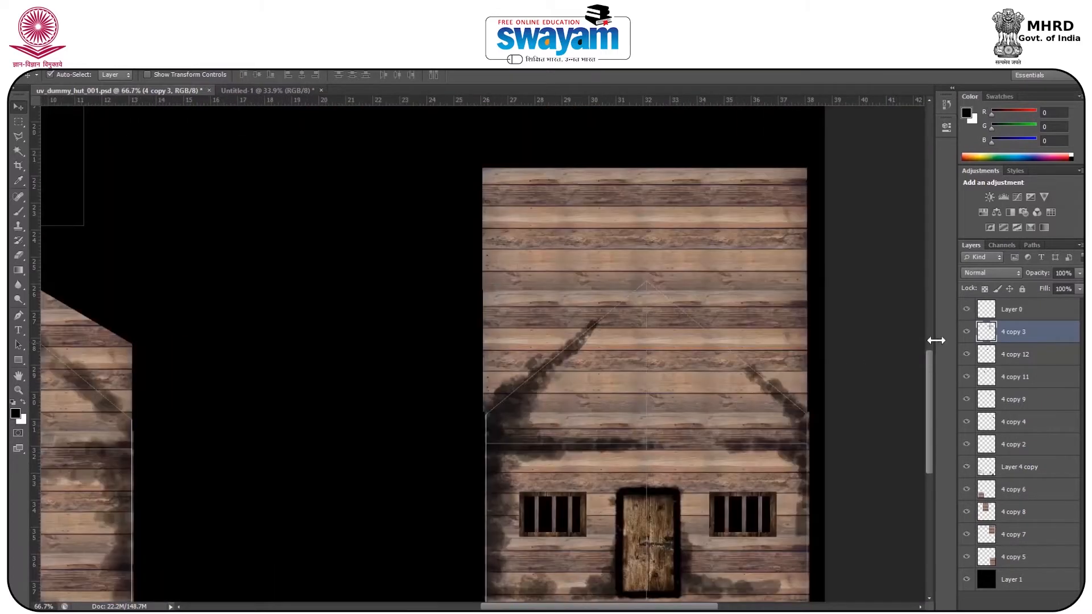
pyautogui.scroll(-5, 695, 383)
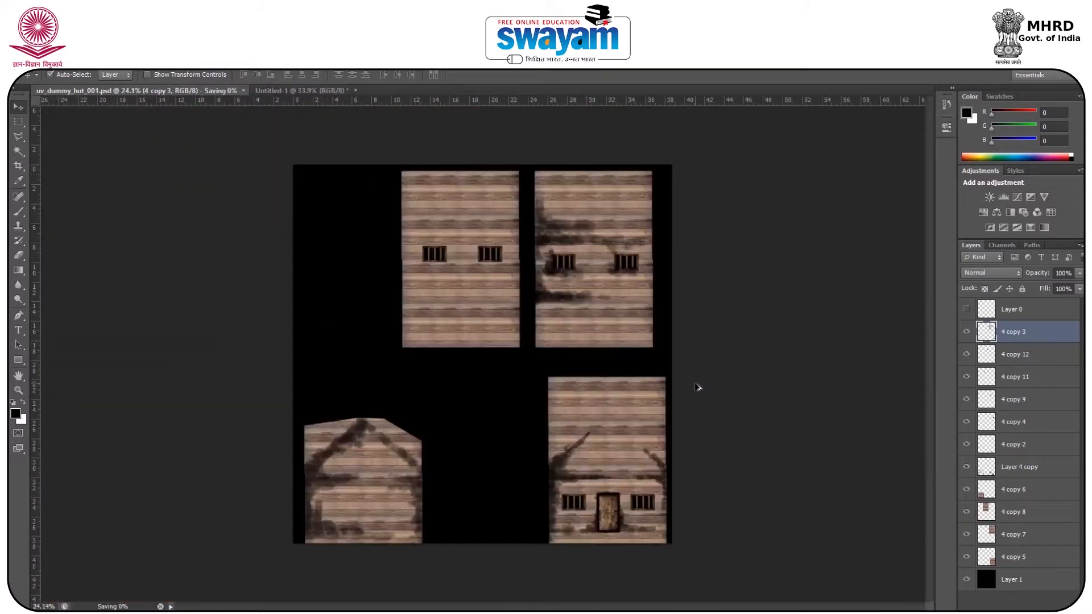
# Save a JPEG copy of the texture on the Desktop as uv_dummy_hut_001.jpg at quality 12, Maximum, Baseline ("Standard")
pyautogui.click(40, 62)
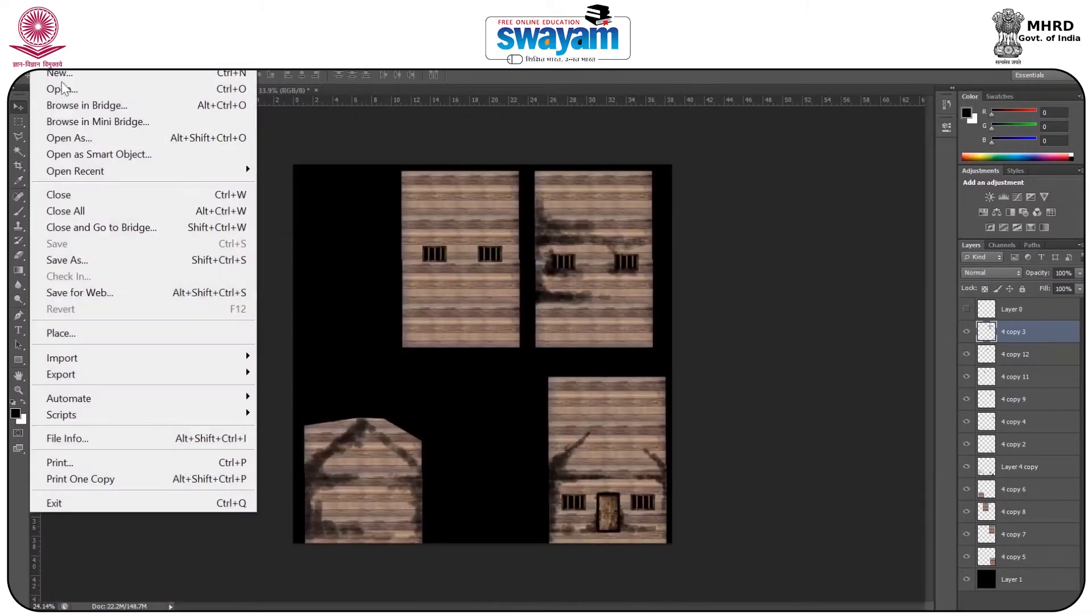
pyautogui.click(101, 260)
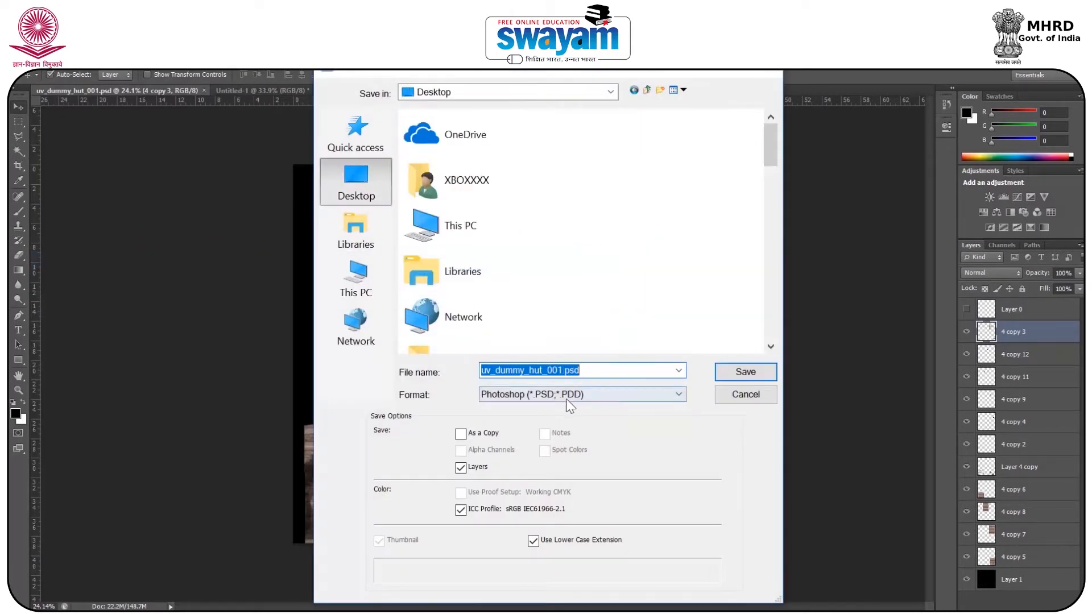
pyautogui.click(571, 396)
pyautogui.click(532, 498)
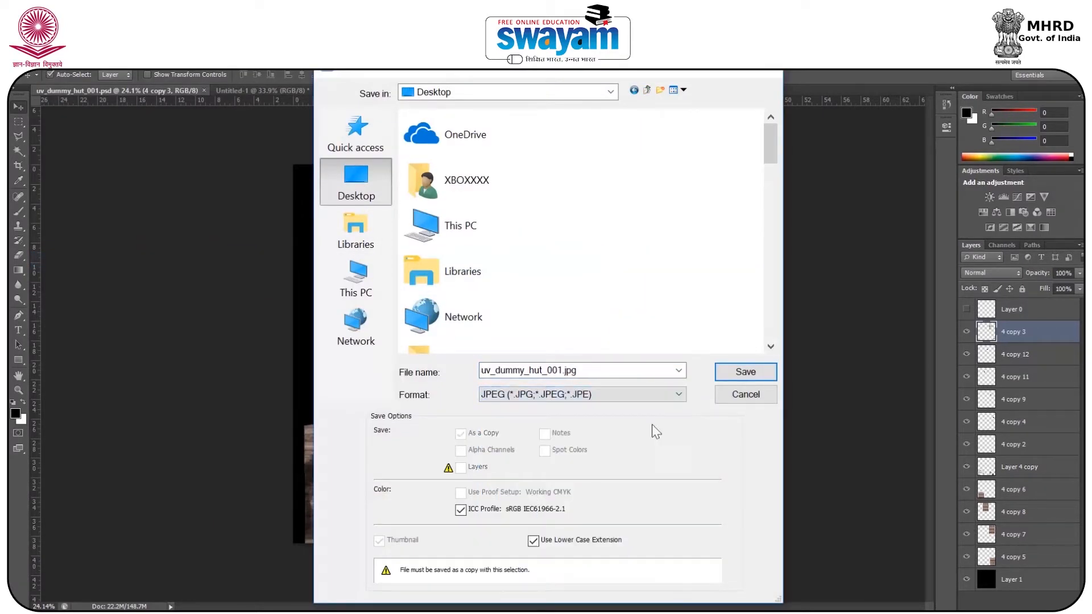
pyautogui.click(740, 373)
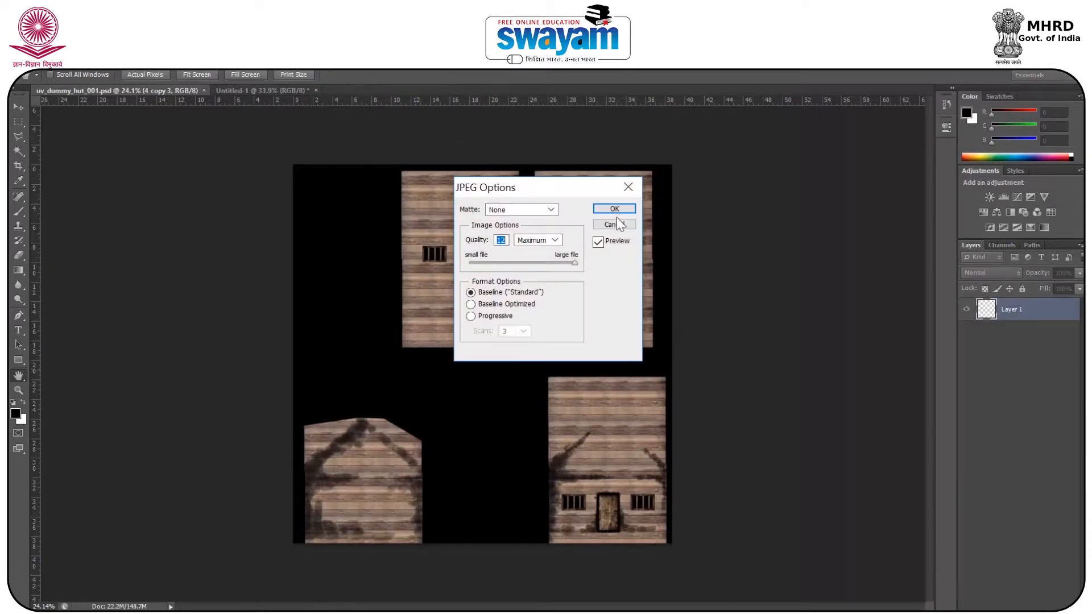
pyautogui.click(615, 210)
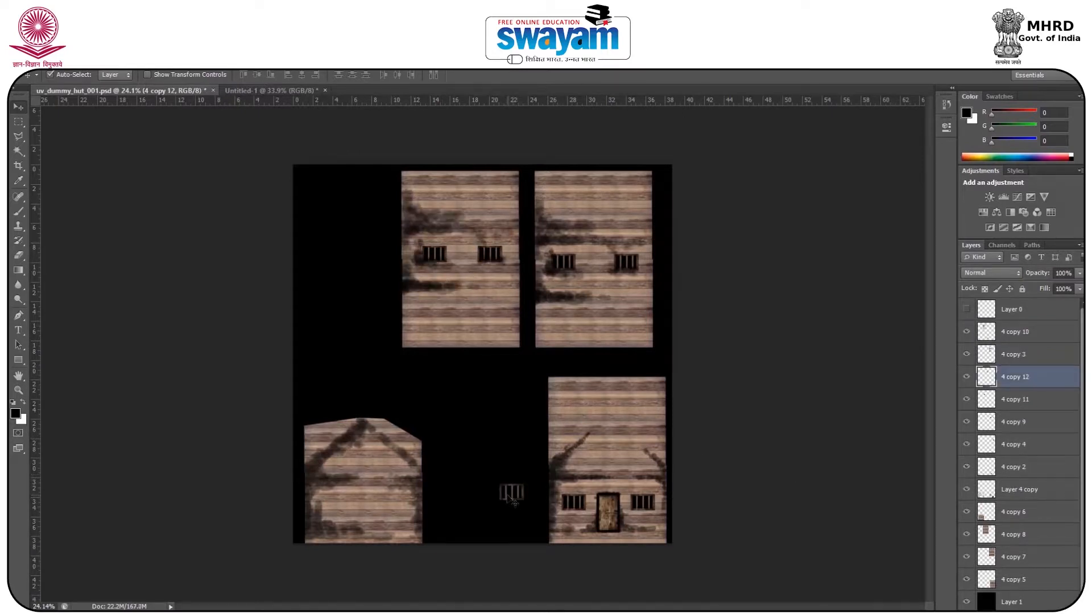
# Outline the stray barred window between the lower panels with the Polygonal Lasso and delete only that area from layer 4 copy 10
pyautogui.click(19, 136)
pyautogui.click(465, 492)
pyautogui.click(490, 538)
pyautogui.click(529, 502)
pyautogui.doubleClick(531, 473)
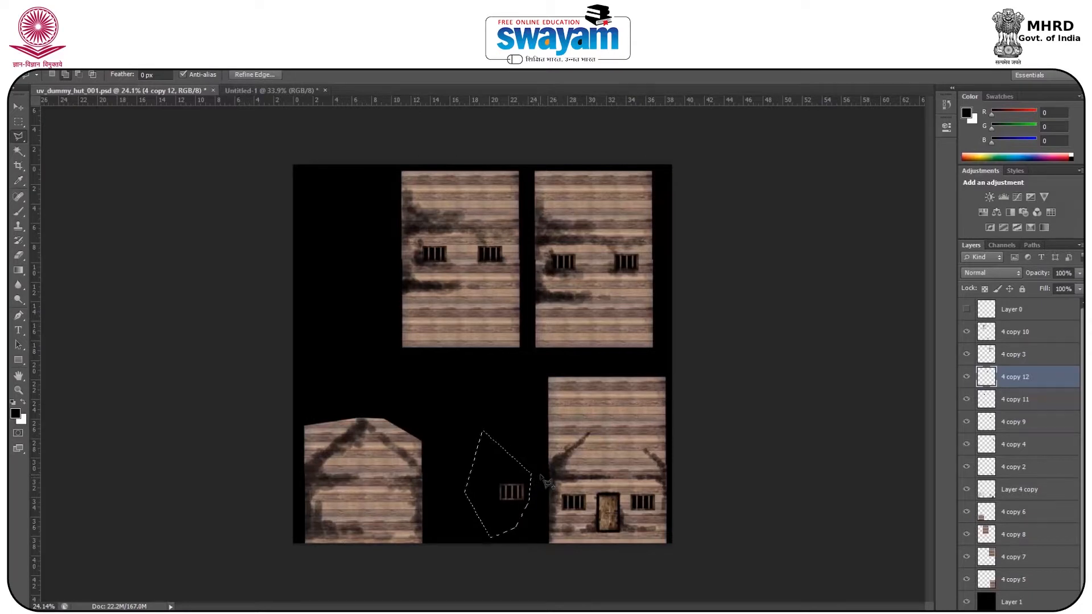
pyautogui.press('v')
pyautogui.click(514, 484)
pyautogui.click(548, 279)
pyautogui.click(548, 472)
pyautogui.press('Return')
pyautogui.click(973, 333)
pyautogui.click(971, 333)
pyautogui.press('Delete')
pyautogui.hotkey('ctrl', 'd')
# Save the cleaned-up texture as JPEG uv_dummy_hut_001.jpg on the Desktop, replacing the earlier JPEG copy
pyautogui.hotkey('ctrl', 'shift', 's')
pyautogui.click(356, 182)
pyautogui.click(592, 396)
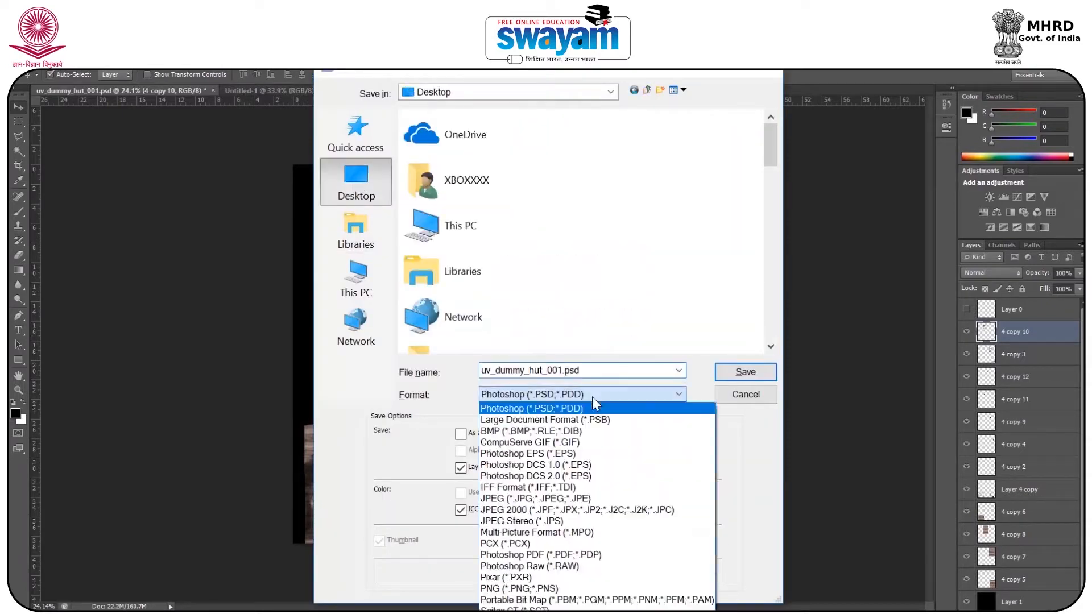
pyautogui.press('j')
pyautogui.press('Return')
pyautogui.press('Return')
pyautogui.click(530, 274)
pyautogui.click(621, 210)
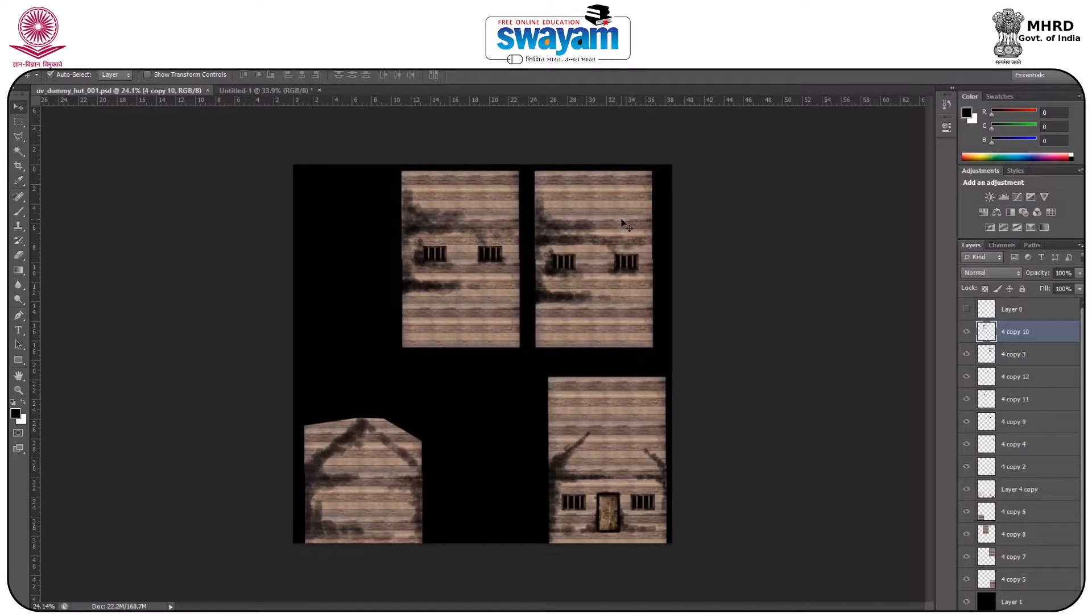
# Switch to Maya and return the hut body pCube1 from face selection to object mode
pyautogui.click(1027, 58)
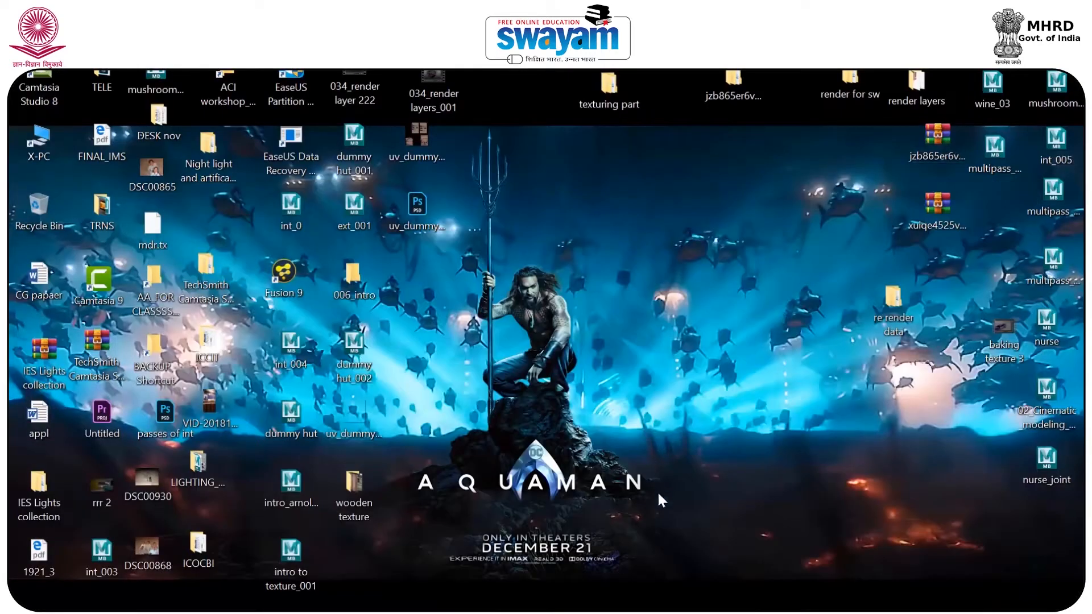
pyautogui.click(642, 587)
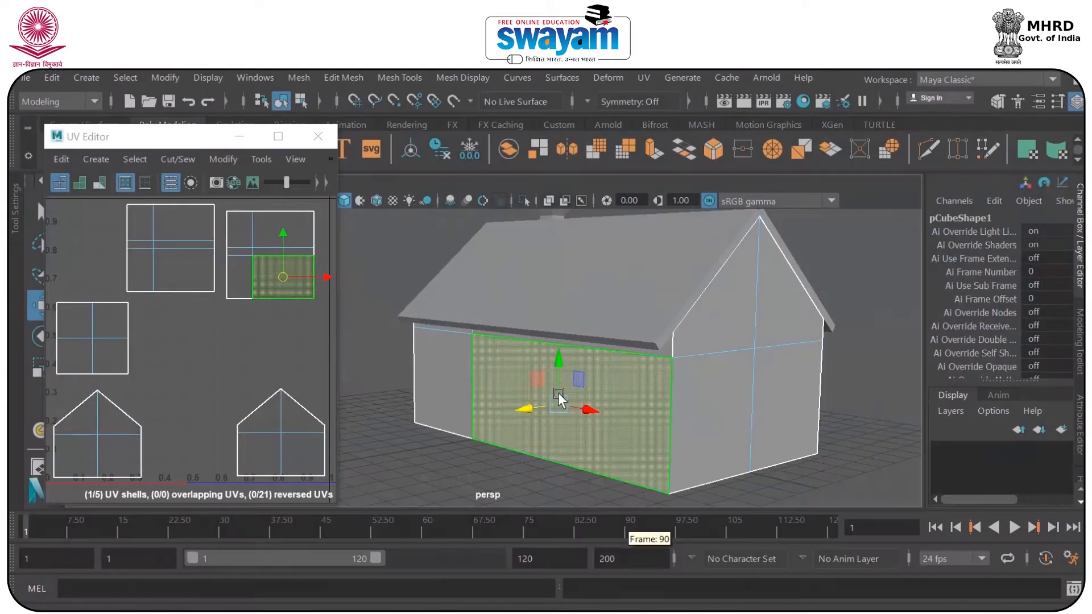
pyautogui.rightClick(533, 354)
pyautogui.click(617, 135)
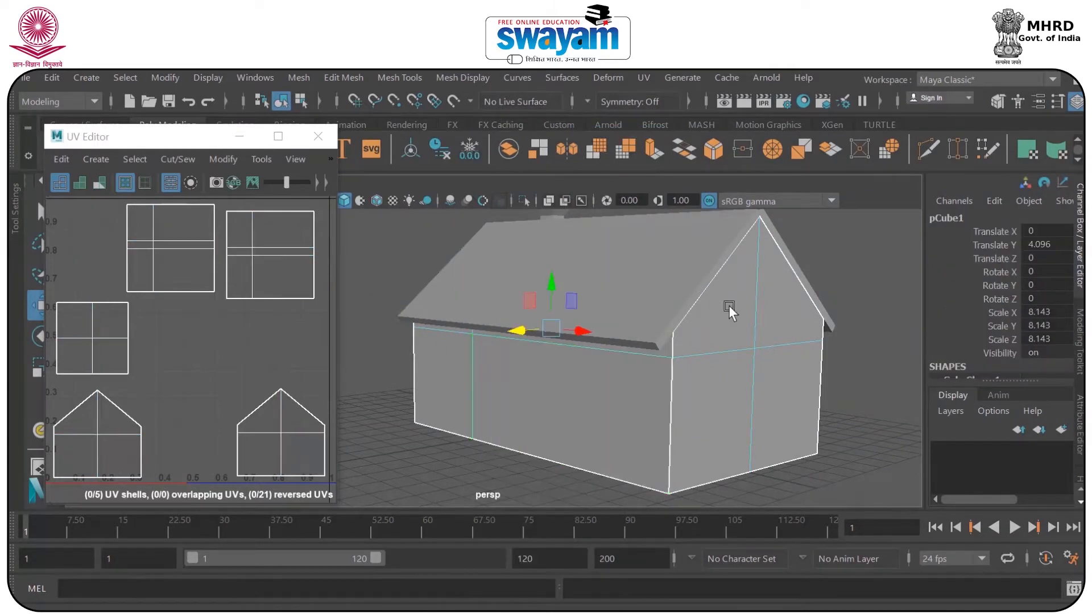
# Assign a new Lambert material to the hut body pCube1
pyautogui.click(872, 379)
pyautogui.click(761, 377)
pyautogui.rightClick(761, 376)
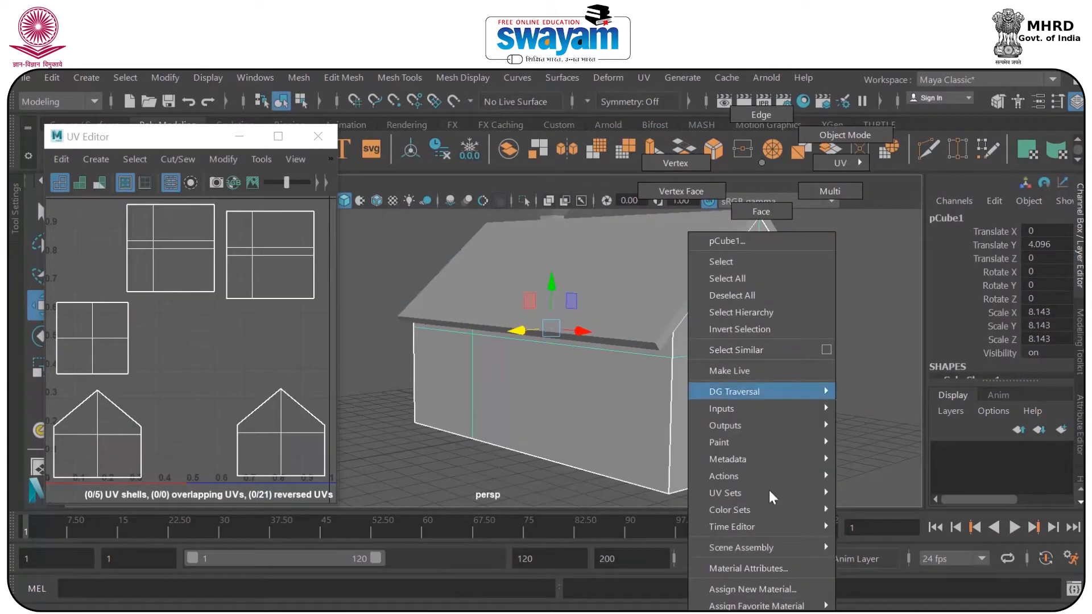
pyautogui.click(756, 589)
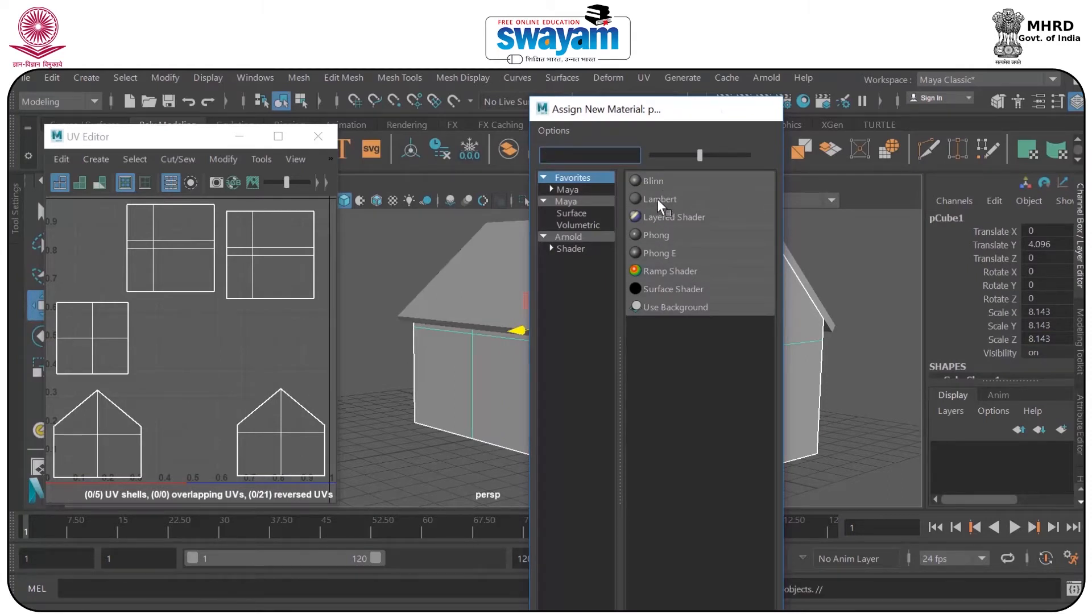
pyautogui.click(658, 199)
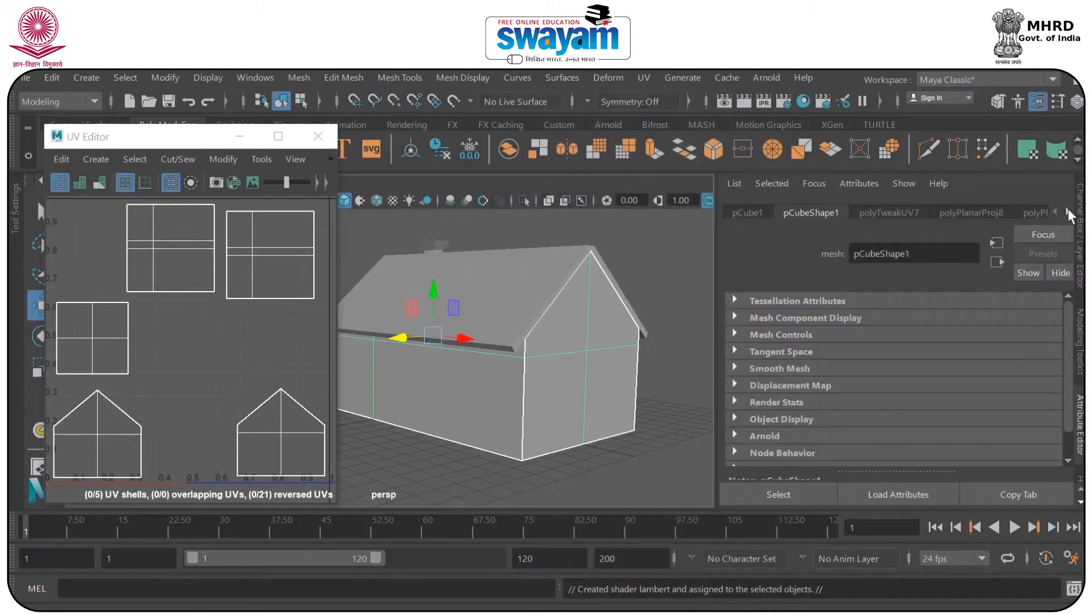
# Reselect the hut body, save the scene, and delete the body's construction history
pyautogui.click(1067, 210)
pyautogui.rightClick(537, 254)
pyautogui.click(622, 140)
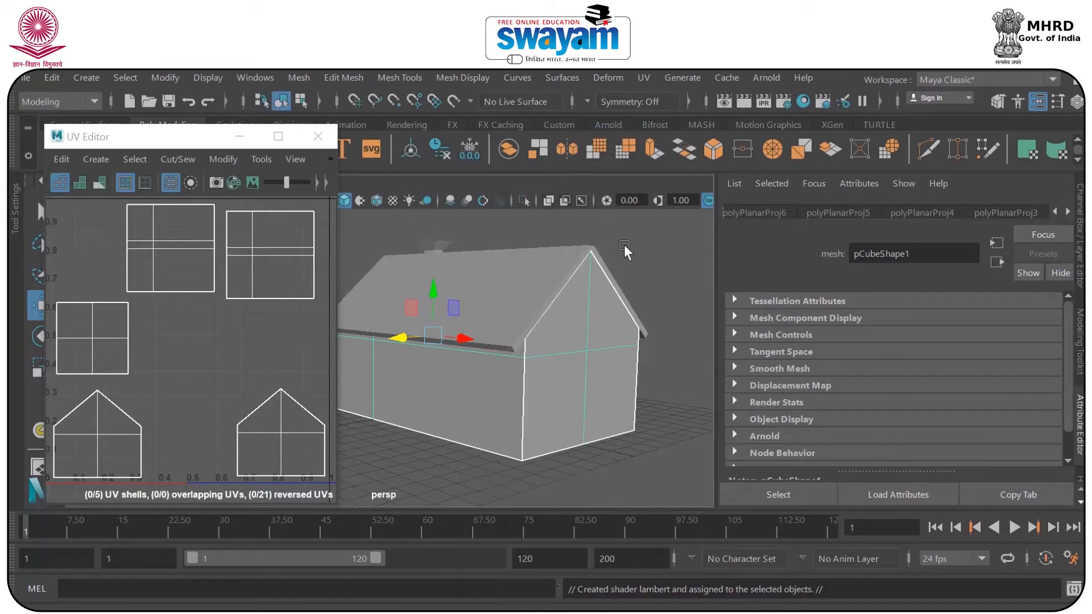
pyautogui.click(627, 245)
pyautogui.click(603, 306)
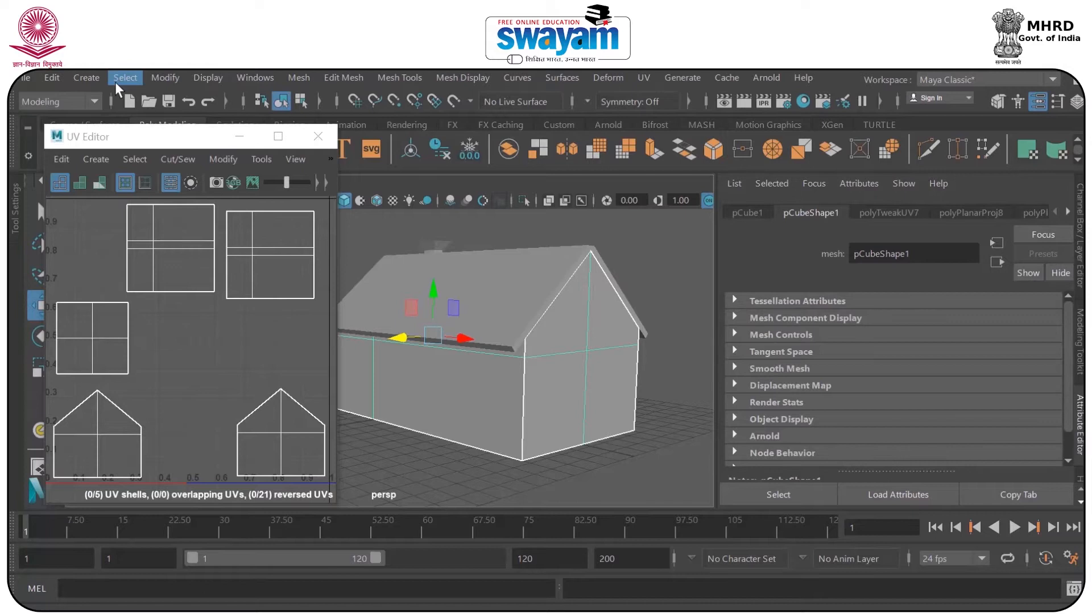
pyautogui.hotkey('ctrl', 's')
pyautogui.press('Return')
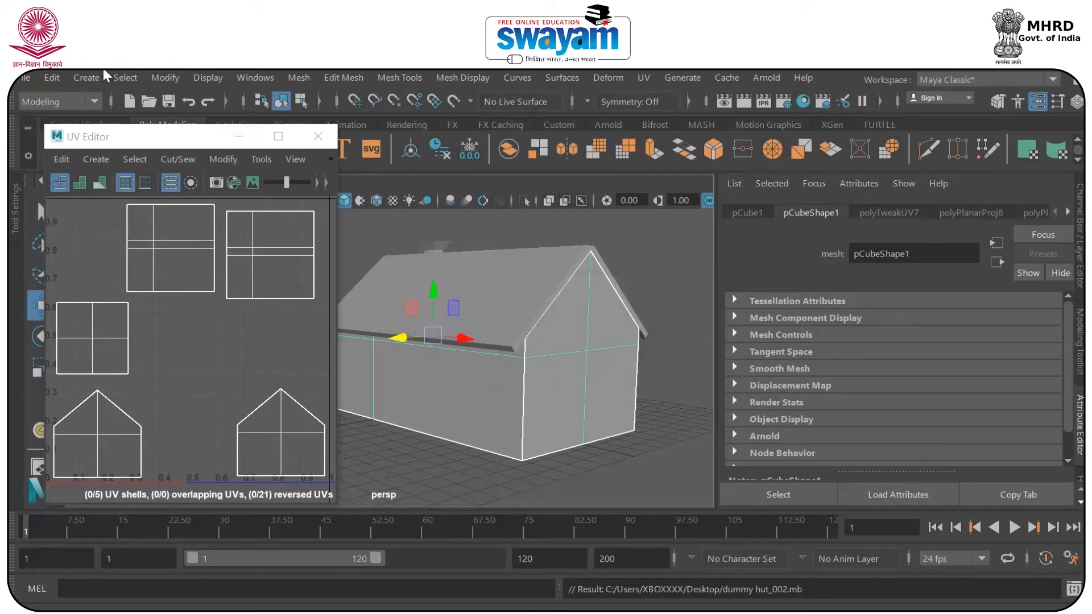
pyautogui.click(55, 76)
pyautogui.moveTo(170, 278)
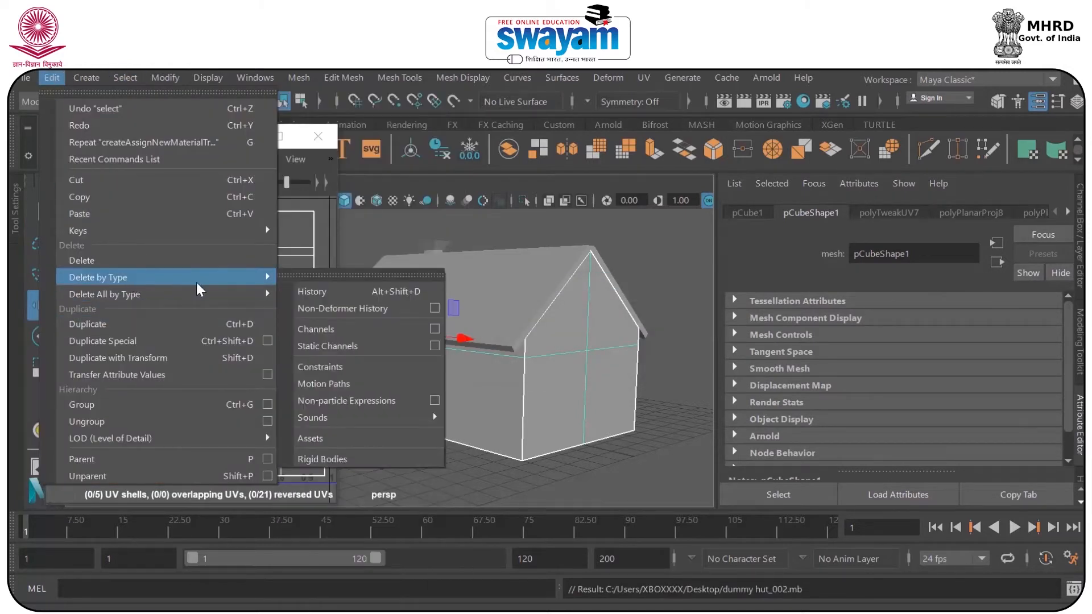
pyautogui.click(332, 291)
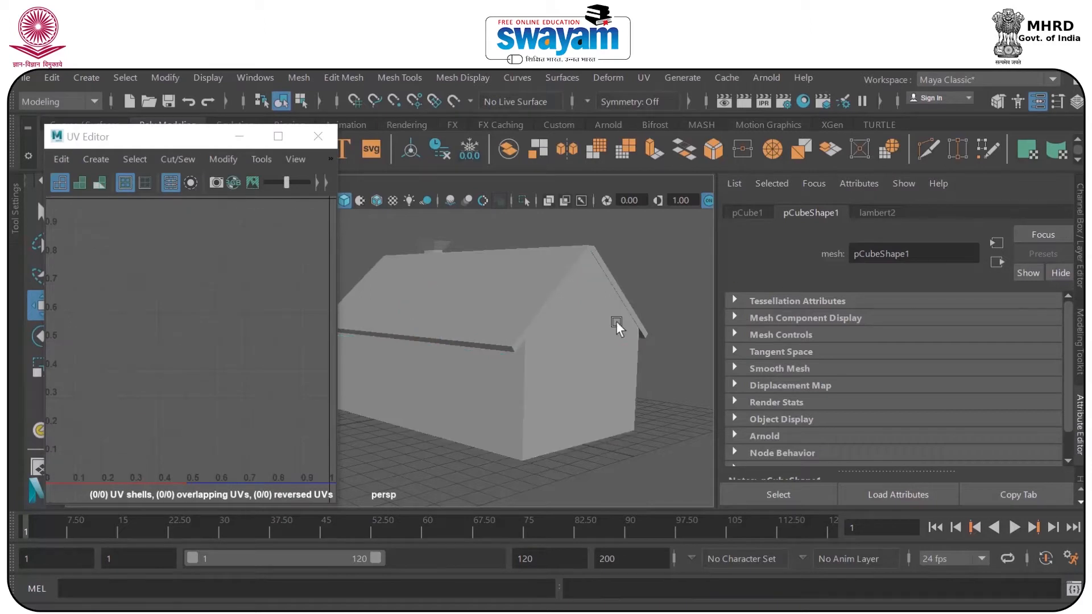
# Connect a File texture to the color of lambert2 and load uv_dummy_hut_001.jpg from the Desktop as its image
pyautogui.click(891, 214)
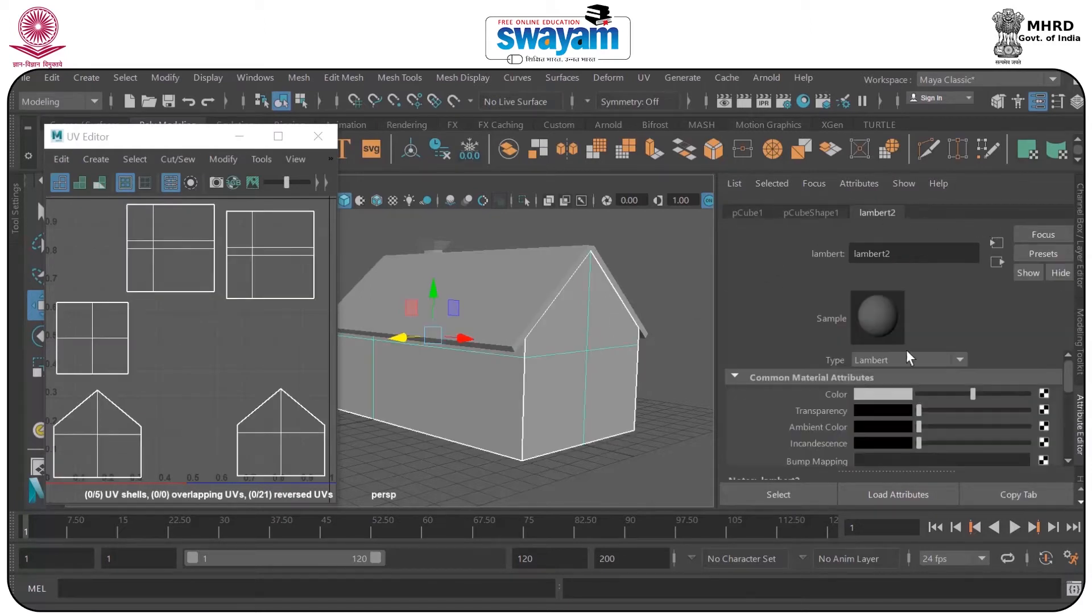
pyautogui.click(1043, 393)
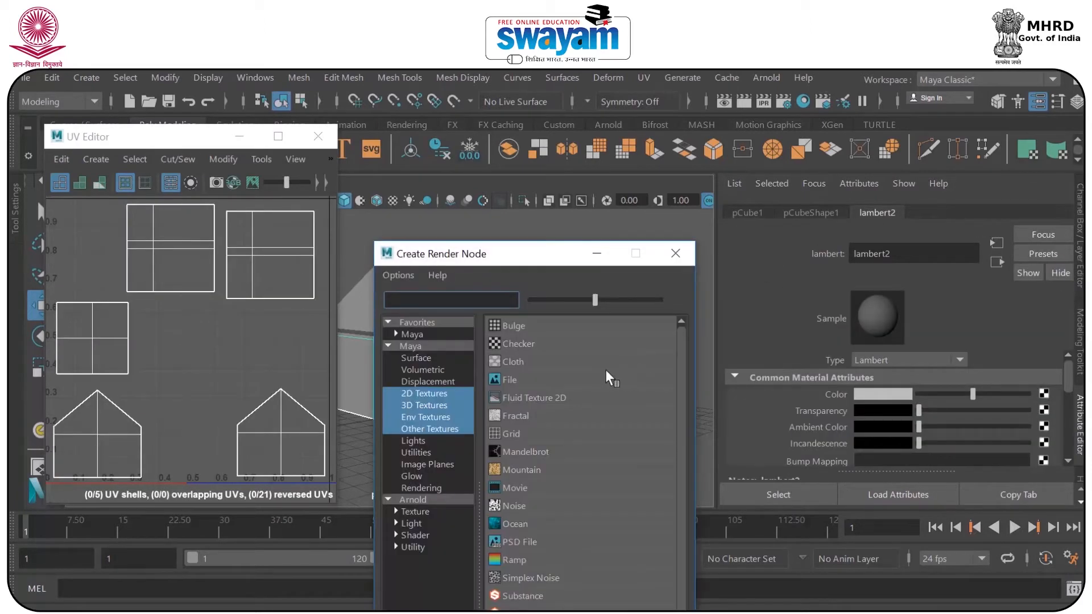
pyautogui.click(515, 380)
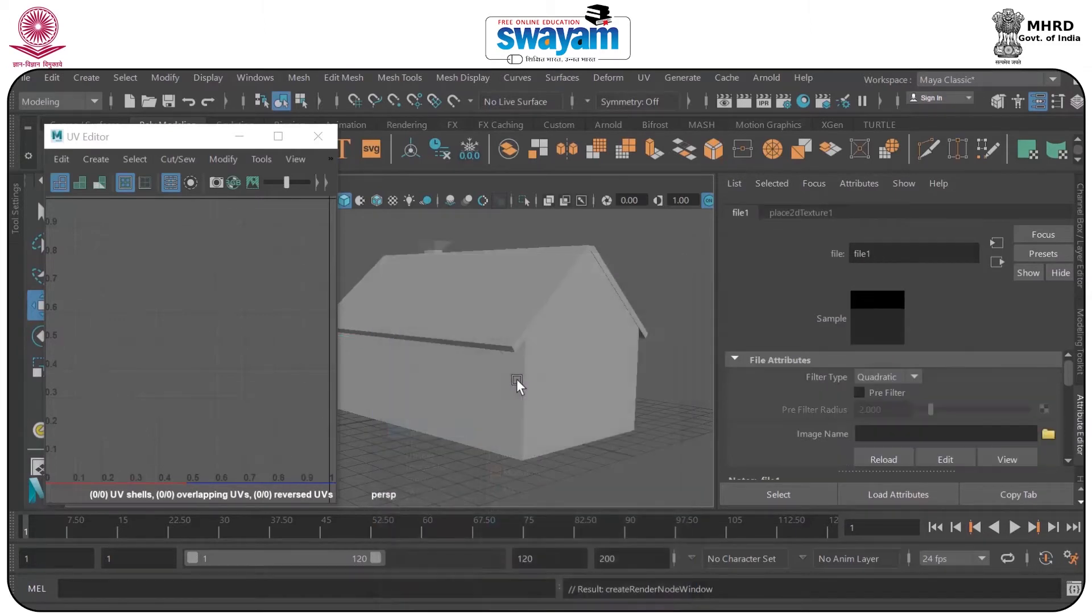
pyautogui.click(1048, 435)
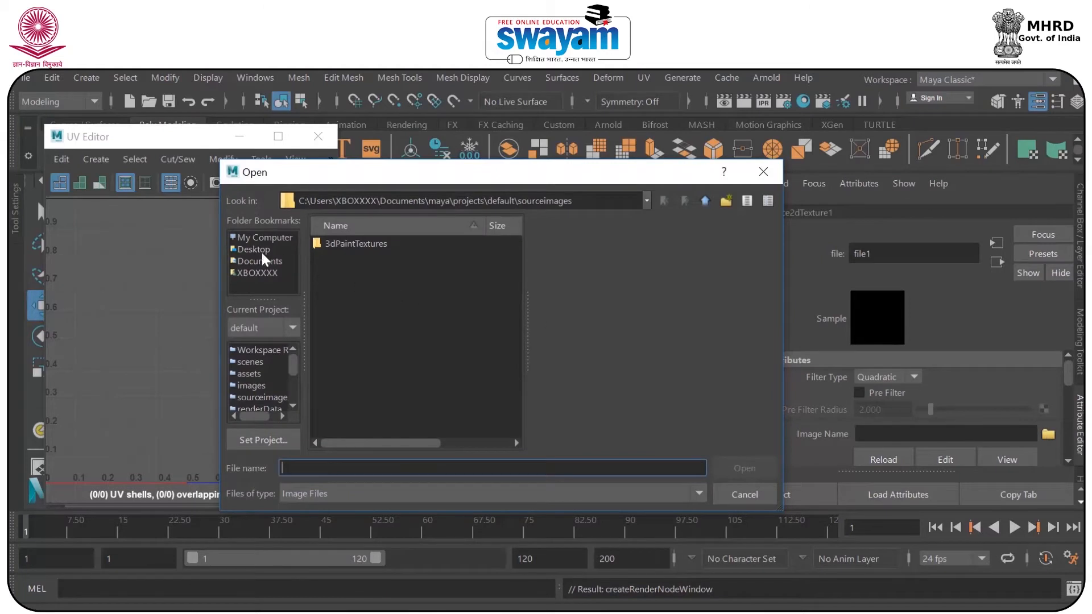
pyautogui.click(256, 250)
pyautogui.moveTo(512, 266); pyautogui.dragTo(514, 365)
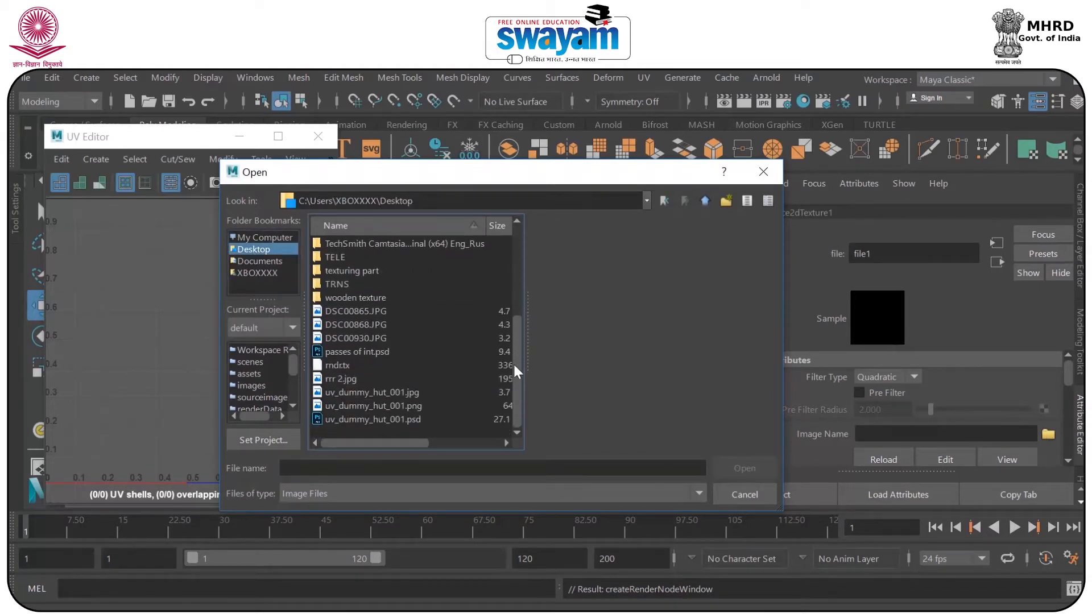
pyautogui.click(407, 393)
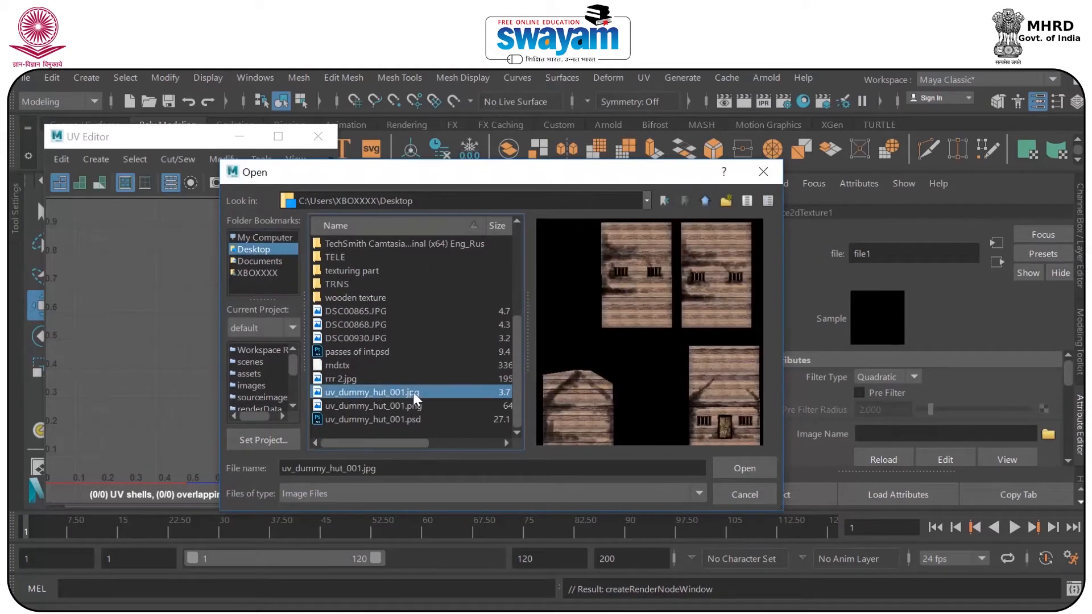
pyautogui.click(752, 469)
# Turn on textured display in the viewport and inspect a barred window on the hut's side wall up close
pyautogui.moveTo(643, 392)
pyautogui.mouseDown()
pyautogui.moveTo(626, 402)
pyautogui.moveTo(571, 394)
pyautogui.moveTo(654, 397)
pyautogui.moveTo(589, 387)
pyautogui.moveTo(637, 391)
pyautogui.mouseUp()
pyautogui.press('6')
pyautogui.scroll(5, 571, 359)
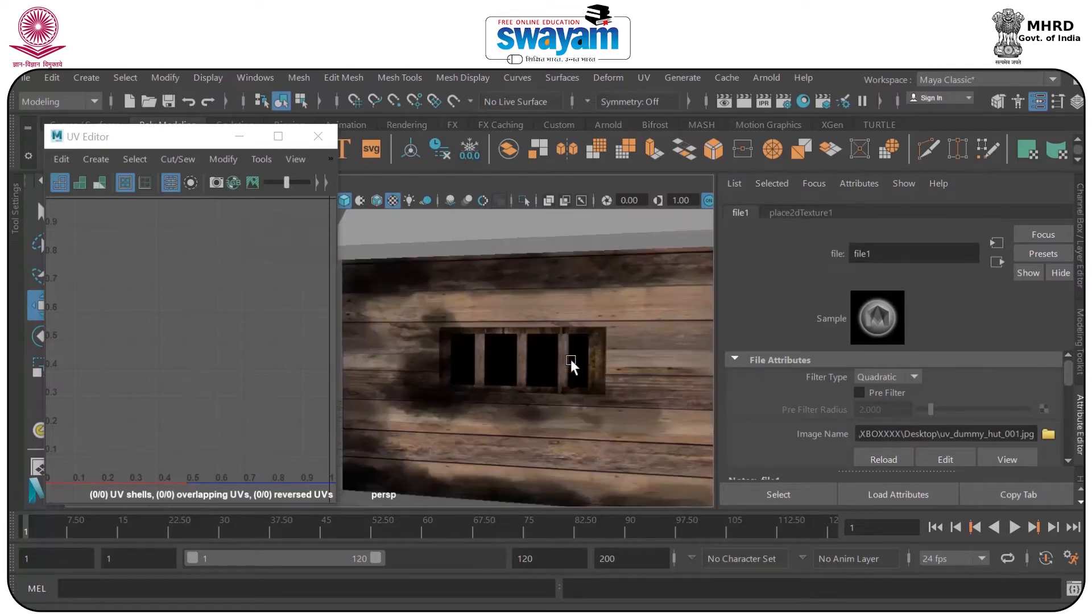
# Select the hut body and compare its two side-wall UV shells with the stretched texture on the walls
pyautogui.scroll(-5, 571, 360)
pyautogui.click(576, 375)
pyautogui.moveTo(576, 374); pyautogui.dragTo(496, 352)
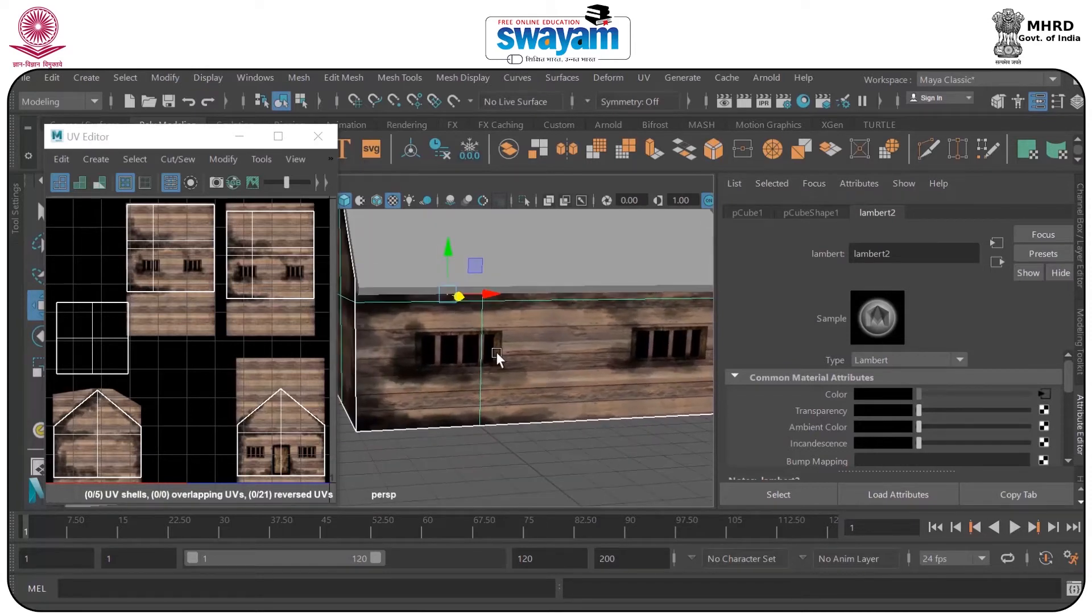
pyautogui.moveTo(254, 269); pyautogui.dragTo(194, 289)
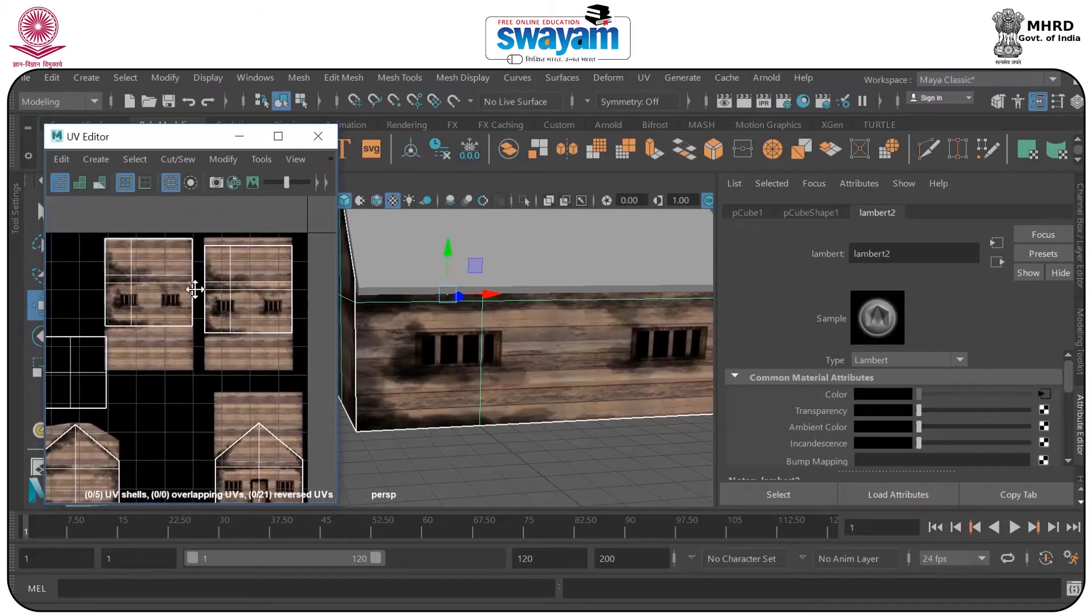
pyautogui.moveTo(85, 230); pyautogui.dragTo(297, 327)
pyautogui.moveTo(201, 310); pyautogui.dragTo(208, 313)
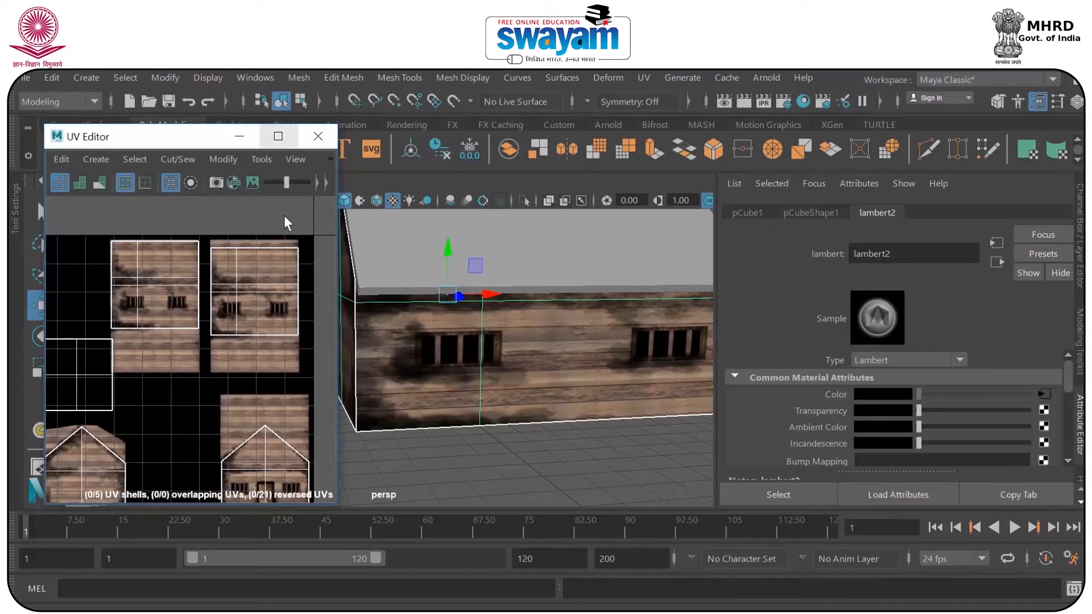
pyautogui.moveTo(712, 319); pyautogui.dragTo(812, 317)
pyautogui.keyDown('alt'); pyautogui.moveTo(625, 330); pyautogui.dragTo(598, 301); pyautogui.keyUp('alt')
pyautogui.scroll(5, 254, 290)
pyautogui.keyDown('alt'); pyautogui.moveTo(253, 262); pyautogui.dragTo(189, 267); pyautogui.keyUp('alt')
pyautogui.scroll(-2, 190, 268)
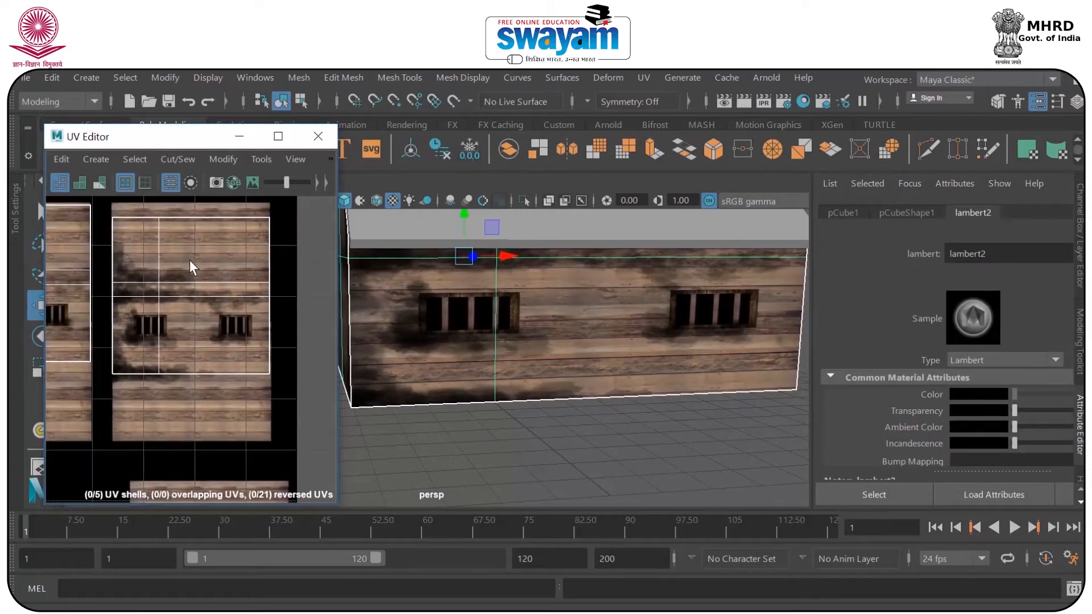
# Select all UVs of the rightmost side-wall shell, scale them wider horizontally, and check the window proportions on the hut
pyautogui.rightClick(147, 354)
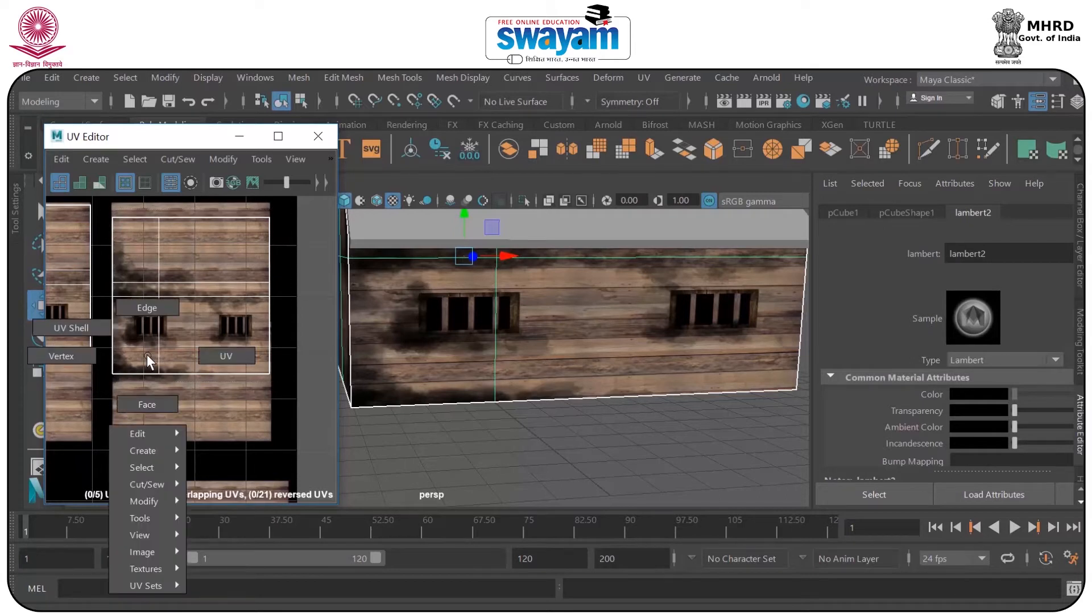
pyautogui.click(225, 347)
pyautogui.moveTo(278, 210); pyautogui.dragTo(104, 401)
pyautogui.press('e')
pyautogui.press('r')
pyautogui.moveTo(231, 296); pyautogui.dragTo(259, 299)
pyautogui.moveTo(579, 388); pyautogui.dragTo(539, 393)
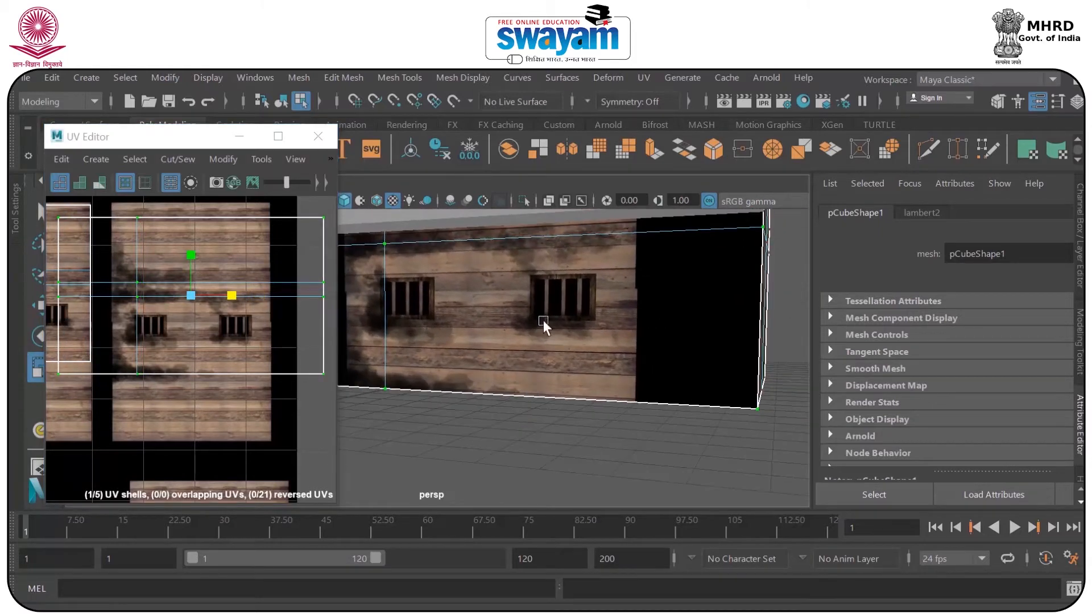
pyautogui.scroll(5, 580, 262)
pyautogui.scroll(-8, 581, 265)
pyautogui.moveTo(600, 288); pyautogui.dragTo(635, 296)
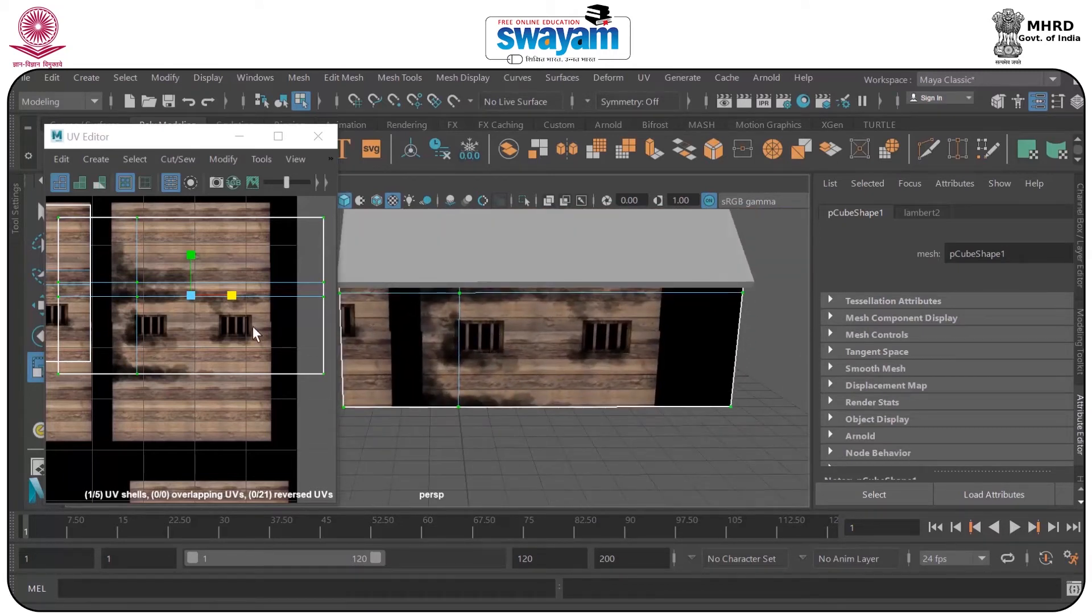
# Enlarge the UV Editor, move the other side-wall's UVs toward the empty area, and apply Create UV Shell to them
pyautogui.moveTo(175, 328); pyautogui.dragTo(313, 333)
pyautogui.scroll(-4, 227, 321)
pyautogui.click(280, 137)
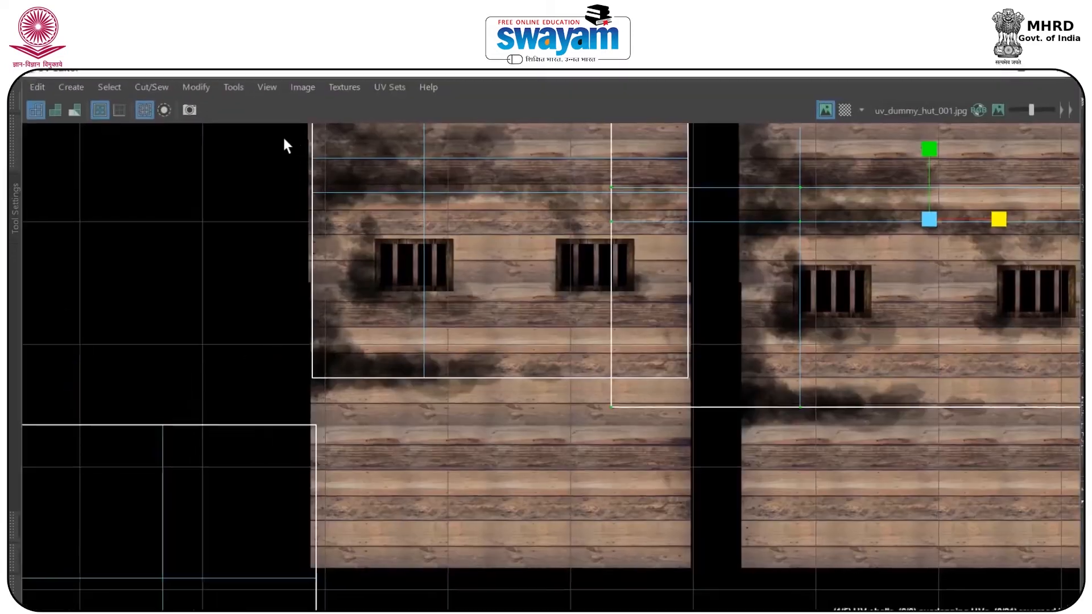
pyautogui.scroll(-3, 617, 257)
pyautogui.scroll(-1, 620, 262)
pyautogui.press('w')
pyautogui.moveTo(739, 239); pyautogui.dragTo(704, 272)
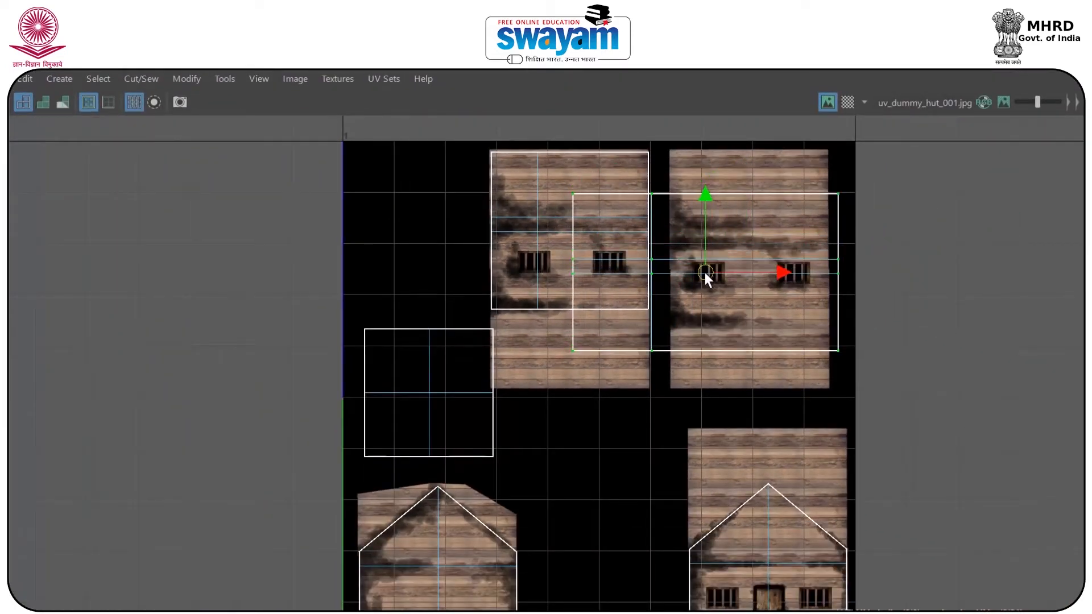
pyautogui.click(476, 151)
pyautogui.moveTo(436, 130); pyautogui.dragTo(548, 313)
pyautogui.moveTo(645, 239); pyautogui.dragTo(561, 246)
pyautogui.moveTo(509, 73); pyautogui.dragTo(620, 155)
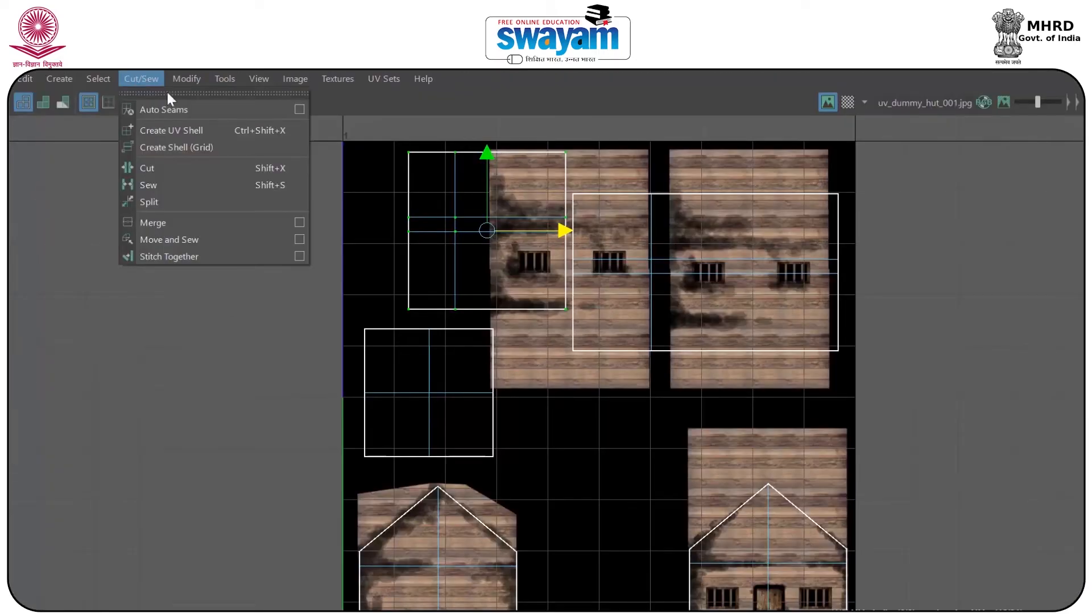
pyautogui.click(188, 131)
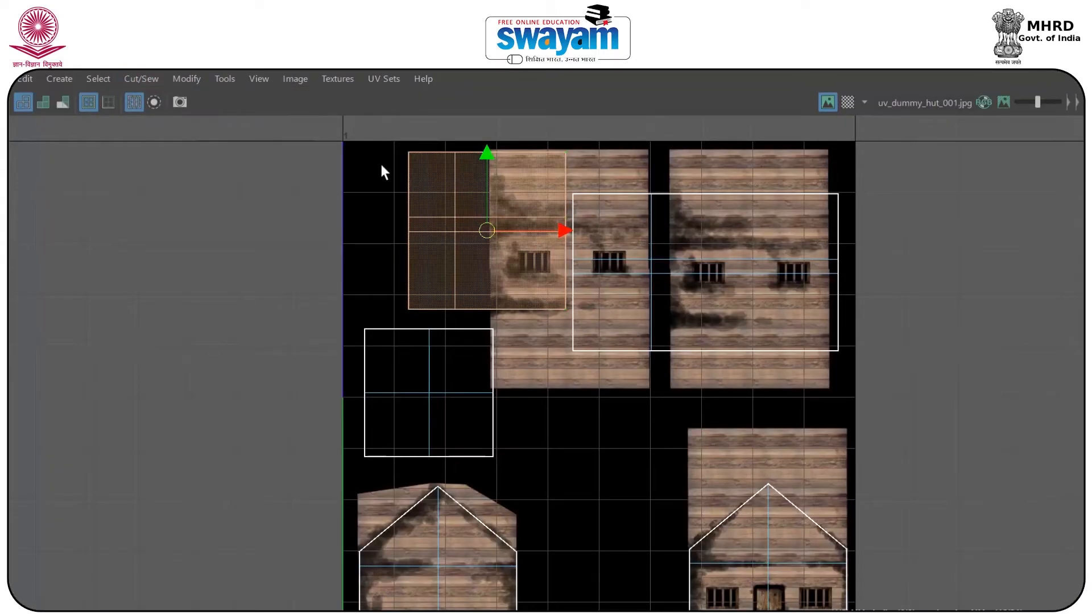
# Lay the selected side-wall shell over the widened one and scale it horizontally to the same width
pyautogui.moveTo(487, 230); pyautogui.dragTo(652, 272)
pyautogui.scroll(1, 724, 272)
pyautogui.press('r')
pyautogui.moveTo(718, 275); pyautogui.dragTo(779, 273)
pyautogui.press('w')
pyautogui.press('r')
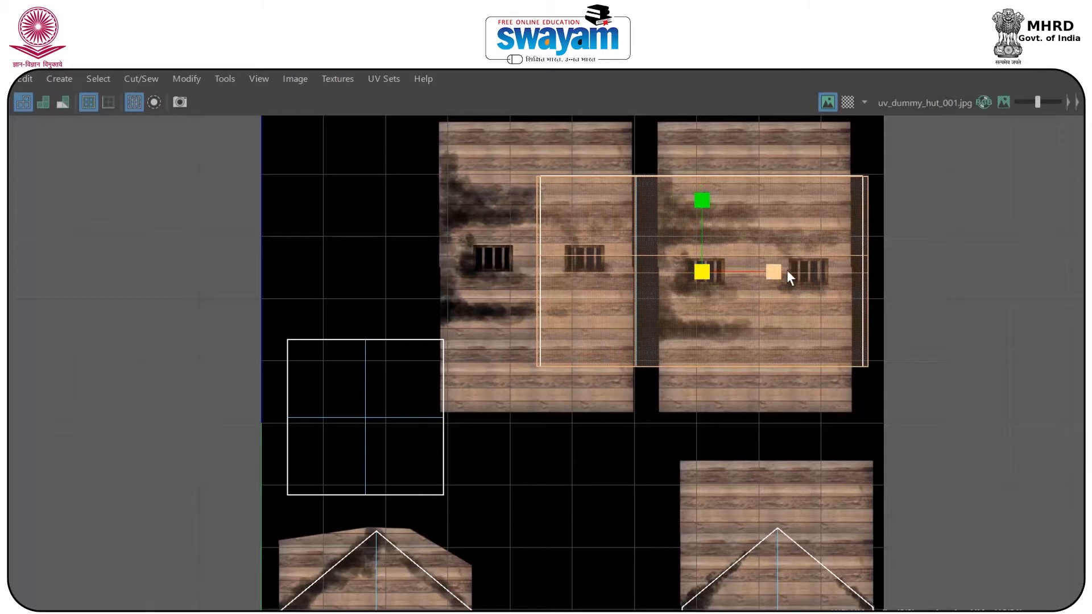
pyautogui.press('w')
pyautogui.moveTo(777, 274); pyautogui.dragTo(775, 273)
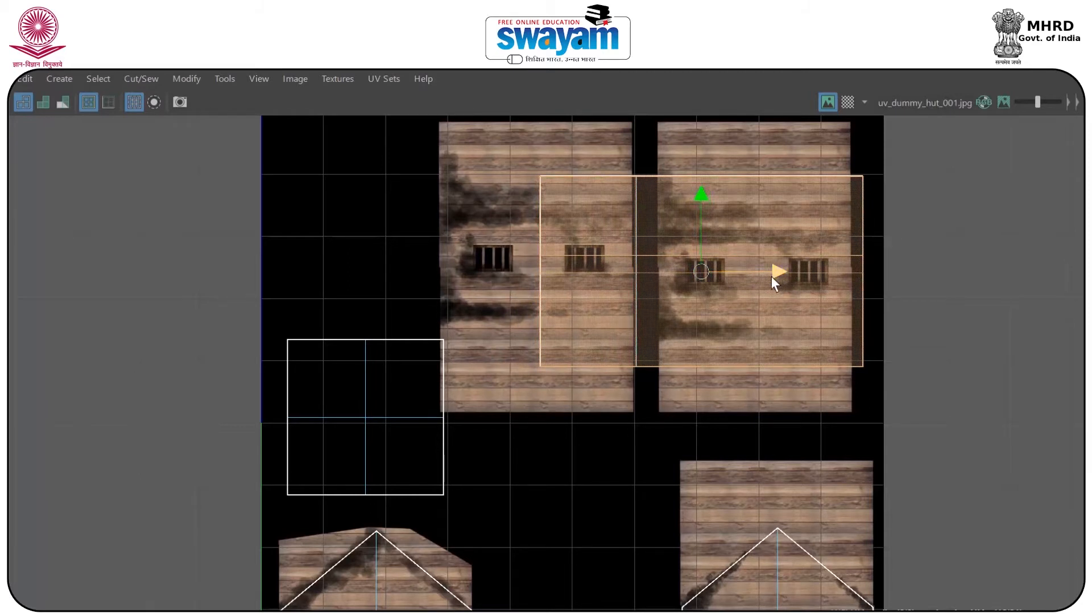
# Move the matched shell to the upper empty area and the other wide shell below the two windowed wood panels
pyautogui.moveTo(706, 272); pyautogui.dragTo(466, 239)
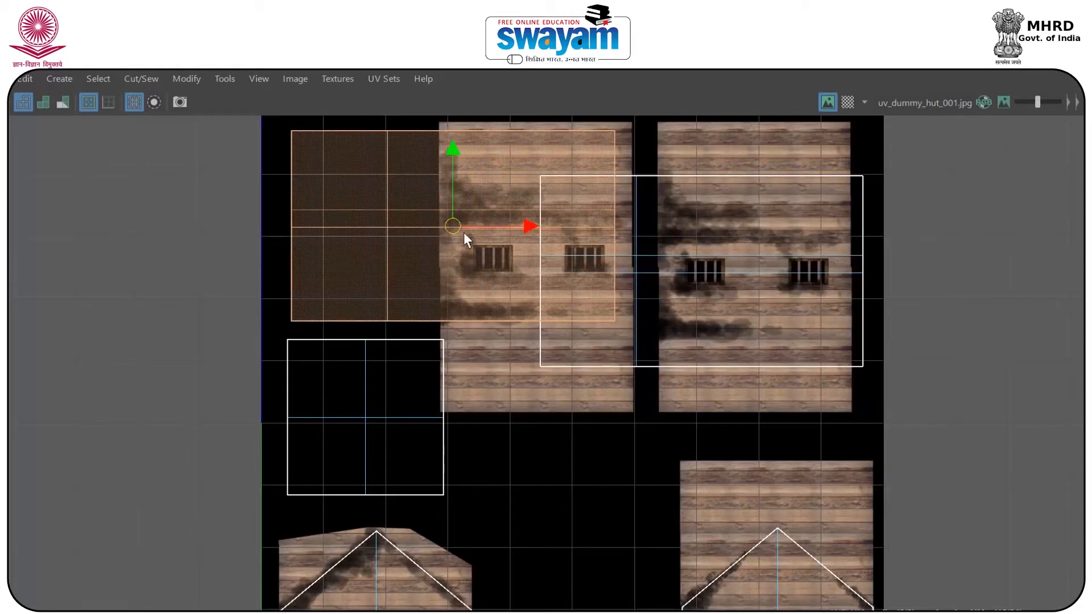
pyautogui.click(686, 191)
pyautogui.moveTo(702, 275); pyautogui.dragTo(662, 431)
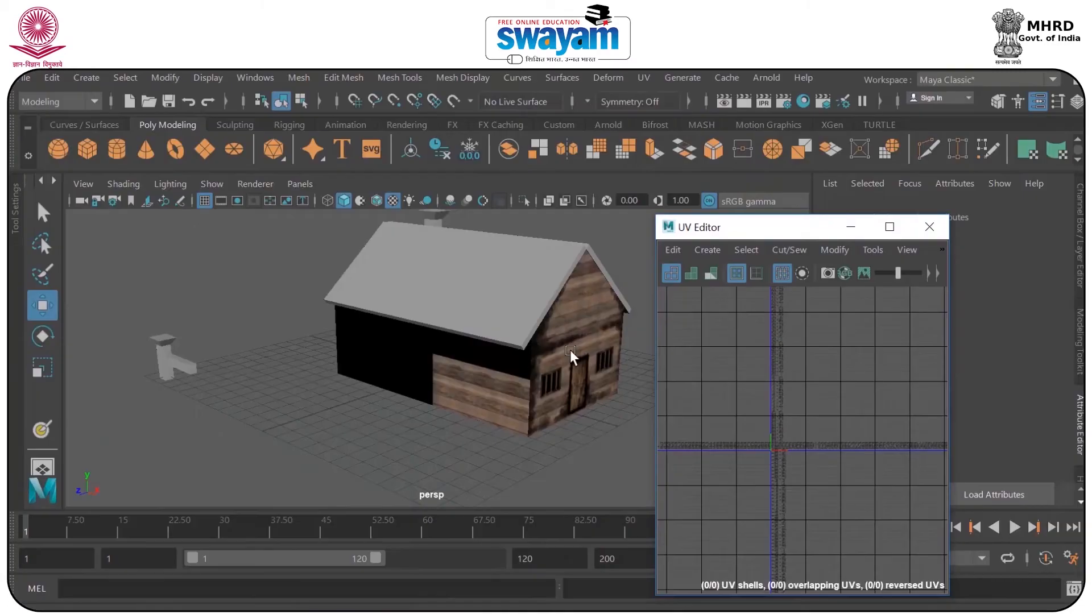
# Reselect the hut body and open the UV Snapshot options to browse for an output file
pyautogui.click(571, 355)
pyautogui.scroll(6, 799, 453)
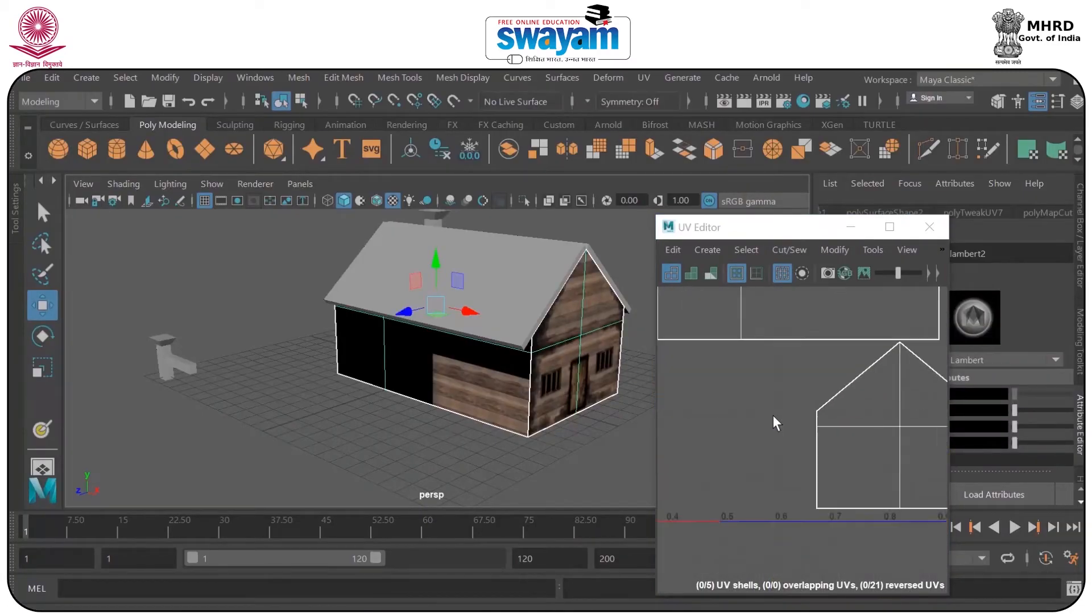
pyautogui.click(890, 228)
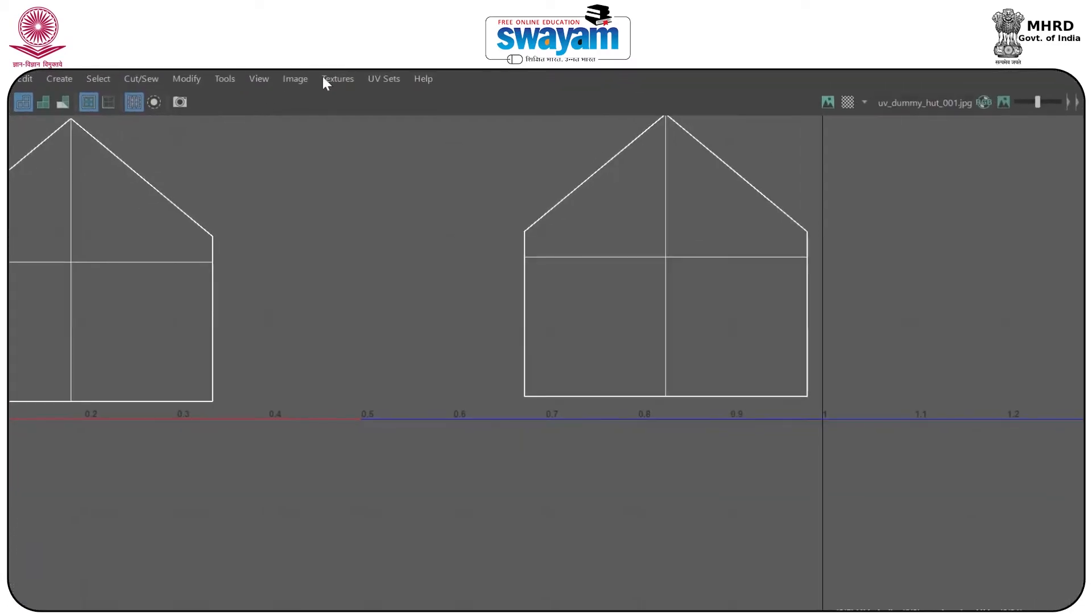
pyautogui.click(254, 80)
pyautogui.moveTo(283, 77)
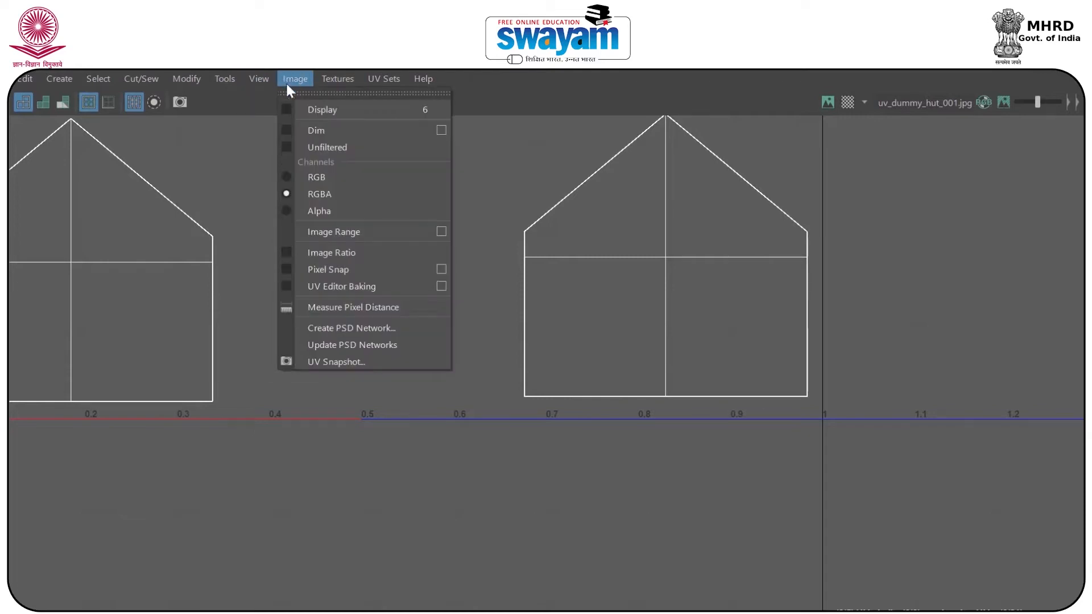
pyautogui.click(329, 361)
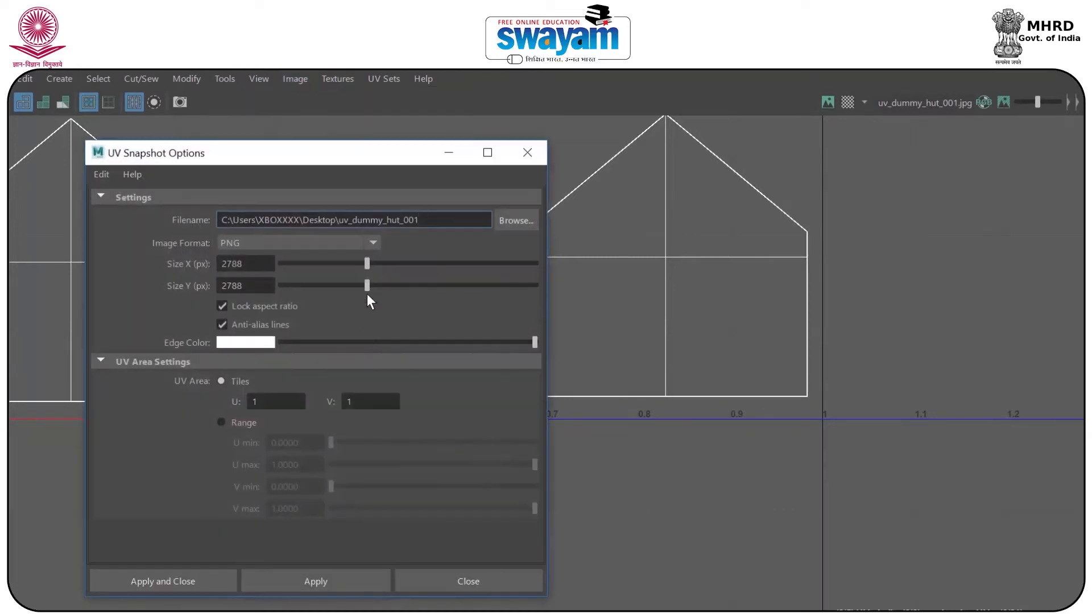
pyautogui.click(515, 220)
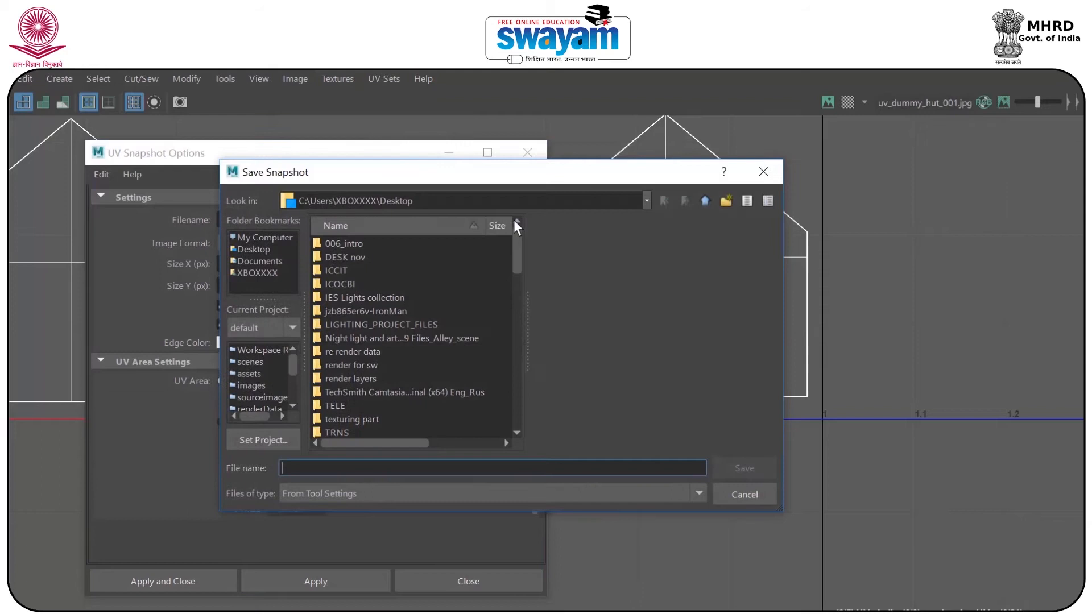
# Save the UV snapshot on the Desktop as the PNG file uv_dummy_hut_002
pyautogui.moveTo(515, 250); pyautogui.dragTo(510, 426)
pyautogui.click(362, 473)
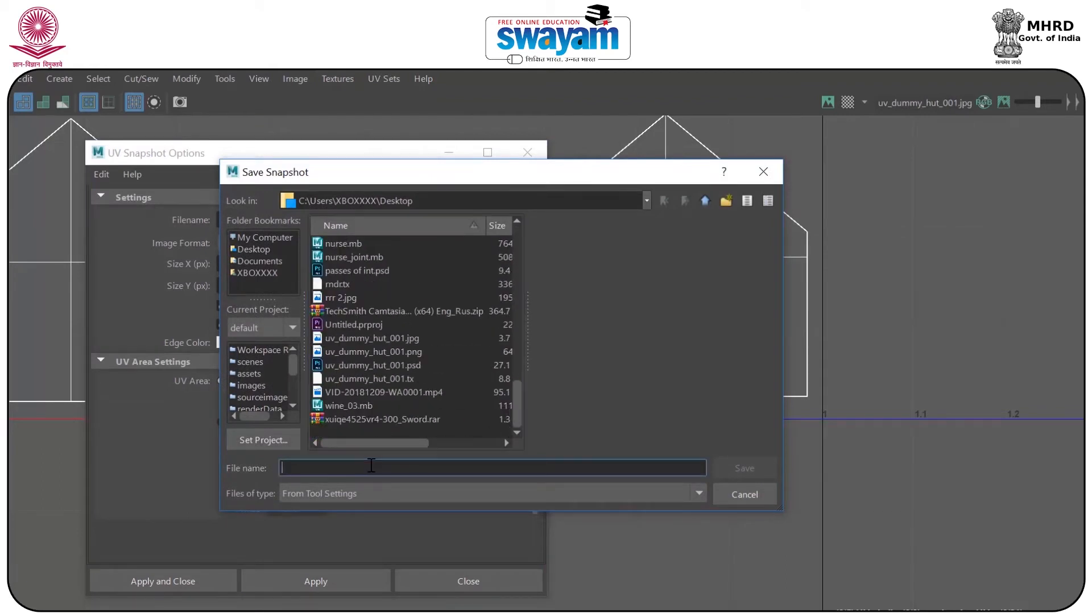
pyautogui.click(391, 353)
pyautogui.click(409, 471)
pyautogui.press('BackSpace')
pyautogui.press('BackSpace')
pyautogui.press('BackSpace')
pyautogui.press('BackSpace')
pyautogui.press('BackSpace')
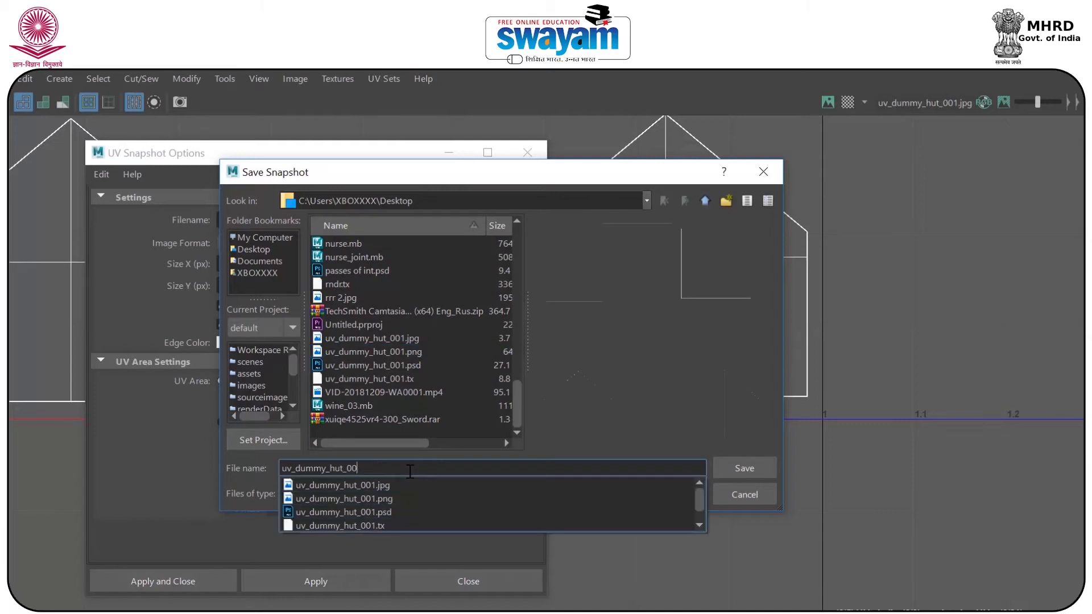
pyautogui.write('2')
pyautogui.press('Return')
pyautogui.click(173, 579)
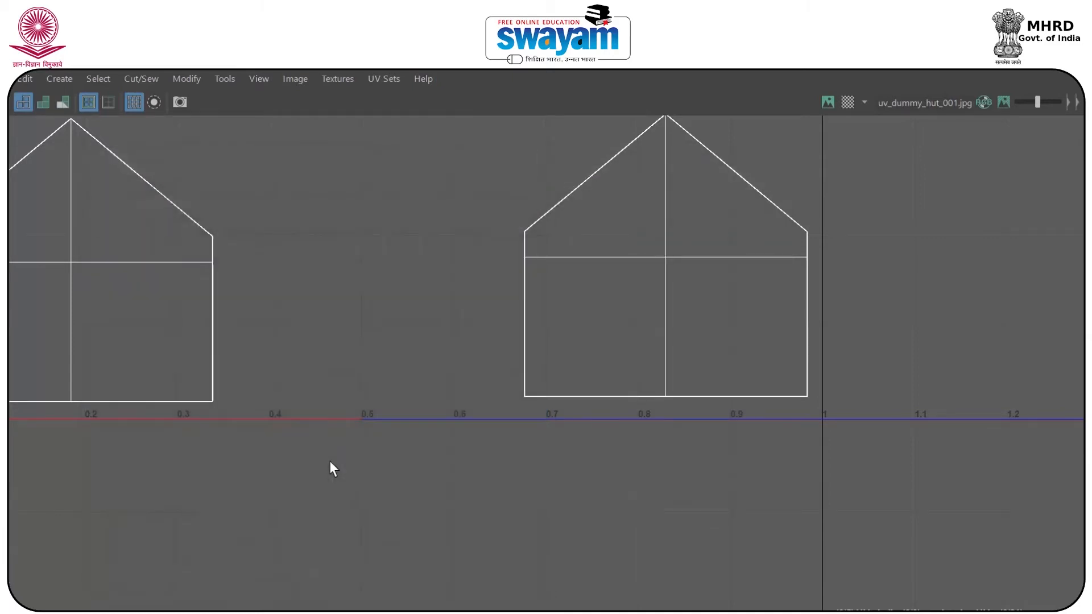
# Switch to Photoshop and place uv_dummy_hut_002.png from the Desktop into the hut texture document
pyautogui.scroll(-10, 629, 239)
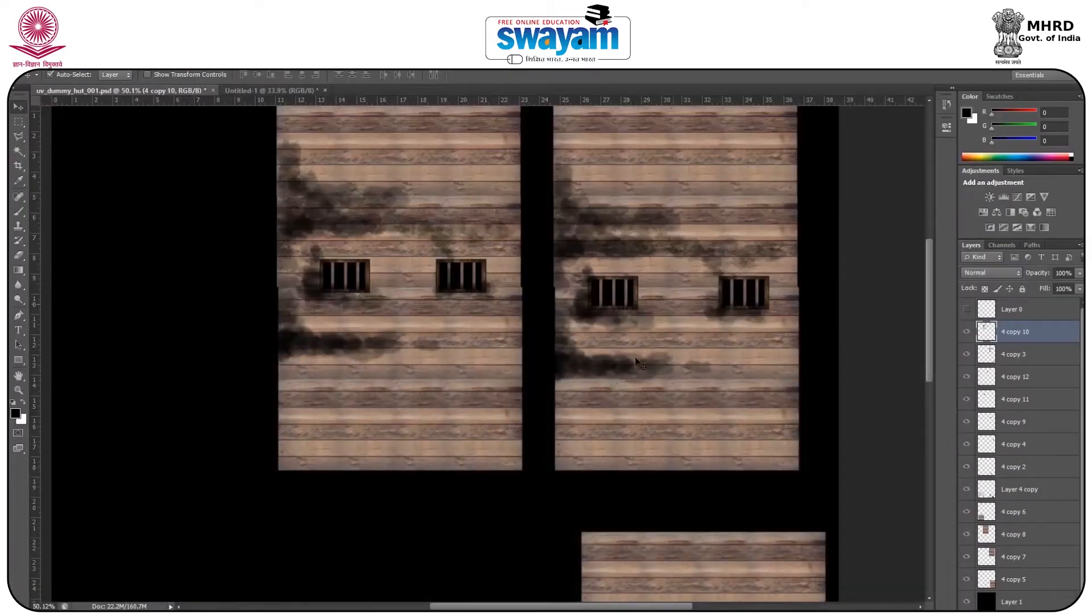
pyautogui.scroll(-3, 572, 290)
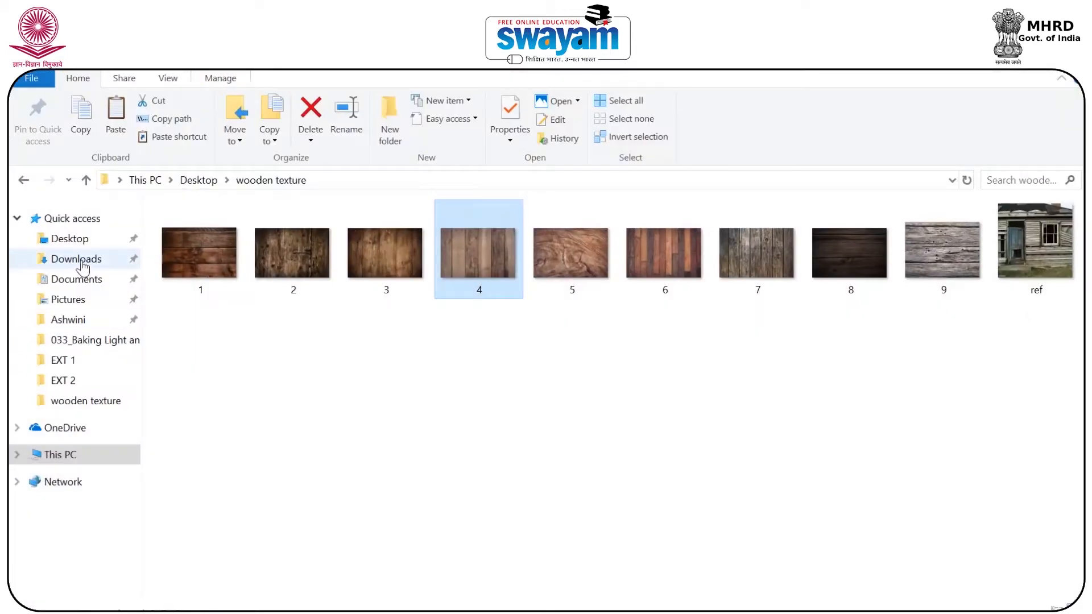
pyautogui.click(70, 238)
pyautogui.scroll(-20, 723, 393)
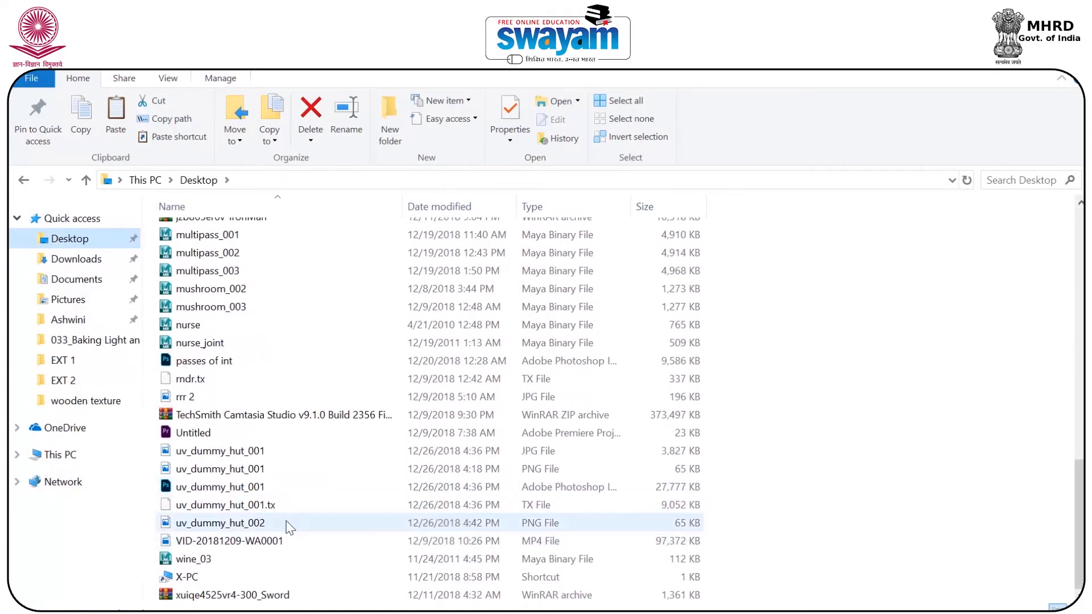
pyautogui.click(285, 522)
pyautogui.moveTo(285, 522); pyautogui.dragTo(476, 364)
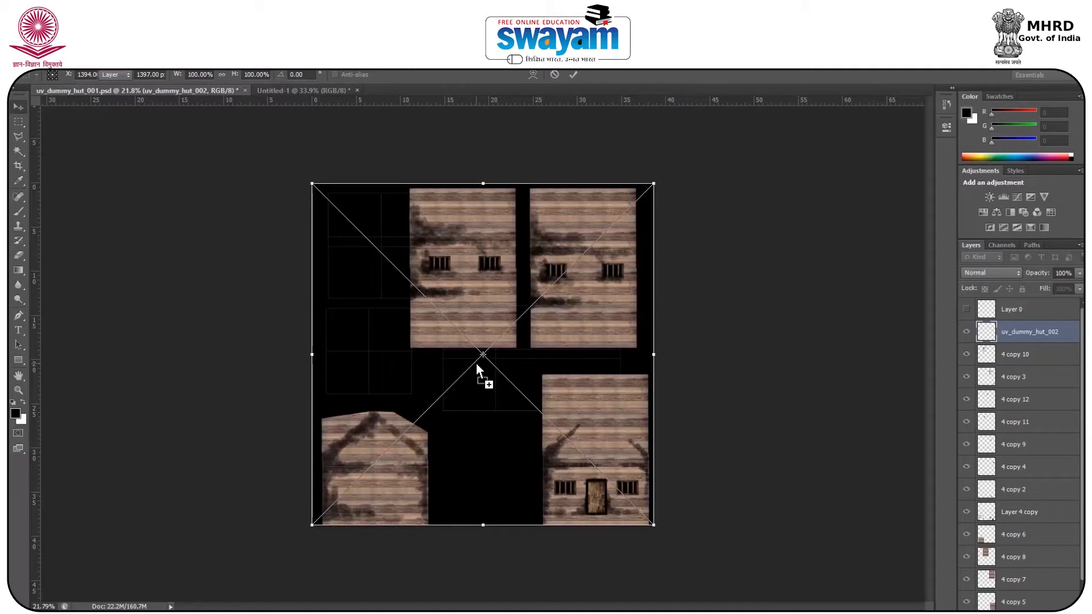
pyautogui.press('Return')
pyautogui.scroll(3, 569, 408)
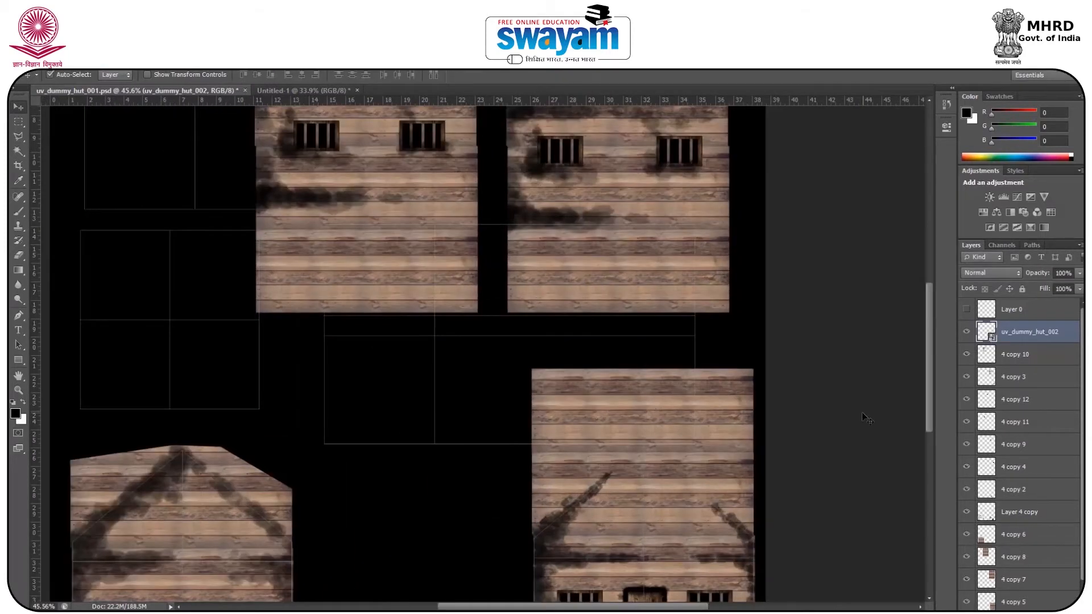
pyautogui.hotkey('ctrl', '0')
pyautogui.click(967, 333)
pyautogui.click(967, 333)
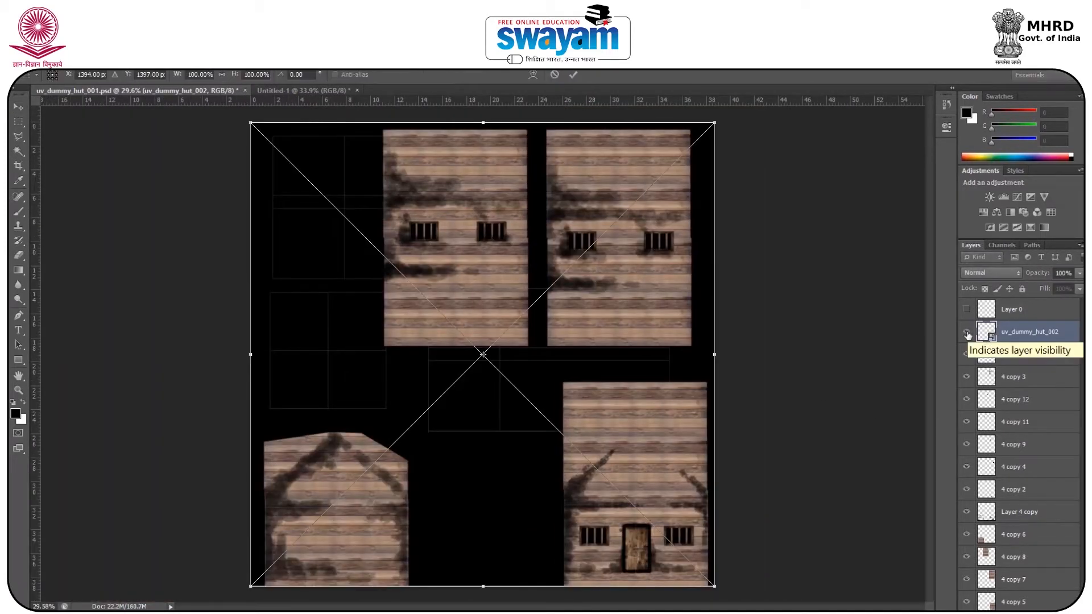
# Delete the old hidden Layer 0 and rasterize the uv_dummy_hut_002 layer
pyautogui.click(967, 310)
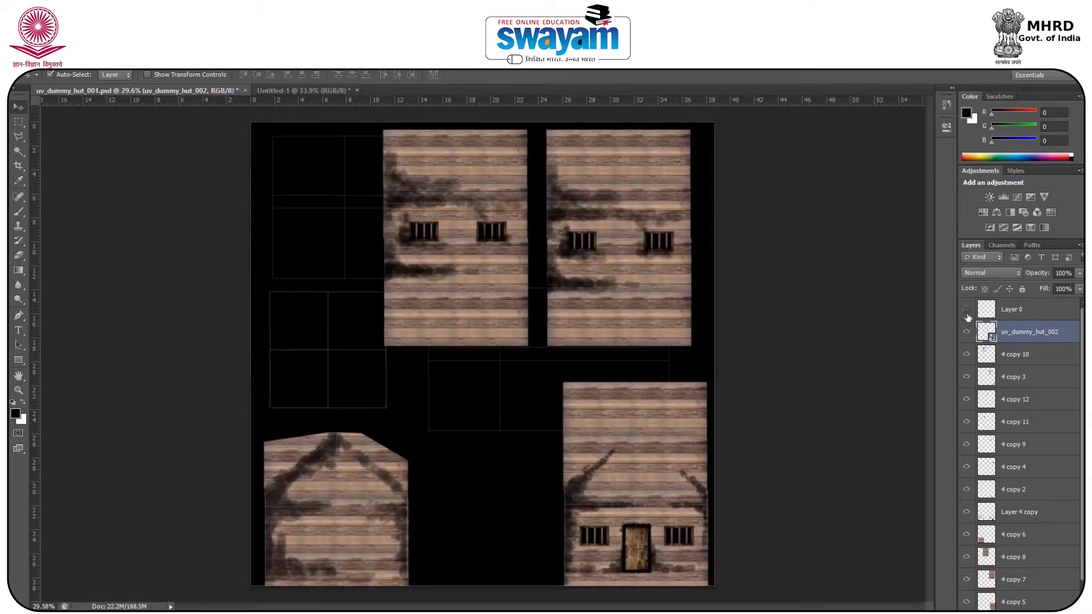
pyautogui.click(1018, 313)
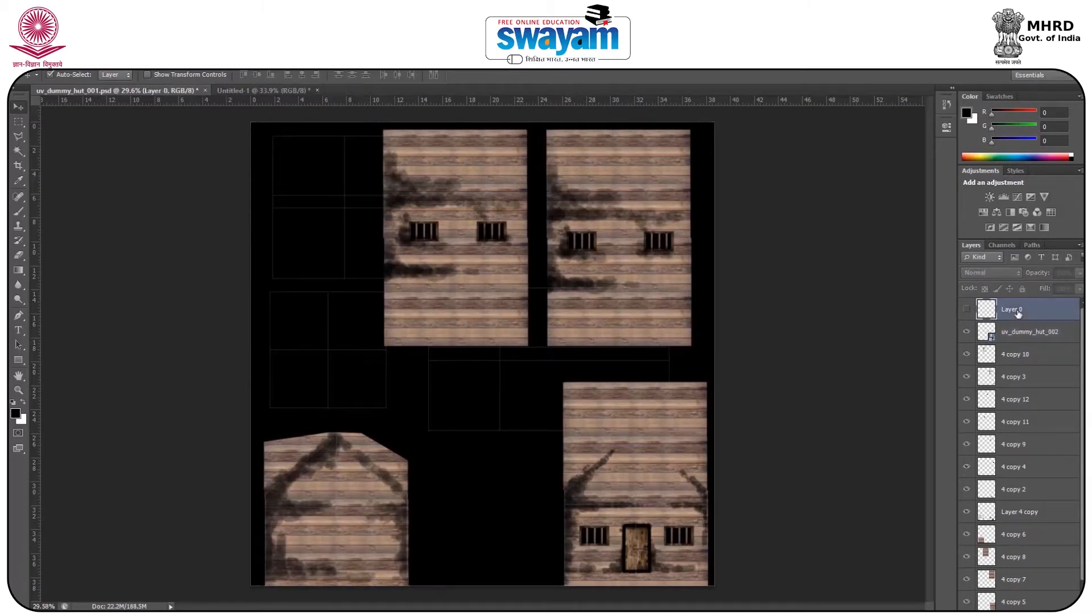
pyautogui.press('Delete')
pyautogui.rightClick(1019, 322)
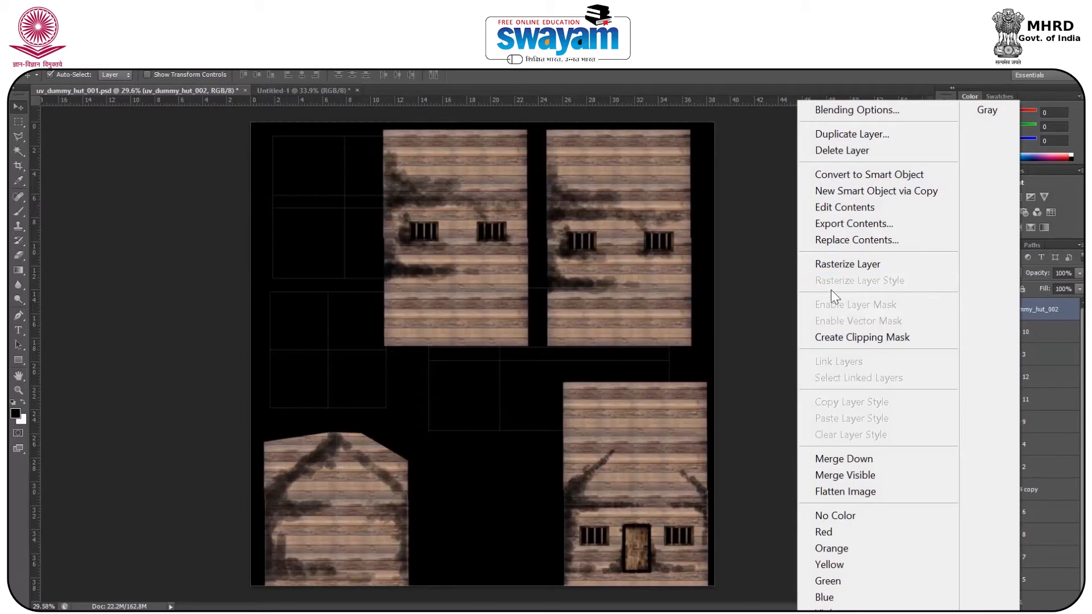
pyautogui.click(846, 265)
# Duplicate the wood plank layer 4 copy 8 and arrange the two pieces side by side across the upper side-wall shell
pyautogui.scroll(4, 585, 194)
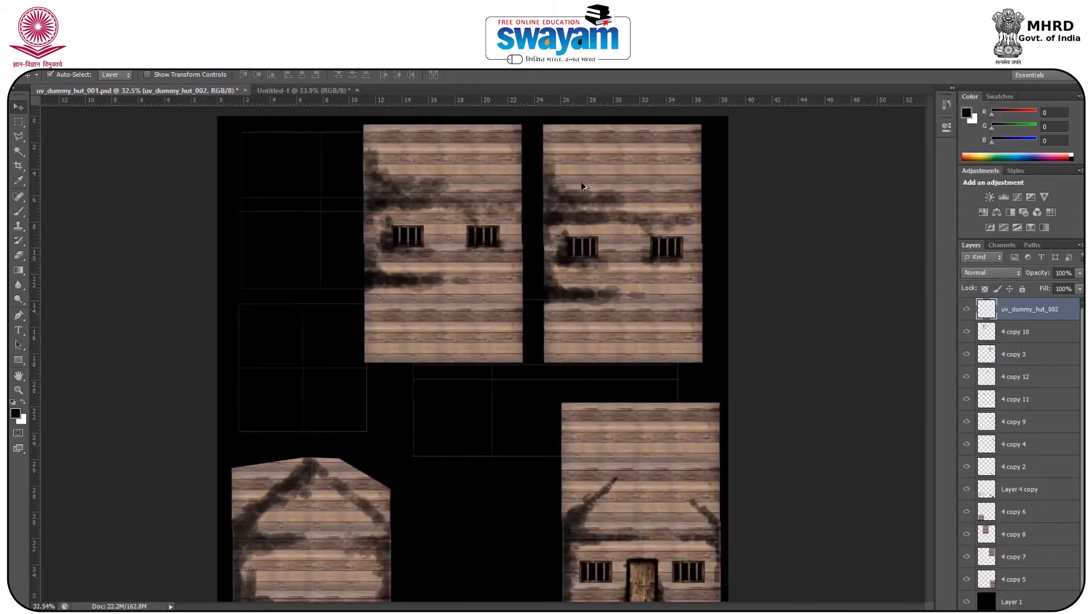
pyautogui.scroll(-4, 590, 203)
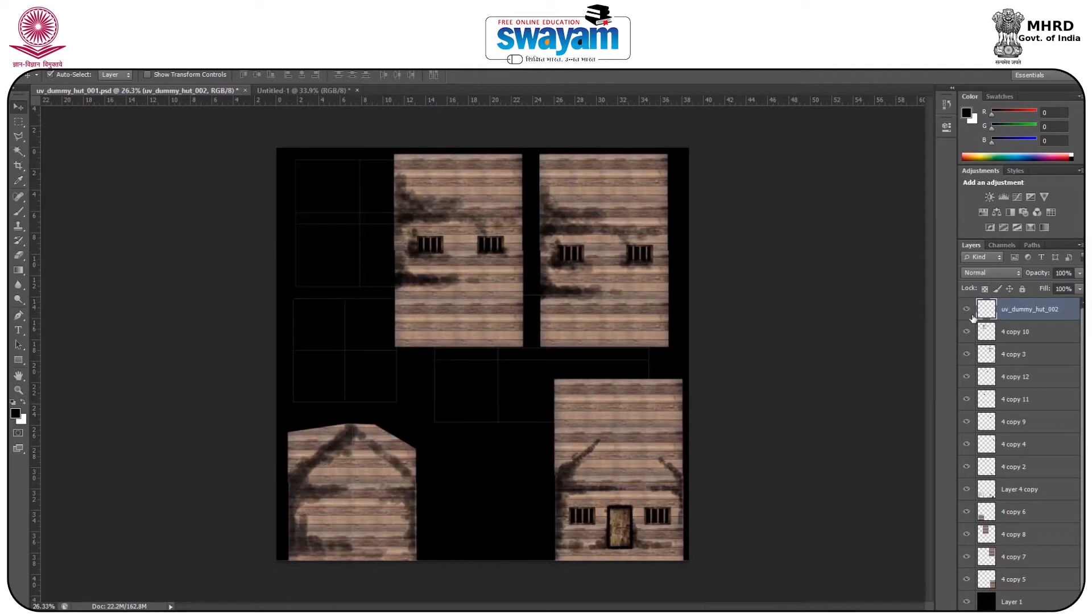
pyautogui.click(1034, 338)
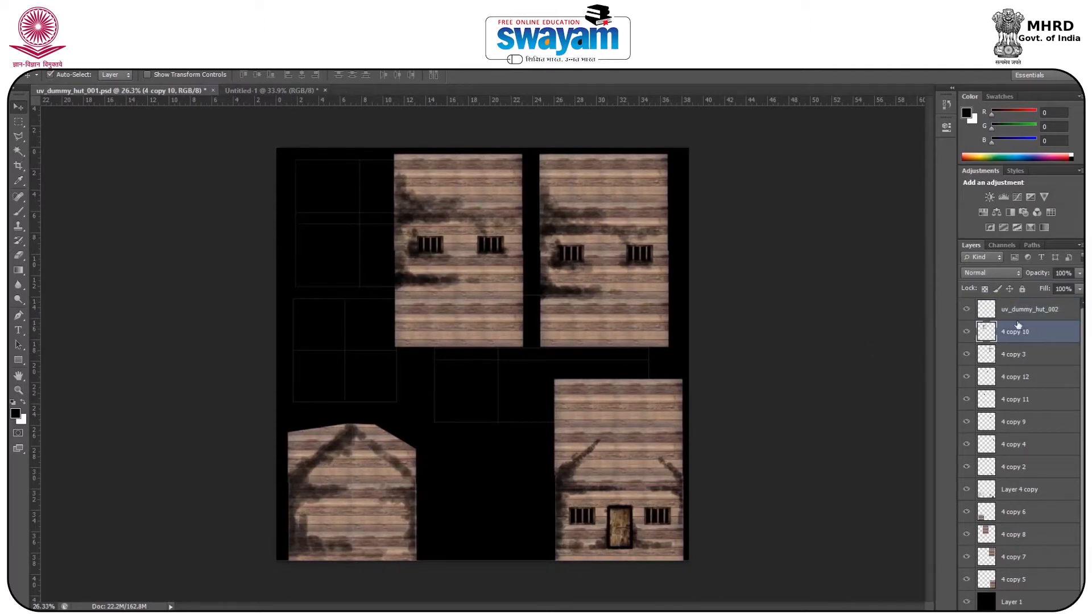
pyautogui.scroll(3, 429, 238)
pyautogui.scroll(1, 384, 308)
pyautogui.scroll(-2, 384, 307)
pyautogui.rightClick(433, 162)
pyautogui.click(450, 165)
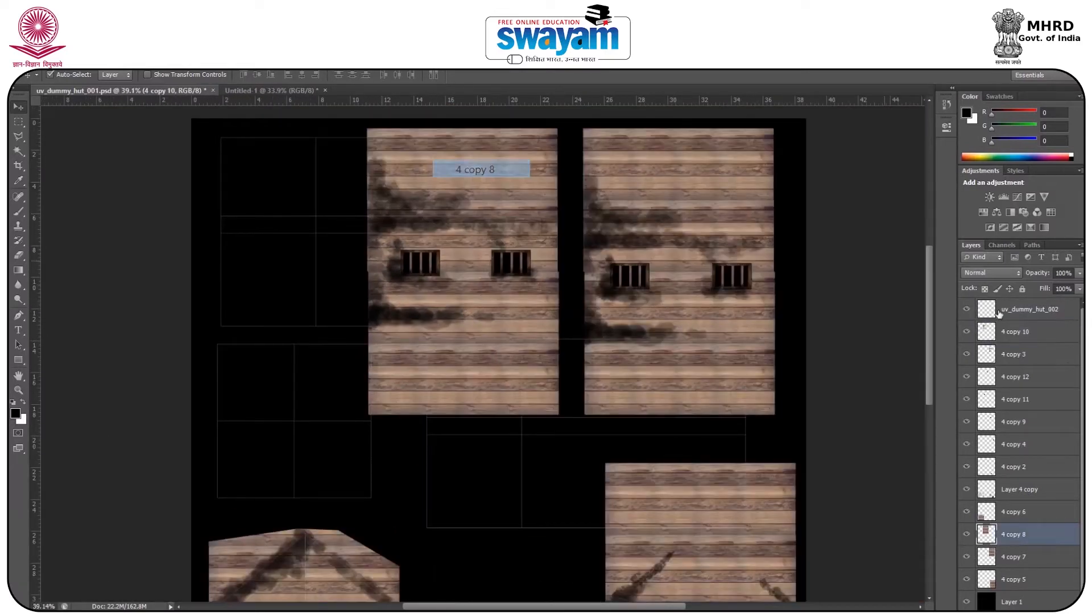
pyautogui.click(967, 535)
pyautogui.moveTo(500, 164); pyautogui.dragTo(462, 172)
pyautogui.scroll(1, 363, 254)
# Hide the first side wall's grime layer 4 copy 10 and its barred window layers 4 copy 11 and 4 copy 12
pyautogui.rightClick(381, 261)
pyautogui.click(388, 261)
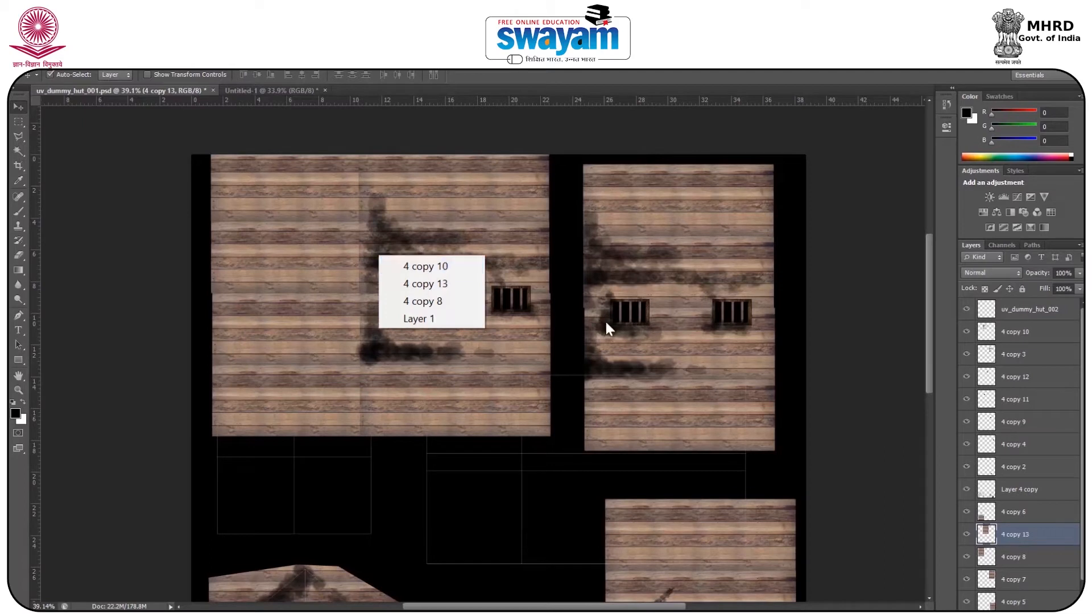
pyautogui.click(967, 332)
pyautogui.rightClick(419, 309)
pyautogui.click(449, 311)
pyautogui.click(966, 399)
pyautogui.rightClick(528, 313)
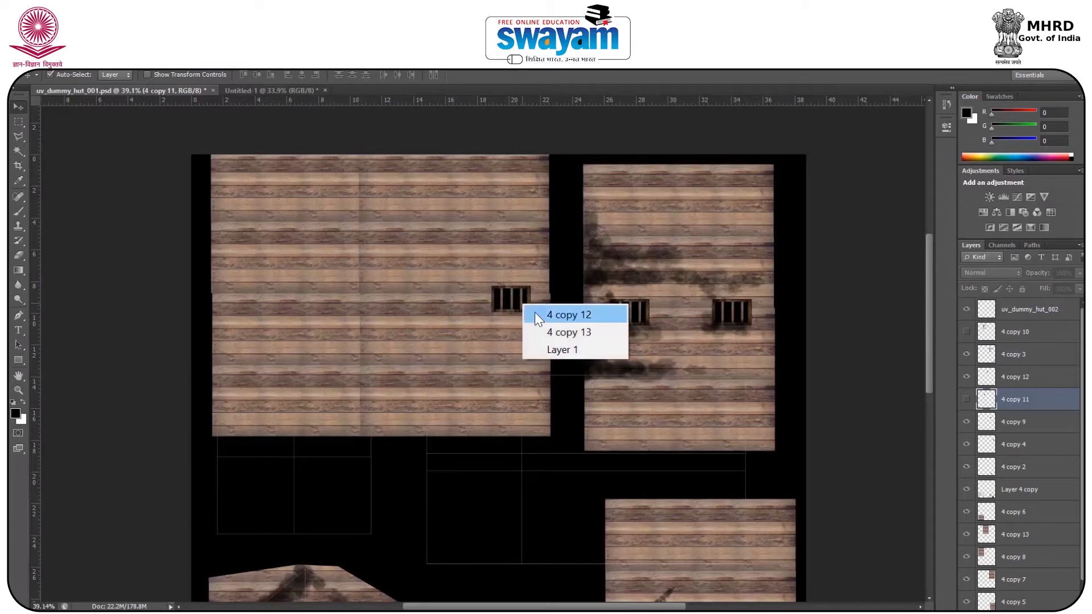
pyautogui.click(538, 312)
pyautogui.click(967, 380)
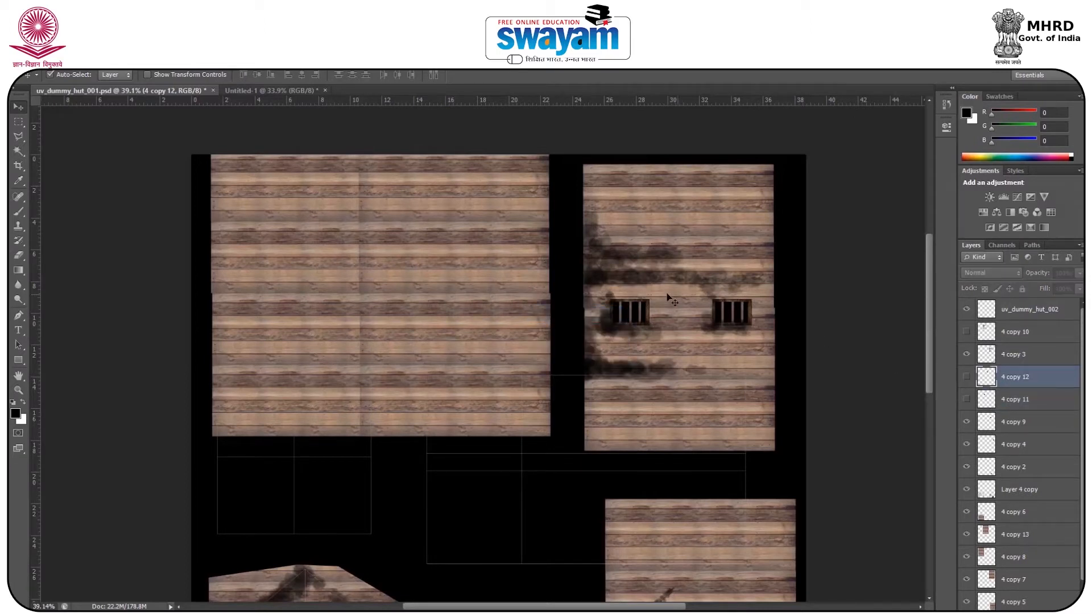
# Hide the second side wall's grime layer 4 copy 3 and its window layers 4 copy 9 and 4 copy 4
pyautogui.rightClick(604, 286)
pyautogui.click(619, 288)
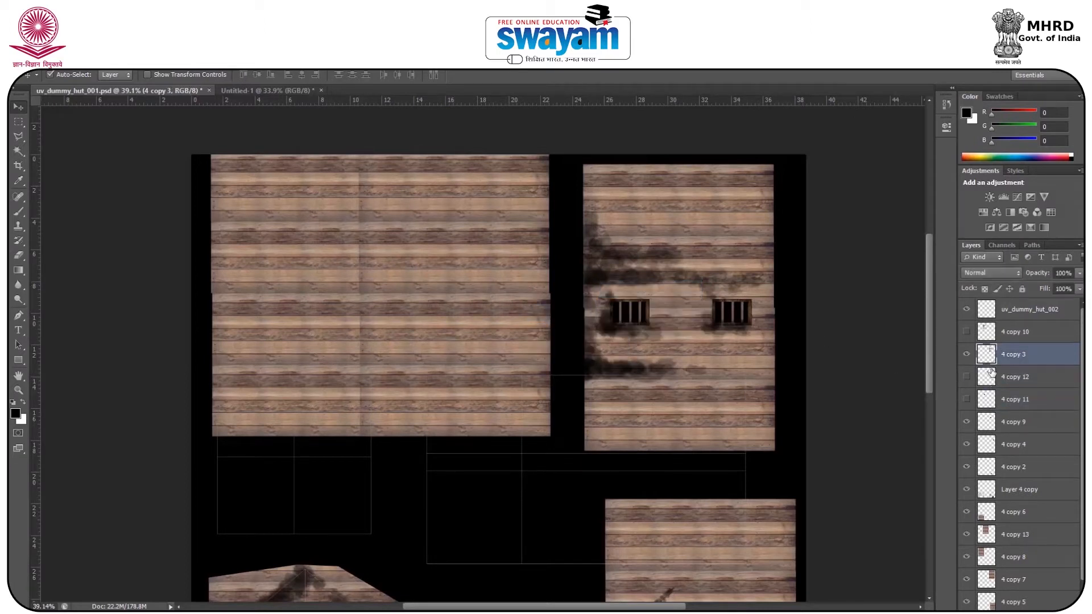
pyautogui.click(966, 354)
pyautogui.rightClick(658, 323)
pyautogui.click(672, 320)
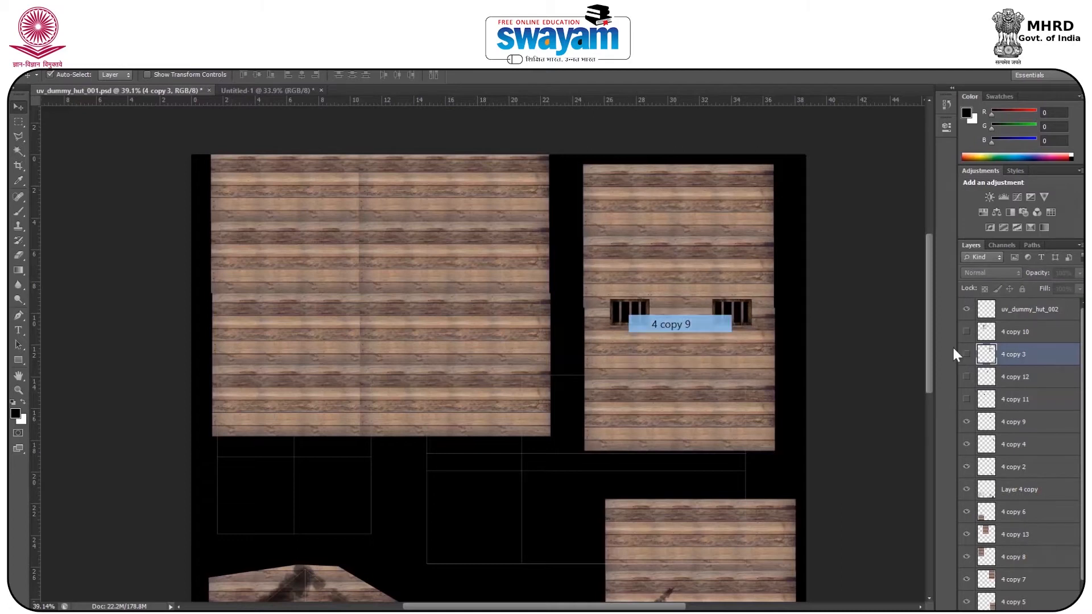
pyautogui.click(966, 422)
pyautogui.rightClick(740, 312)
pyautogui.click(762, 317)
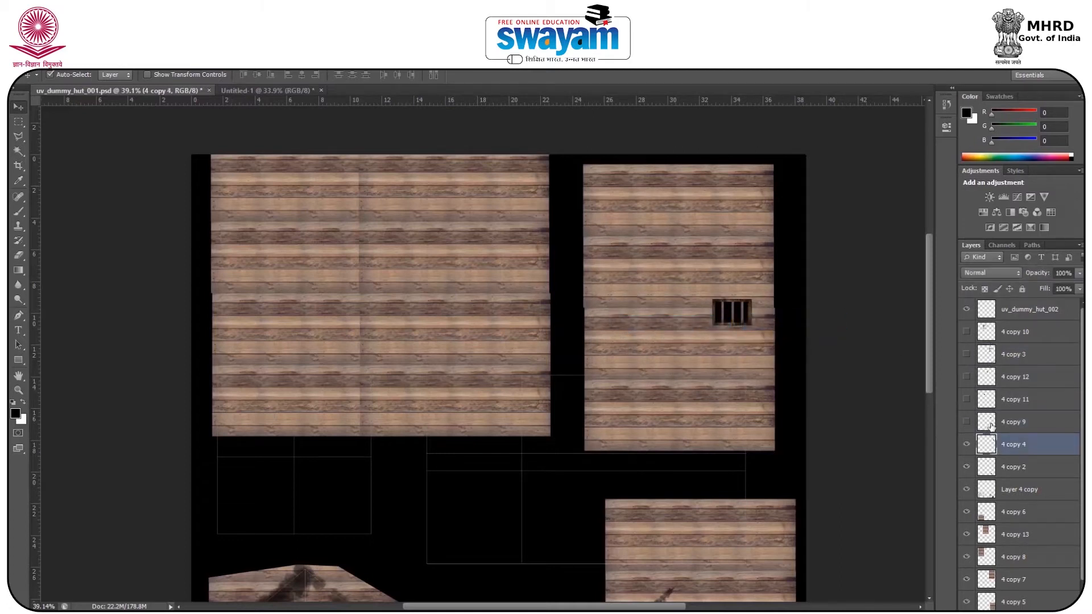
pyautogui.click(966, 444)
# Shift the 4 copy 13 planks slightly left so that they overlap the neighbouring plank piece further
pyautogui.scroll(5, 398, 285)
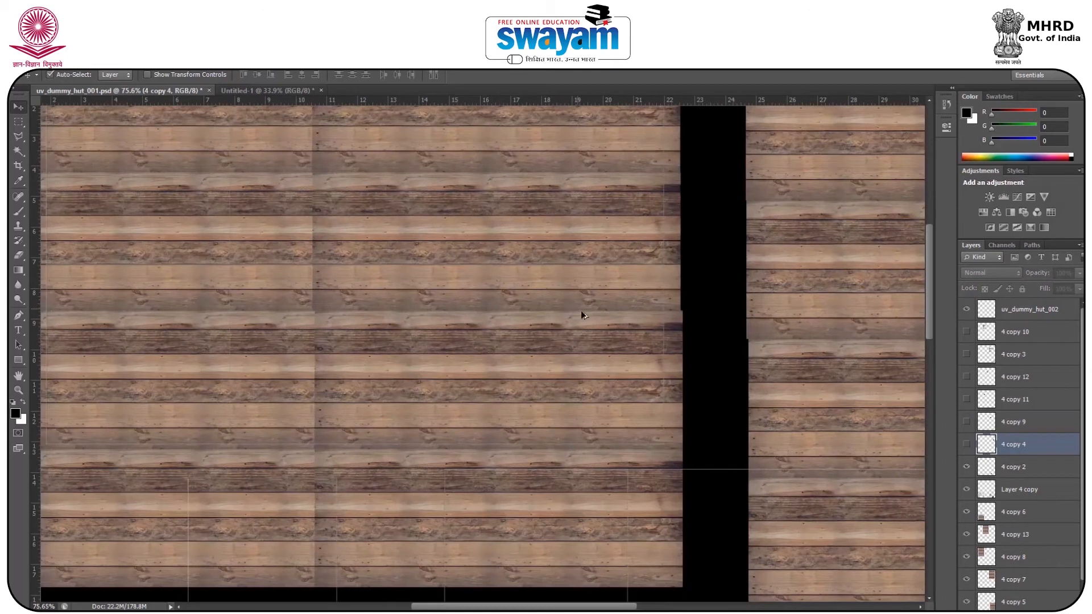
pyautogui.scroll(-4, 645, 357)
pyautogui.scroll(3, 449, 200)
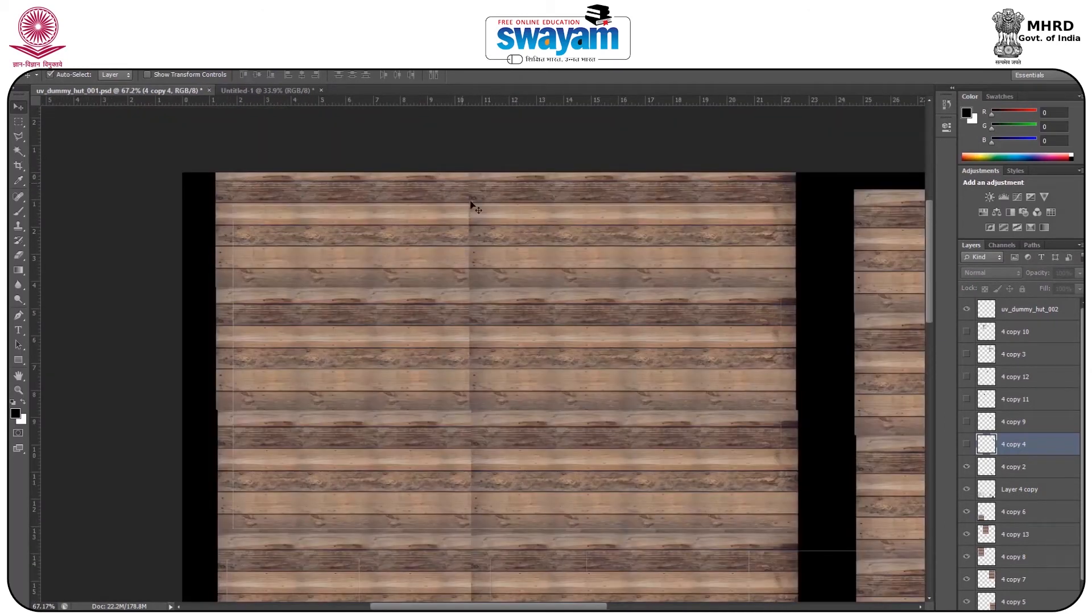
pyautogui.moveTo(503, 233); pyautogui.dragTo(494, 229)
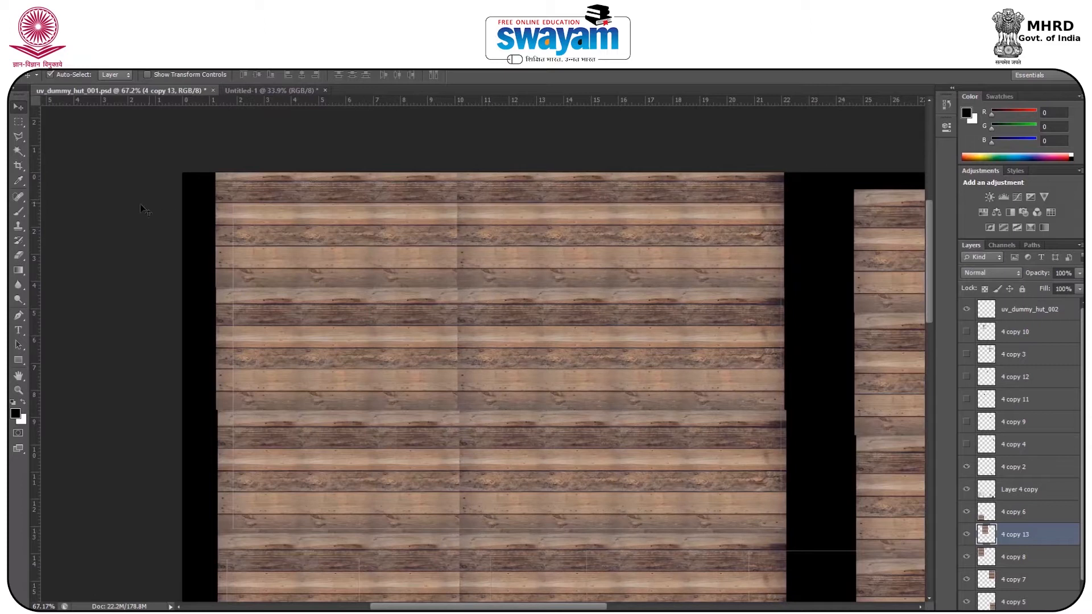
# Blend the vertical seam between the two plank pieces by erasing the edge of 4 copy 13 with a size 100 soft eraser at 33% opacity
pyautogui.click(15, 254)
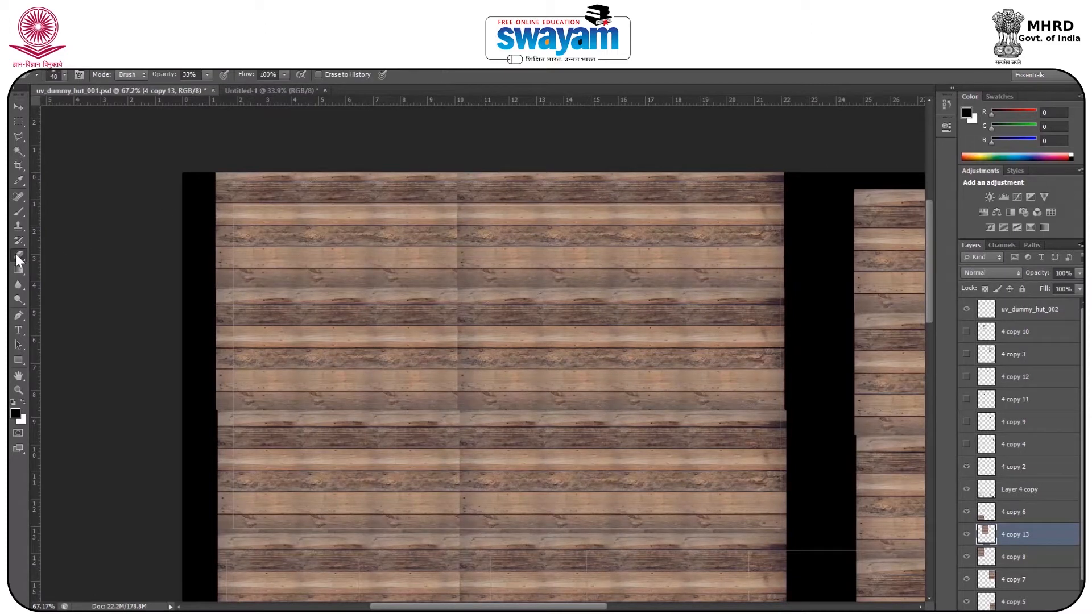
pyautogui.click(49, 75)
pyautogui.doubleClick(30, 164)
pyautogui.press(']')
pyautogui.press(']')
pyautogui.press(']')
pyautogui.press(']')
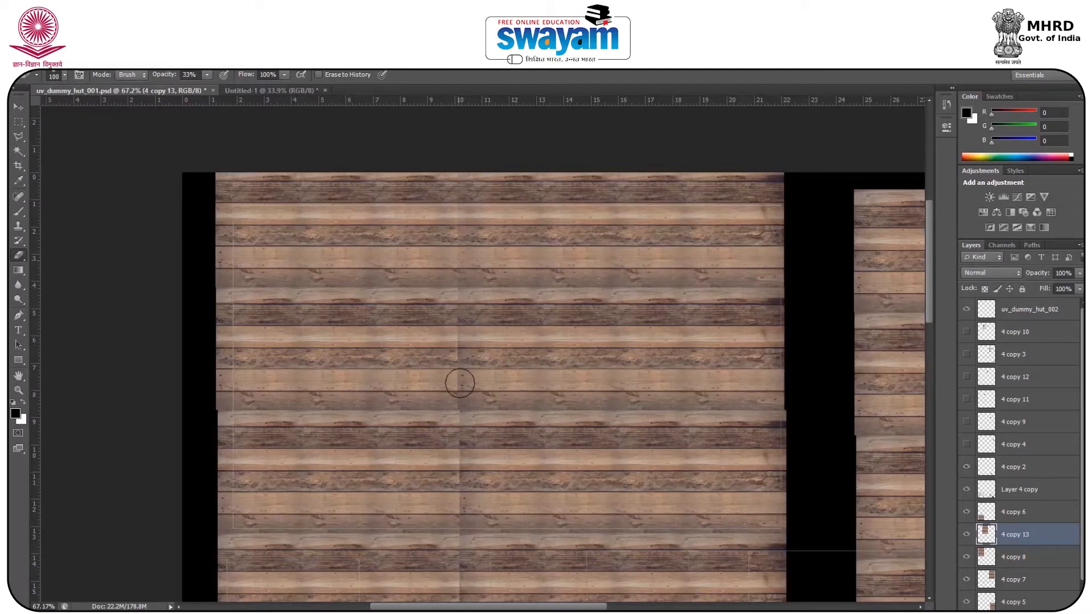
pyautogui.scroll(-5, 461, 421)
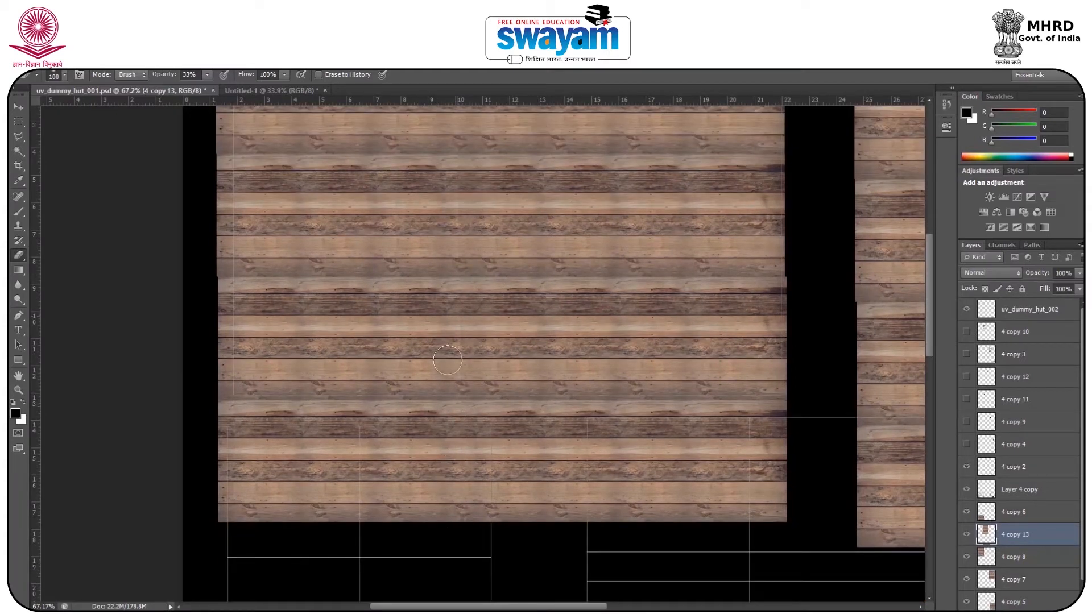
# Examine the joined wood planks over the upper wall shell for remaining seams and coverage of the UV outline
pyautogui.click(14, 107)
pyautogui.scroll(-3, 408, 199)
pyautogui.scroll(5, 365, 143)
pyautogui.moveTo(337, 178); pyautogui.dragTo(346, 357)
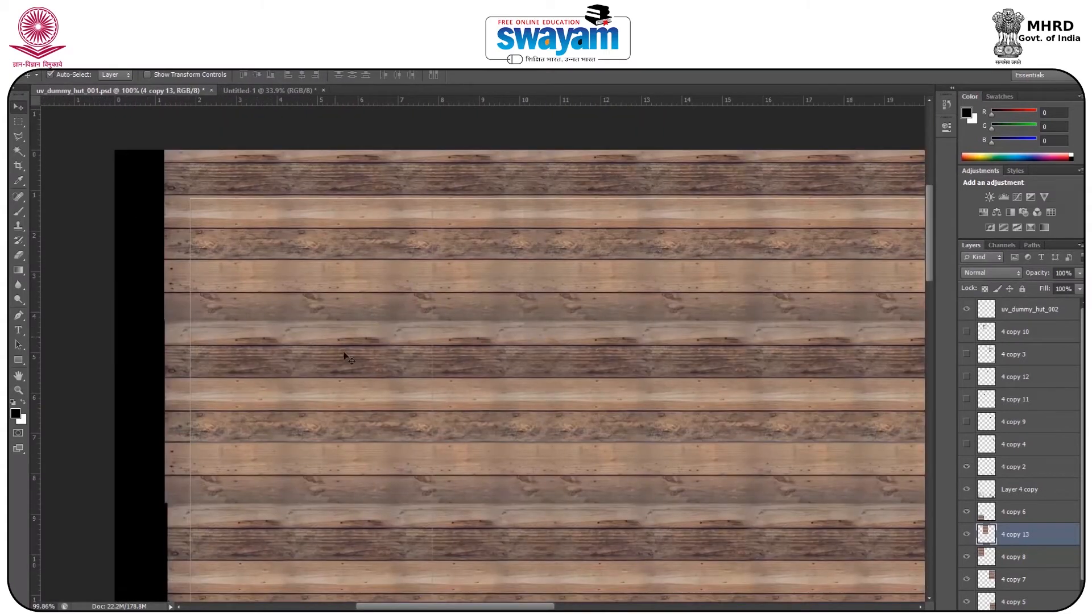
pyautogui.scroll(1, 373, 371)
pyautogui.moveTo(466, 340); pyautogui.dragTo(450, 149)
pyautogui.scroll(-5, 533, 302)
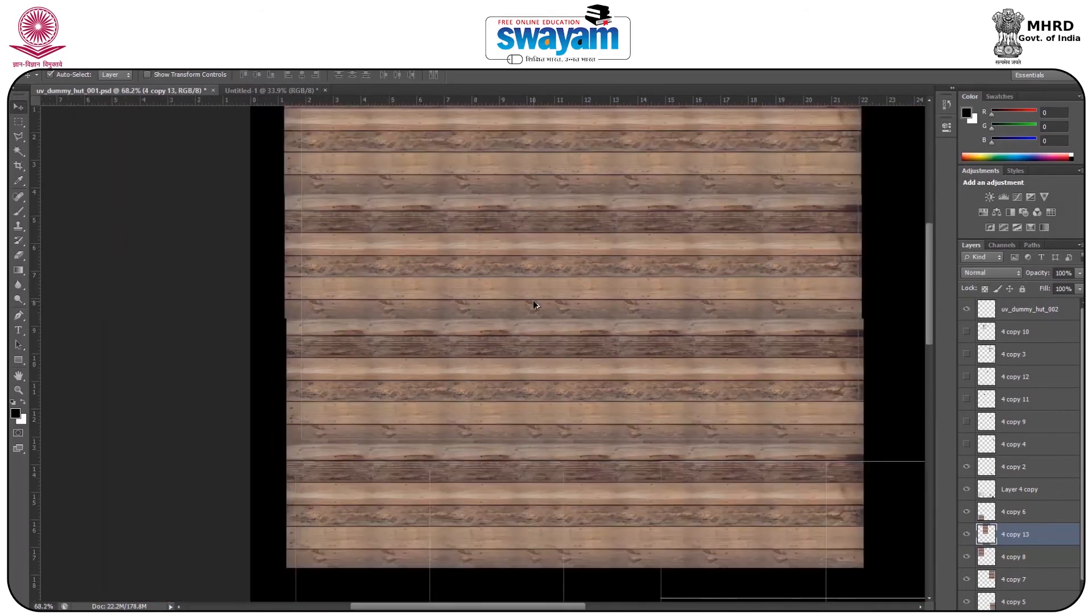
pyautogui.scroll(-4, 533, 305)
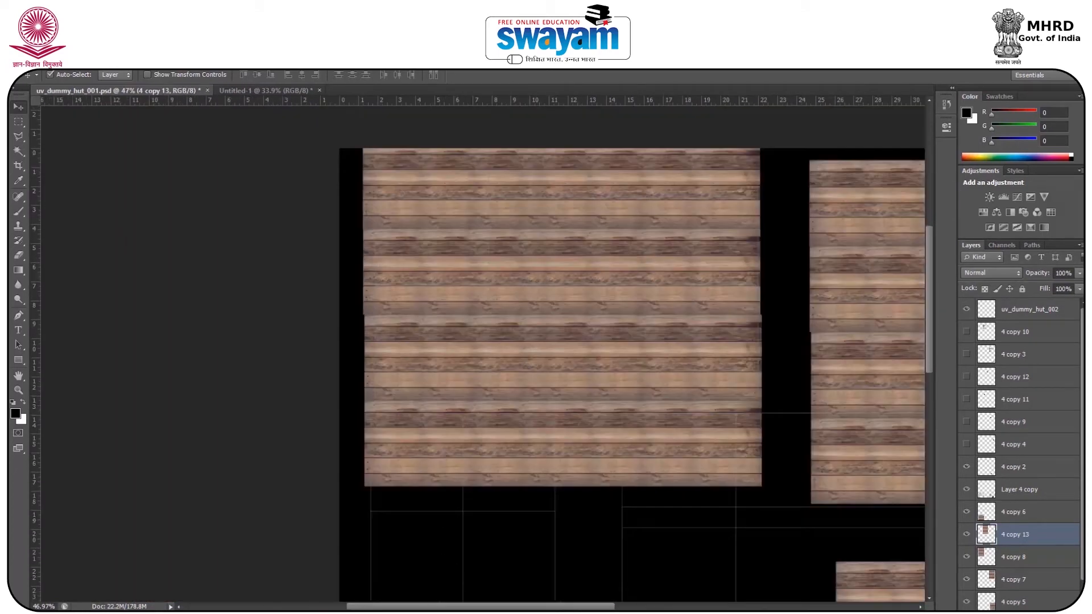
# Switch to Maya and select the upper UVs of the top side-wall shell to check which part of the hut they cover
pyautogui.click(637, 562)
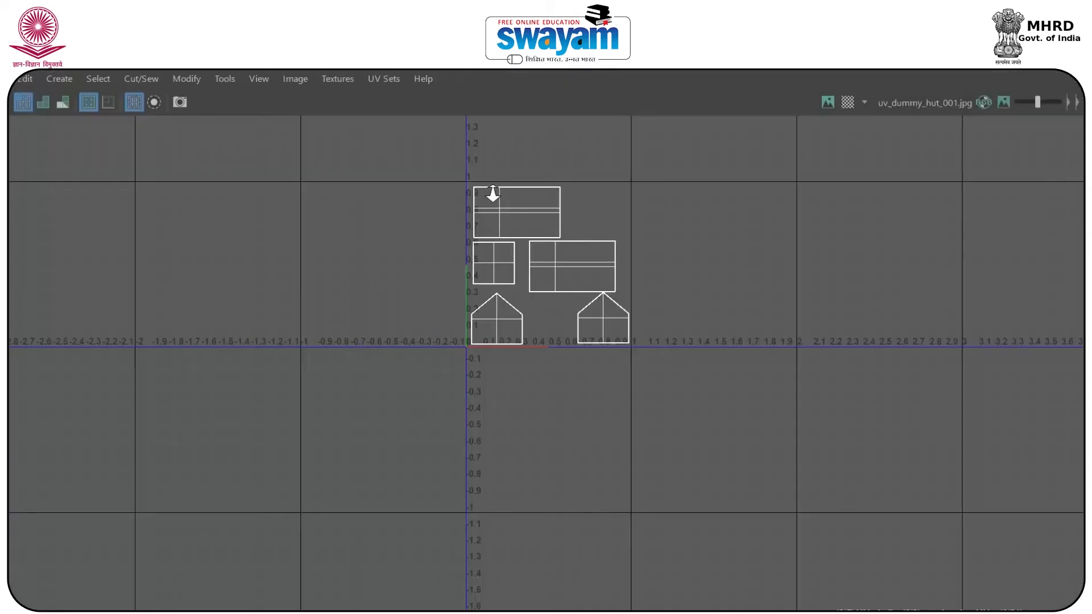
pyautogui.scroll(5, 503, 195)
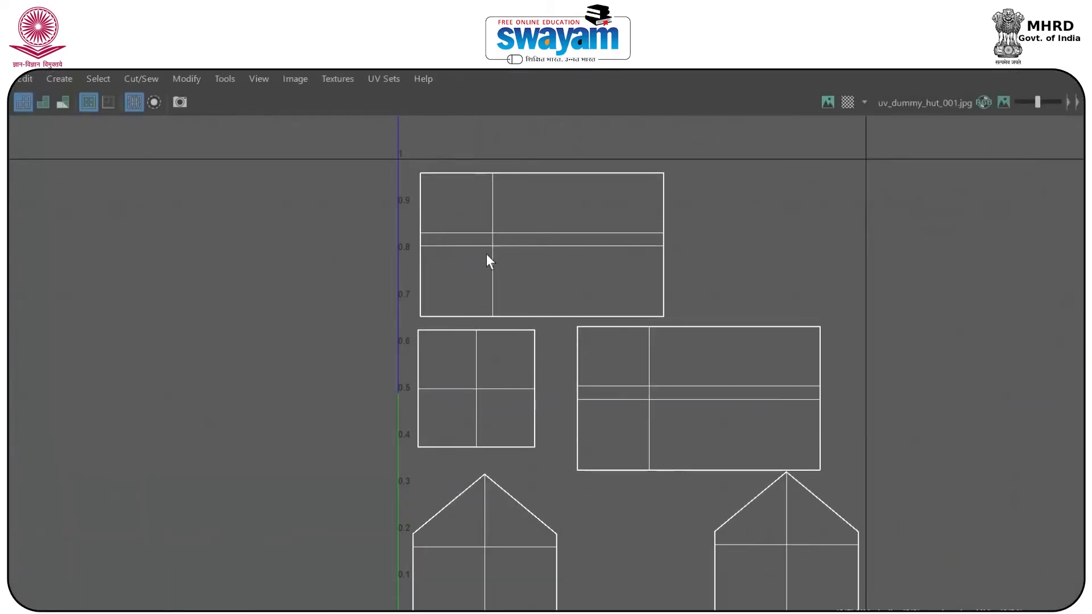
pyautogui.moveTo(824, 56); pyautogui.dragTo(959, 143)
pyautogui.moveTo(810, 279)
pyautogui.mouseDown()
pyautogui.moveTo(910, 323)
pyautogui.moveTo(936, 322)
pyautogui.mouseUp()
pyautogui.rightClick(875, 329)
pyautogui.click(951, 318)
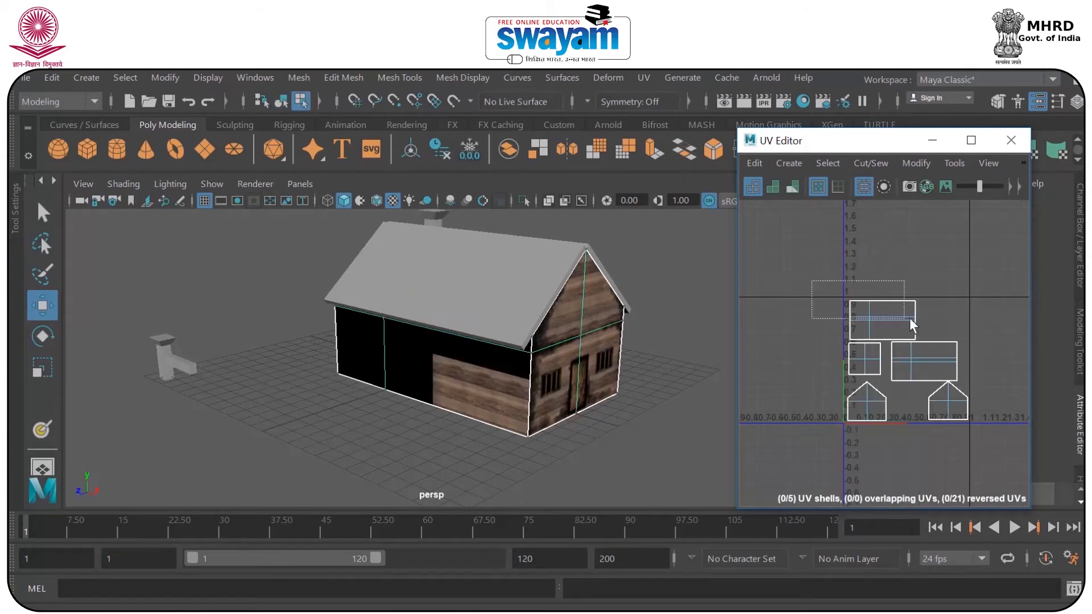
pyautogui.moveTo(695, 342); pyautogui.dragTo(456, 319)
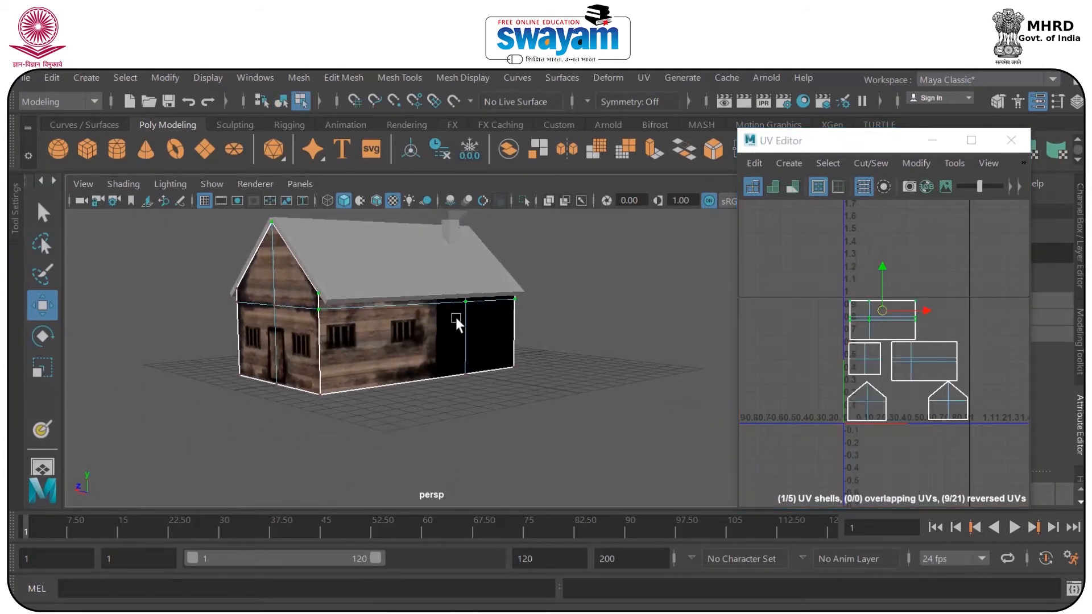
pyautogui.click(1011, 140)
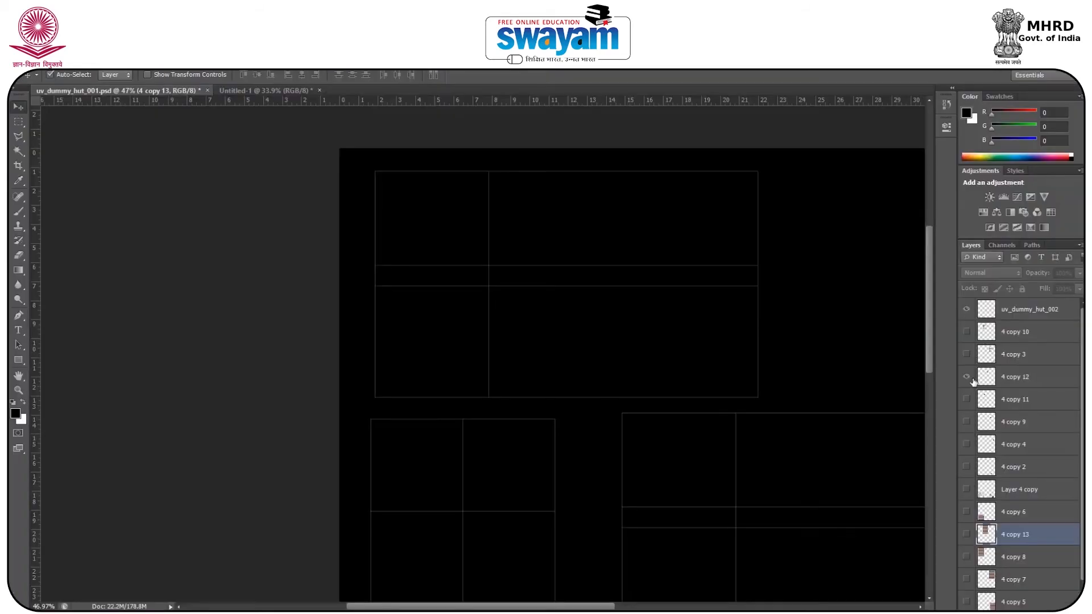
# In Photoshop, place windows 4 copy 12 and 4 copy 11 in the upper shell's lower half and show planks 4 copy 13 and 4 copy 8
pyautogui.moveTo(725, 324); pyautogui.dragTo(488, 315)
pyautogui.click(966, 401)
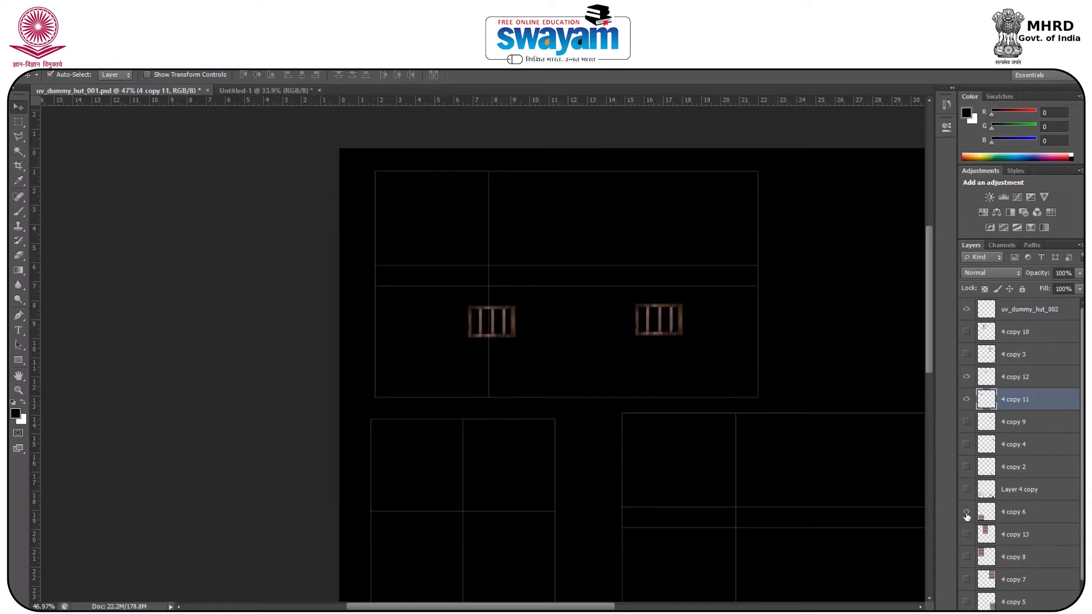
pyautogui.scroll(-1, 1001, 416)
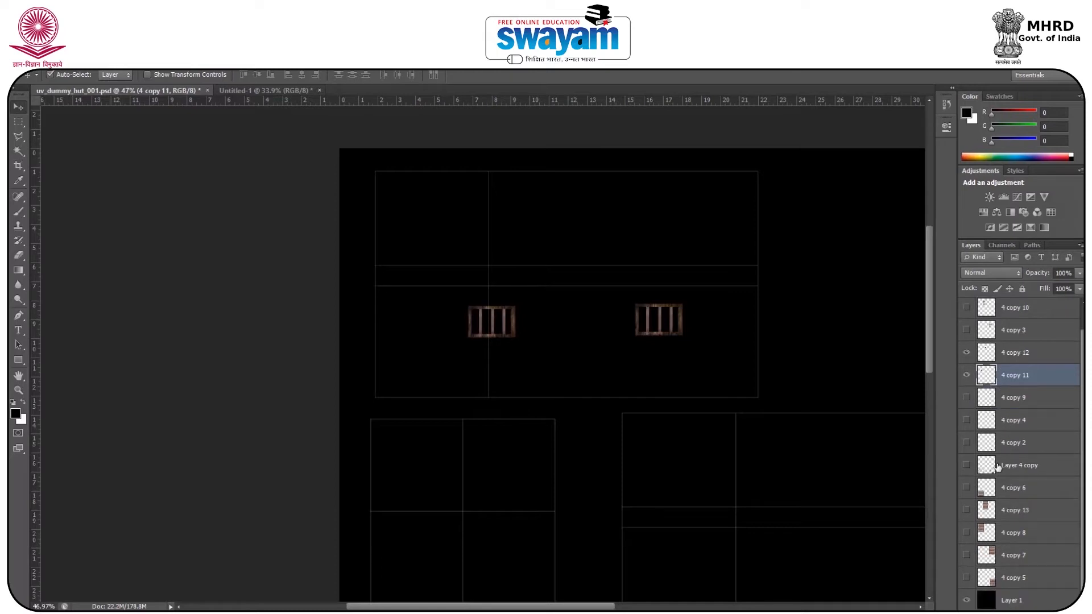
pyautogui.click(966, 510)
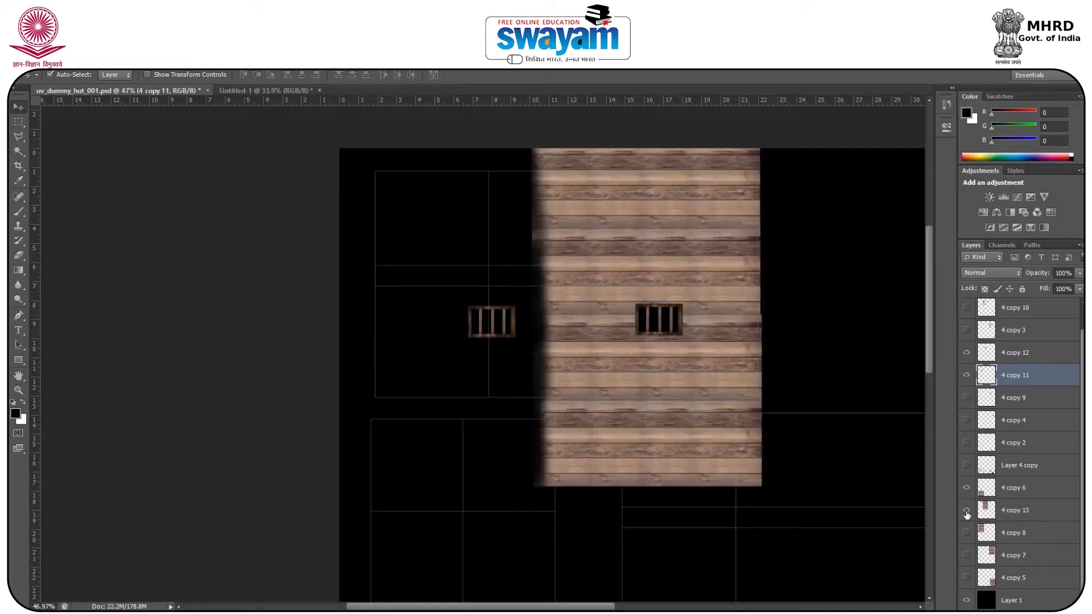
pyautogui.click(967, 533)
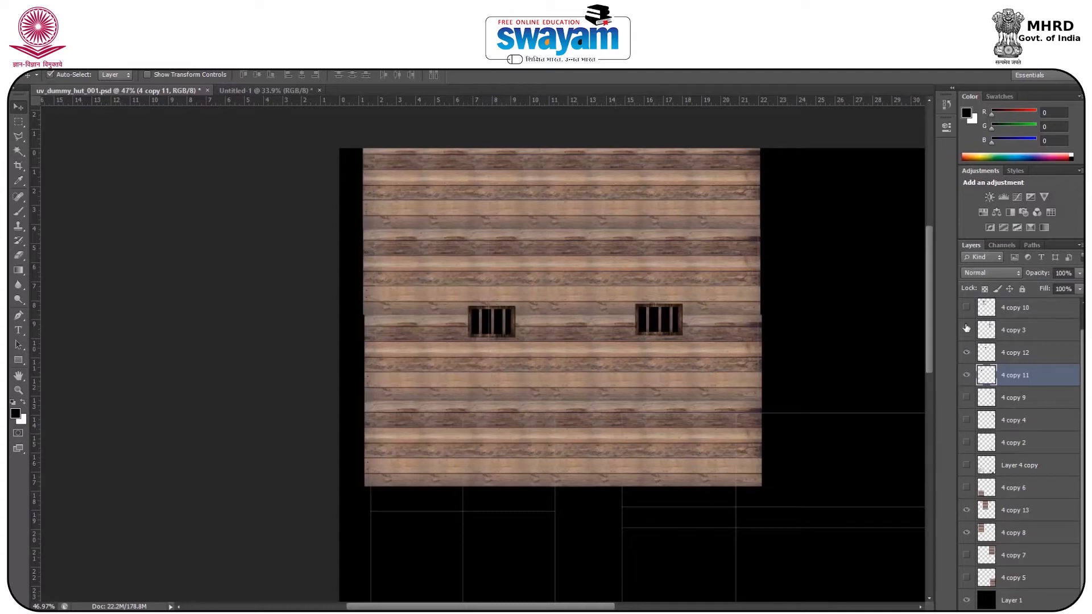
# Show the grime layers 4 copy 10 and 4 copy 3, and move the 4 copy 10 grime left around the first window
pyautogui.click(967, 308)
pyautogui.scroll(1, 1013, 368)
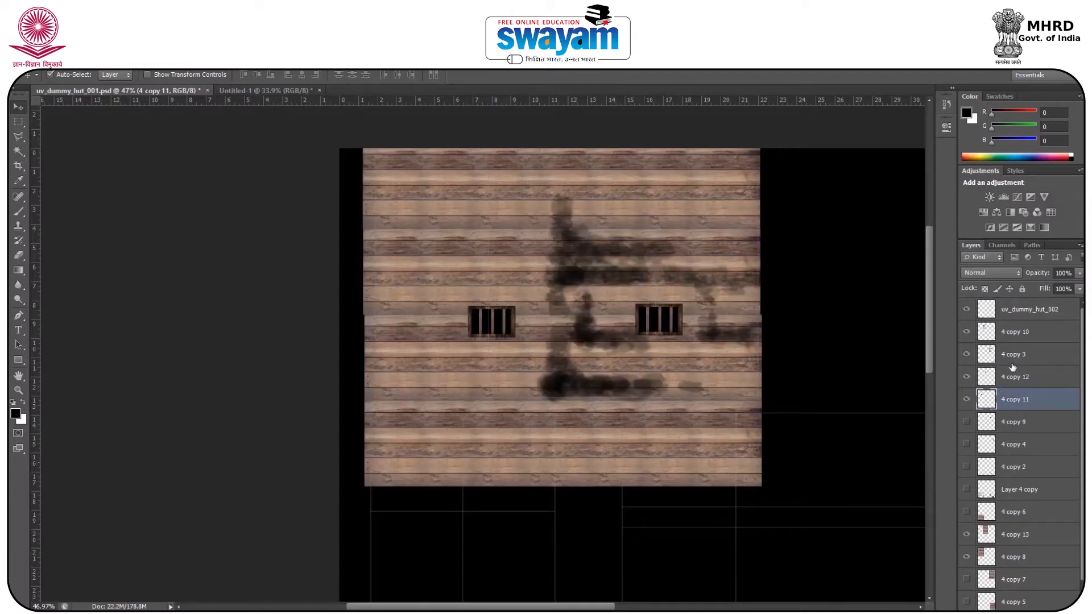
pyautogui.moveTo(589, 277); pyautogui.dragTo(463, 276)
pyautogui.scroll(5, 608, 319)
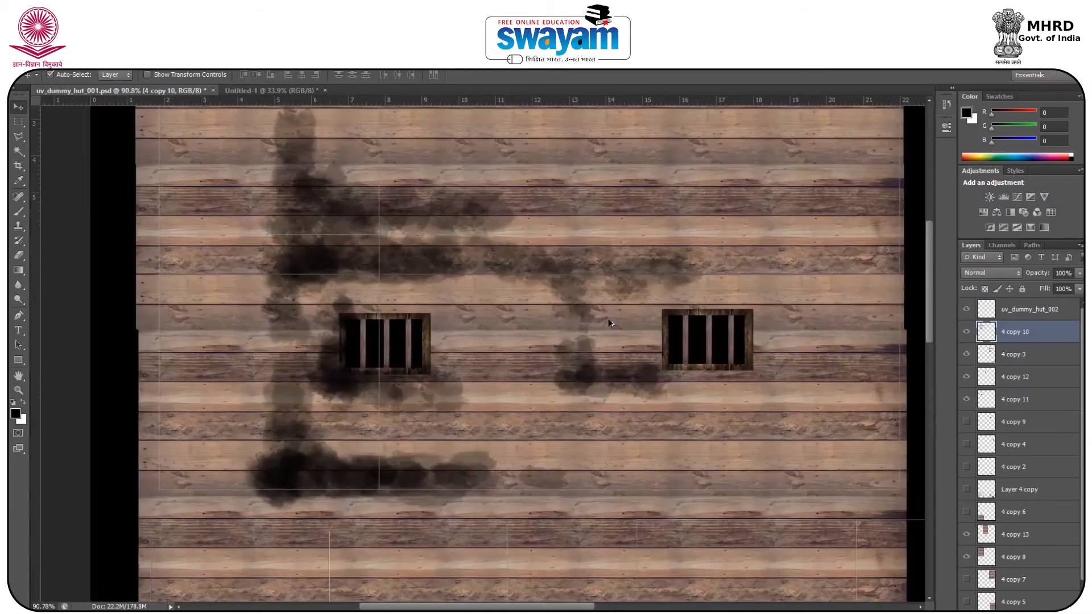
# Fade the grime between the windows with a 33% eraser and paint dark grime around the second window with a size 35 brush at 28% opacity
pyautogui.click(19, 256)
pyautogui.moveTo(569, 368)
pyautogui.mouseDown()
pyautogui.moveTo(648, 364)
pyautogui.moveTo(563, 351)
pyautogui.moveTo(676, 265)
pyautogui.mouseUp()
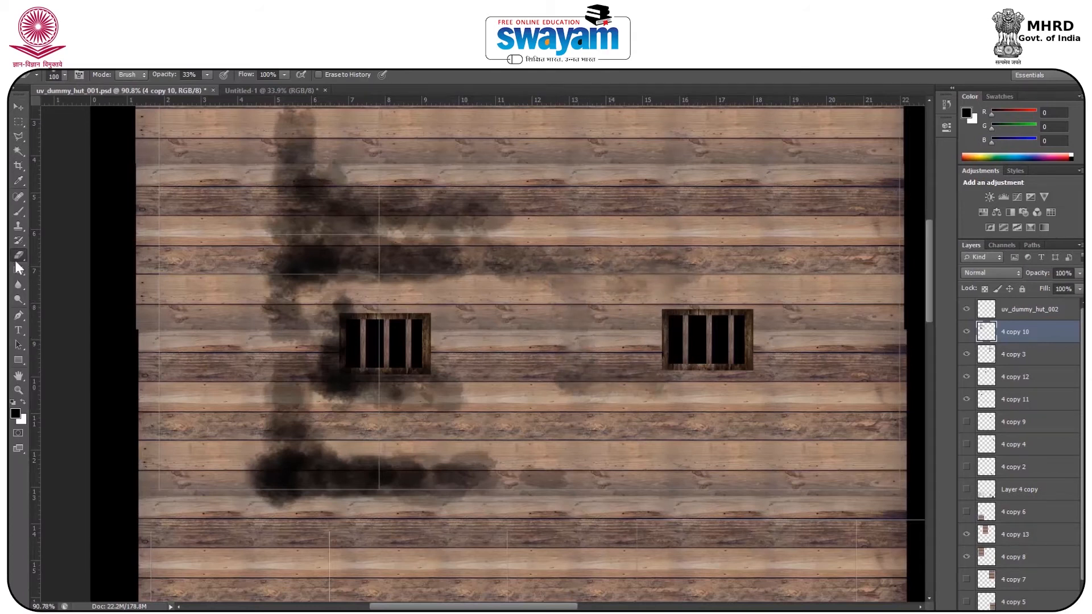
pyautogui.click(19, 212)
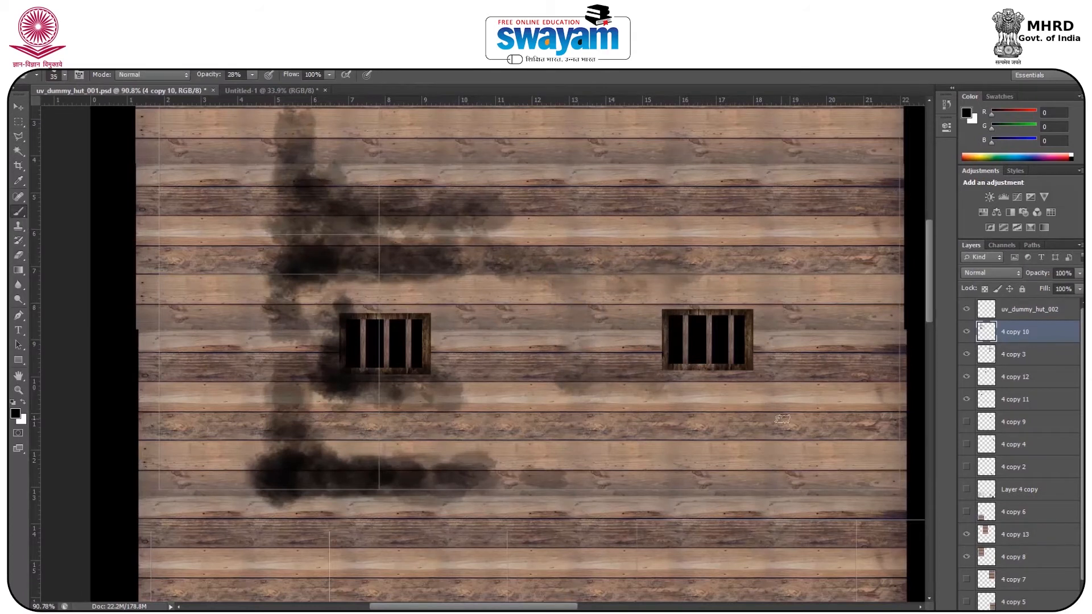
pyautogui.click(967, 332)
pyautogui.click(966, 332)
pyautogui.moveTo(718, 374)
pyautogui.mouseDown()
pyautogui.moveTo(640, 372)
pyautogui.moveTo(658, 370)
pyautogui.moveTo(658, 301)
pyautogui.moveTo(649, 360)
pyautogui.moveTo(660, 286)
pyautogui.moveTo(660, 354)
pyautogui.moveTo(648, 374)
pyautogui.moveTo(664, 384)
pyautogui.moveTo(749, 372)
pyautogui.moveTo(658, 374)
pyautogui.moveTo(761, 368)
pyautogui.moveTo(664, 371)
pyautogui.moveTo(630, 346)
pyautogui.moveTo(648, 338)
pyautogui.moveTo(655, 281)
pyautogui.moveTo(666, 307)
pyautogui.moveTo(719, 303)
pyautogui.moveTo(664, 309)
pyautogui.moveTo(643, 350)
pyautogui.moveTo(660, 248)
pyautogui.moveTo(667, 291)
pyautogui.moveTo(720, 303)
pyautogui.moveTo(685, 288)
pyautogui.mouseUp()
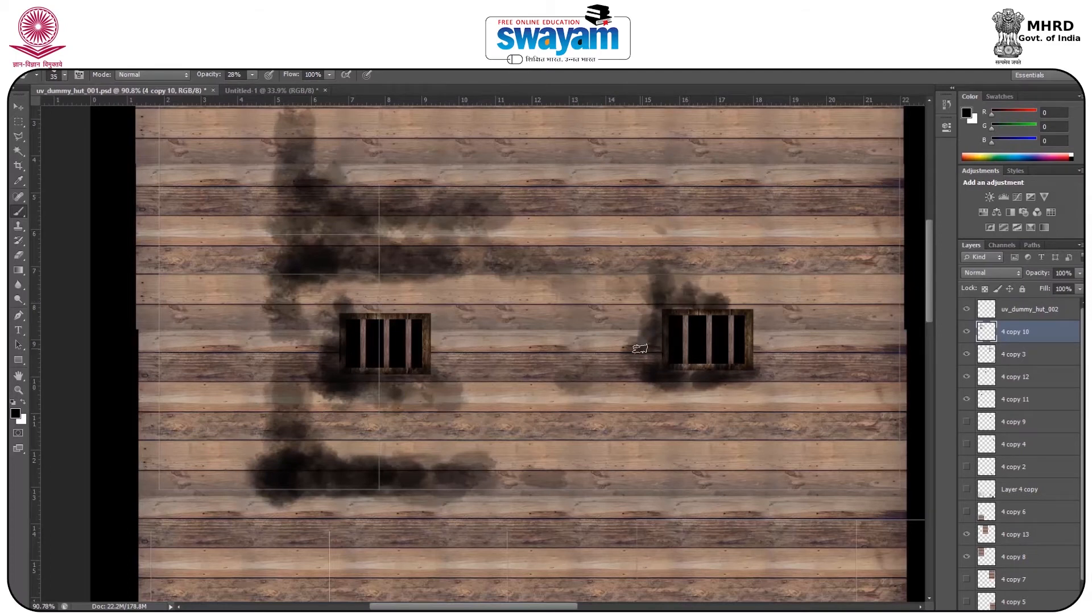
pyautogui.scroll(-3, 715, 300)
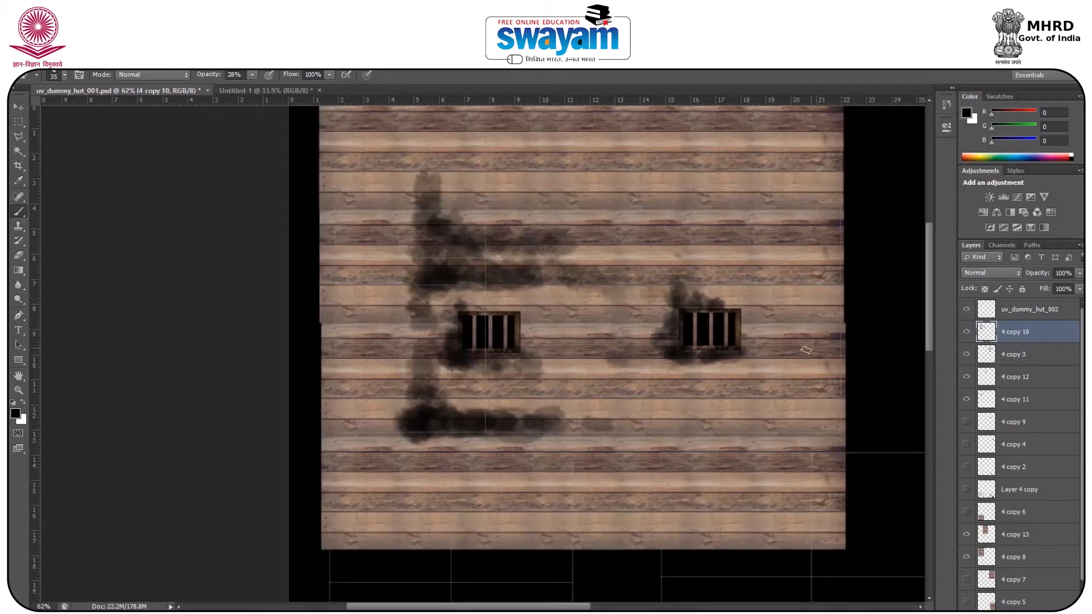
pyautogui.scroll(-1, 806, 350)
pyautogui.scroll(-10, 806, 350)
pyautogui.scroll(2, 612, 376)
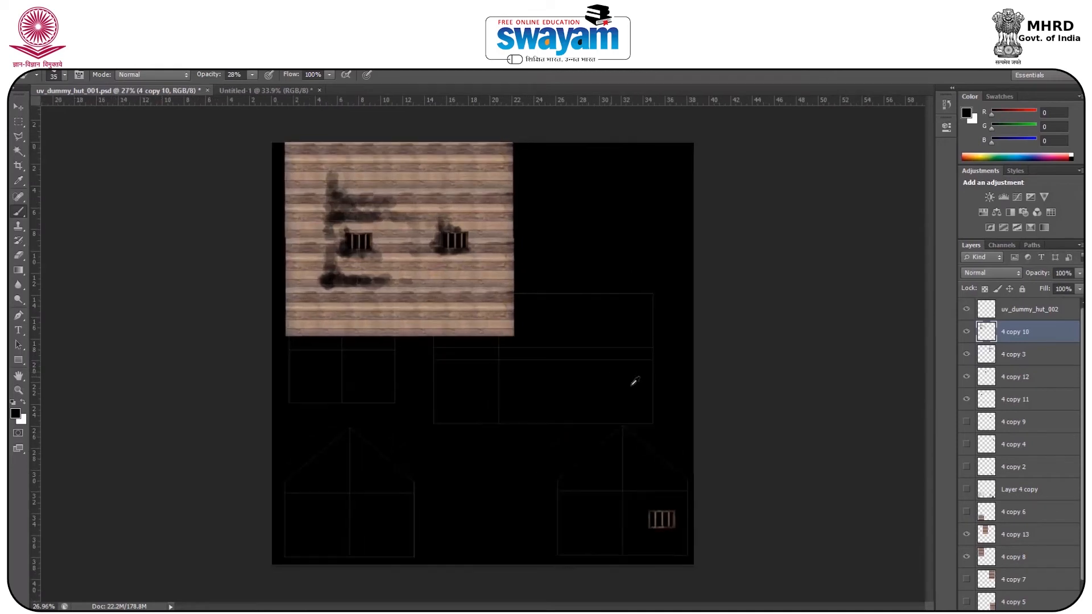
# Show the plank layers 4 copy 5 and 4 copy 7
pyautogui.scroll(-1, 1008, 498)
pyautogui.click(966, 578)
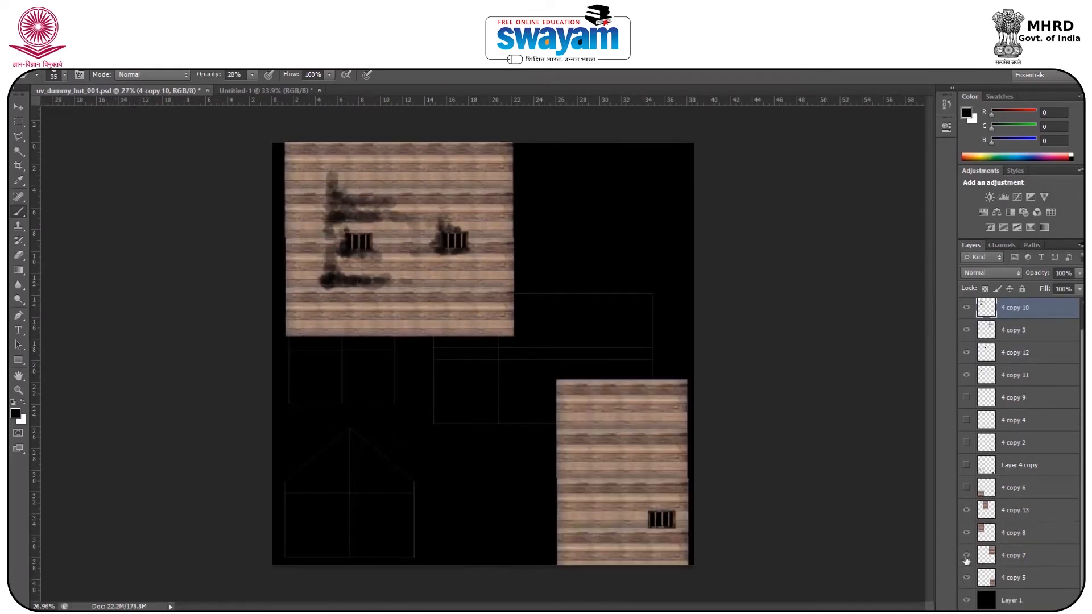
pyautogui.click(967, 556)
# Identify the upper side wall's plank layers 4 copy 13 and 4 copy 8, and merge them into one layer
pyautogui.click(966, 533)
pyautogui.click(967, 533)
pyautogui.click(968, 532)
pyautogui.click(967, 510)
pyautogui.click(967, 510)
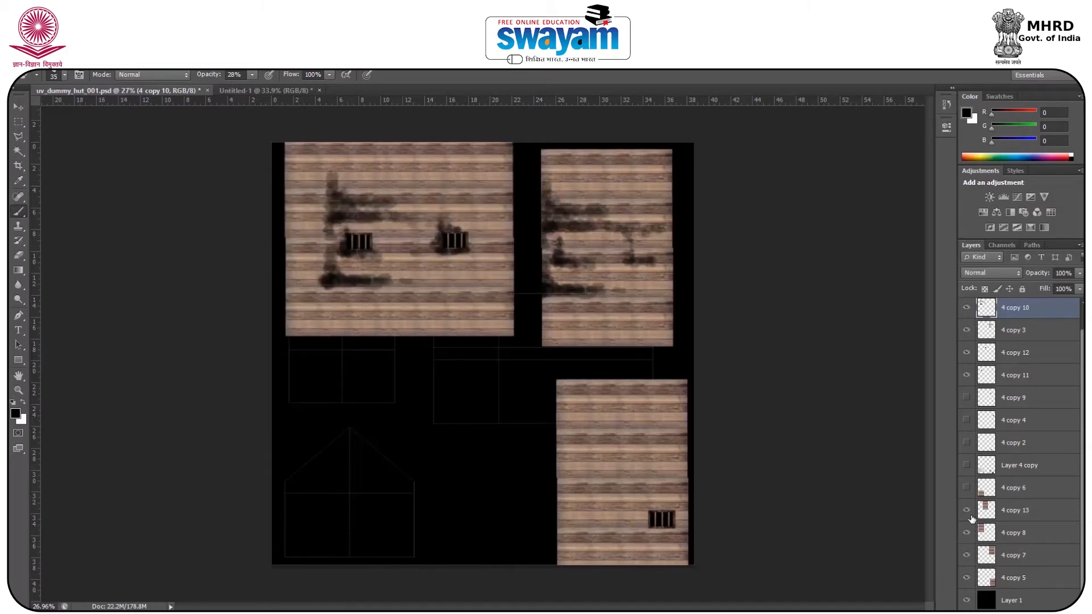
pyautogui.click(1020, 512)
pyautogui.keyDown('ctrl'); pyautogui.click(1018, 533); pyautogui.keyUp('ctrl')
pyautogui.rightClick(1018, 533)
pyautogui.click(866, 463)
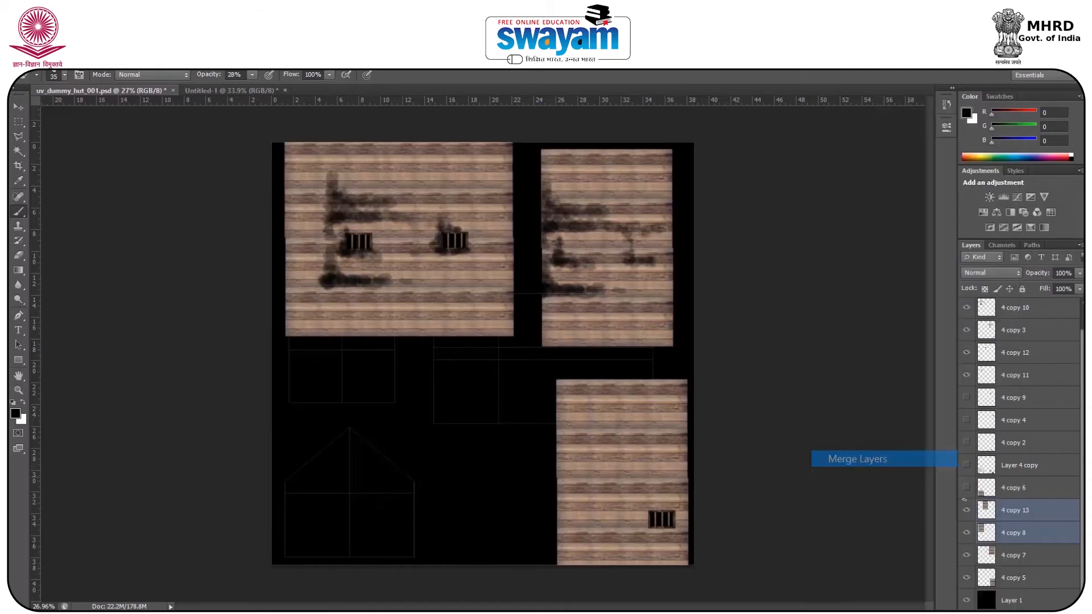
# Show the gable wall planks 4 copy 6, the door and grime on Layer 4 copy, and the window layer 4 copy 2
pyautogui.click(968, 534)
pyautogui.click(967, 534)
pyautogui.click(968, 511)
pyautogui.click(968, 512)
pyautogui.click(967, 511)
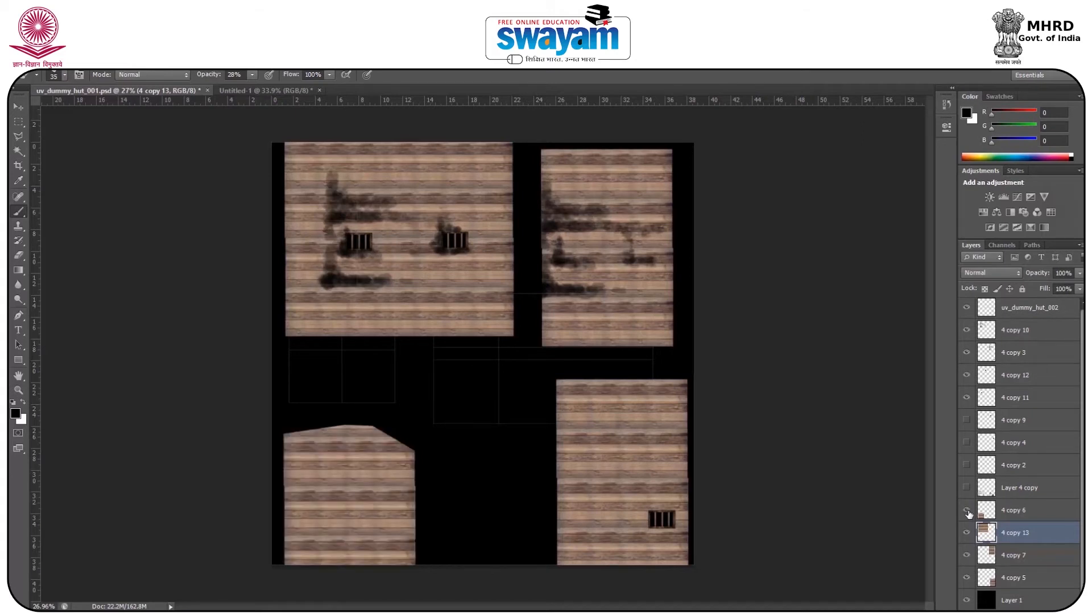
pyautogui.click(967, 489)
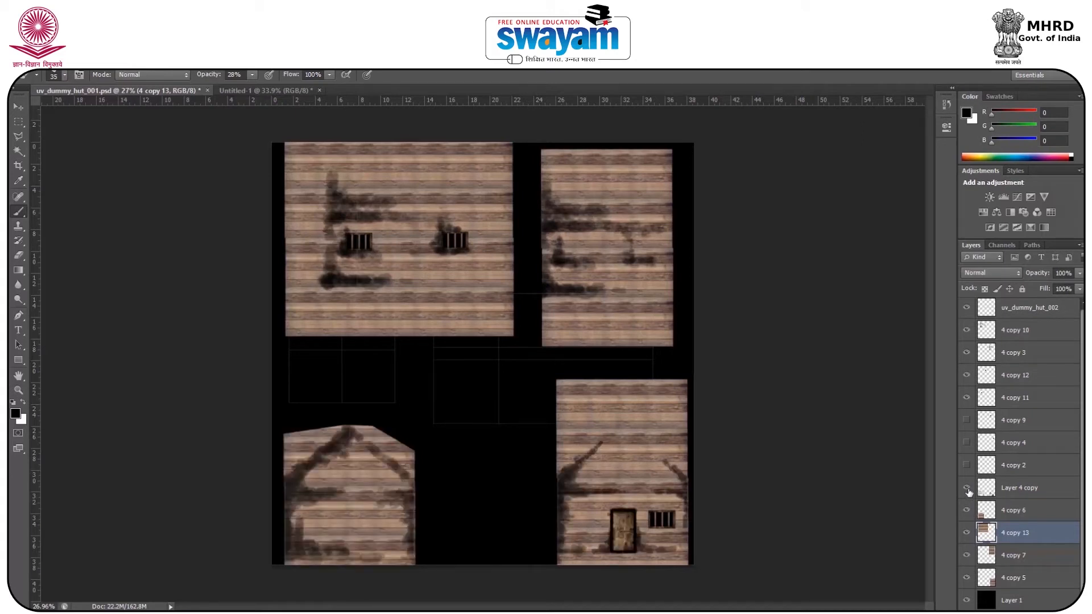
pyautogui.click(967, 466)
# Show the window layers 4 copy 4 and 4 copy 9 on the narrow plank wall and delete both layers
pyautogui.click(967, 450)
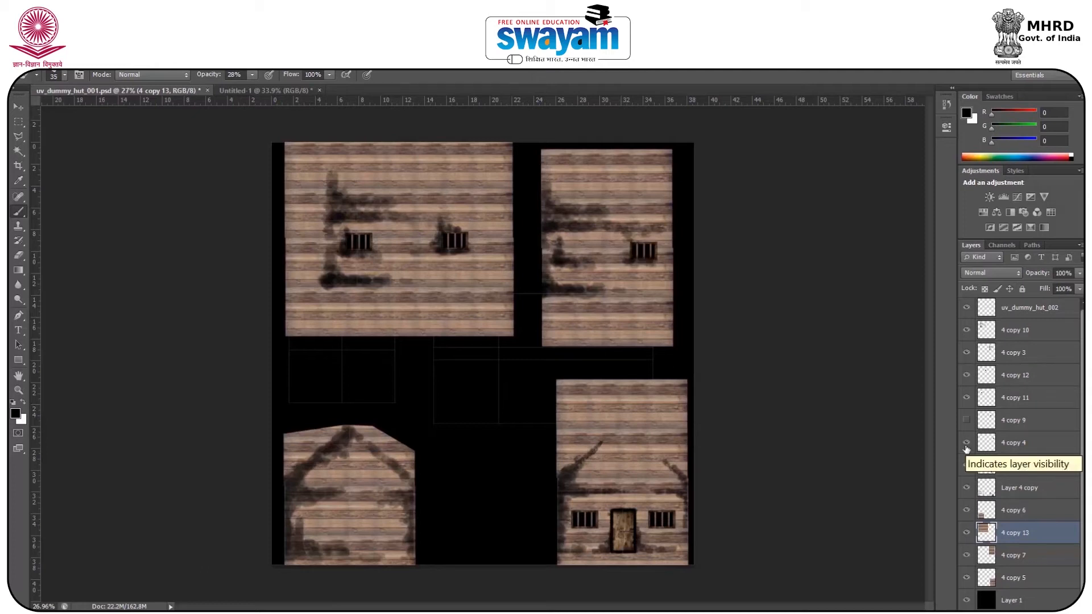
pyautogui.click(1038, 449)
pyautogui.press('Delete')
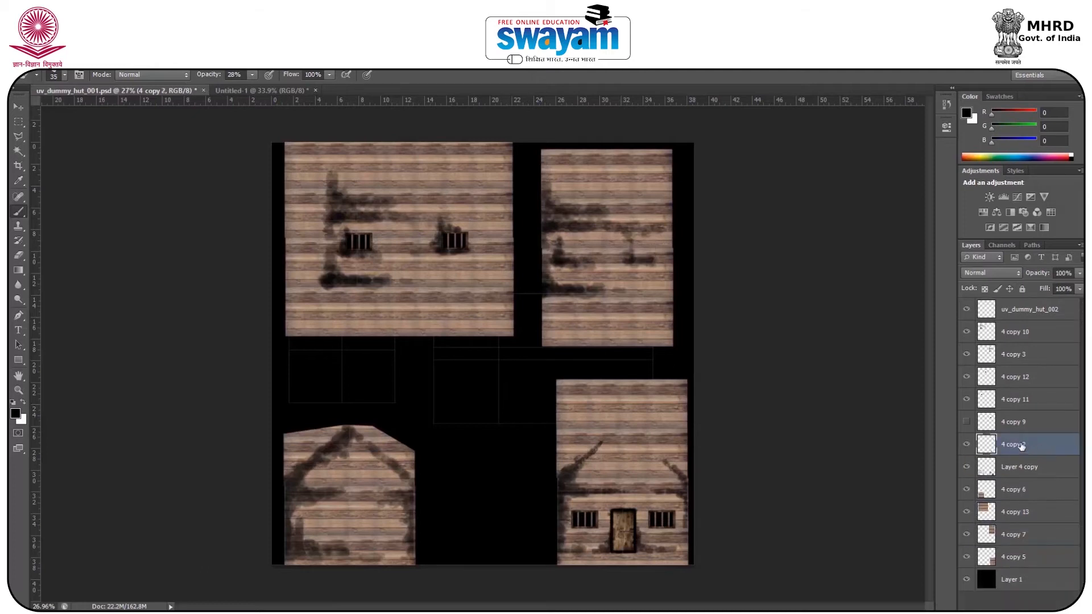
pyautogui.click(966, 422)
pyautogui.click(1034, 424)
pyautogui.press('Delete')
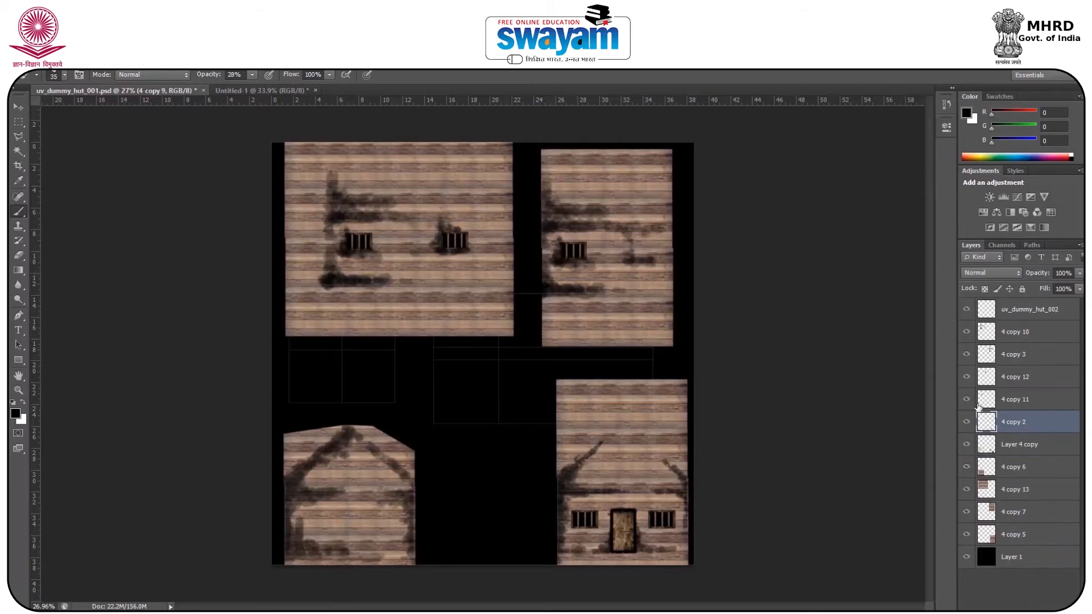
# Toggle the visibility of layers 4 copy 11, 4 copy 12 and 4 copy 3 to check what each one contains
pyautogui.click(967, 401)
pyautogui.click(966, 401)
pyautogui.click(1027, 402)
pyautogui.click(966, 377)
pyautogui.click(966, 378)
pyautogui.keyDown('shift'); pyautogui.click(1018, 378); pyautogui.keyUp('shift')
pyautogui.click(965, 355)
pyautogui.click(965, 355)
# Delete the whole grime layer 4 copy 3 and undo the deletion
pyautogui.click(1024, 356)
pyautogui.press('Delete')
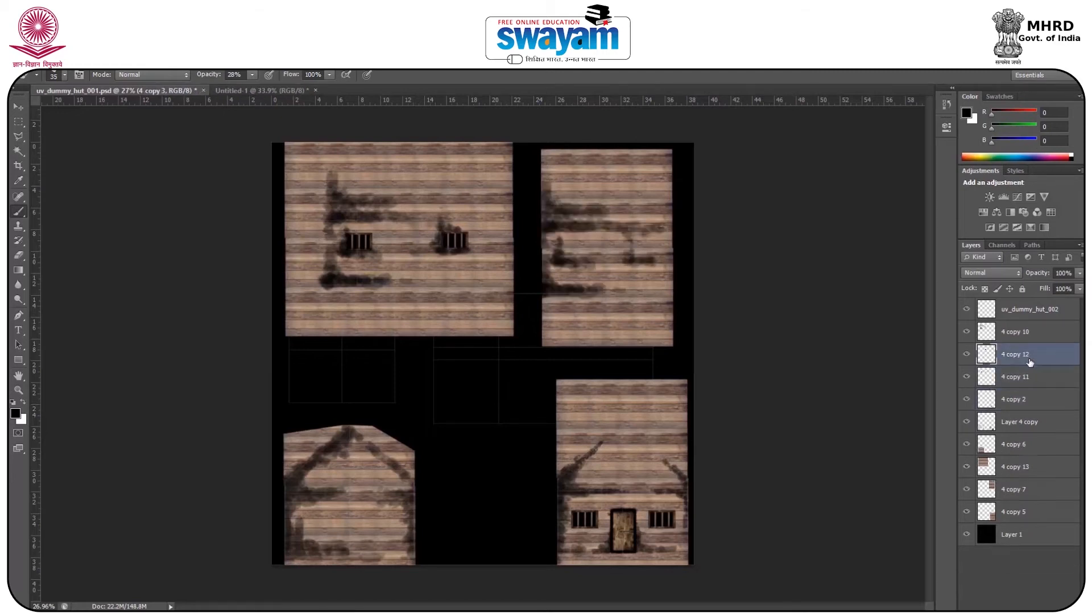
pyautogui.hotkey('ctrl', 'z')
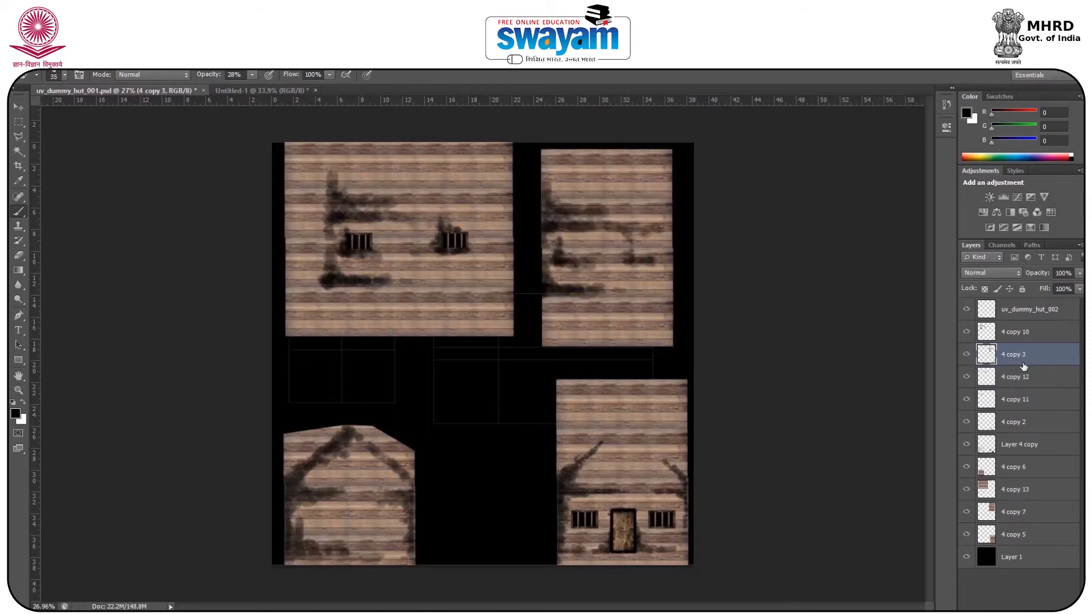
# Select the grime over the narrow plank wall with the Polygonal Lasso on 4 copy 3, delete it and deselect
pyautogui.scroll(4, 660, 488)
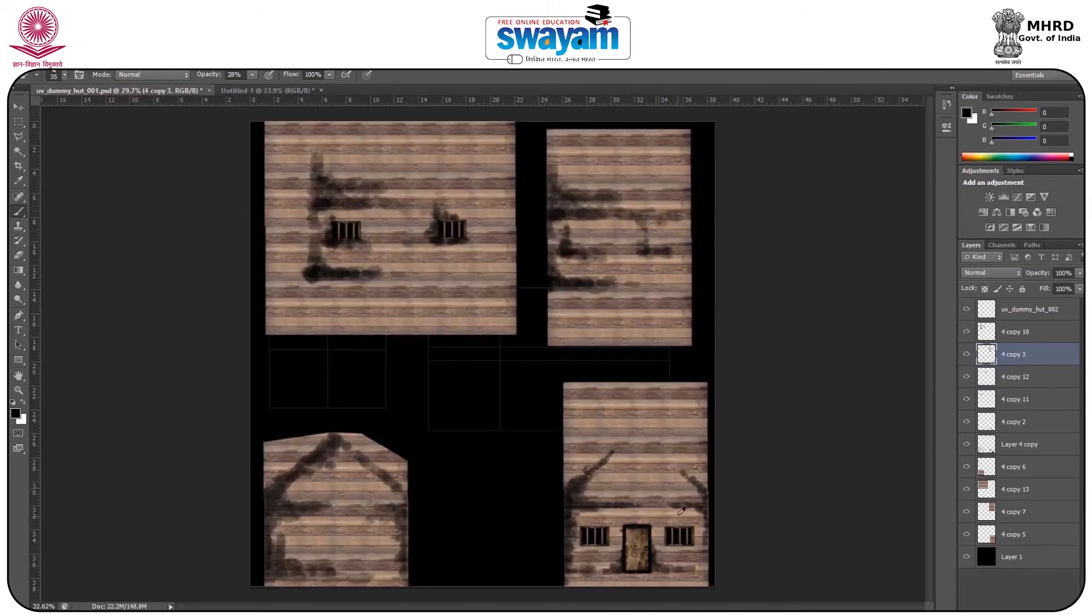
pyautogui.click(18, 137)
pyautogui.moveTo(509, 147); pyautogui.dragTo(519, 278)
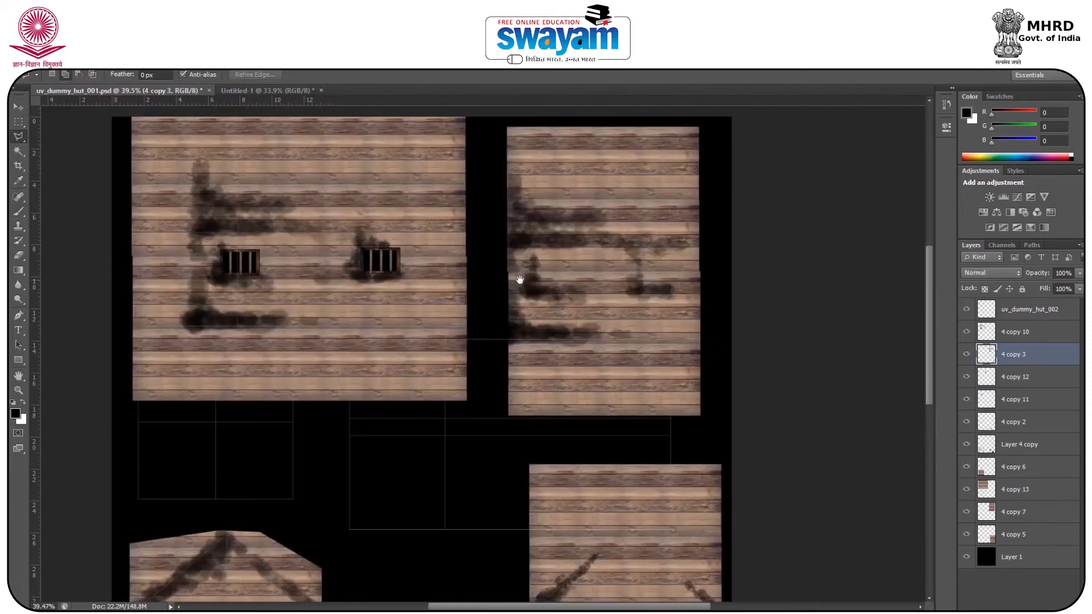
pyautogui.click(508, 149)
pyautogui.click(485, 197)
pyautogui.click(494, 323)
pyautogui.click(509, 360)
pyautogui.click(654, 388)
pyautogui.click(761, 360)
pyautogui.click(748, 199)
pyautogui.doubleClick(651, 156)
pyautogui.hotkey('ctrl', 'd')
# Pick the narrow wall's plank layer 4 copy 7, check its visibility and delete the layer
pyautogui.press('c')
pyautogui.press('v')
pyautogui.rightClick(582, 227)
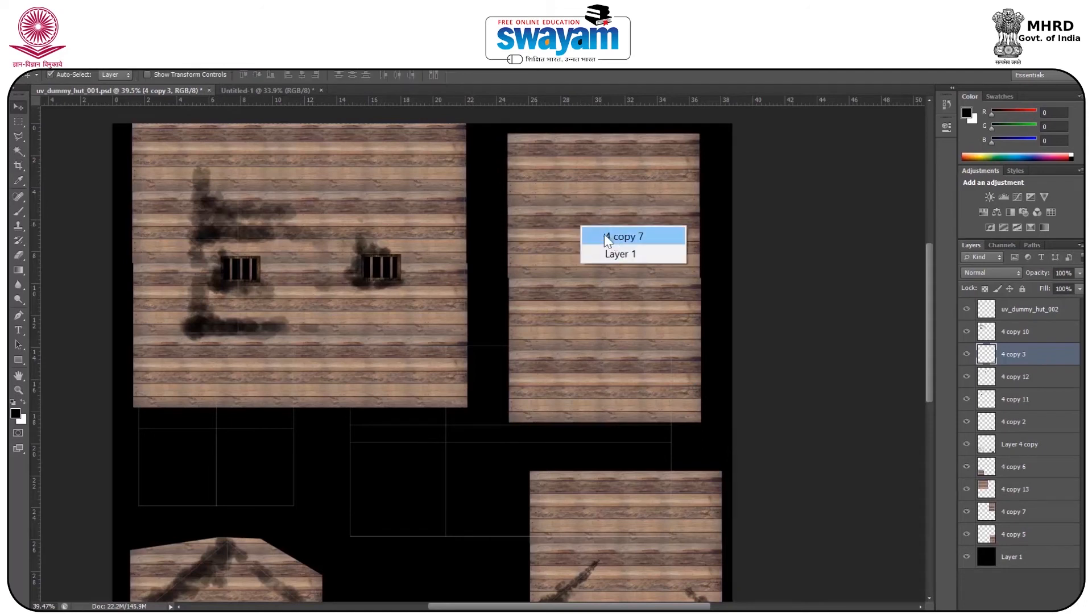
pyautogui.click(604, 235)
pyautogui.click(967, 514)
pyautogui.click(966, 514)
pyautogui.scroll(-5, 647, 348)
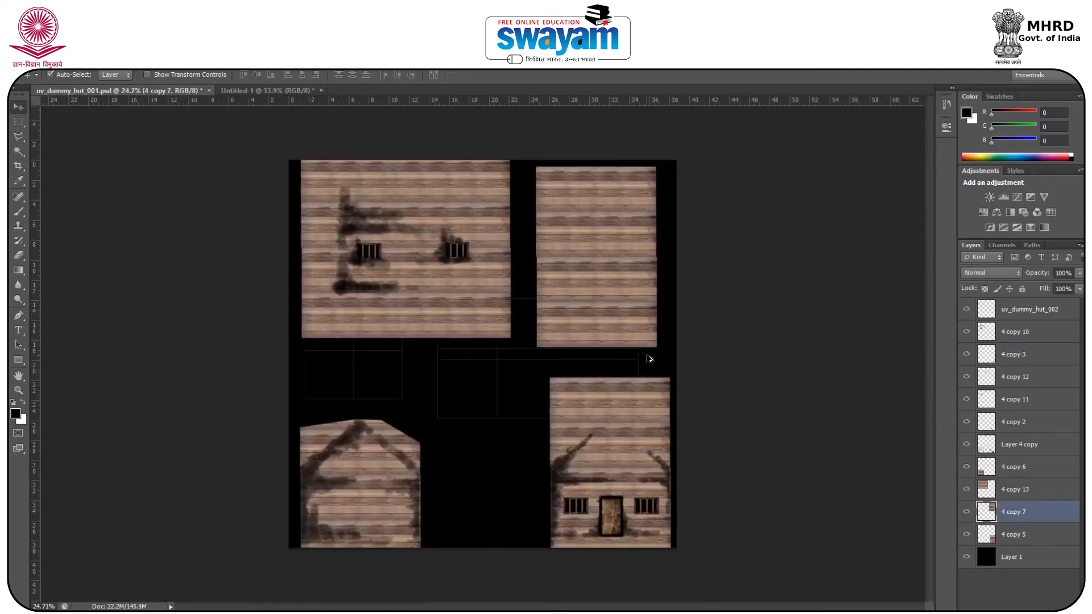
pyautogui.press('Delete')
# Duplicate the 4 copy 13 planks onto the lower side-wall shell and shift the copy to cover the UV outline's edges
pyautogui.scroll(4, 550, 297)
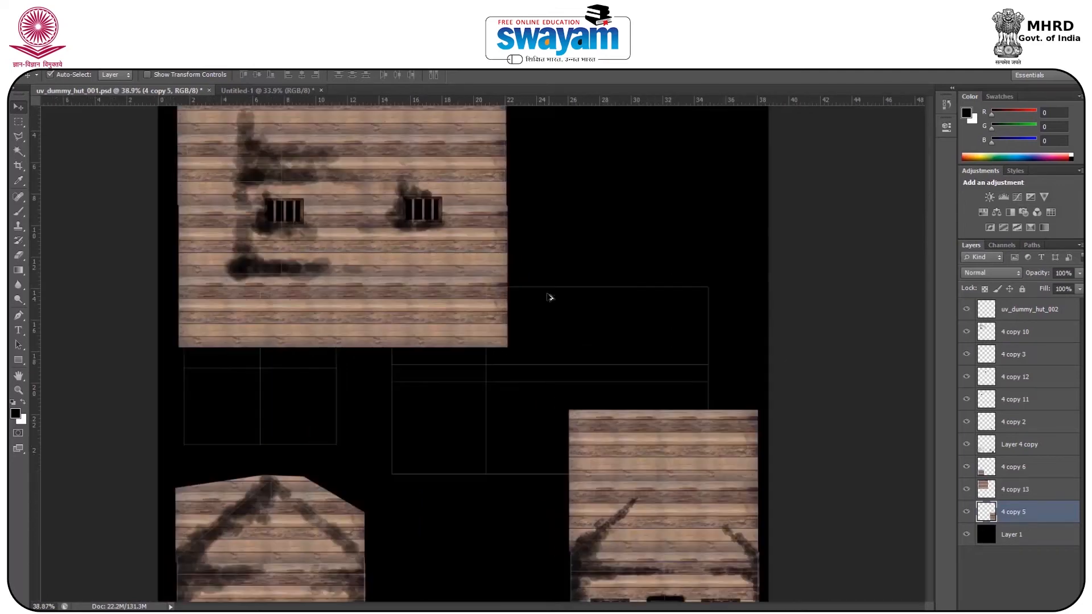
pyautogui.scroll(2, 350, 339)
pyautogui.scroll(-4, 350, 339)
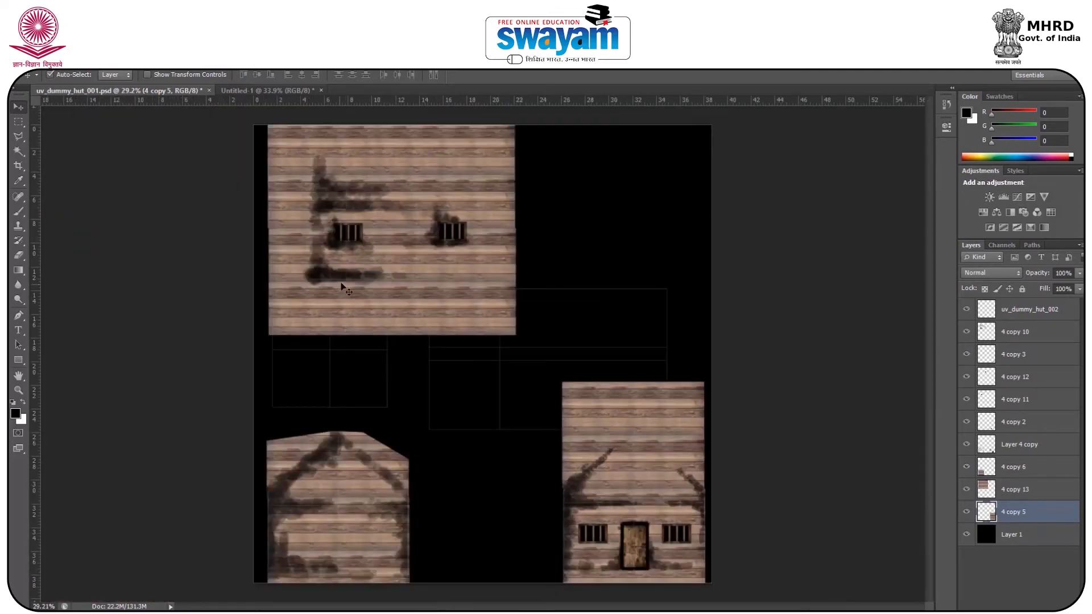
pyautogui.rightClick(414, 297)
pyautogui.click(436, 302)
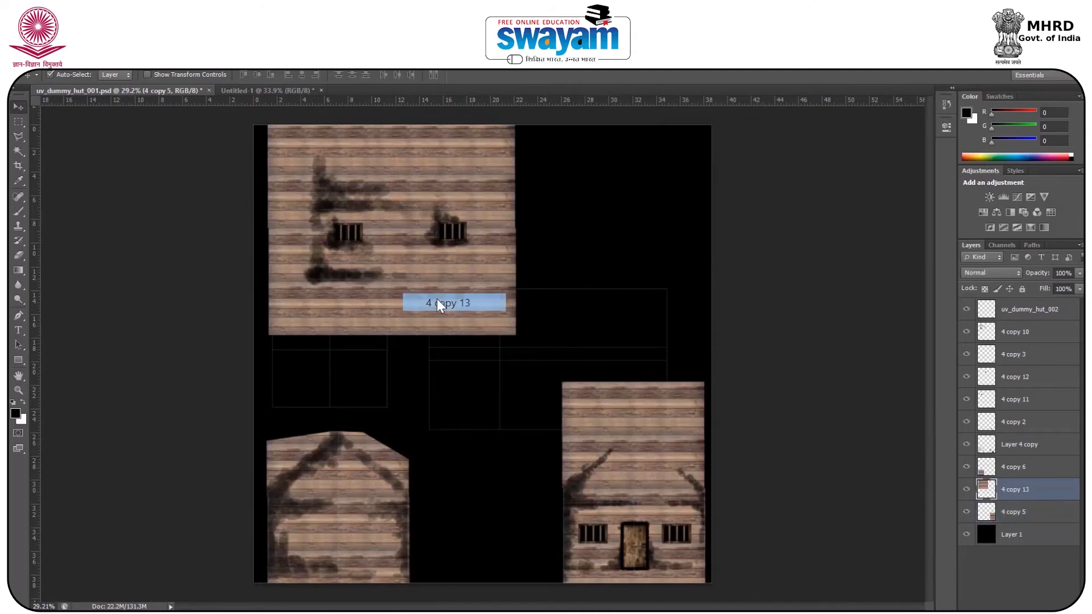
pyautogui.rightClick(417, 300)
pyautogui.click(436, 308)
pyautogui.moveTo(418, 309); pyautogui.dragTo(567, 429)
pyautogui.scroll(8, 657, 442)
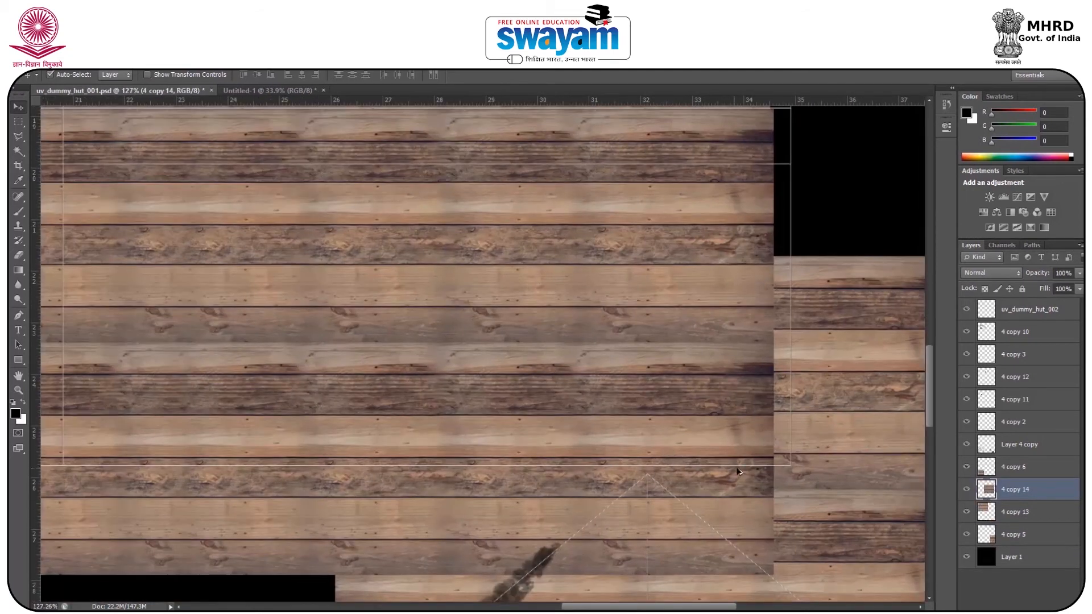
pyautogui.moveTo(738, 471); pyautogui.dragTo(751, 430)
# Lasso the surplus planks below the lower side-wall shell's UV outline on 4 copy 14, delete them and deselect
pyautogui.click(18, 136)
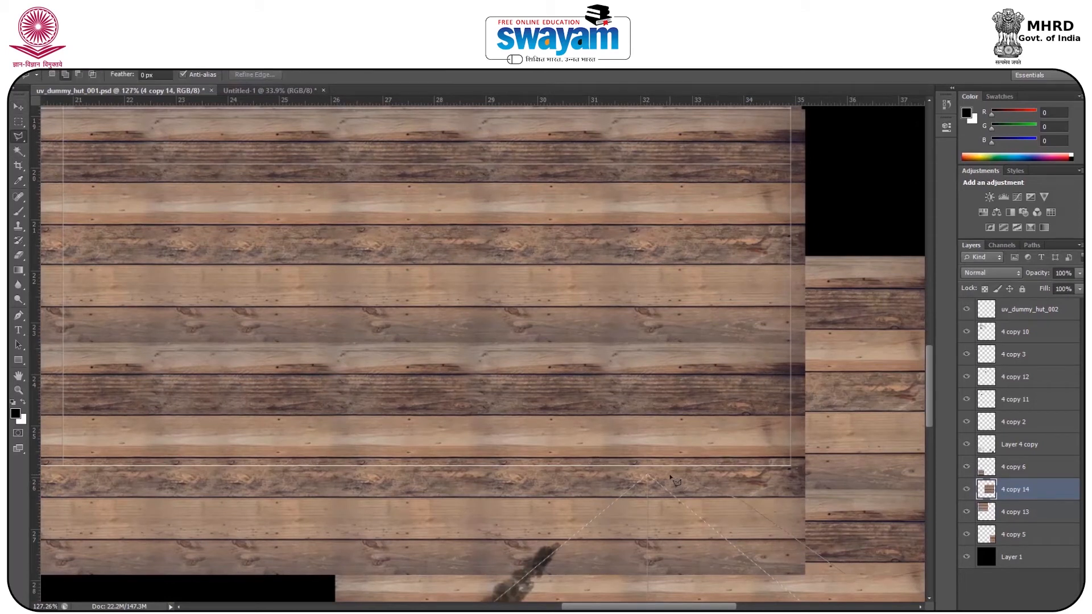
pyautogui.click(452, 513)
pyautogui.moveTo(435, 524); pyautogui.dragTo(638, 480)
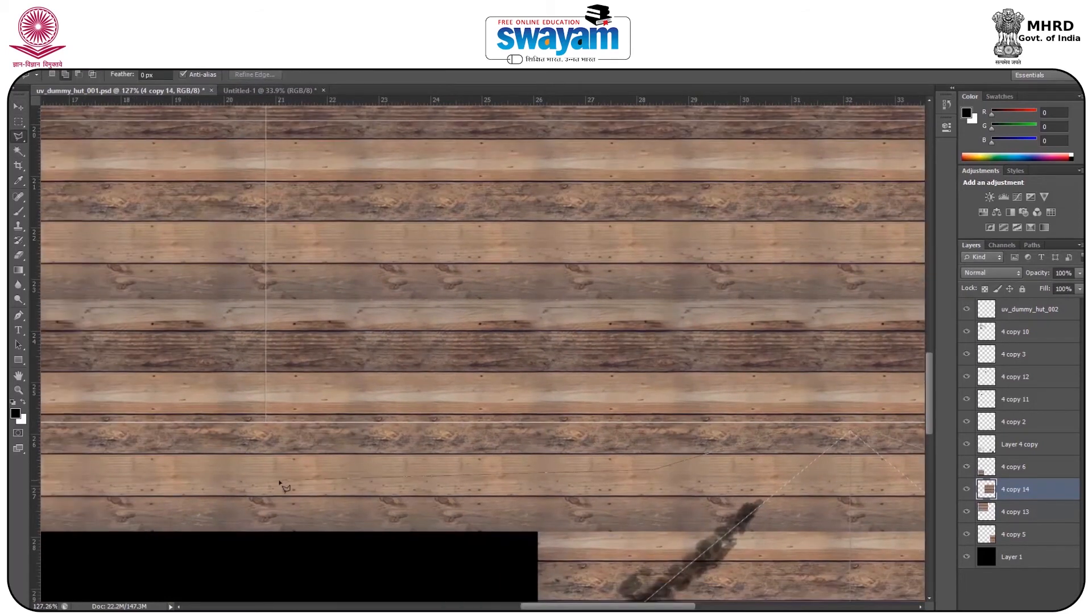
pyautogui.click(483, 555)
pyautogui.moveTo(480, 527); pyautogui.dragTo(357, 495)
pyautogui.doubleClick(910, 527)
pyautogui.press('Delete')
pyautogui.hotkey('ctrl', 'd')
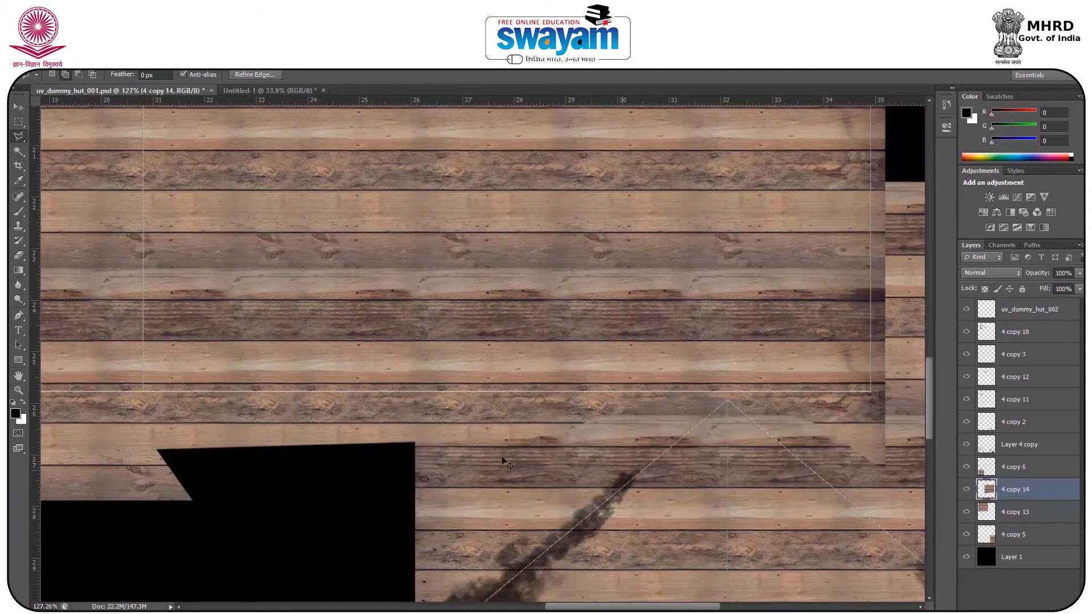
# Lasso the surplus planks above the lower side-wall shell's UV outline on 4 copy 14, delete them and deselect
pyautogui.scroll(-4, 392, 362)
pyautogui.scroll(3, 433, 344)
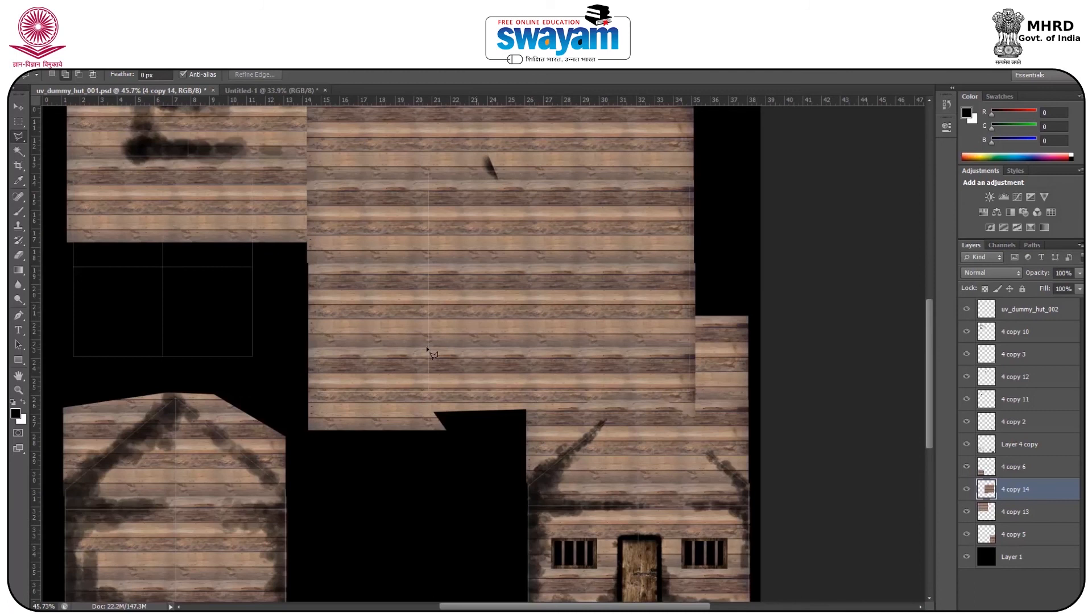
pyautogui.scroll(2, 345, 391)
pyautogui.moveTo(411, 371); pyautogui.dragTo(419, 410)
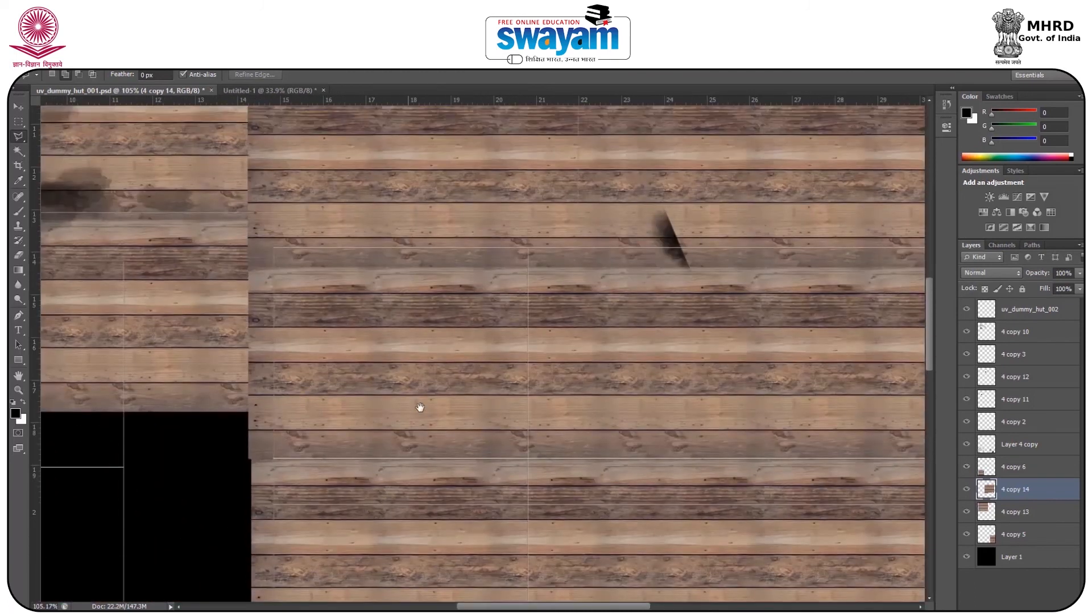
pyautogui.moveTo(393, 275); pyautogui.dragTo(393, 302)
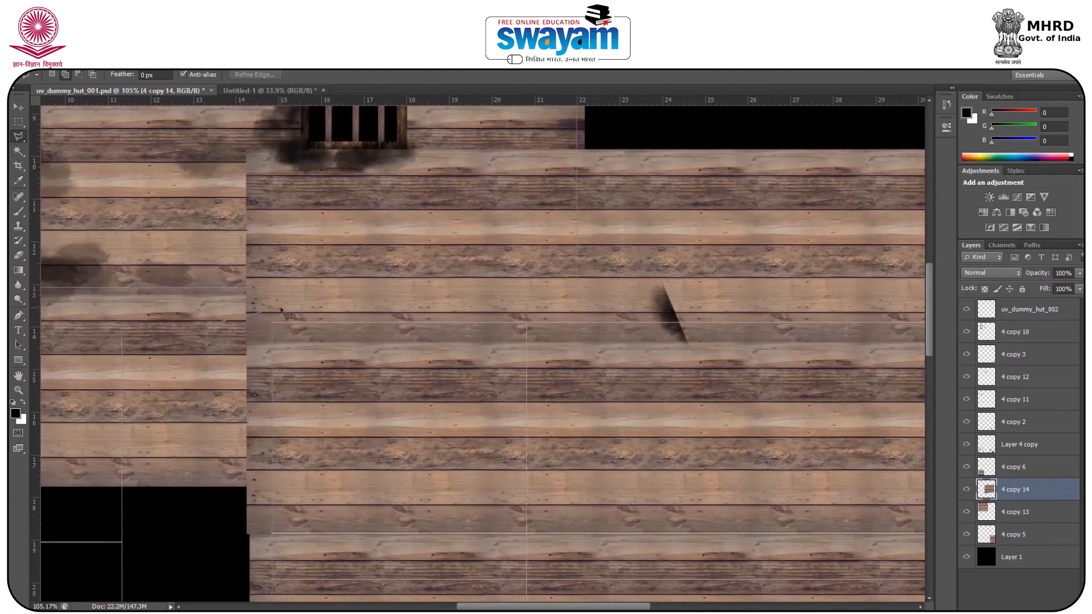
pyautogui.moveTo(791, 316); pyautogui.dragTo(430, 339)
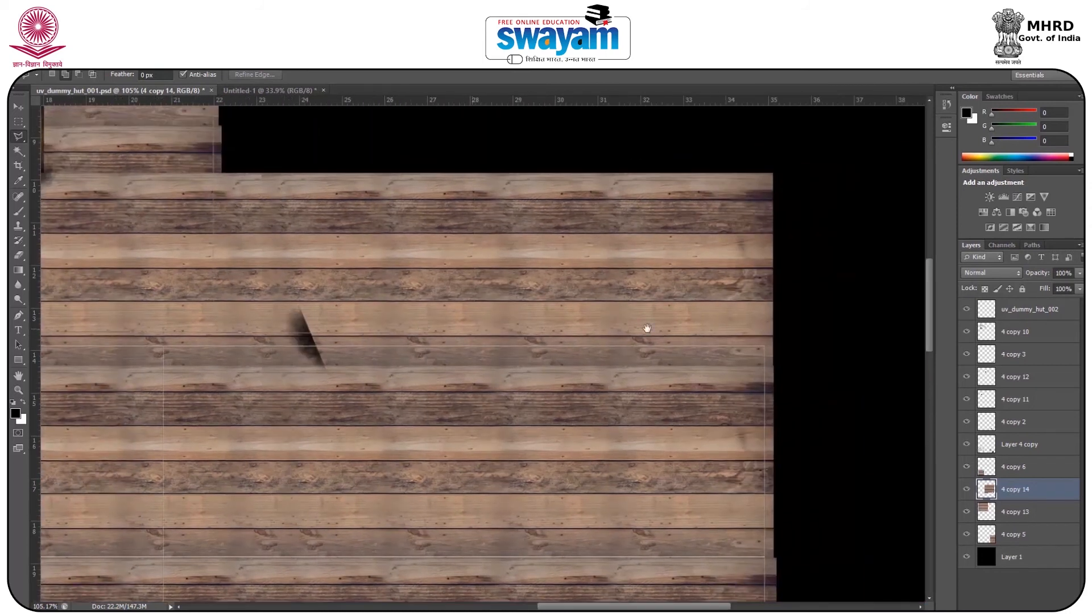
pyautogui.click(789, 150)
pyautogui.click(641, 133)
pyautogui.moveTo(665, 138); pyautogui.dragTo(878, 186)
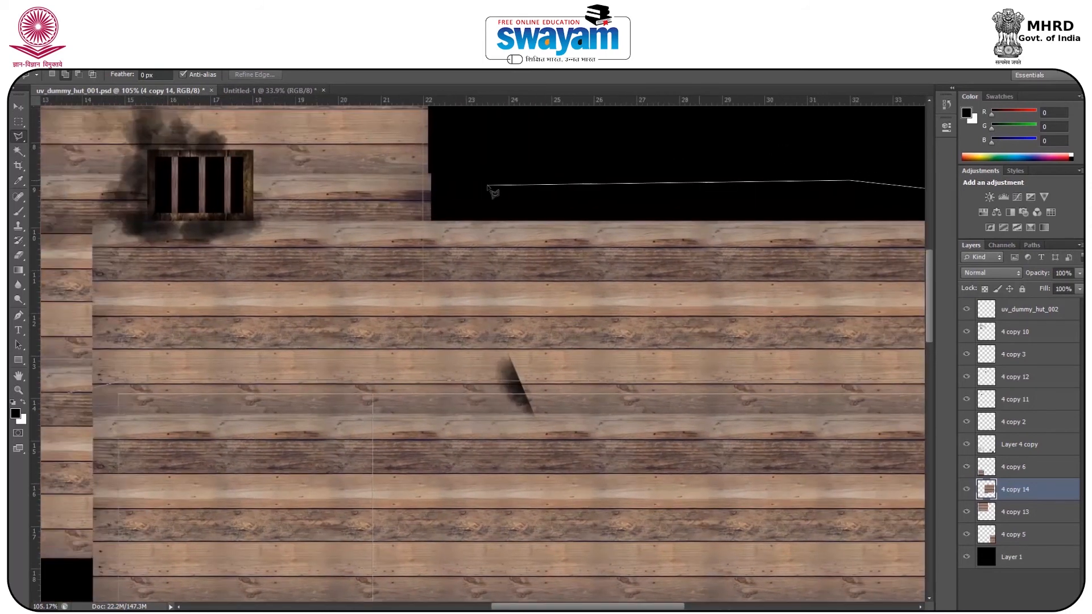
pyautogui.moveTo(230, 196); pyautogui.dragTo(378, 217)
pyautogui.click(161, 213)
pyautogui.doubleClick(171, 385)
pyautogui.press('Delete')
pyautogui.hotkey('ctrl', 'd')
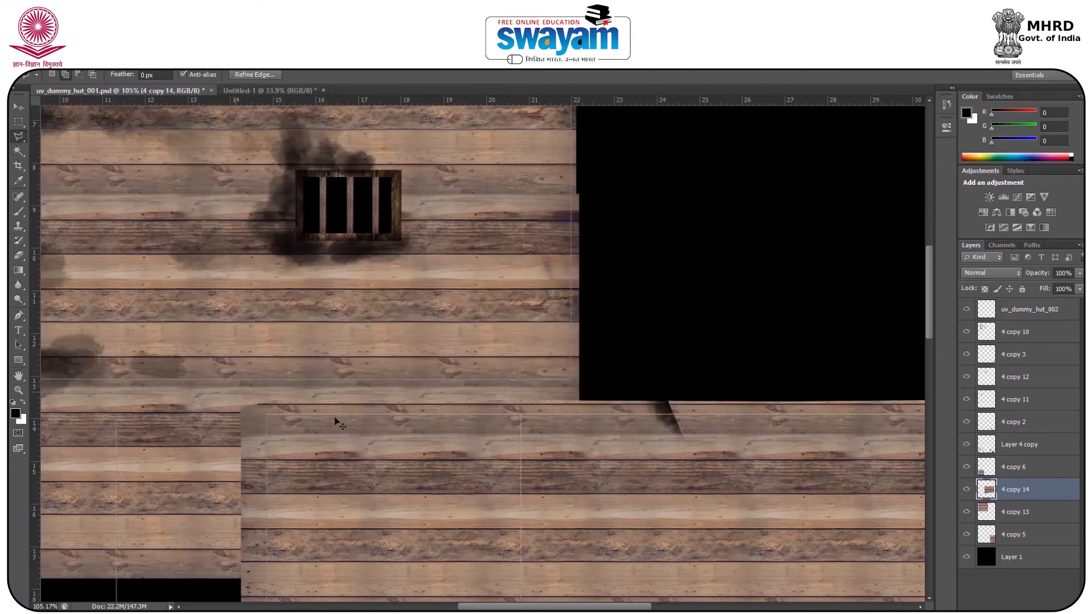
# Erase the leftover dark grime spot on 4 copy 3 above the new planks with a size 100 eraser at 33% opacity
pyautogui.press('v')
pyautogui.rightClick(668, 408)
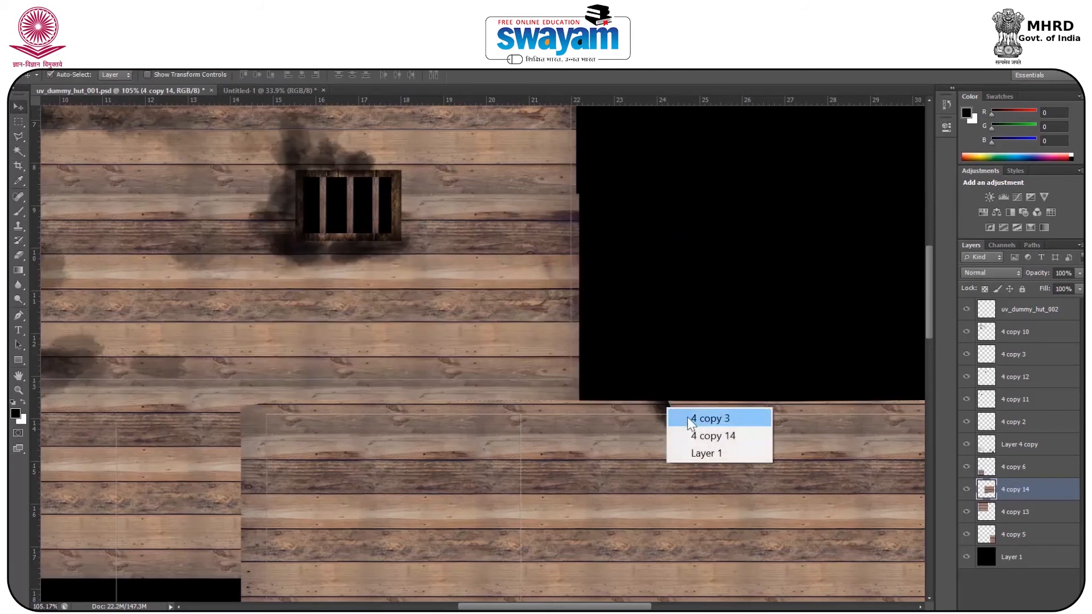
pyautogui.click(699, 418)
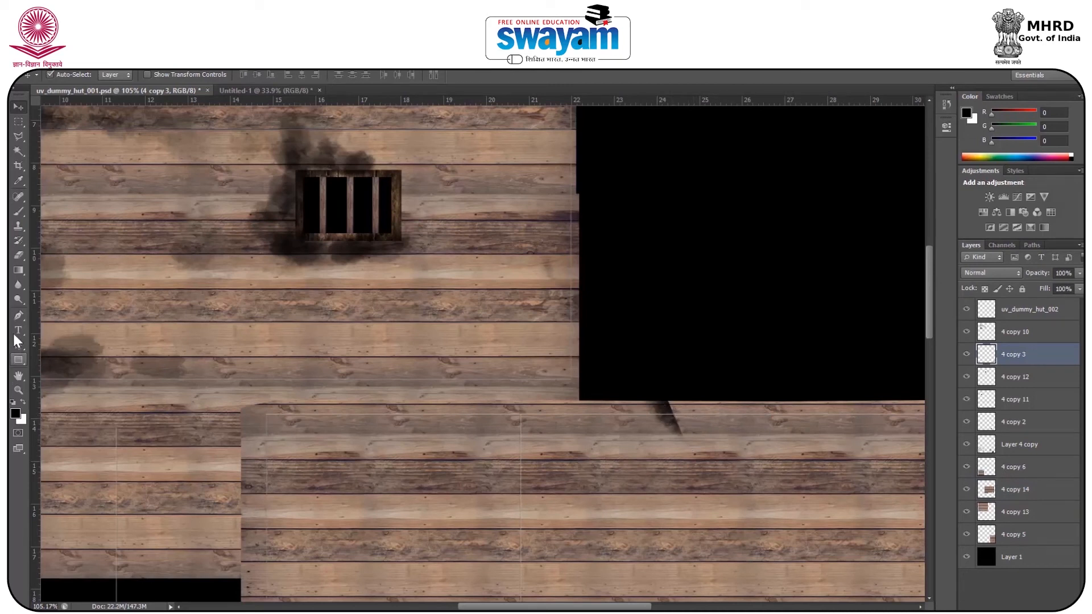
pyautogui.click(18, 255)
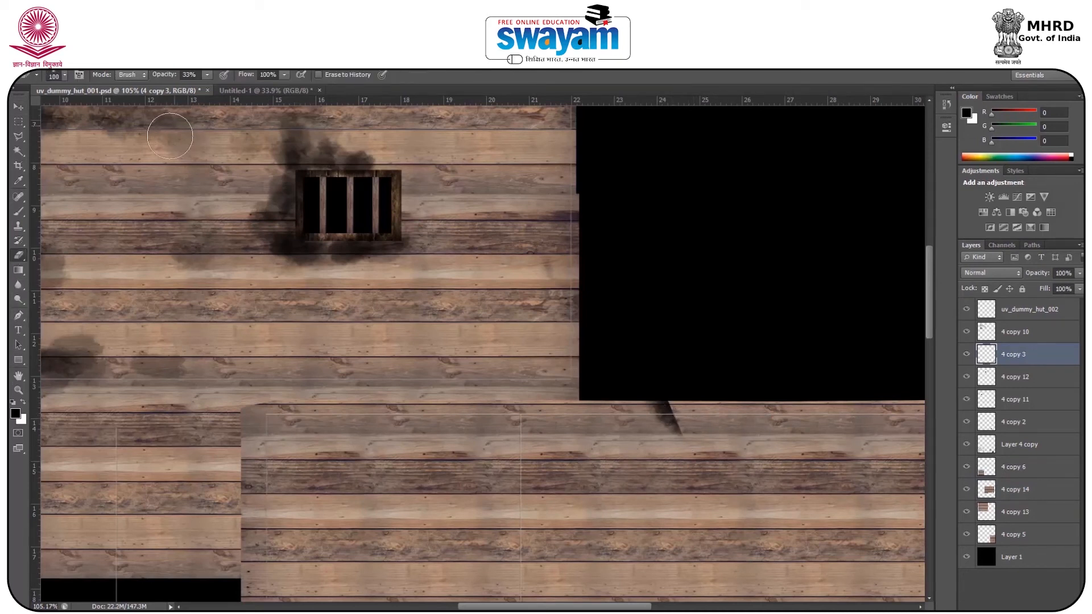
pyautogui.moveTo(661, 394); pyautogui.dragTo(682, 453)
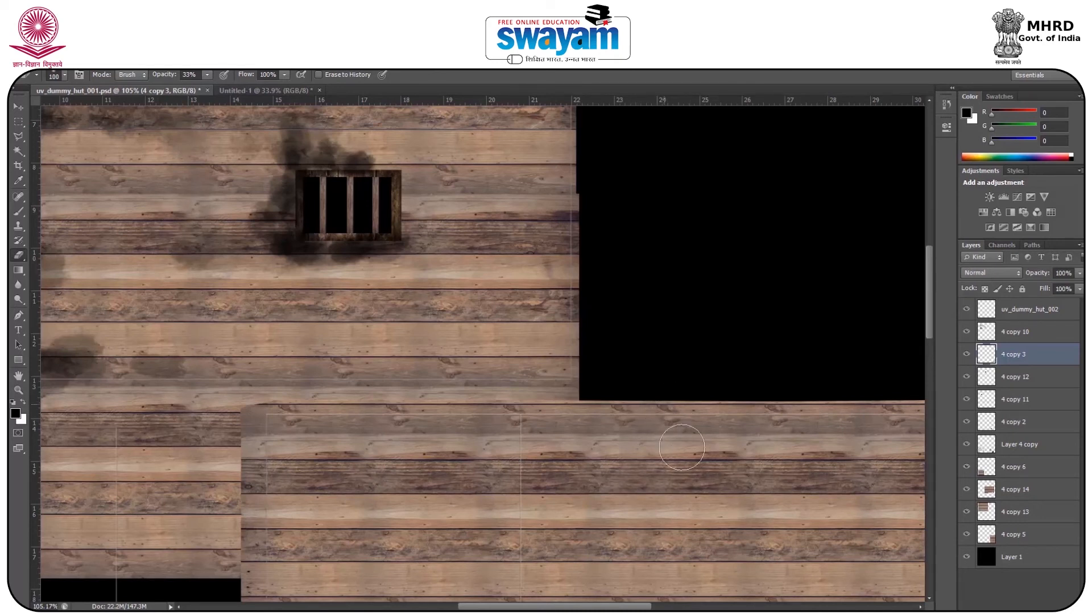
# Duplicate the first barred window, 4 copy 11, from the upper side wall into the lower half of the new plank wall
pyautogui.scroll(-6, 675, 406)
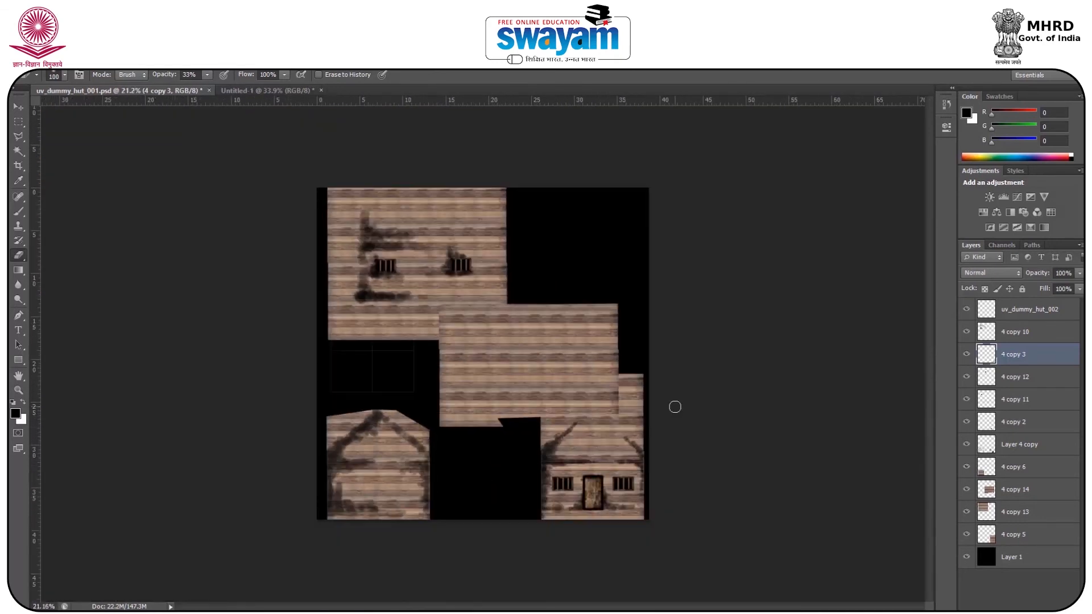
pyautogui.scroll(2, 662, 420)
pyautogui.scroll(2, 403, 346)
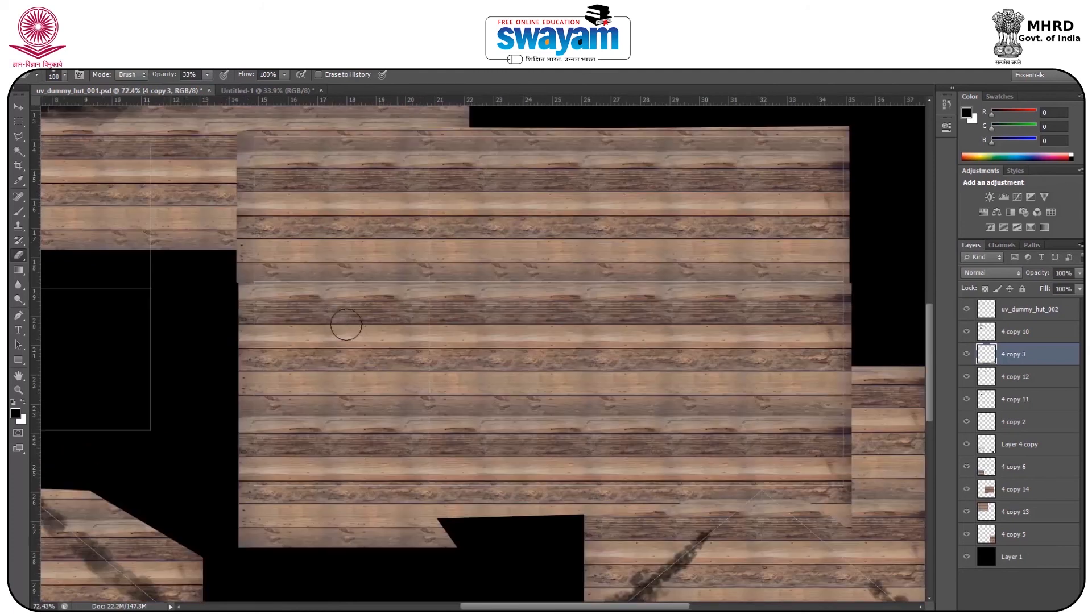
pyautogui.click(19, 107)
pyautogui.scroll(-5, 197, 181)
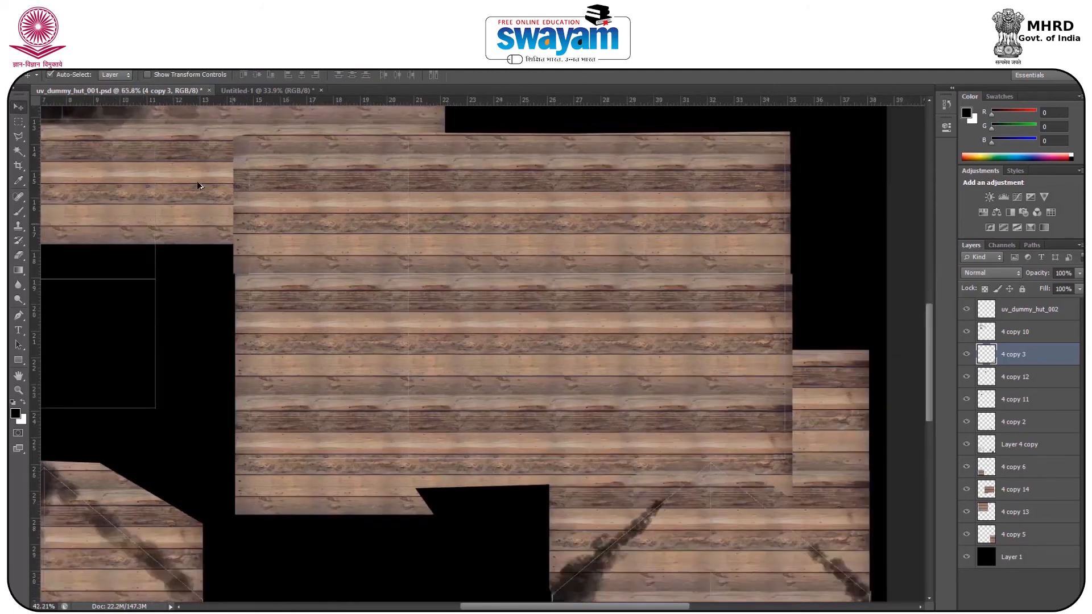
pyautogui.moveTo(362, 250); pyautogui.dragTo(503, 391)
pyautogui.scroll(7, 479, 386)
pyautogui.scroll(-3, 279, 244)
pyautogui.scroll(-4, 278, 243)
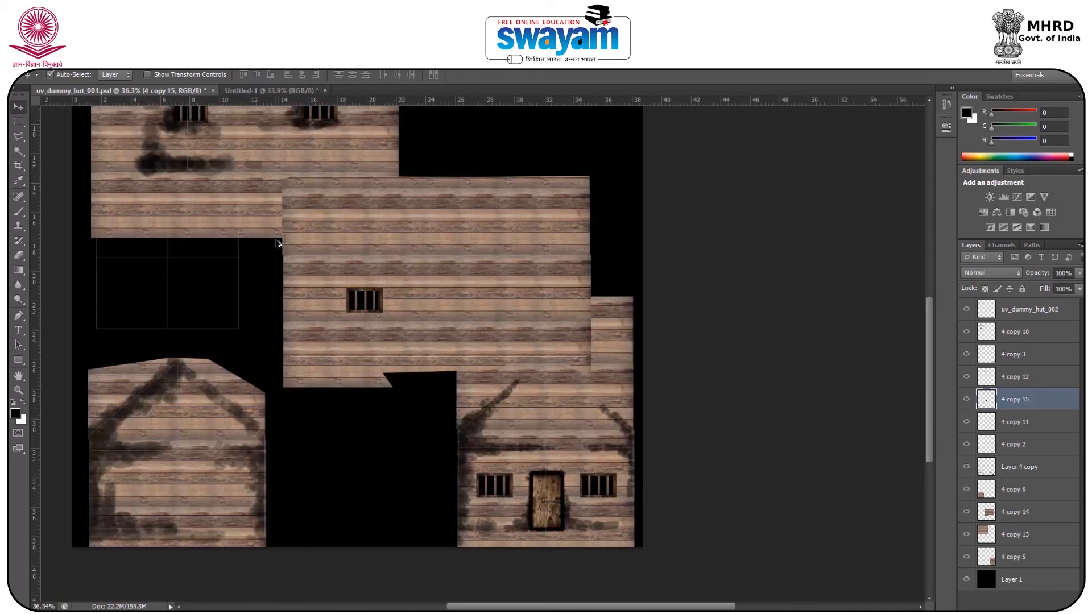
# Duplicate barred window 4 copy 15 straight across to the right half of the lower side wall
pyautogui.scroll(4, 348, 223)
pyautogui.scroll(-3, 348, 224)
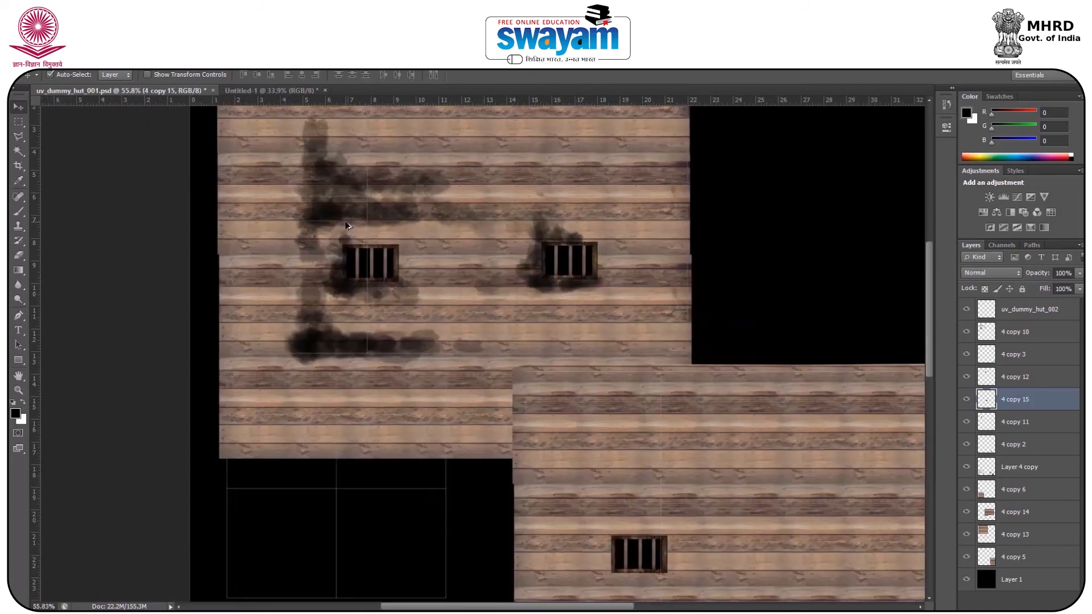
pyautogui.scroll(4, 550, 460)
pyautogui.scroll(1, 548, 456)
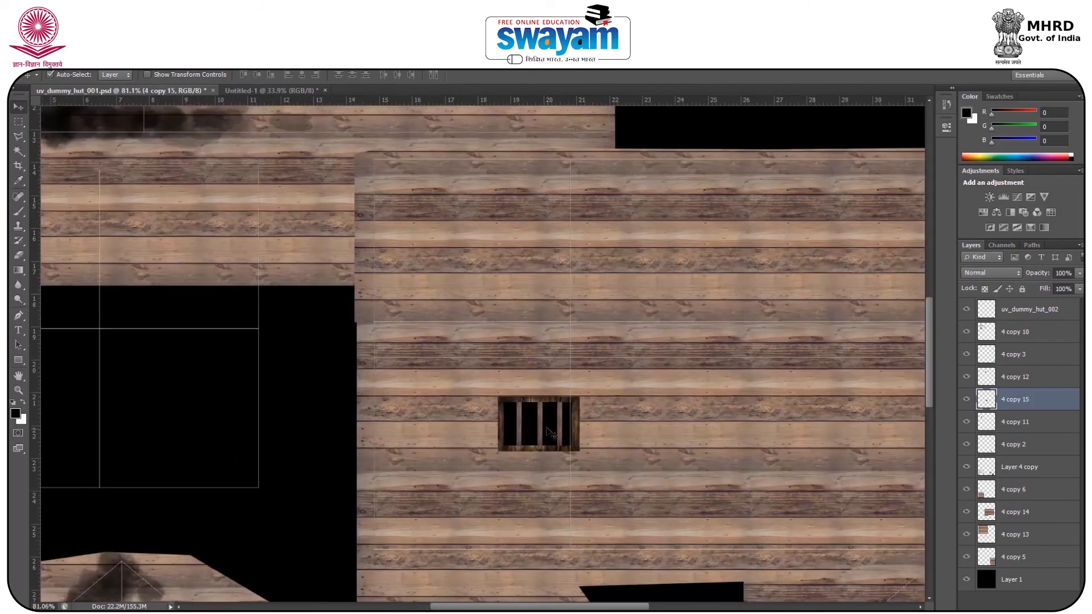
pyautogui.moveTo(544, 426); pyautogui.dragTo(890, 424)
pyautogui.scroll(-5, 803, 393)
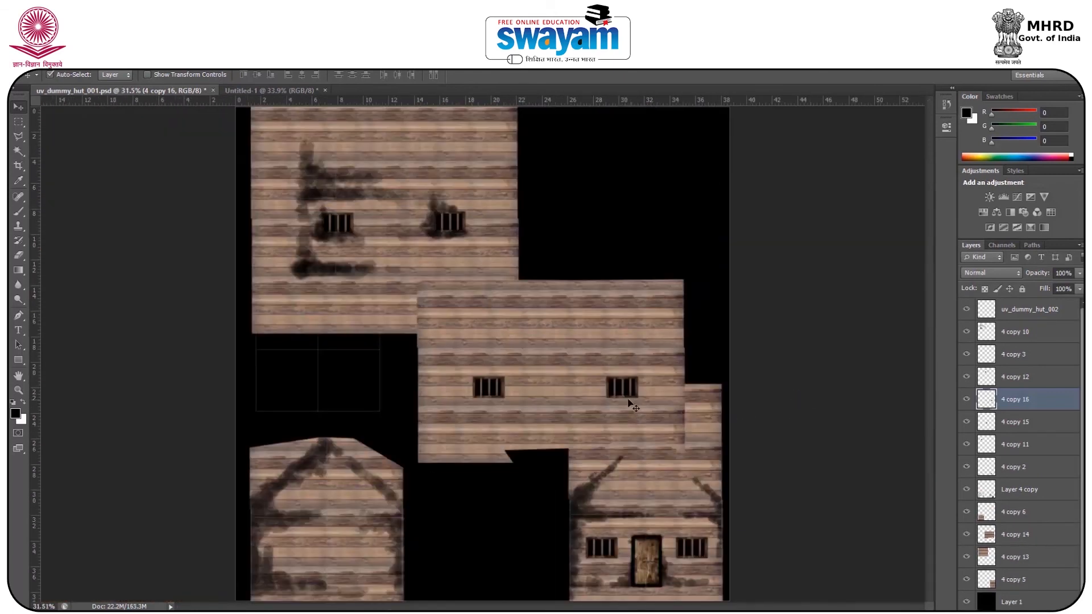
# Duplicate the upper wall's grime, 4 copy 10, onto the lower side wall and shift its second window left into the grime patch
pyautogui.moveTo(316, 186)
pyautogui.mouseDown()
pyautogui.moveTo(431, 332)
pyautogui.moveTo(462, 350)
pyautogui.moveTo(558, 349)
pyautogui.moveTo(438, 329)
pyautogui.moveTo(472, 336)
pyautogui.mouseUp()
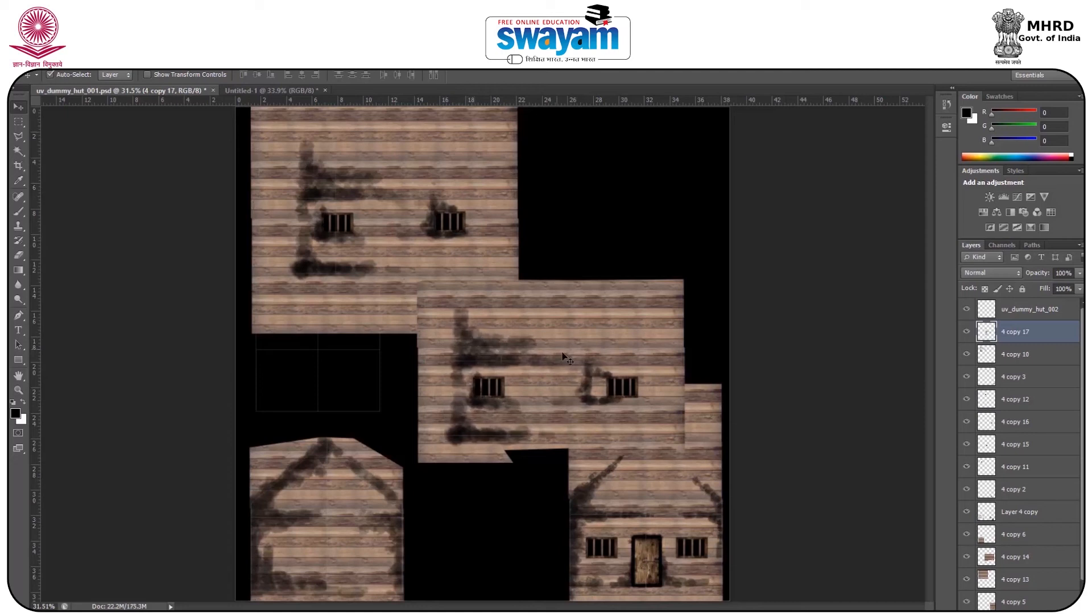
pyautogui.scroll(5, 621, 379)
pyautogui.moveTo(627, 388); pyautogui.dragTo(595, 388)
pyautogui.scroll(3, 302, 385)
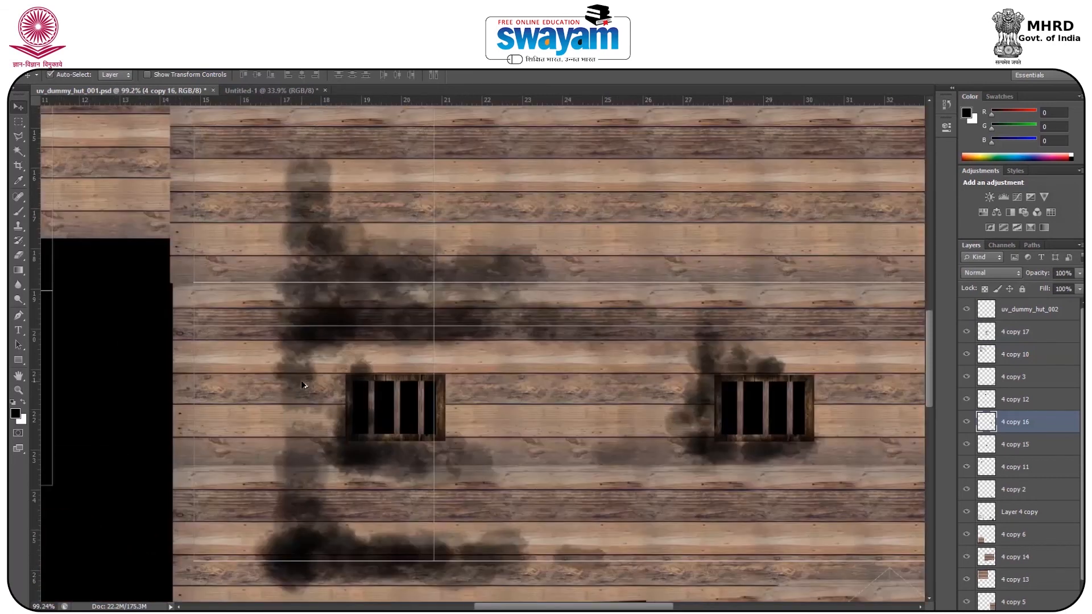
pyautogui.scroll(-1, 303, 385)
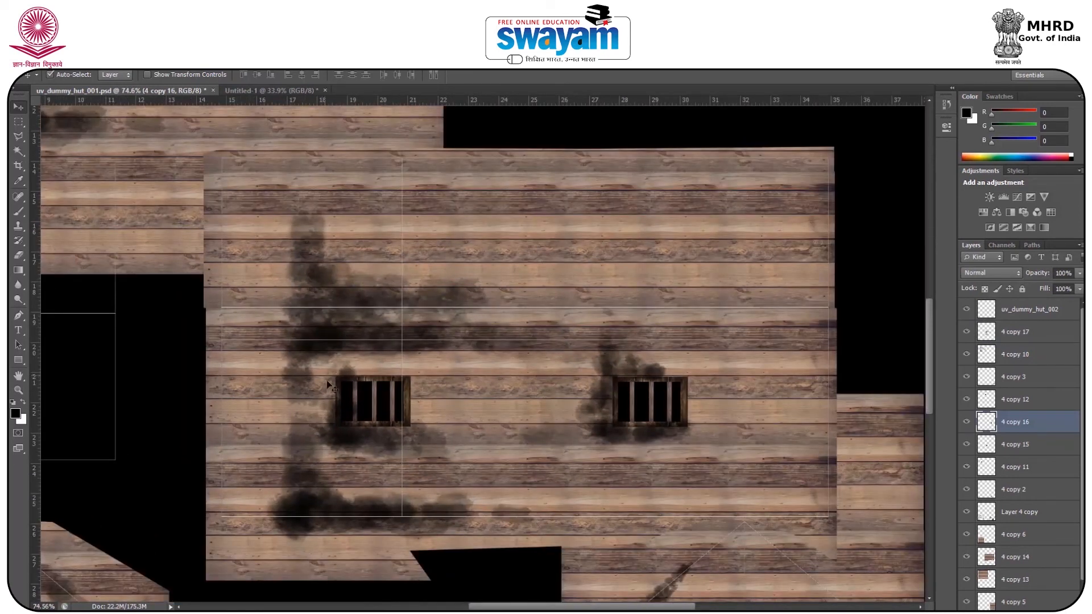
# Toggle the visibility of window layers 4 copy 16 and 4 copy 15, and hide the original window layer 4 copy 11
pyautogui.click(966, 423)
pyautogui.click(967, 423)
pyautogui.click(967, 446)
pyautogui.click(967, 446)
# Nudge the lower side wall's grime layer, 4 copy 17, to the right in large increments
pyautogui.rightClick(331, 287)
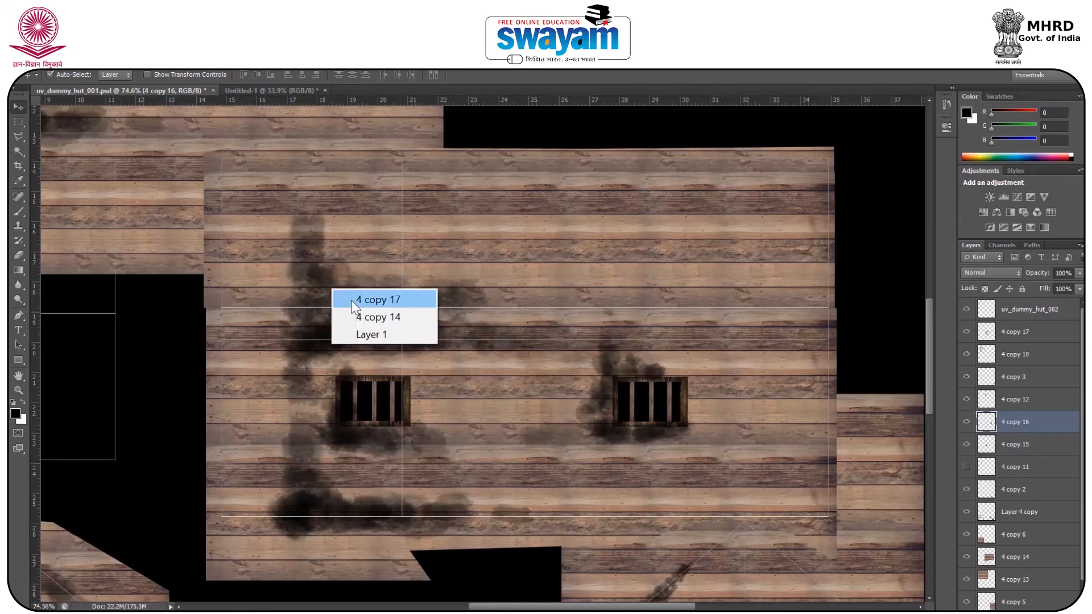
pyautogui.click(351, 298)
pyautogui.hotkey('shift', 'Right')
pyautogui.hotkey('shift', 'Right')
pyautogui.hotkey('shift', 'Right')
pyautogui.hotkey('shift', 'Right')
pyautogui.hotkey('shift', 'Right')
pyautogui.hotkey('shift', 'Right')
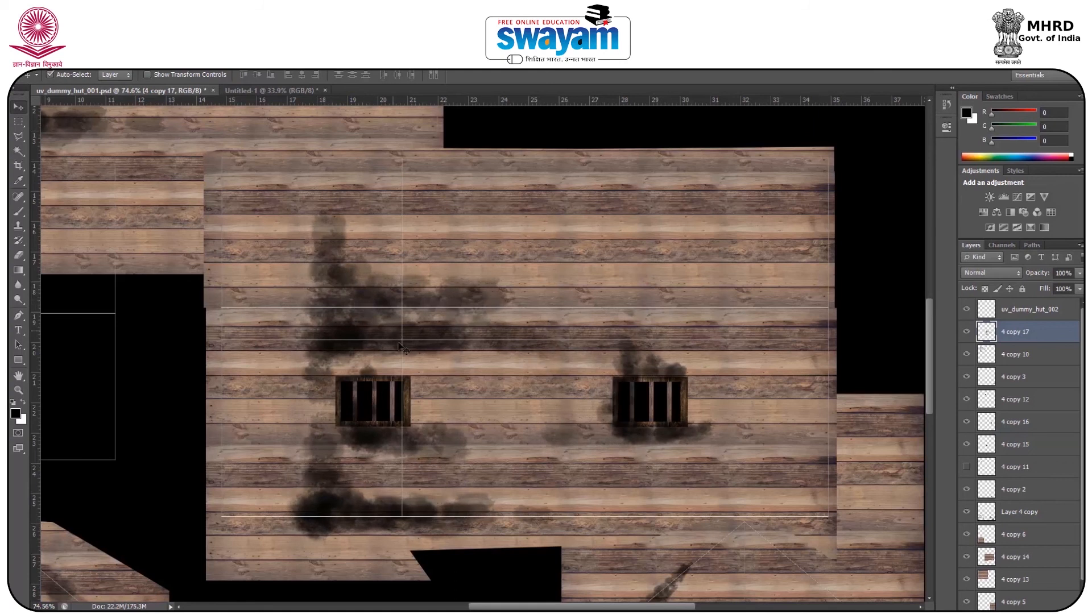
# Nudge the lower wall's first barred window, 4 copy 15, right so it sits against the shifted grime
pyautogui.rightClick(400, 384)
pyautogui.click(419, 389)
pyautogui.hotkey('shift', 'Right')
pyautogui.hotkey('shift', 'Right')
pyautogui.hotkey('shift', 'Right')
pyautogui.hotkey('shift', 'Right')
pyautogui.hotkey('shift', 'Right')
pyautogui.hotkey('shift', 'Right')
pyautogui.hotkey('shift', 'Right')
pyautogui.hotkey('shift', 'Right')
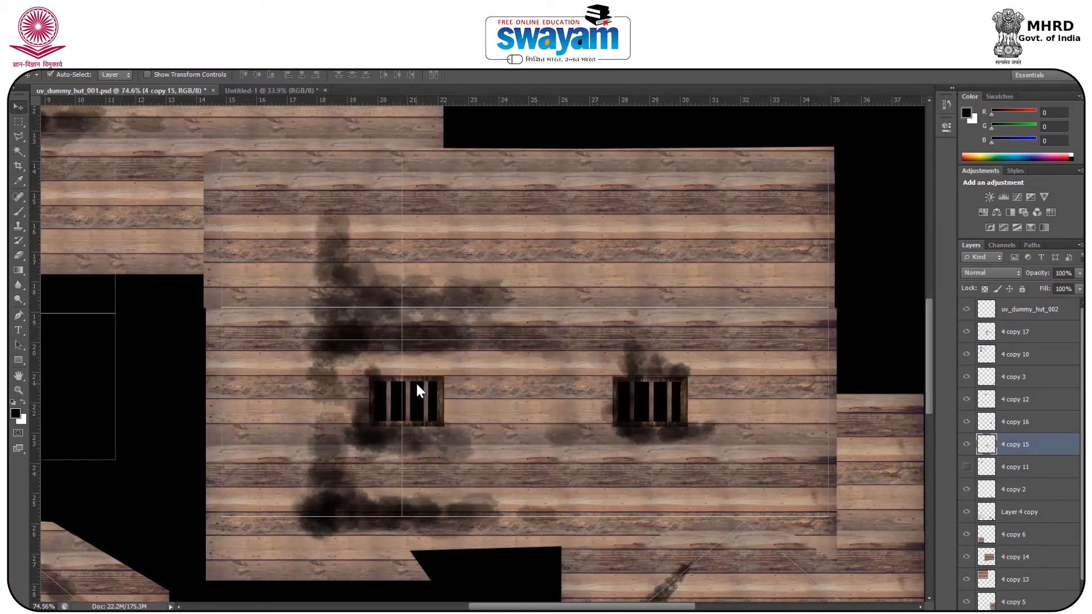
# Nudge the lower wall's second barred window, 4 copy 16, right so it fits its grime patch
pyautogui.click(667, 391)
pyautogui.hotkey('shift', 'Right')
pyautogui.hotkey('shift', 'Right')
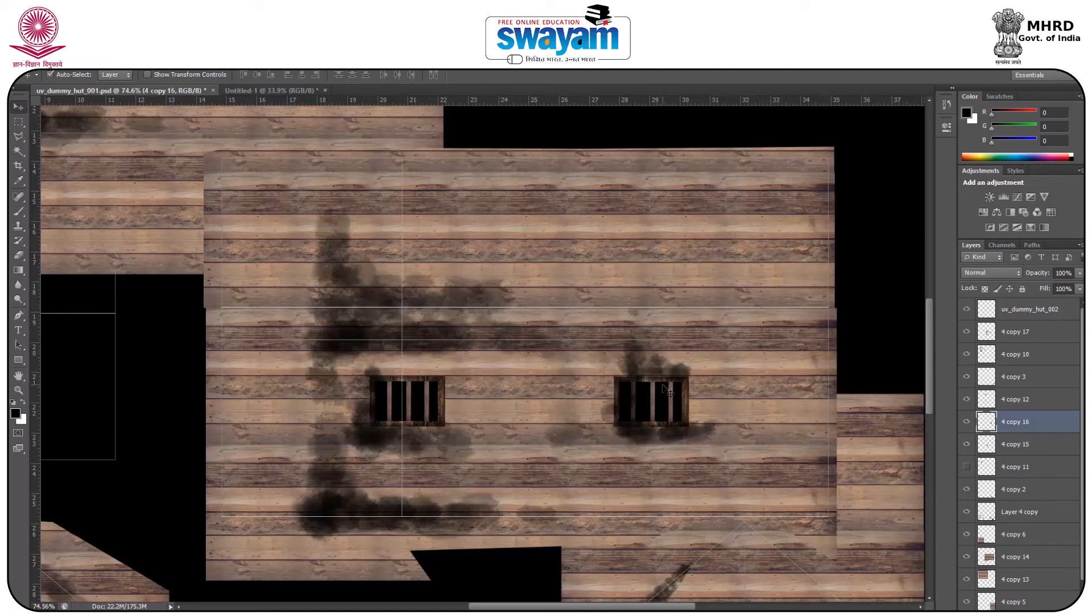
pyautogui.hotkey('shift', 'Right')
pyautogui.hotkey('shift', 'Right')
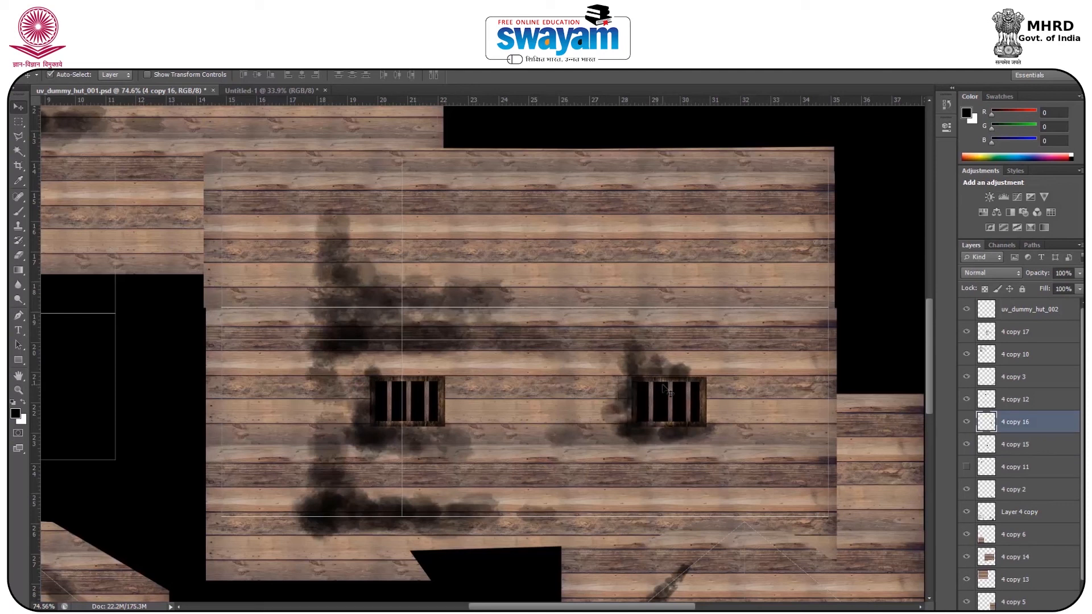
pyautogui.hotkey('shift', 'Right')
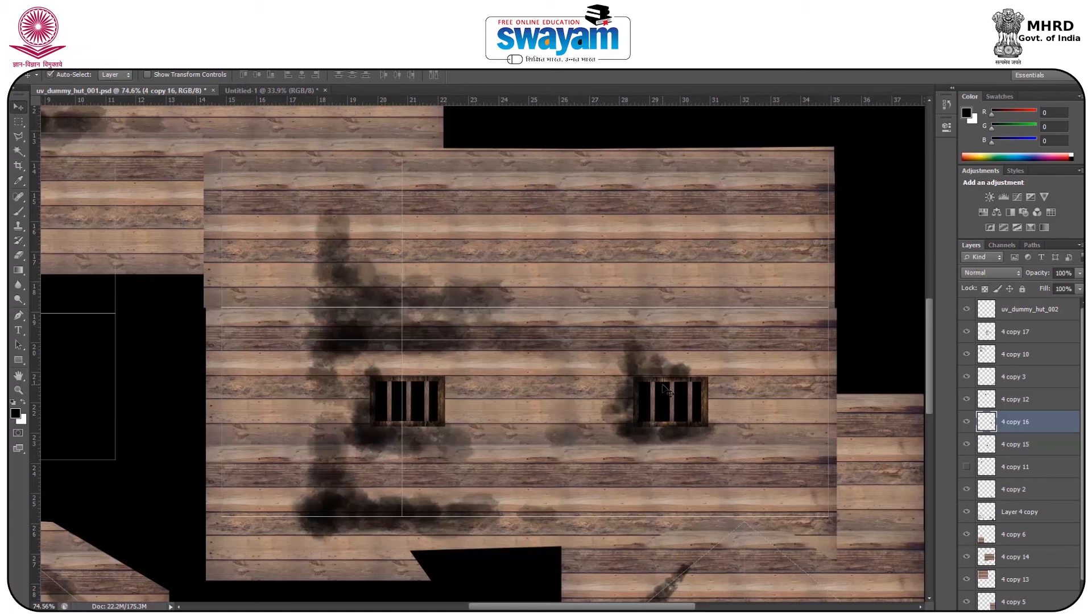
# Duplicate barred window 4 copy 16 into the upper side wall's empty first window spot, beside the grime
pyautogui.scroll(-5, 663, 385)
pyautogui.scroll(-5, 571, 340)
pyautogui.scroll(3, 418, 242)
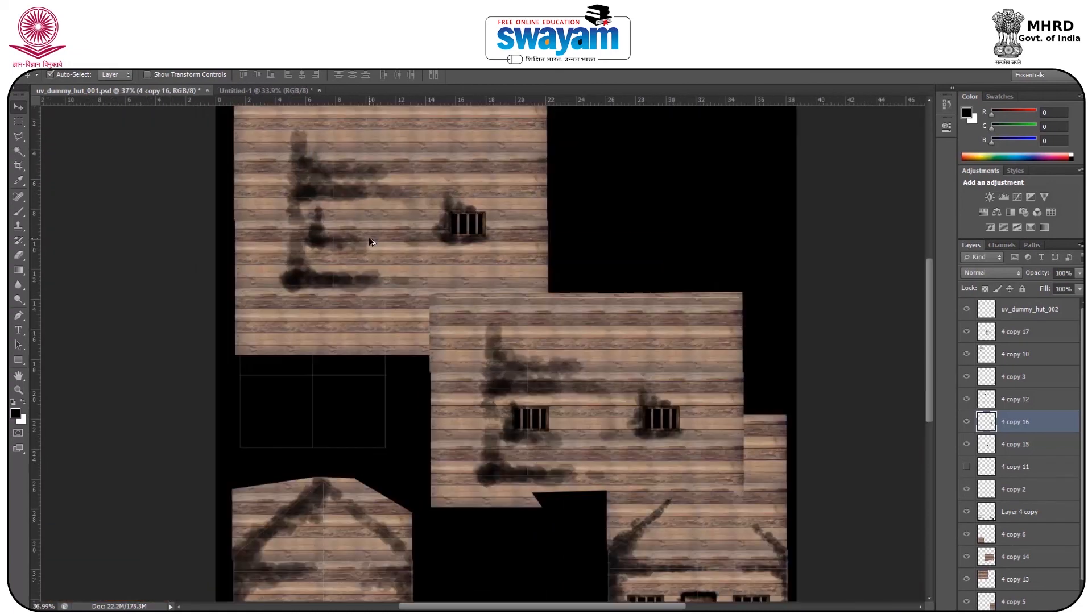
pyautogui.moveTo(668, 422); pyautogui.dragTo(349, 228)
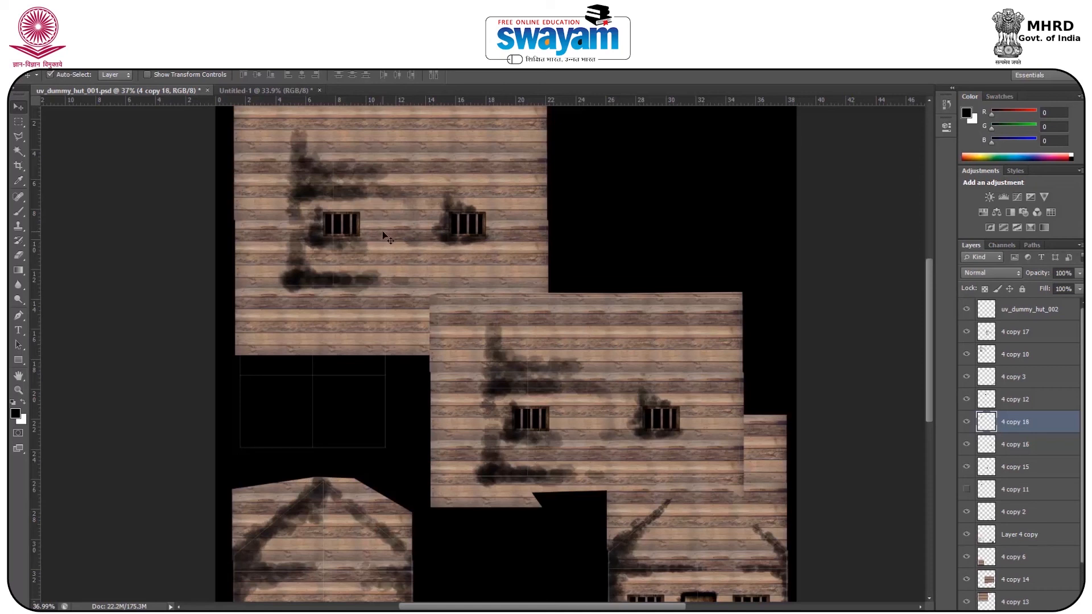
pyautogui.scroll(5, 215, 182)
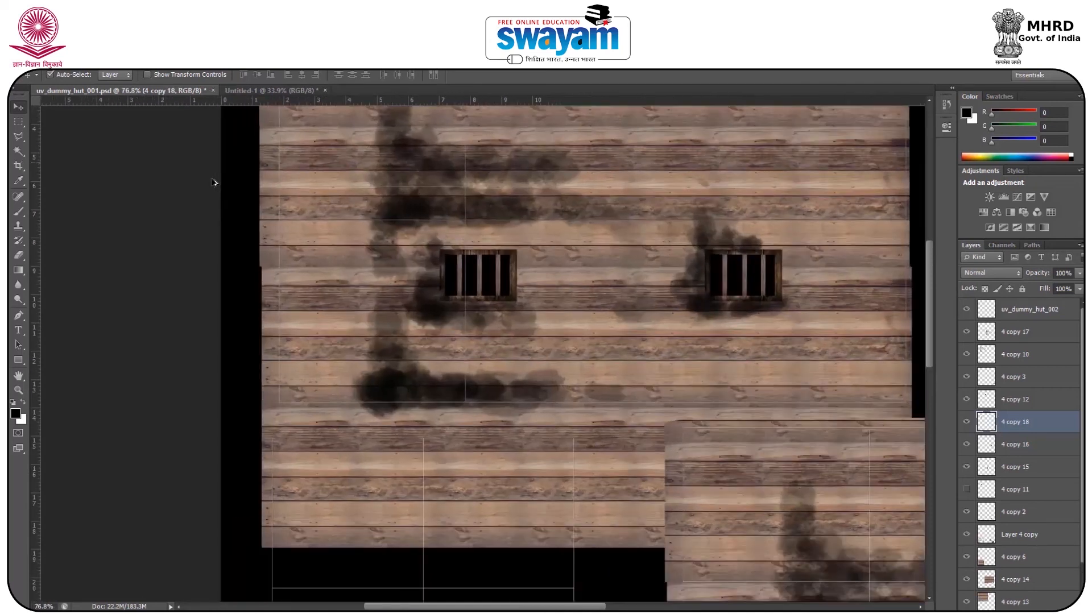
pyautogui.scroll(-6, 332, 219)
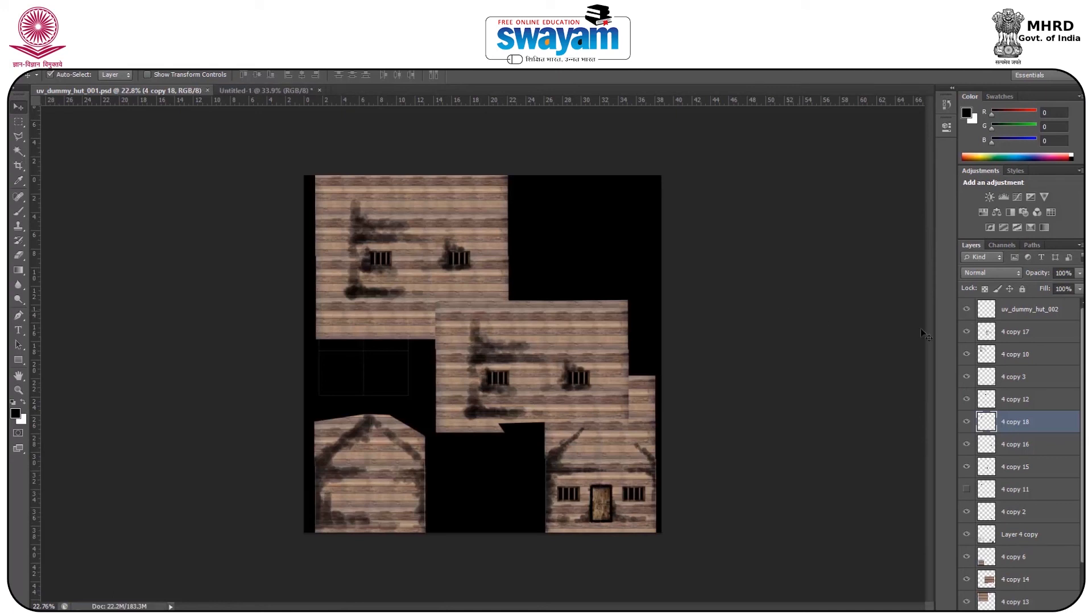
# Hide the uv_dummy_hut_002 overlay and save the texture as JPEG over uv_dummy_hut_001.jpg on the Desktop at quality 12, Maximum
pyautogui.click(965, 310)
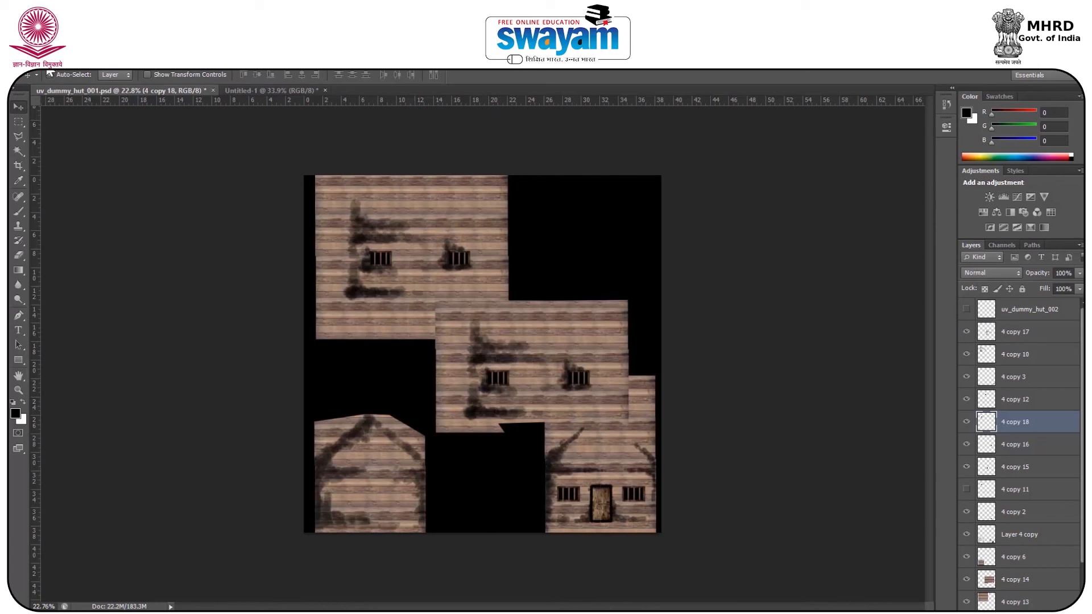
pyautogui.click(20, 64)
pyautogui.click(112, 262)
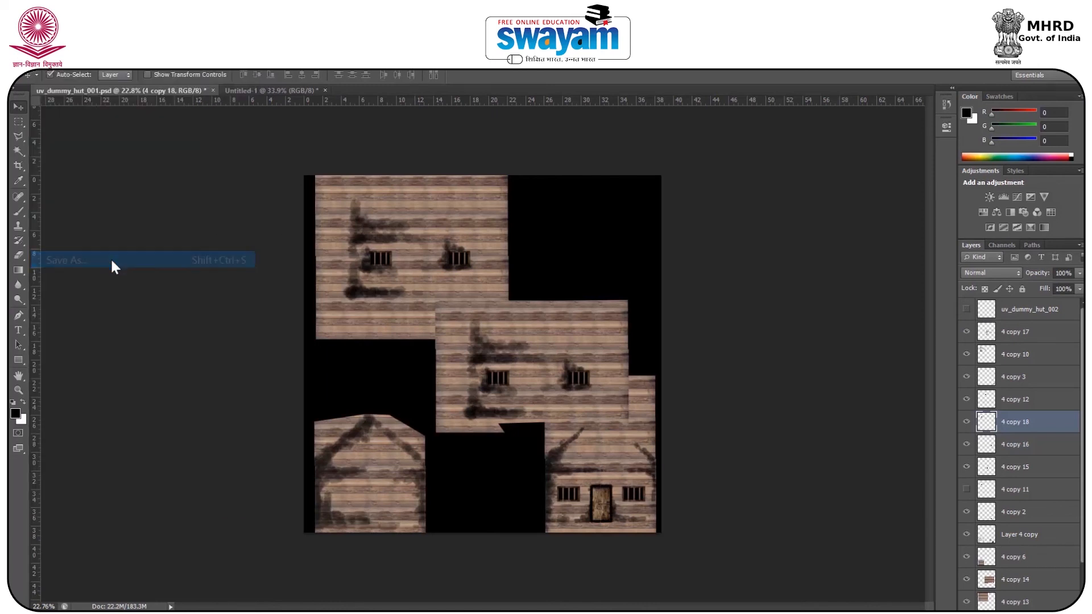
pyautogui.click(362, 176)
pyautogui.click(557, 393)
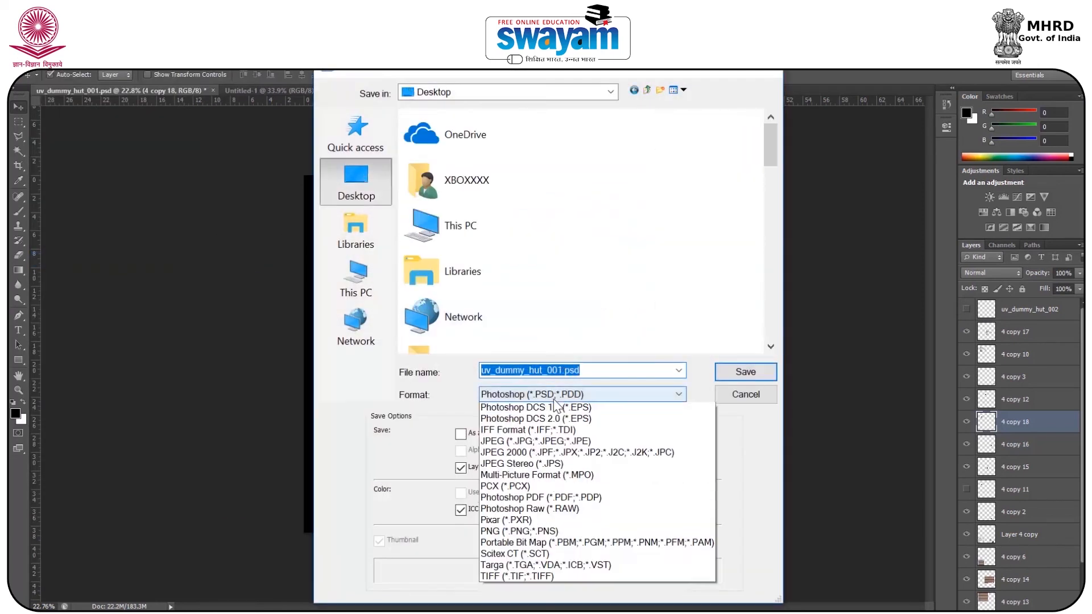
pyautogui.click(546, 502)
pyautogui.click(758, 375)
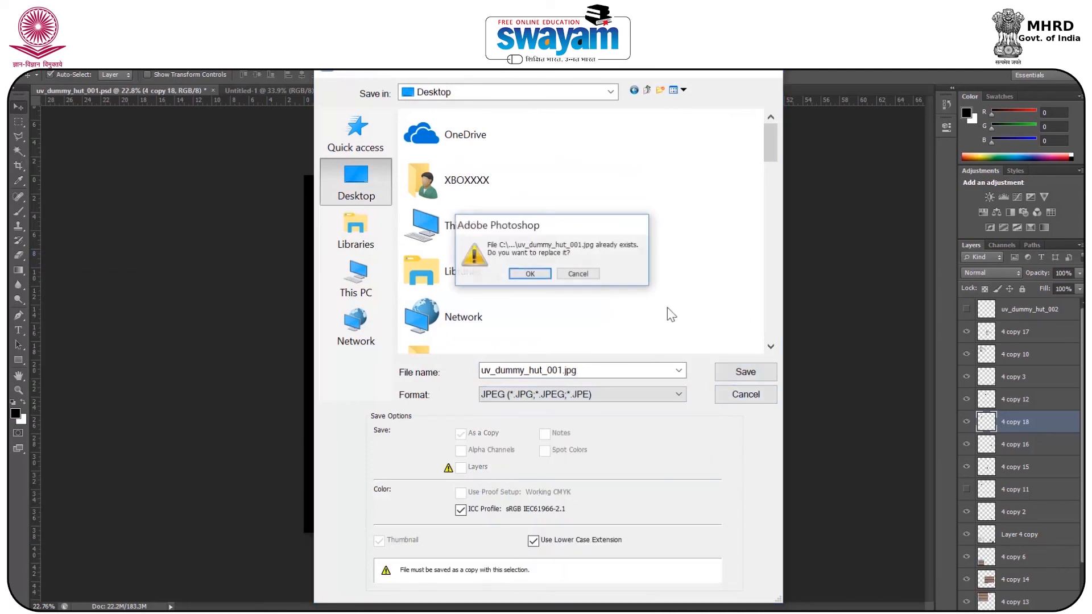
pyautogui.click(528, 274)
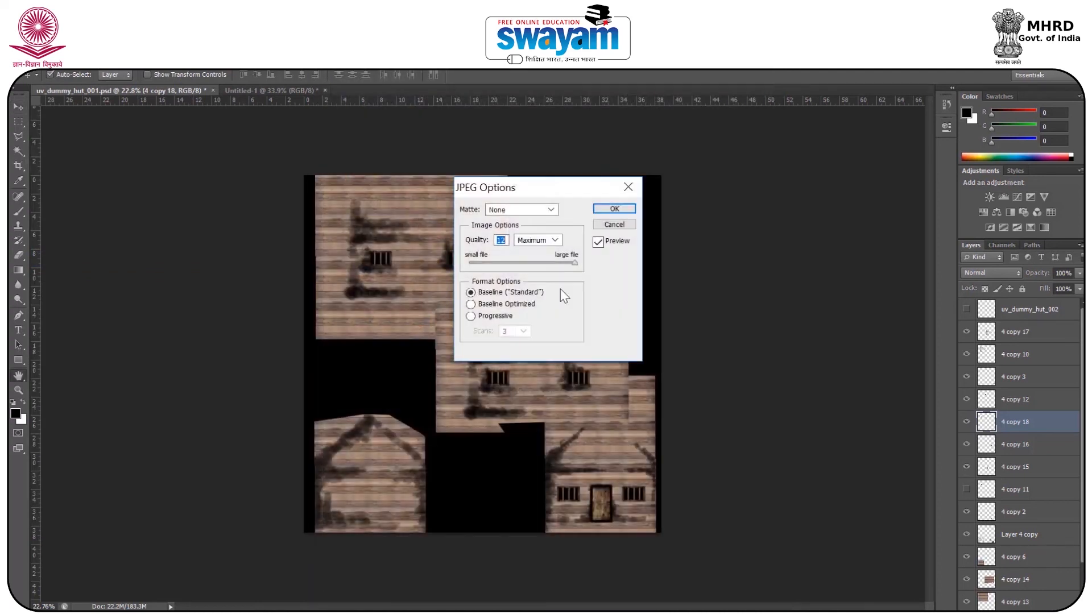
pyautogui.click(621, 213)
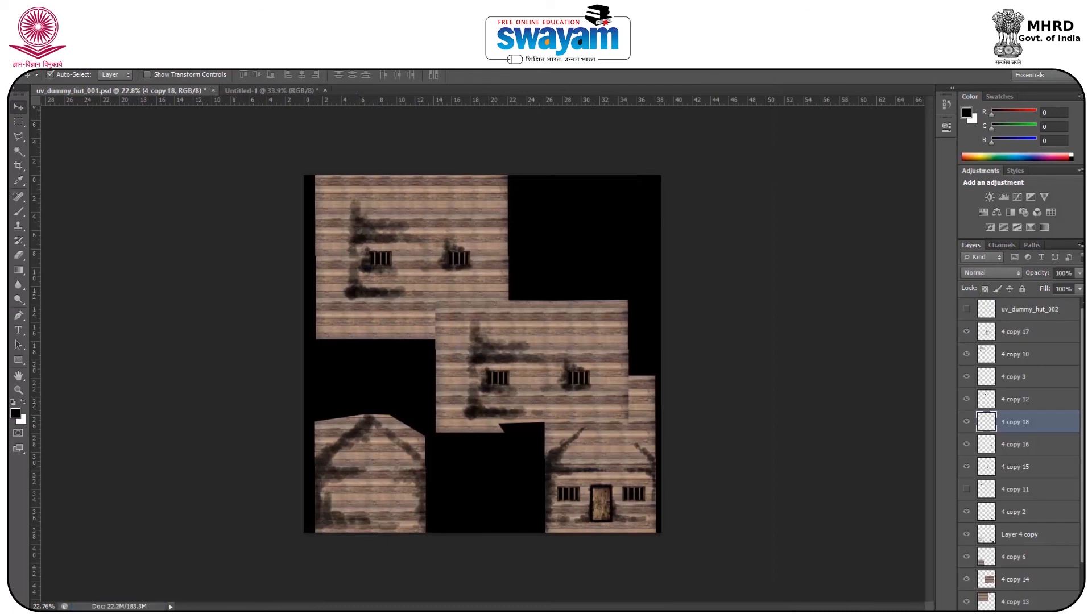
# Switch to Maya, return the hut's wall mesh to Object Mode and minimise the UV Editor
pyautogui.click(999, 64)
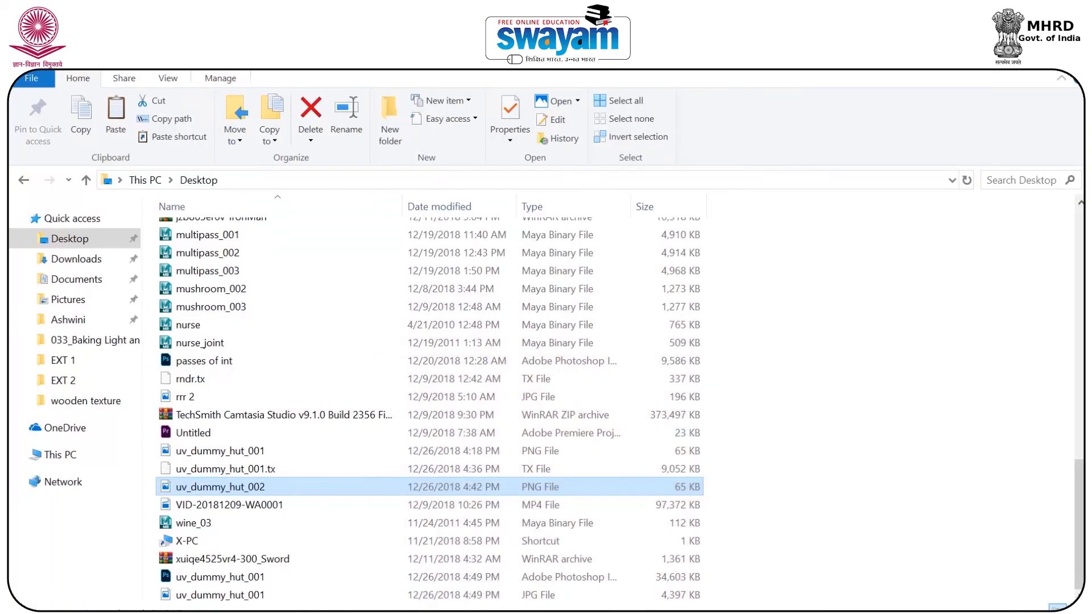
pyautogui.click(987, 72)
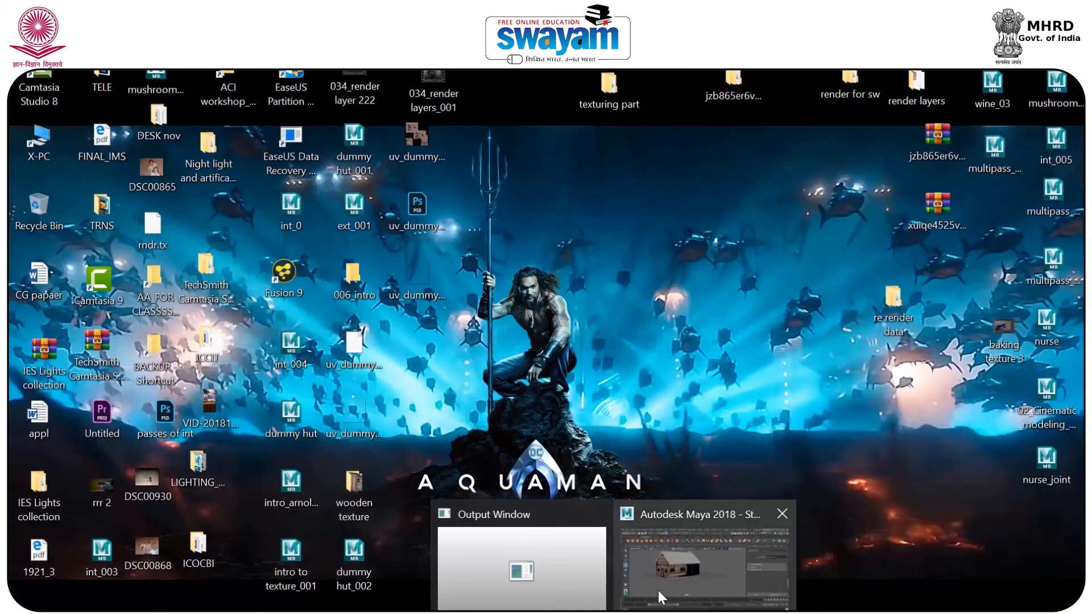
pyautogui.click(658, 590)
pyautogui.moveTo(578, 410); pyautogui.dragTo(400, 362)
pyautogui.rightClick(400, 362)
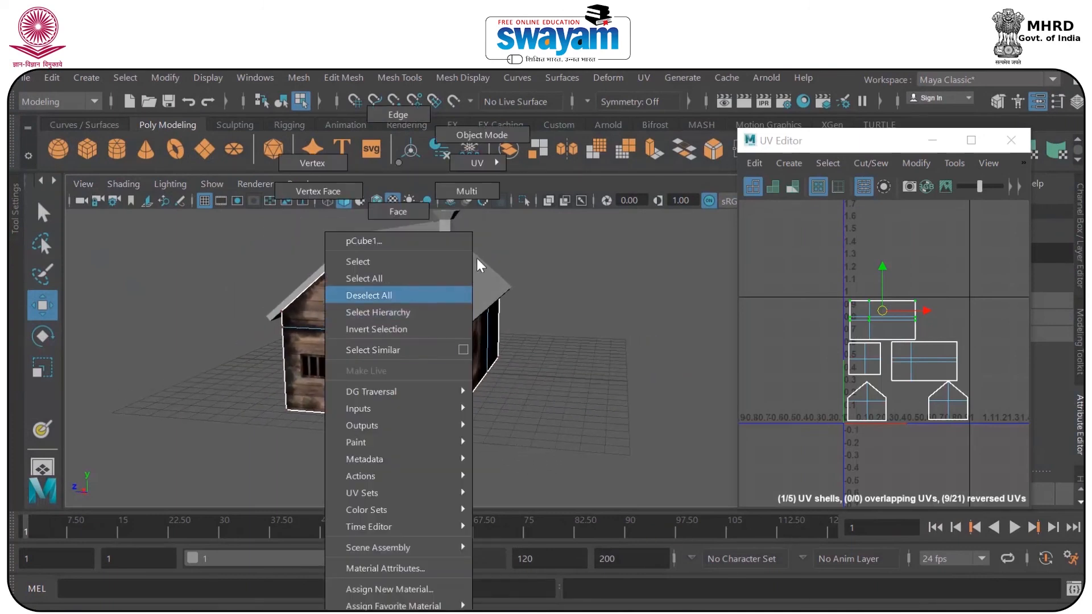
pyautogui.click(483, 134)
pyautogui.click(931, 144)
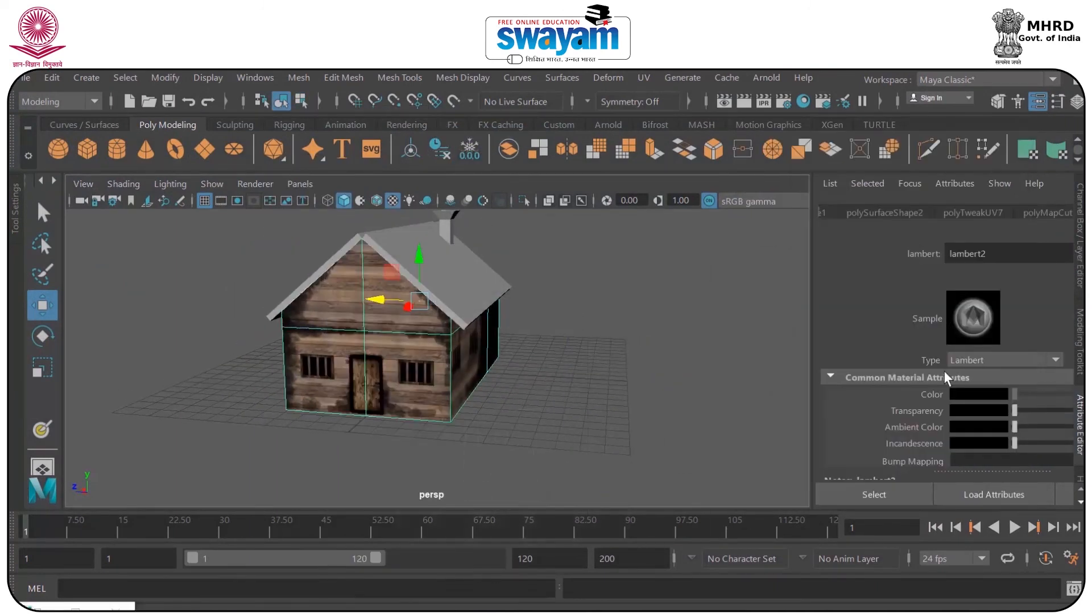
# Load the updated uv_dummy_hut_001.jpg from the Desktop as the image for lambert2's color file texture
pyautogui.moveTo(810, 309); pyautogui.dragTo(718, 312)
pyautogui.click(1047, 394)
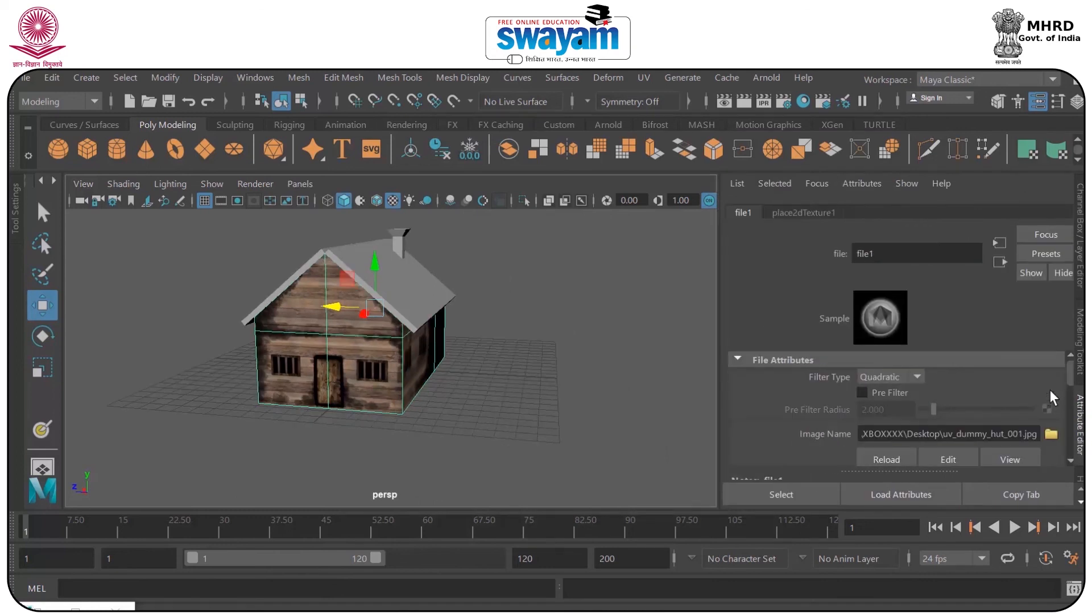
pyautogui.click(1051, 435)
pyautogui.scroll(-3, 505, 395)
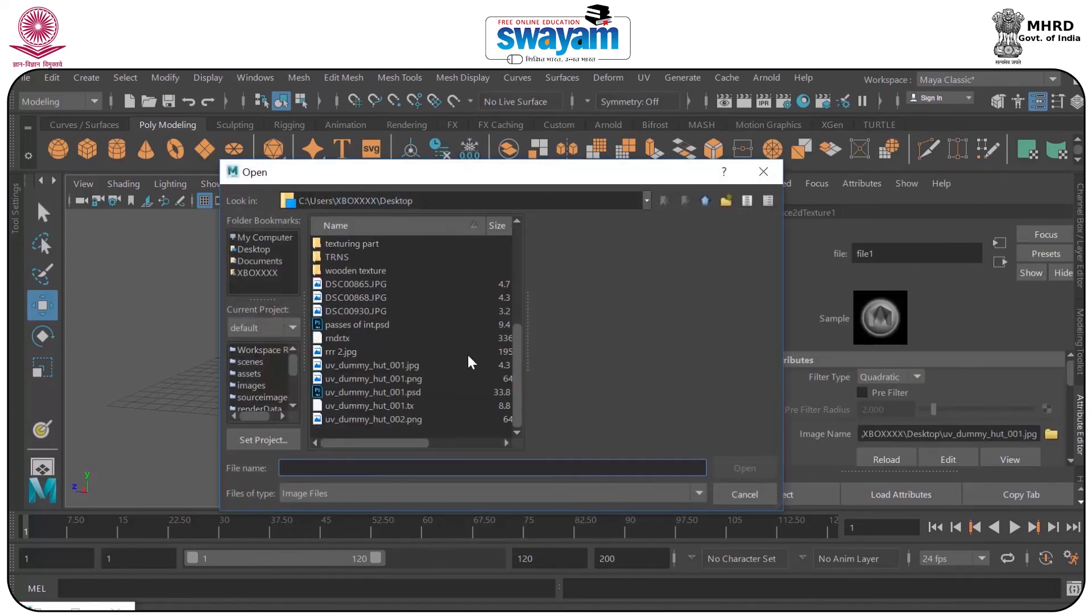
pyautogui.click(381, 366)
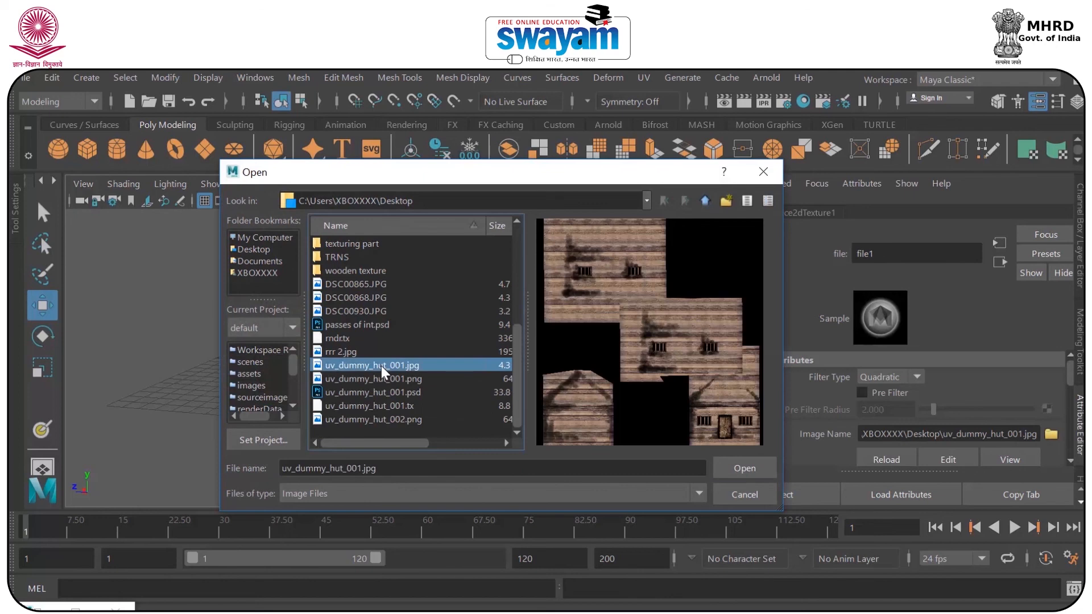
pyautogui.click(742, 468)
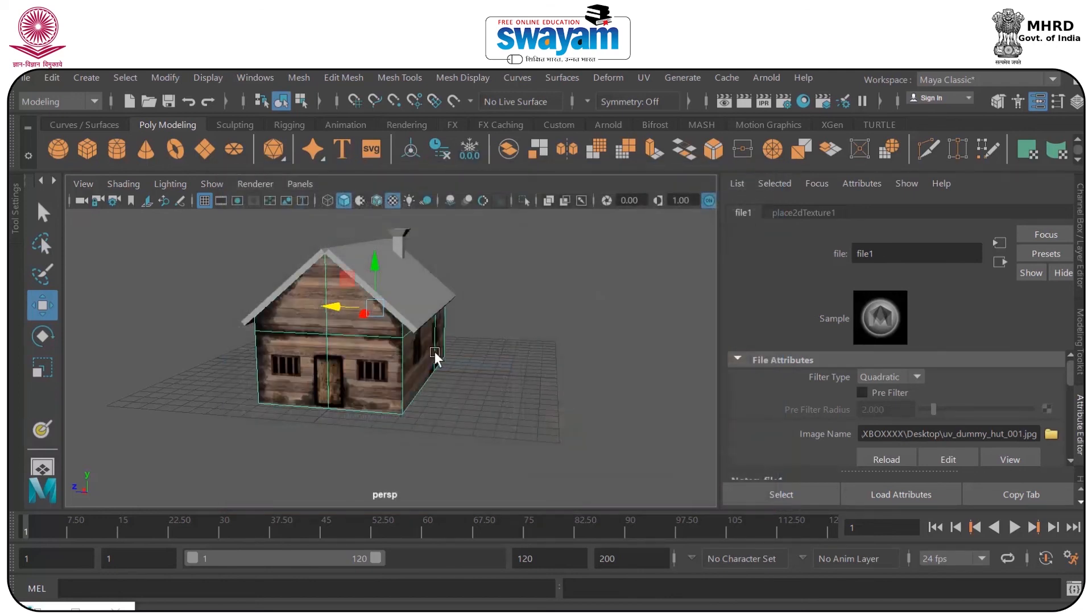
# Orbit around the hut to examine the windows, planks and grime on the side and front walls
pyautogui.moveTo(444, 383); pyautogui.dragTo(305, 377)
pyautogui.scroll(6, 409, 340)
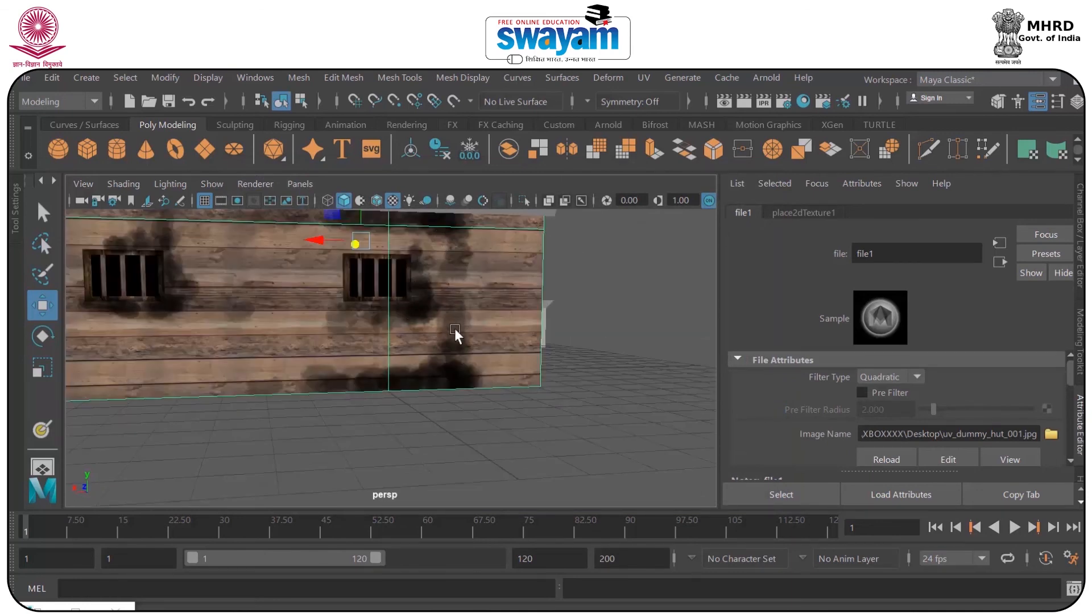
pyautogui.scroll(-4, 463, 373)
pyautogui.scroll(2, 451, 361)
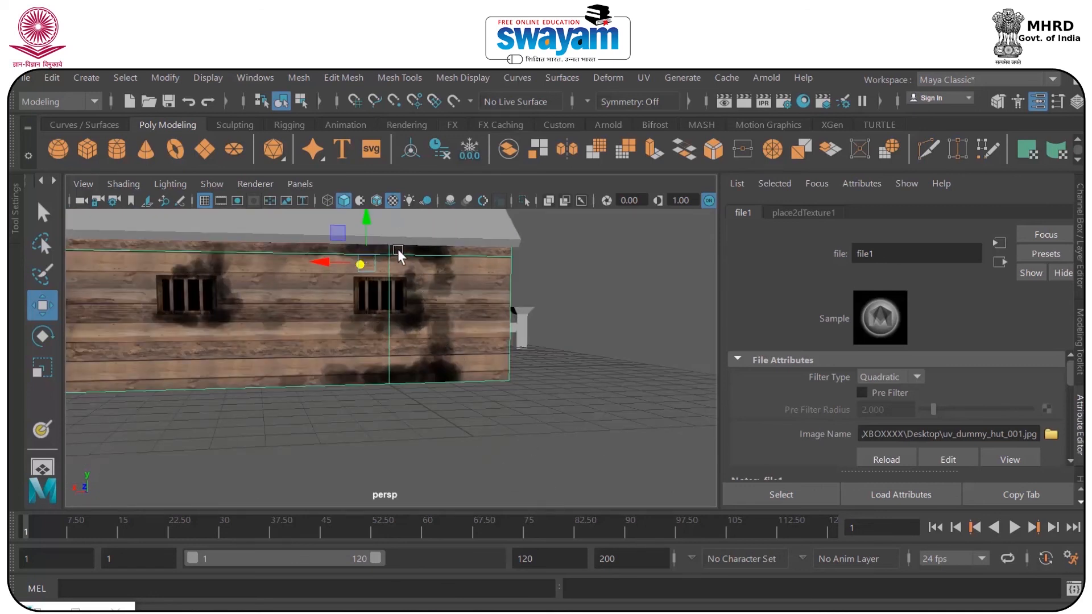
pyautogui.moveTo(353, 375); pyautogui.dragTo(423, 364)
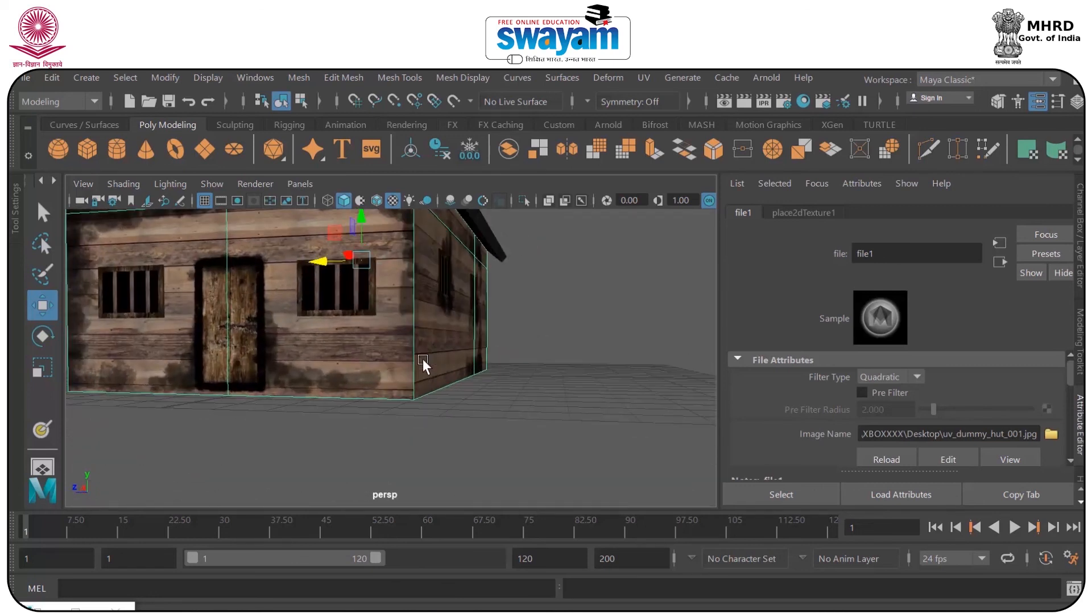